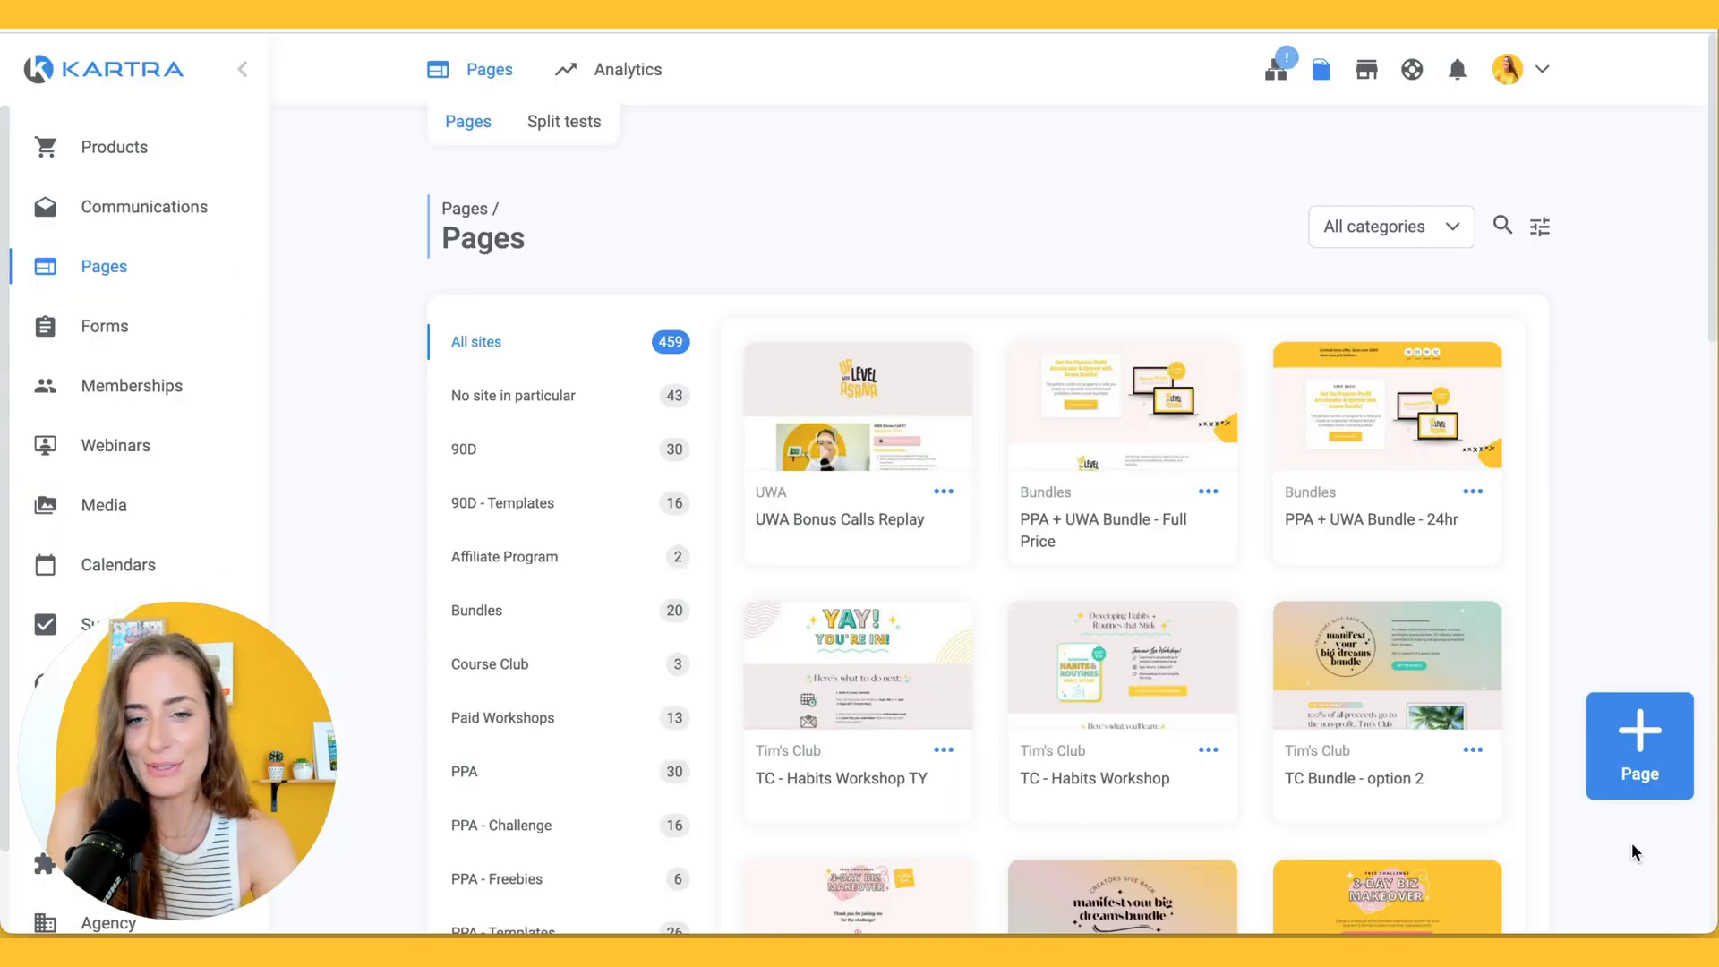
Create a new page from the Simple clean thank you template, filtering the template gallery by Thank You Pages.
left_click(1643, 743)
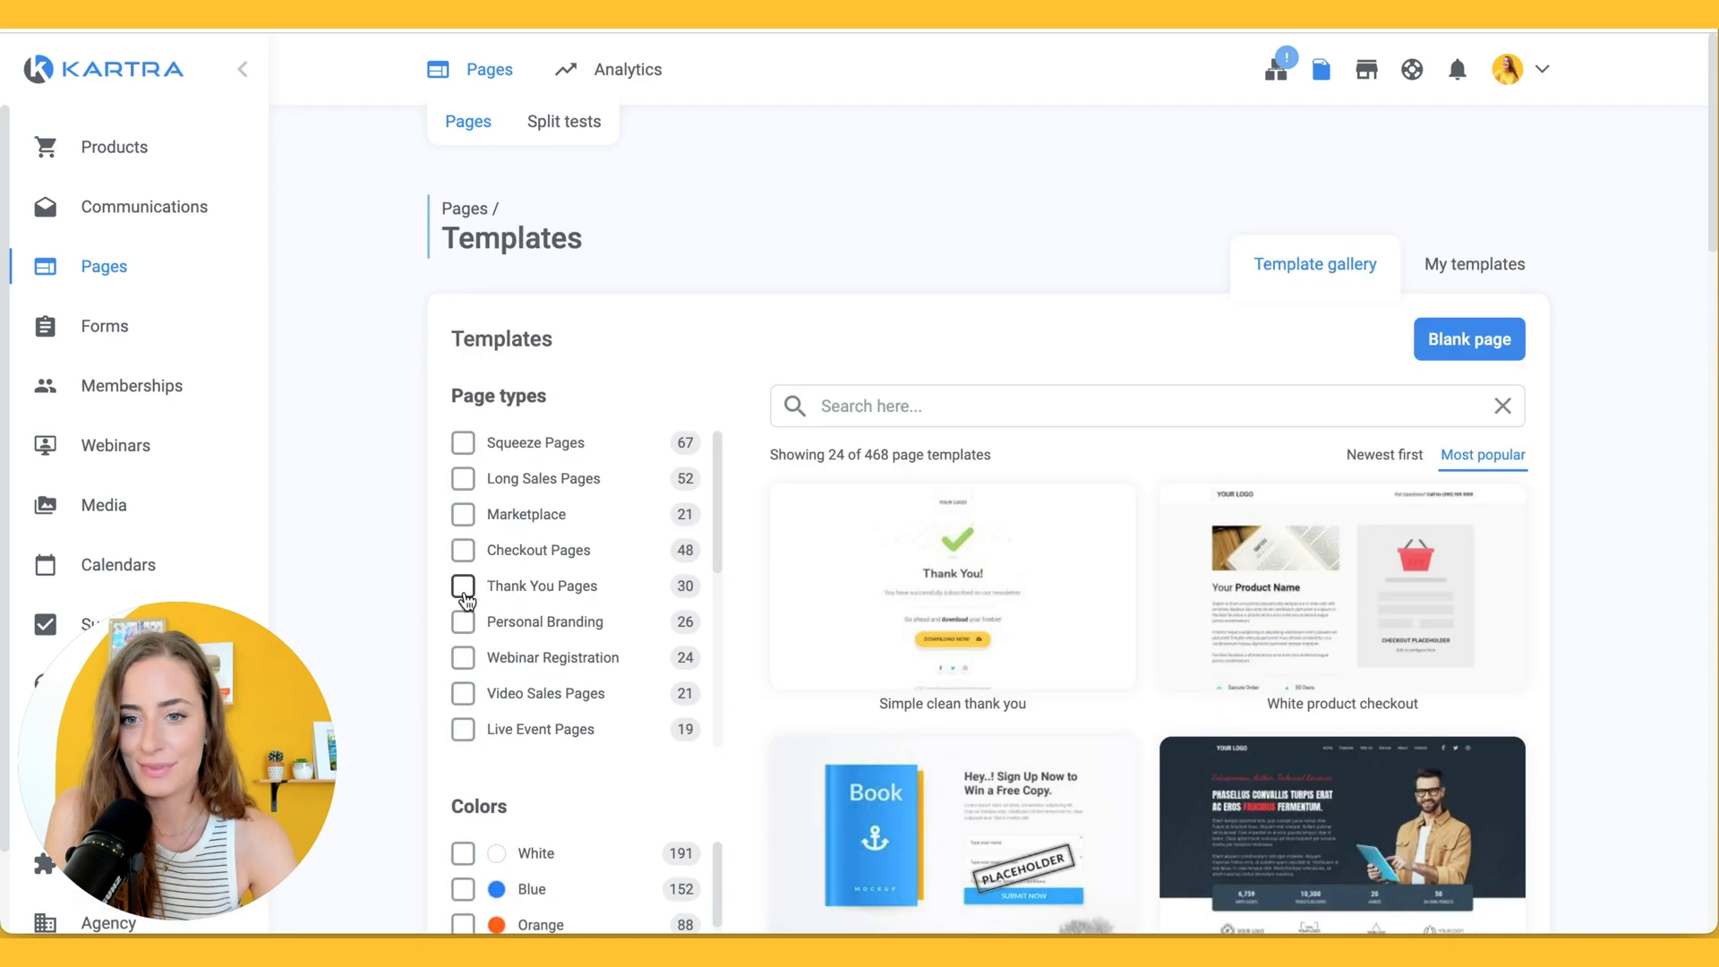
left_click(463, 587)
scroll(1239, 583, "down", 2)
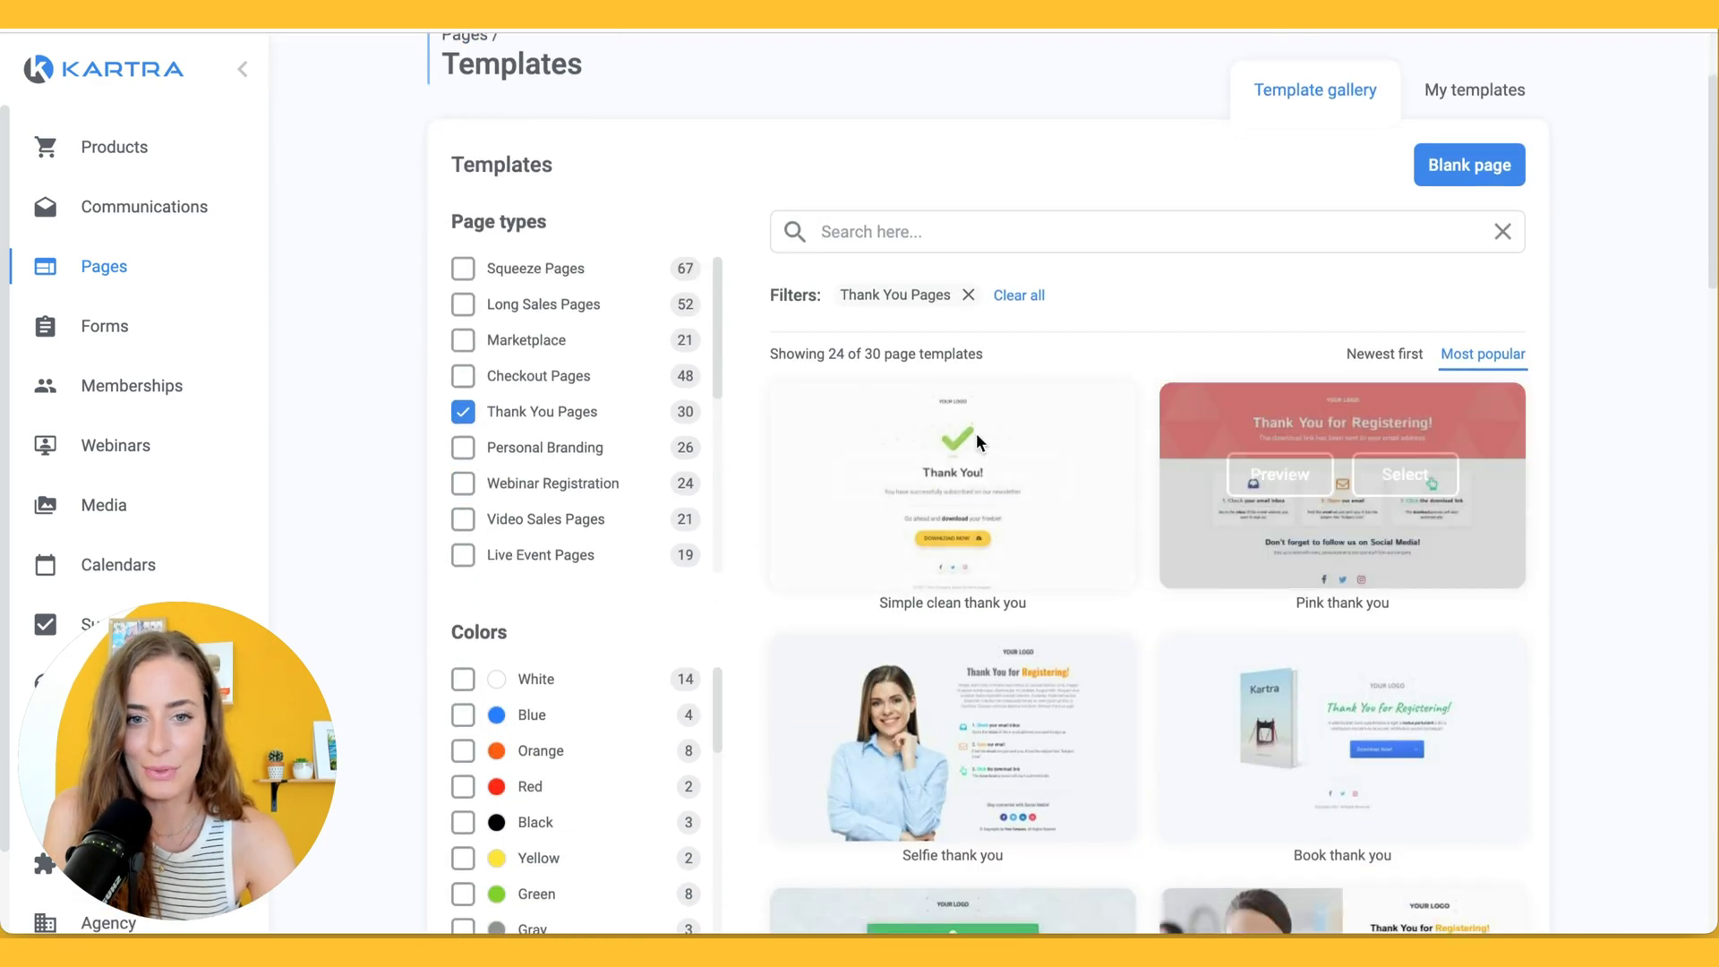
left_click(1013, 475)
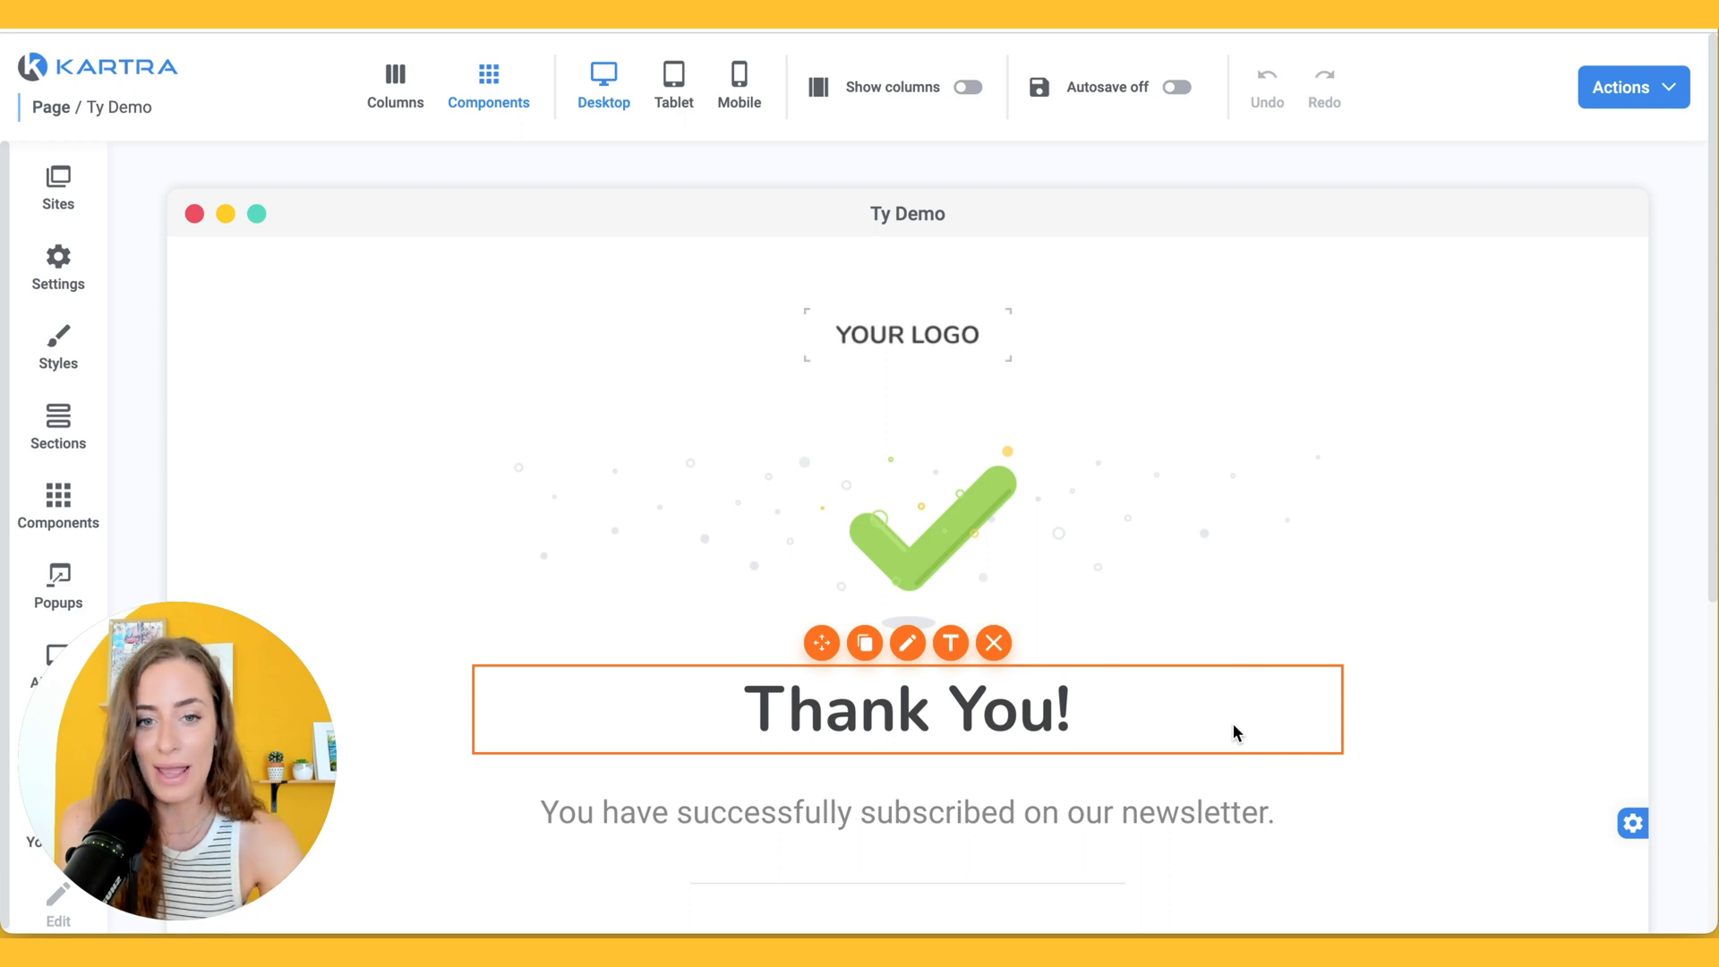
Set the DOWNLOAD NOW button's link action to Download a file.
scroll(1233, 721, "down", 3)
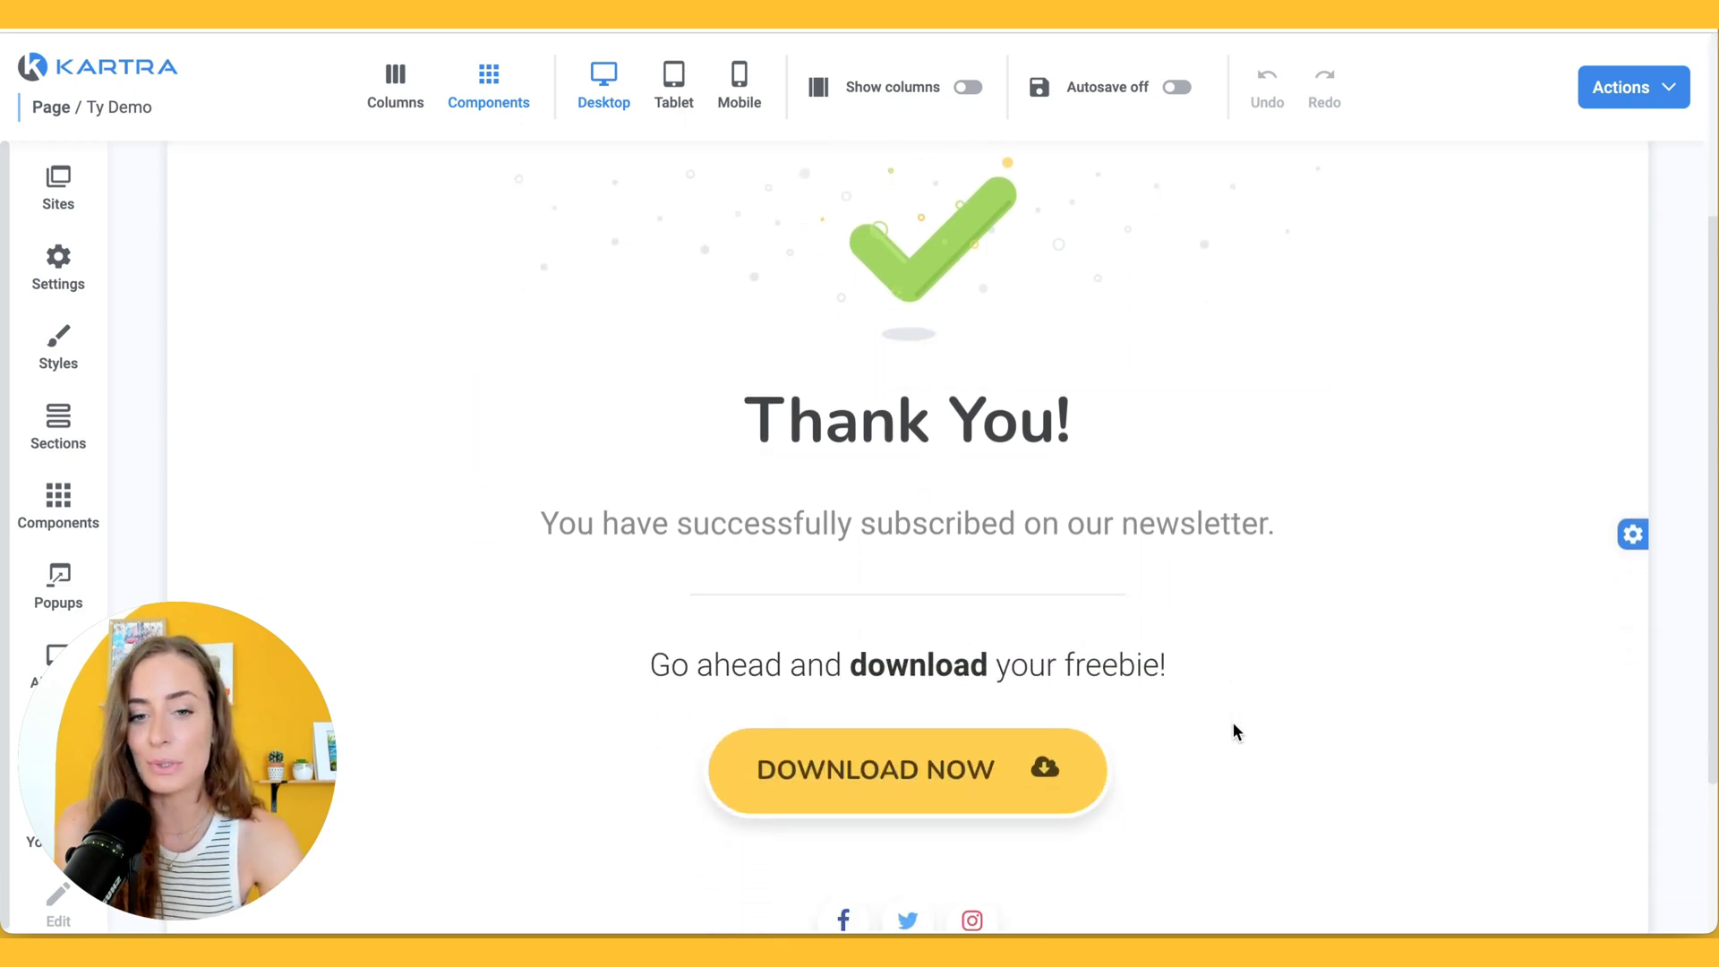
scroll(1233, 721, "down", 3)
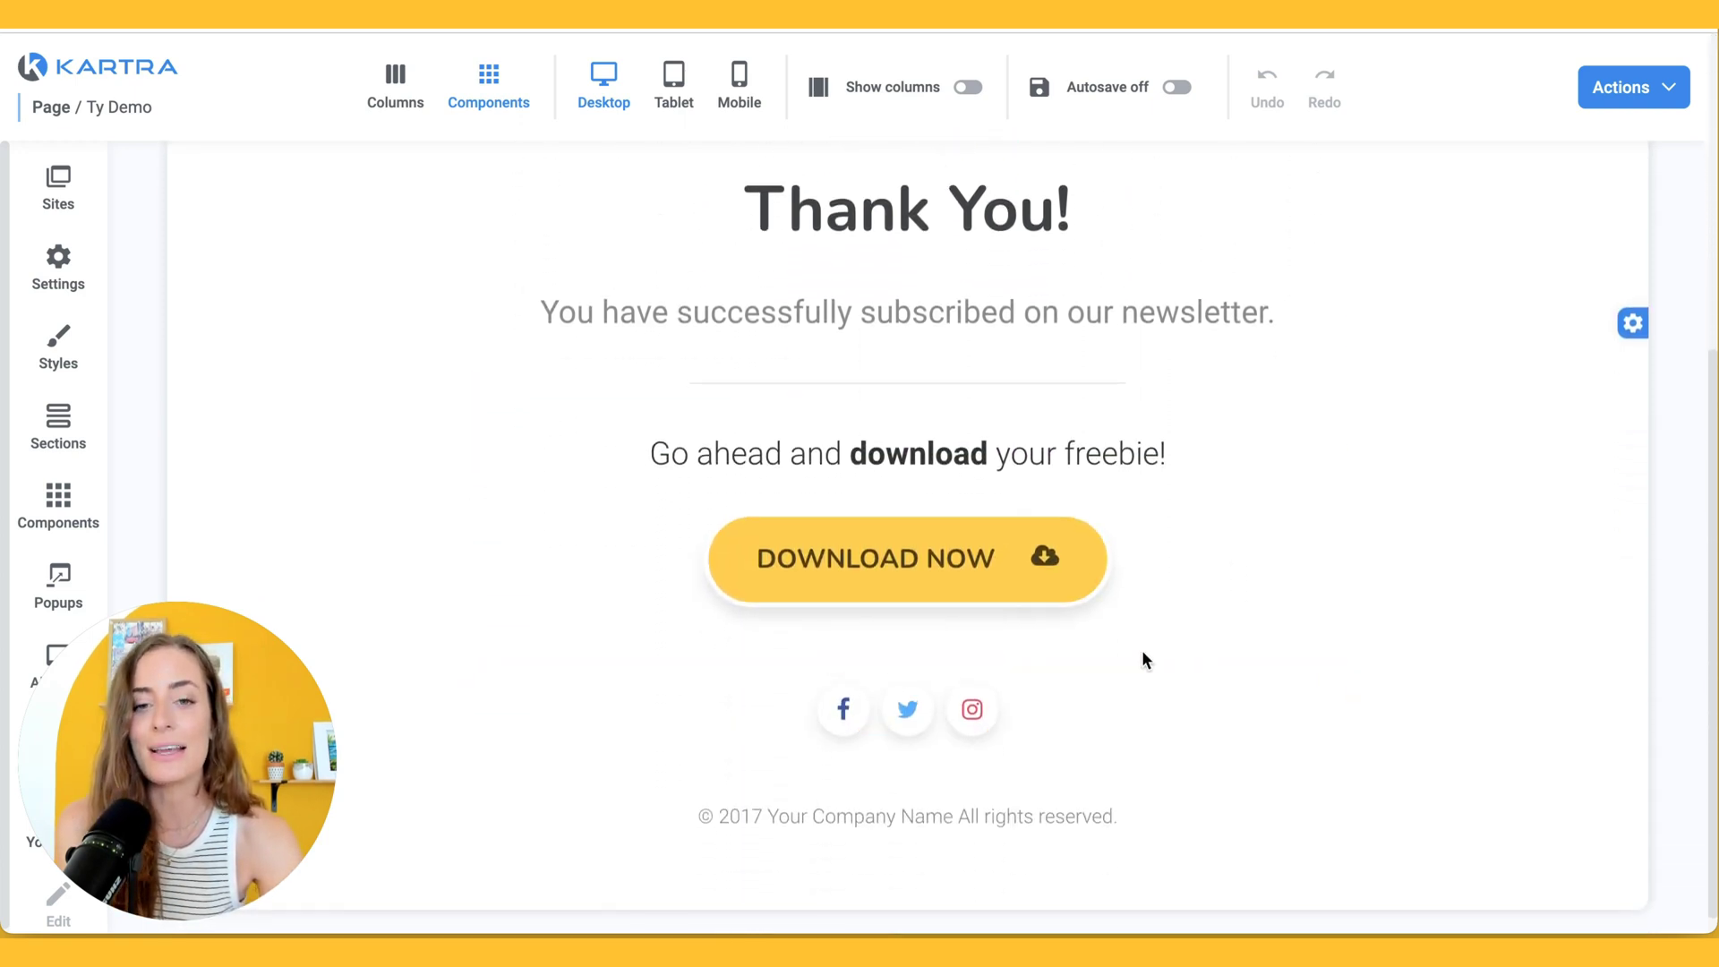
mouse_move(913, 564)
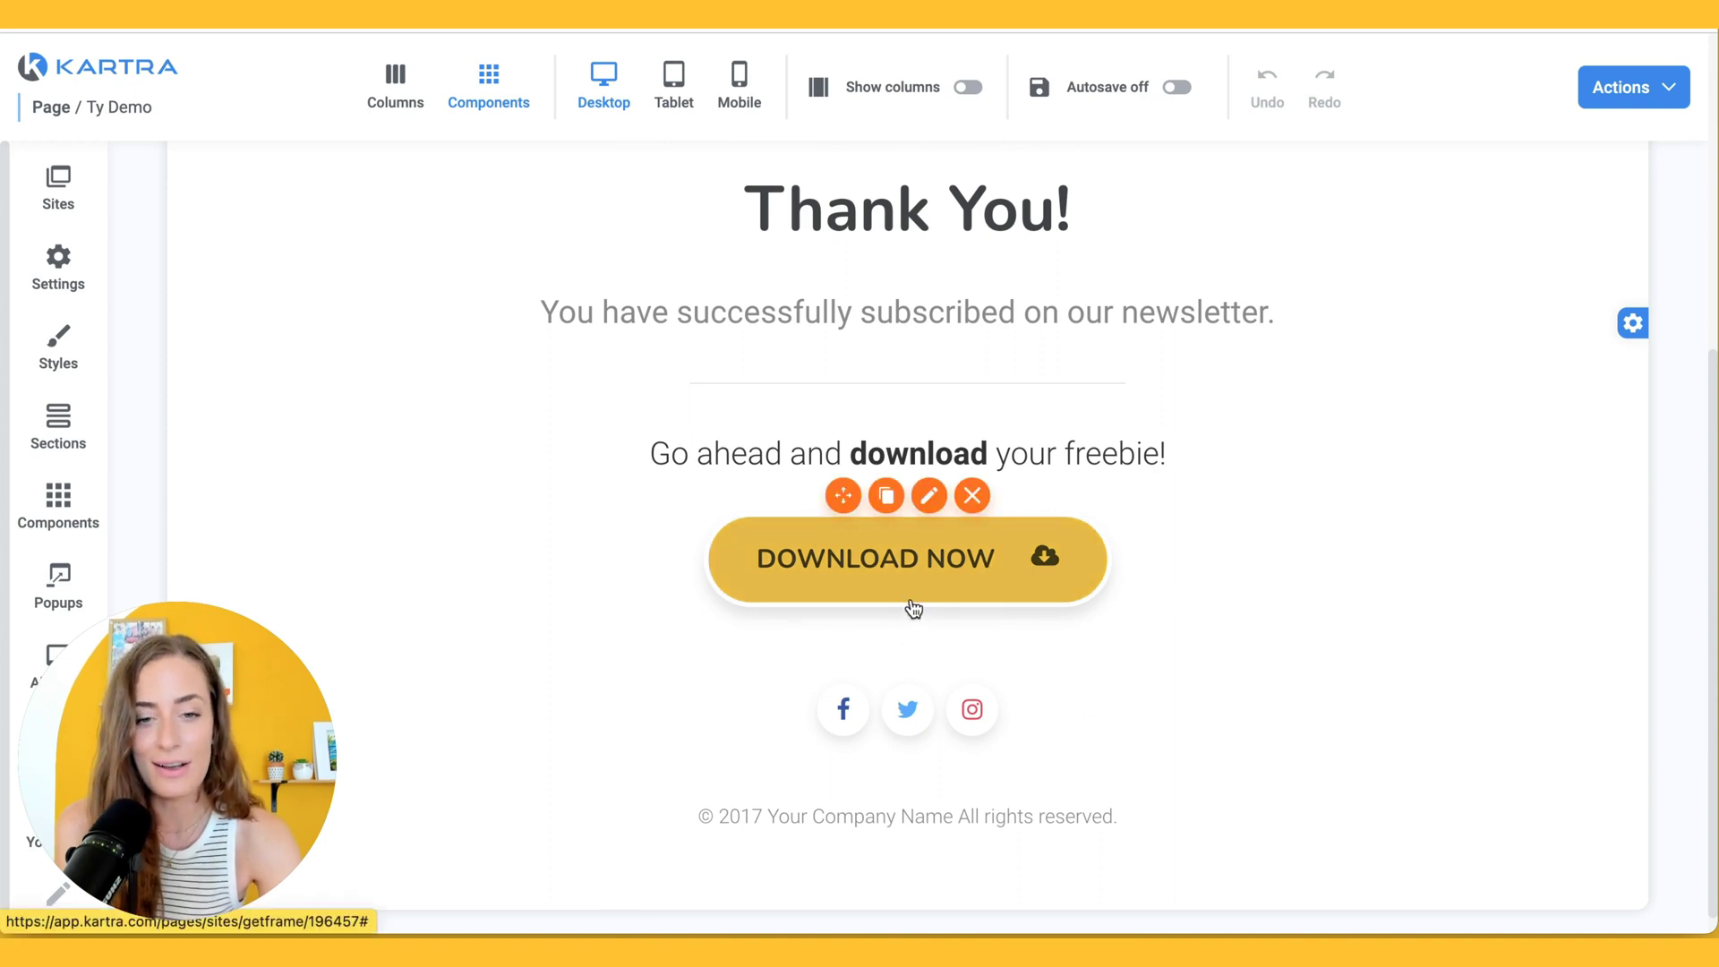
left_click(929, 505)
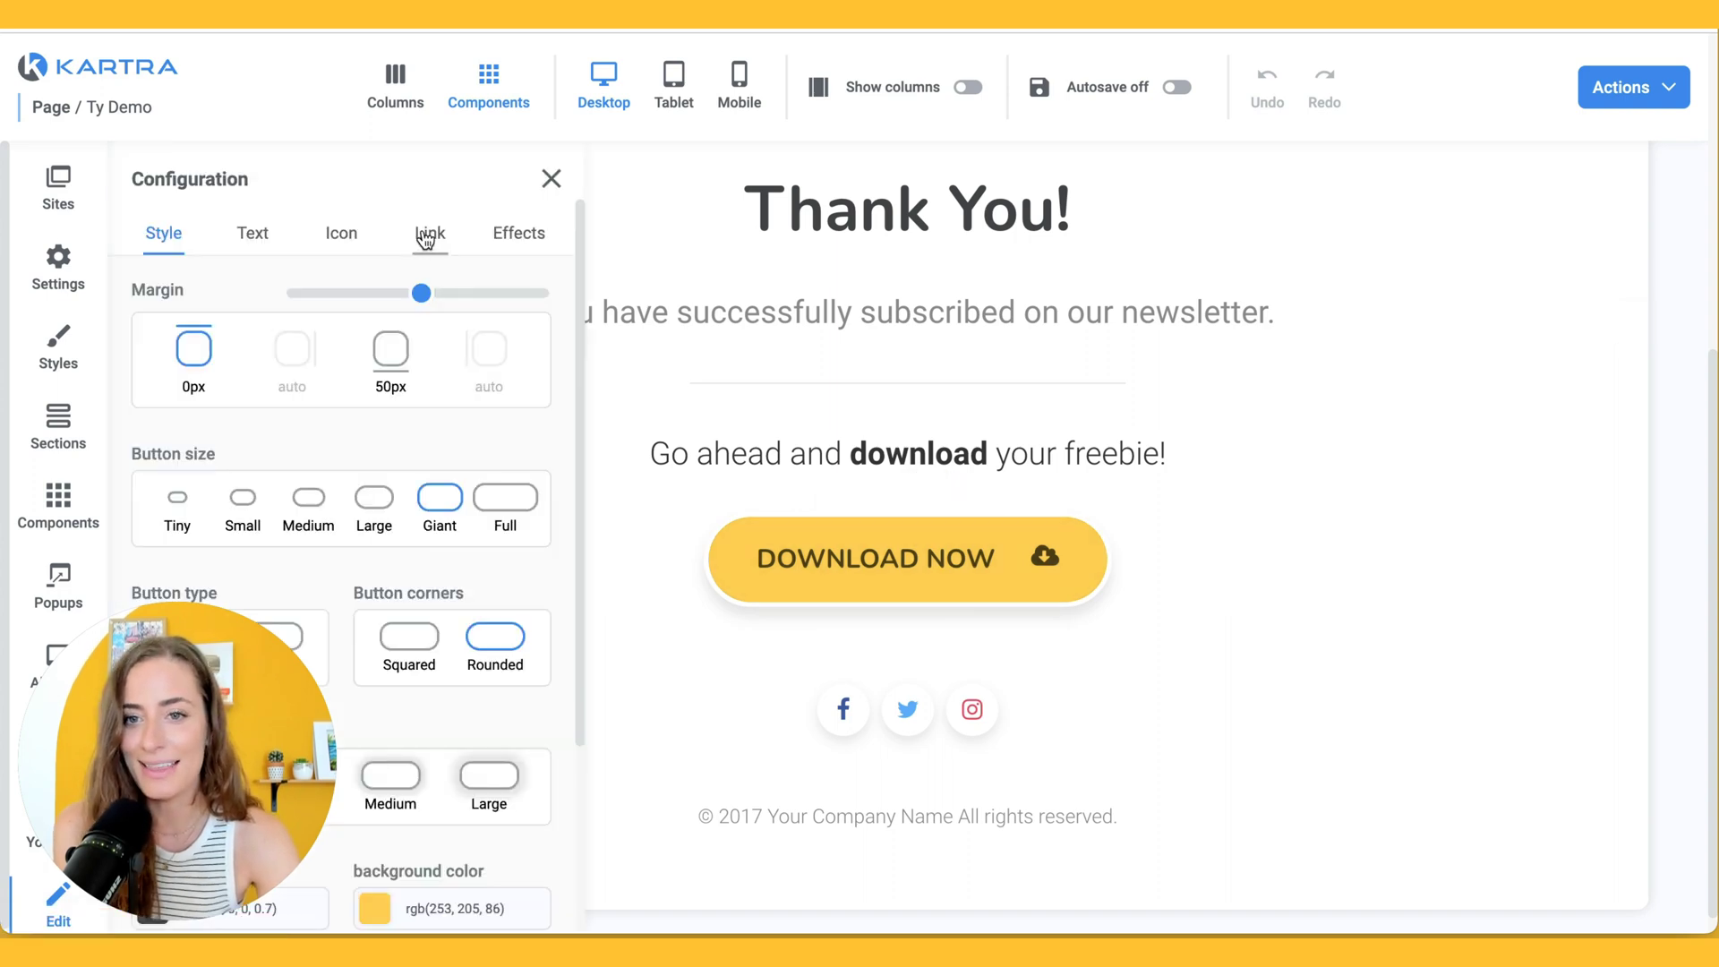
left_click(428, 237)
left_click(143, 415)
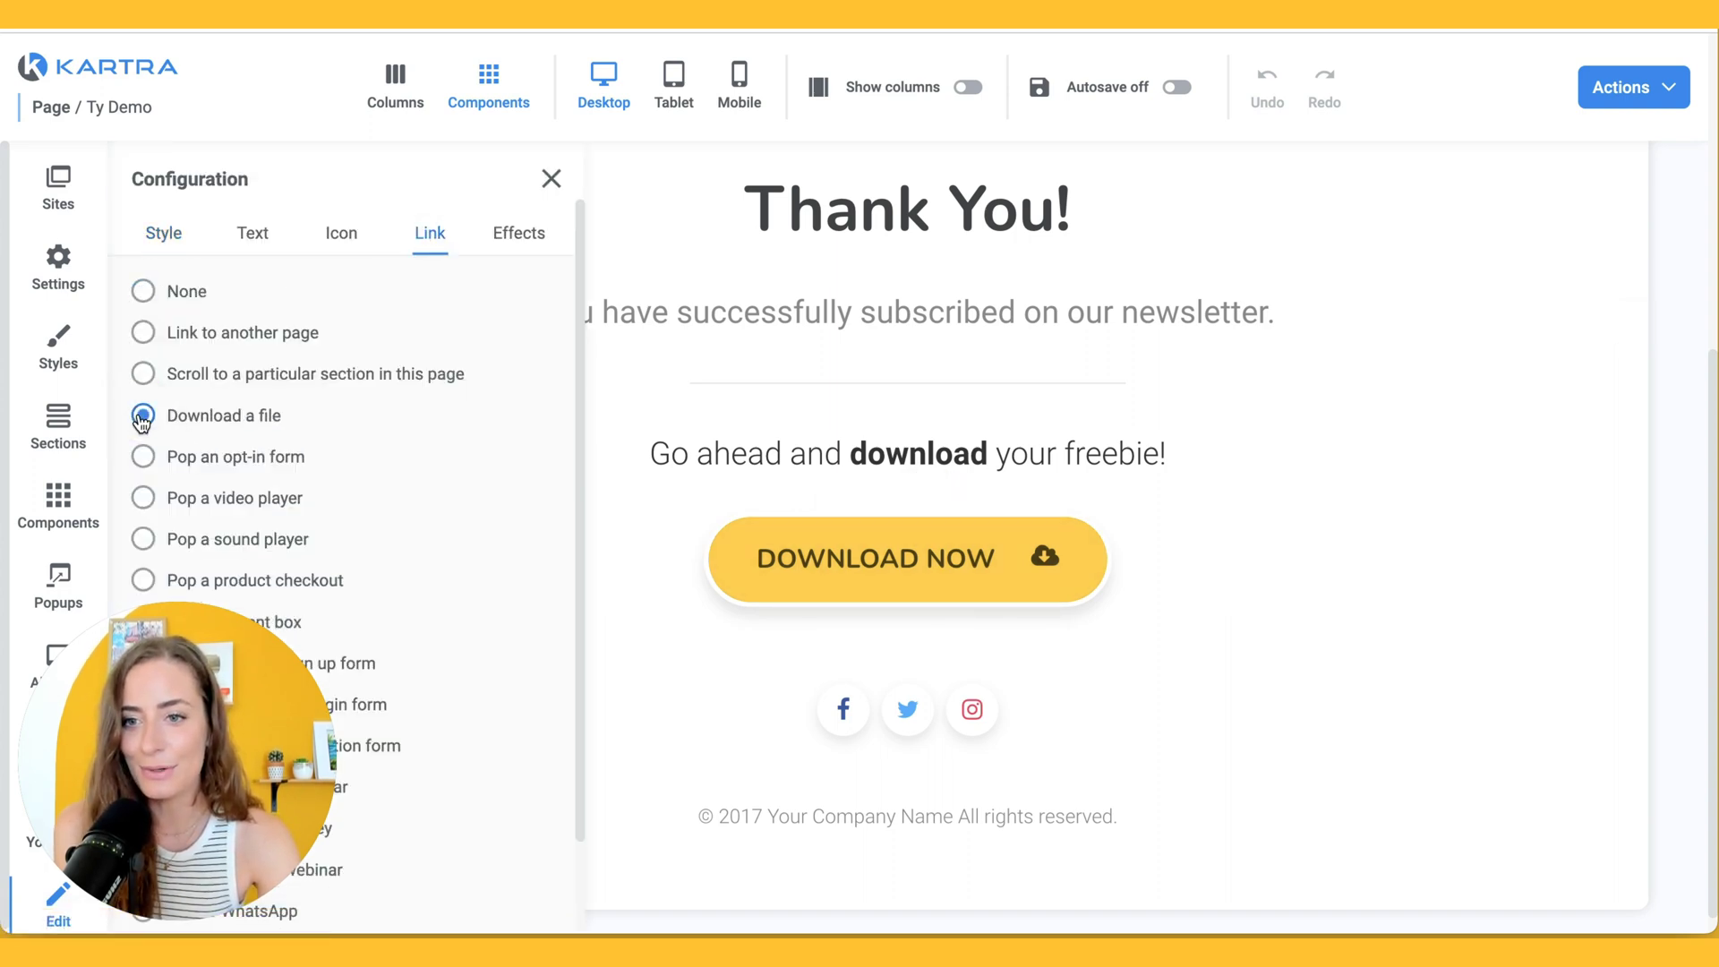
scroll(543, 608, "down", 3)
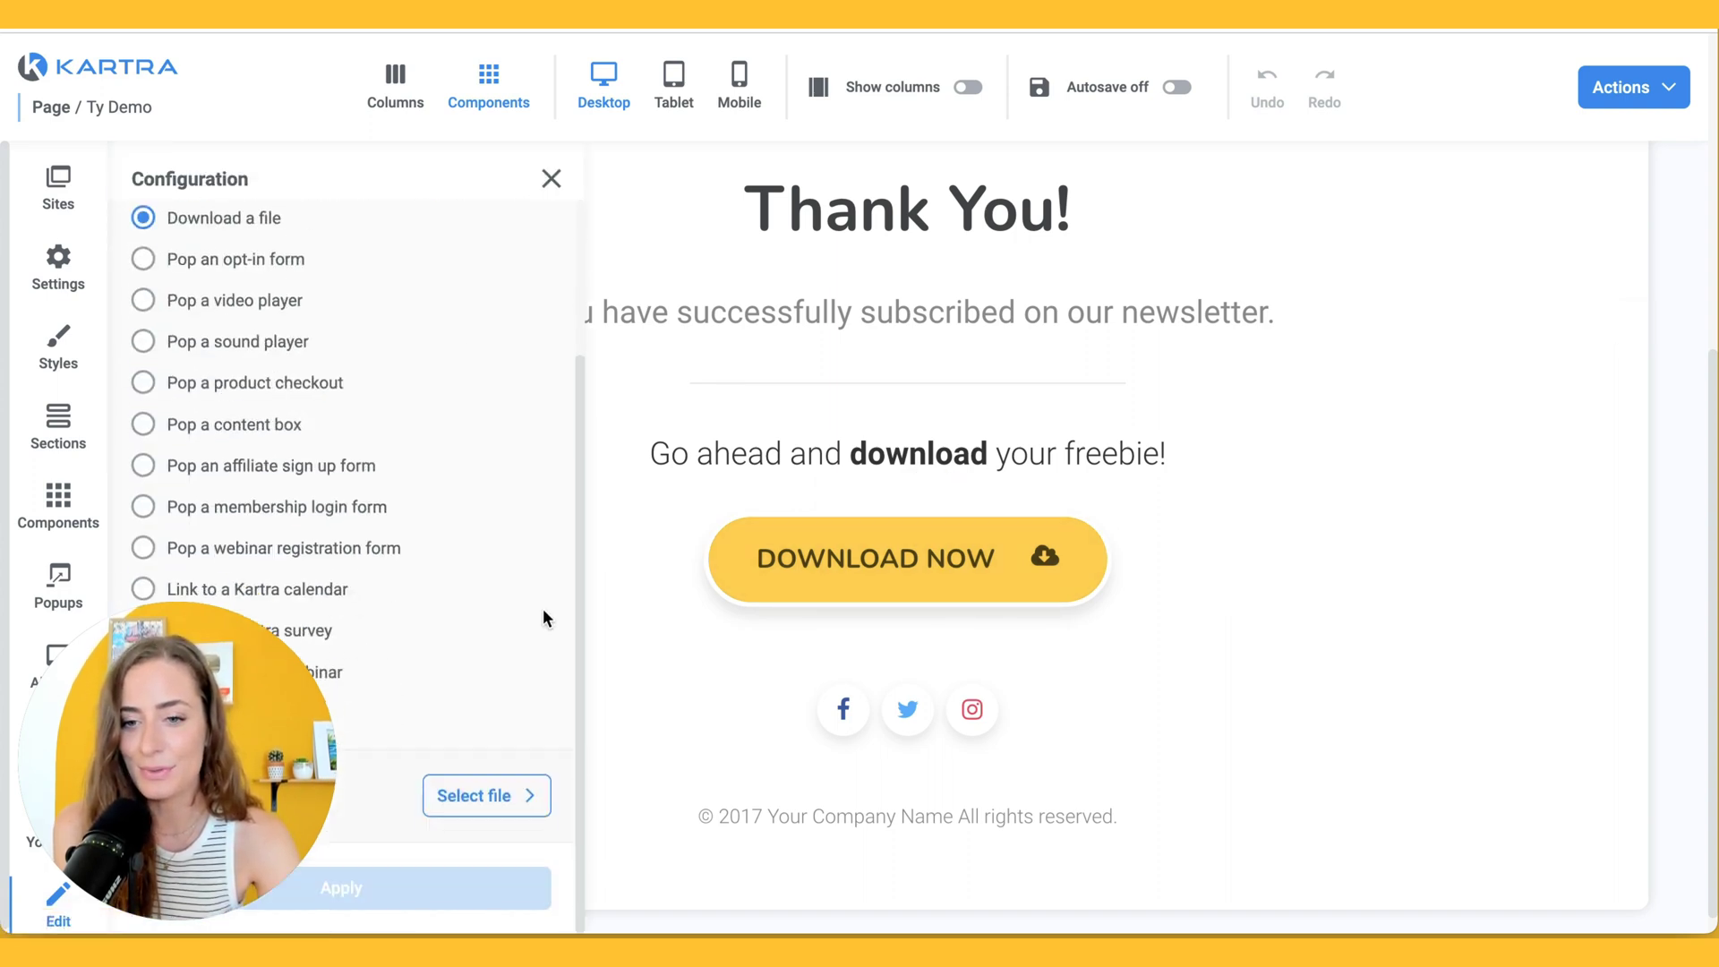
Look through the documents library and its local upload option for the button's download file, and leave without choosing one.
left_click(510, 800)
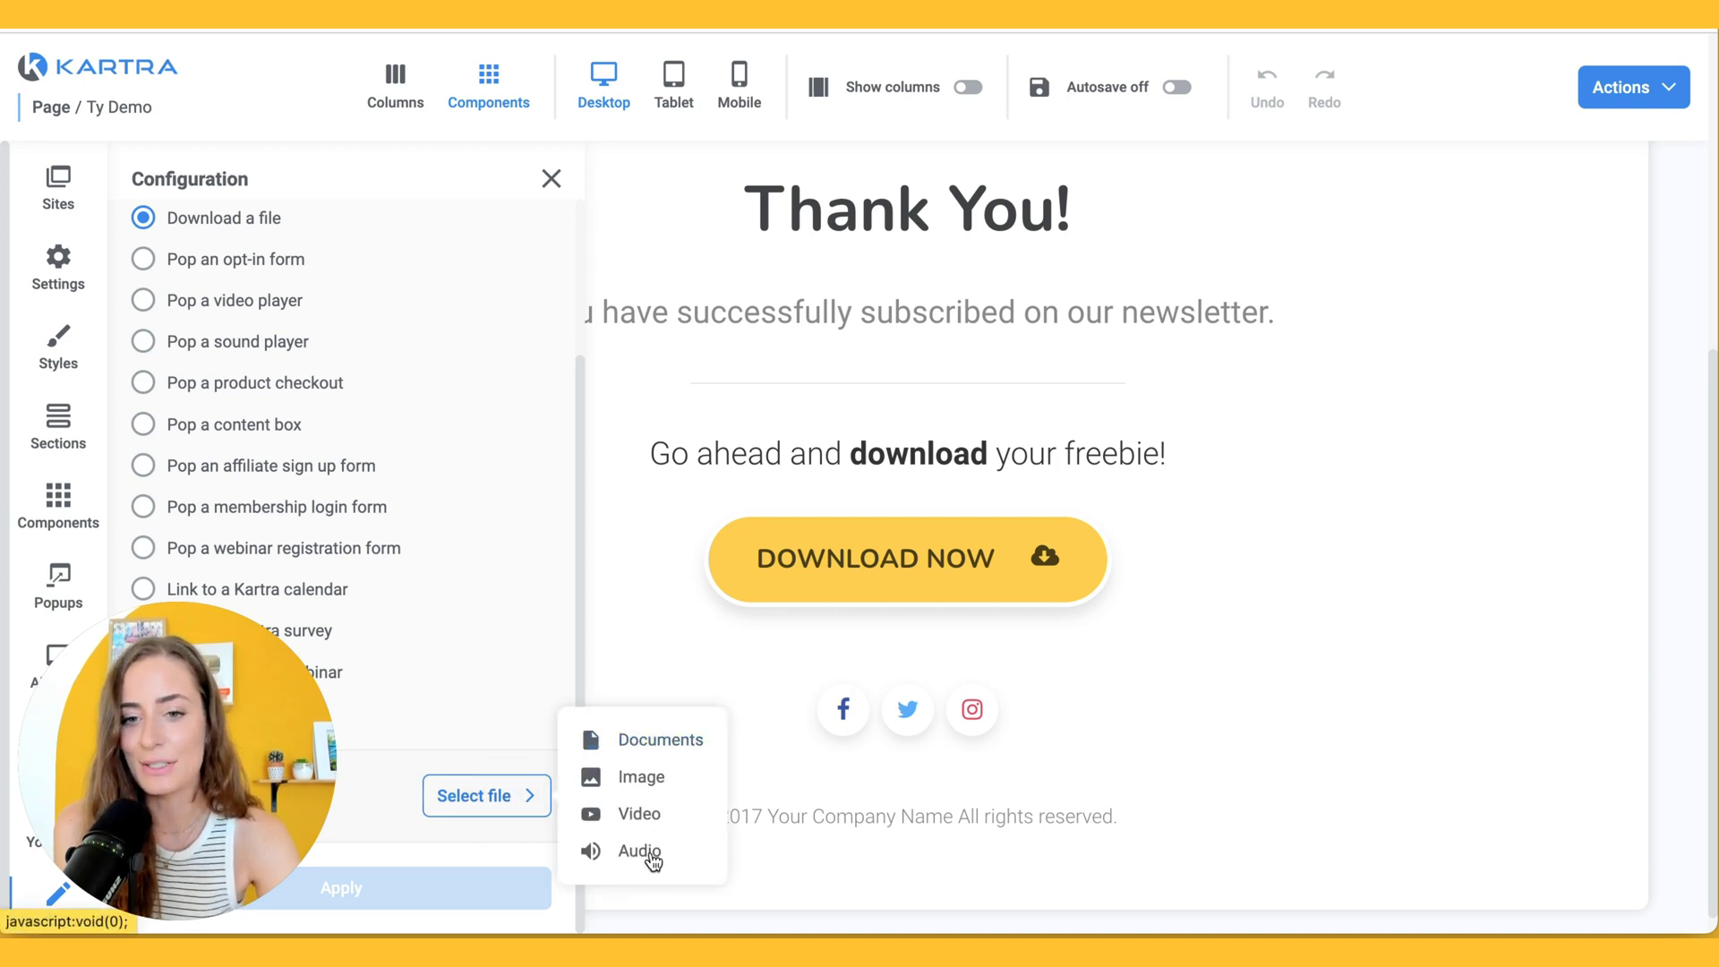
left_click(652, 738)
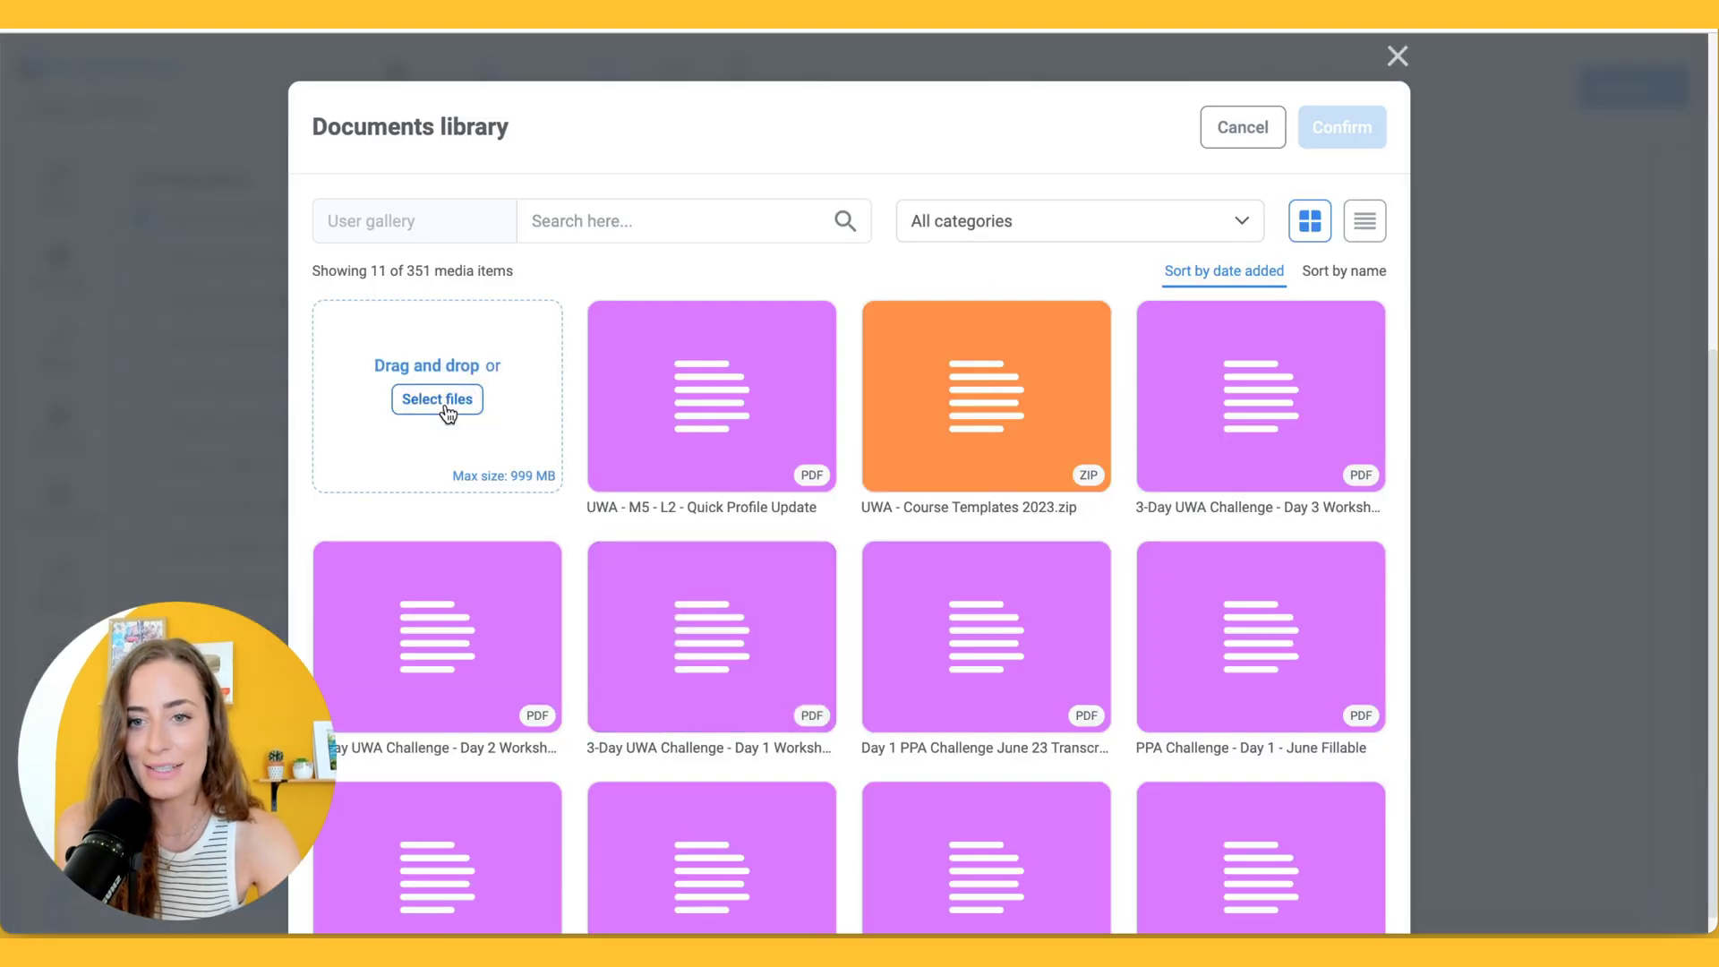
left_click(445, 406)
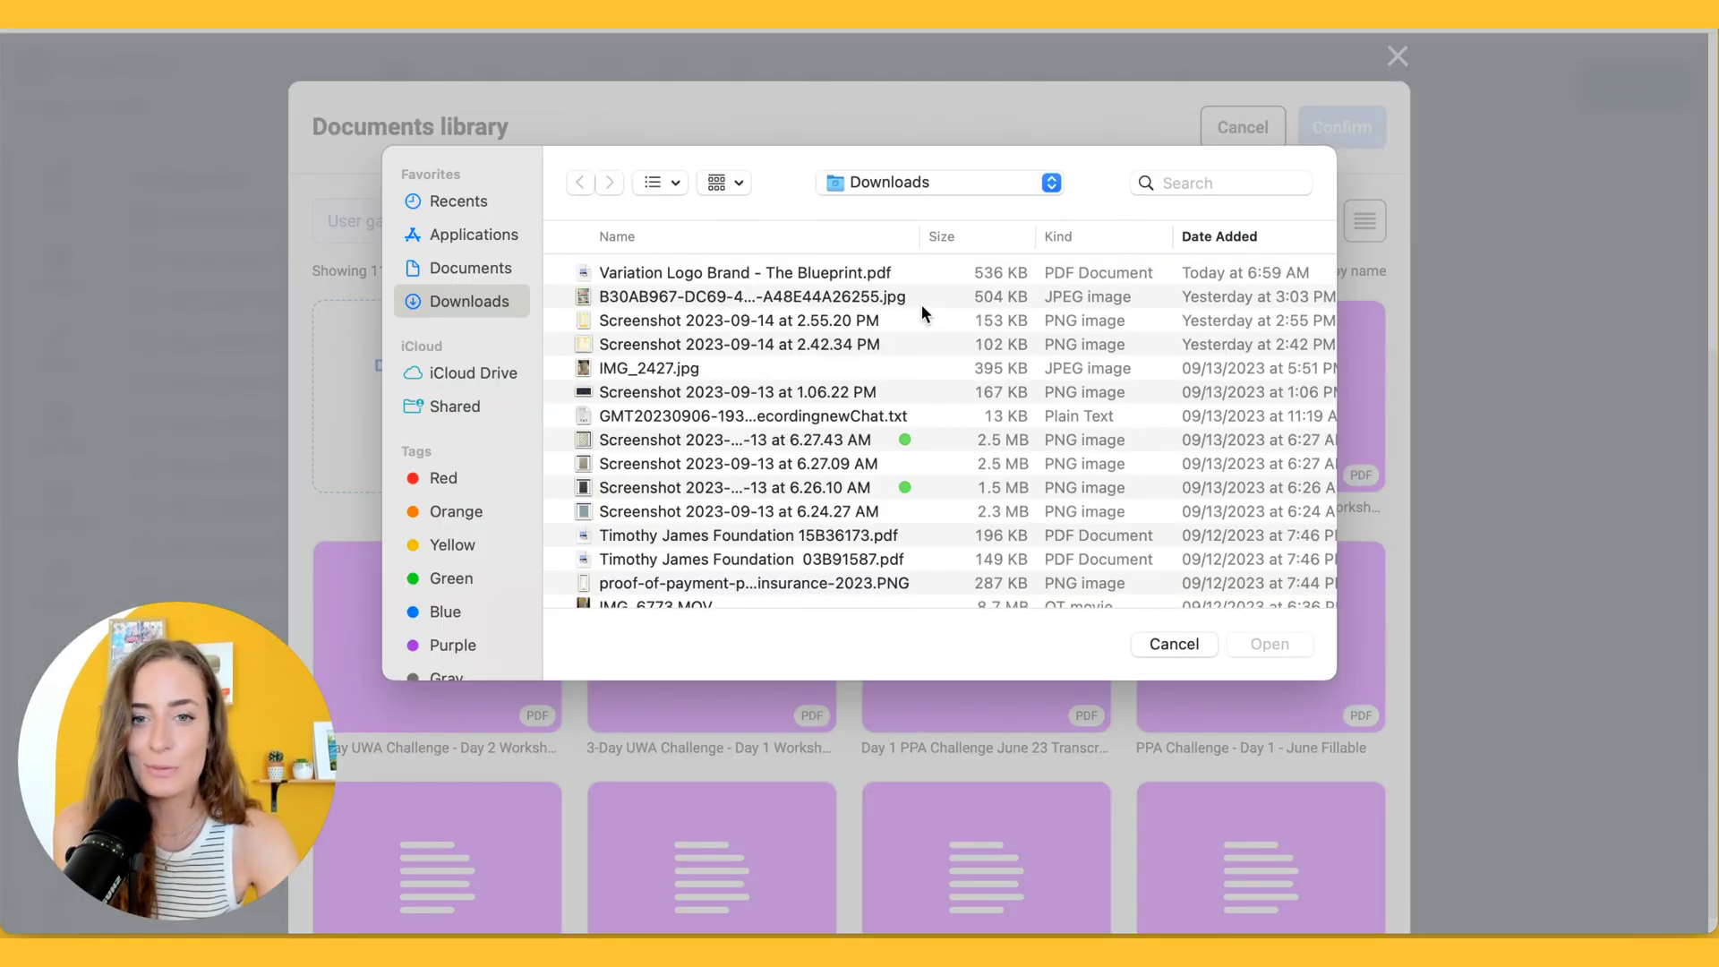
left_click(1174, 646)
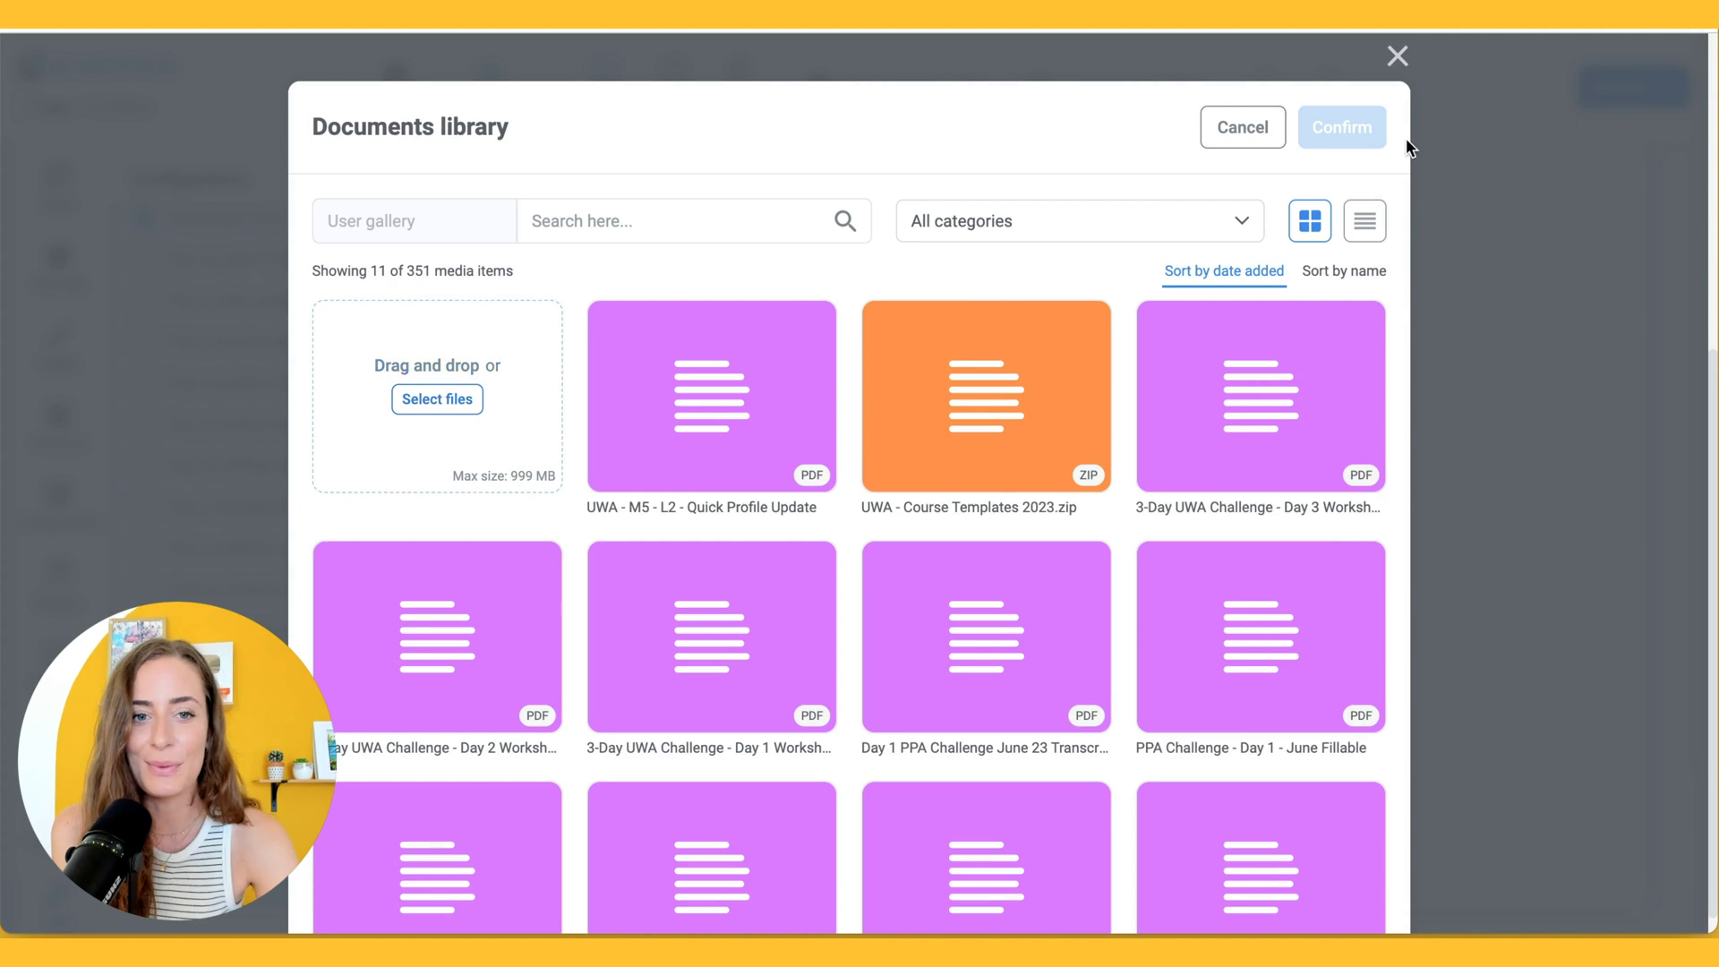
left_click(1397, 56)
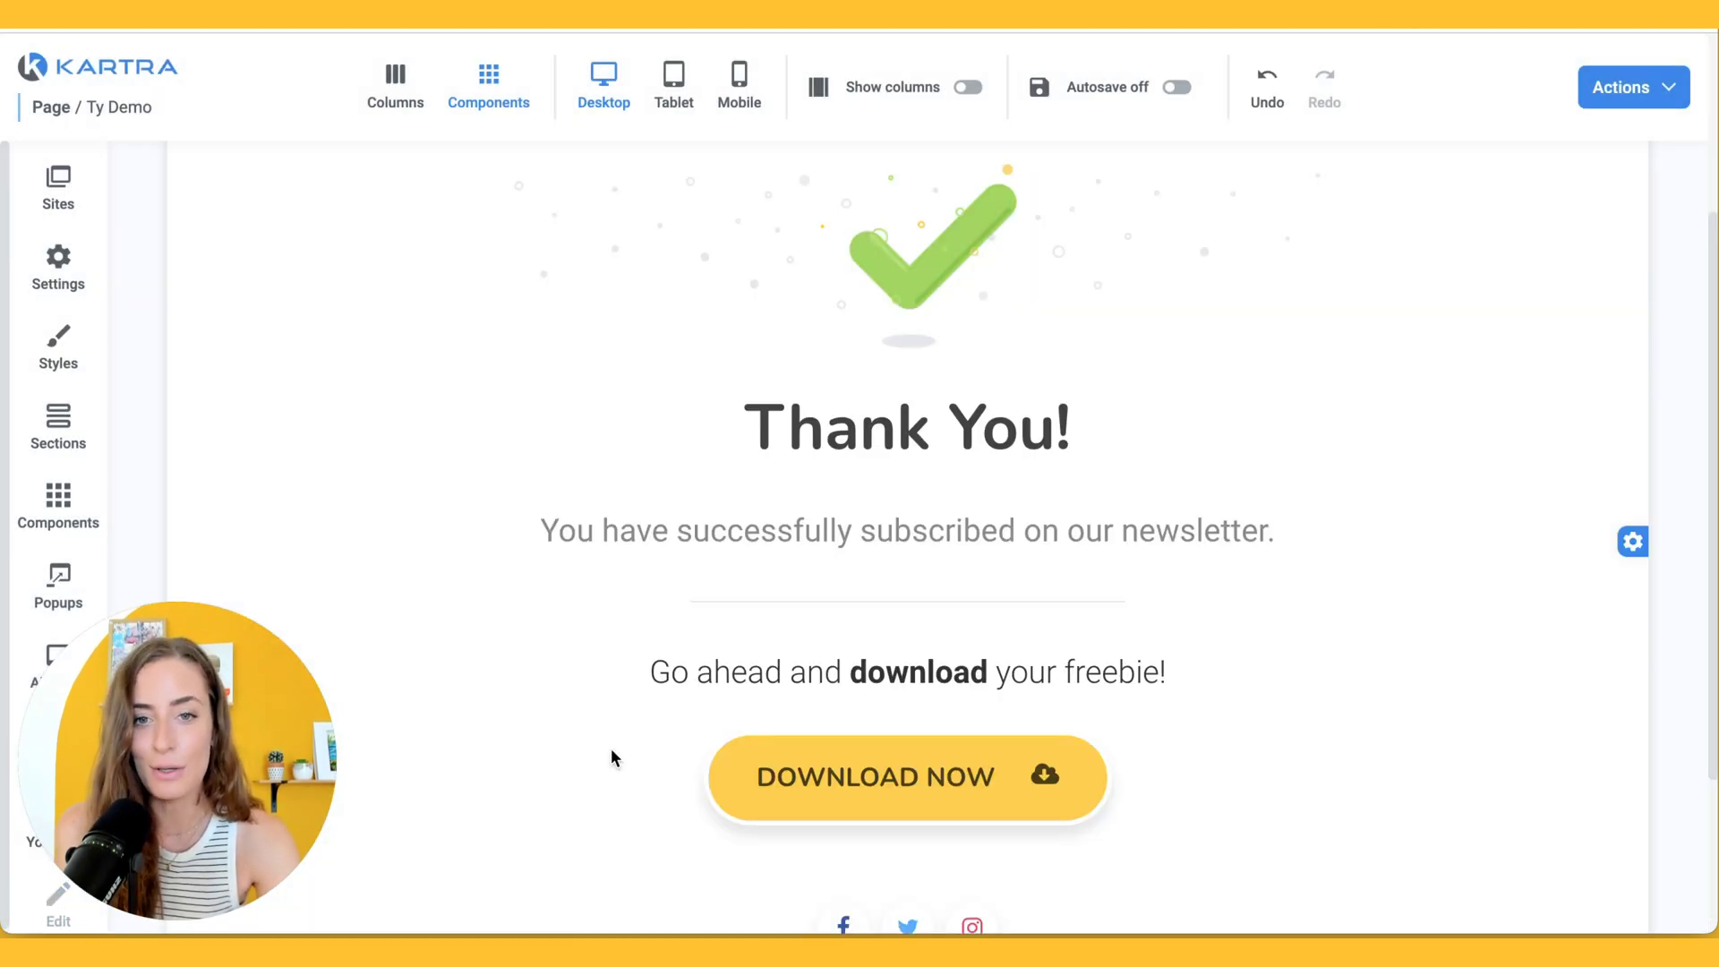
Try placing a squared button block below the Thank You! heading and remove it again.
left_click(59, 502)
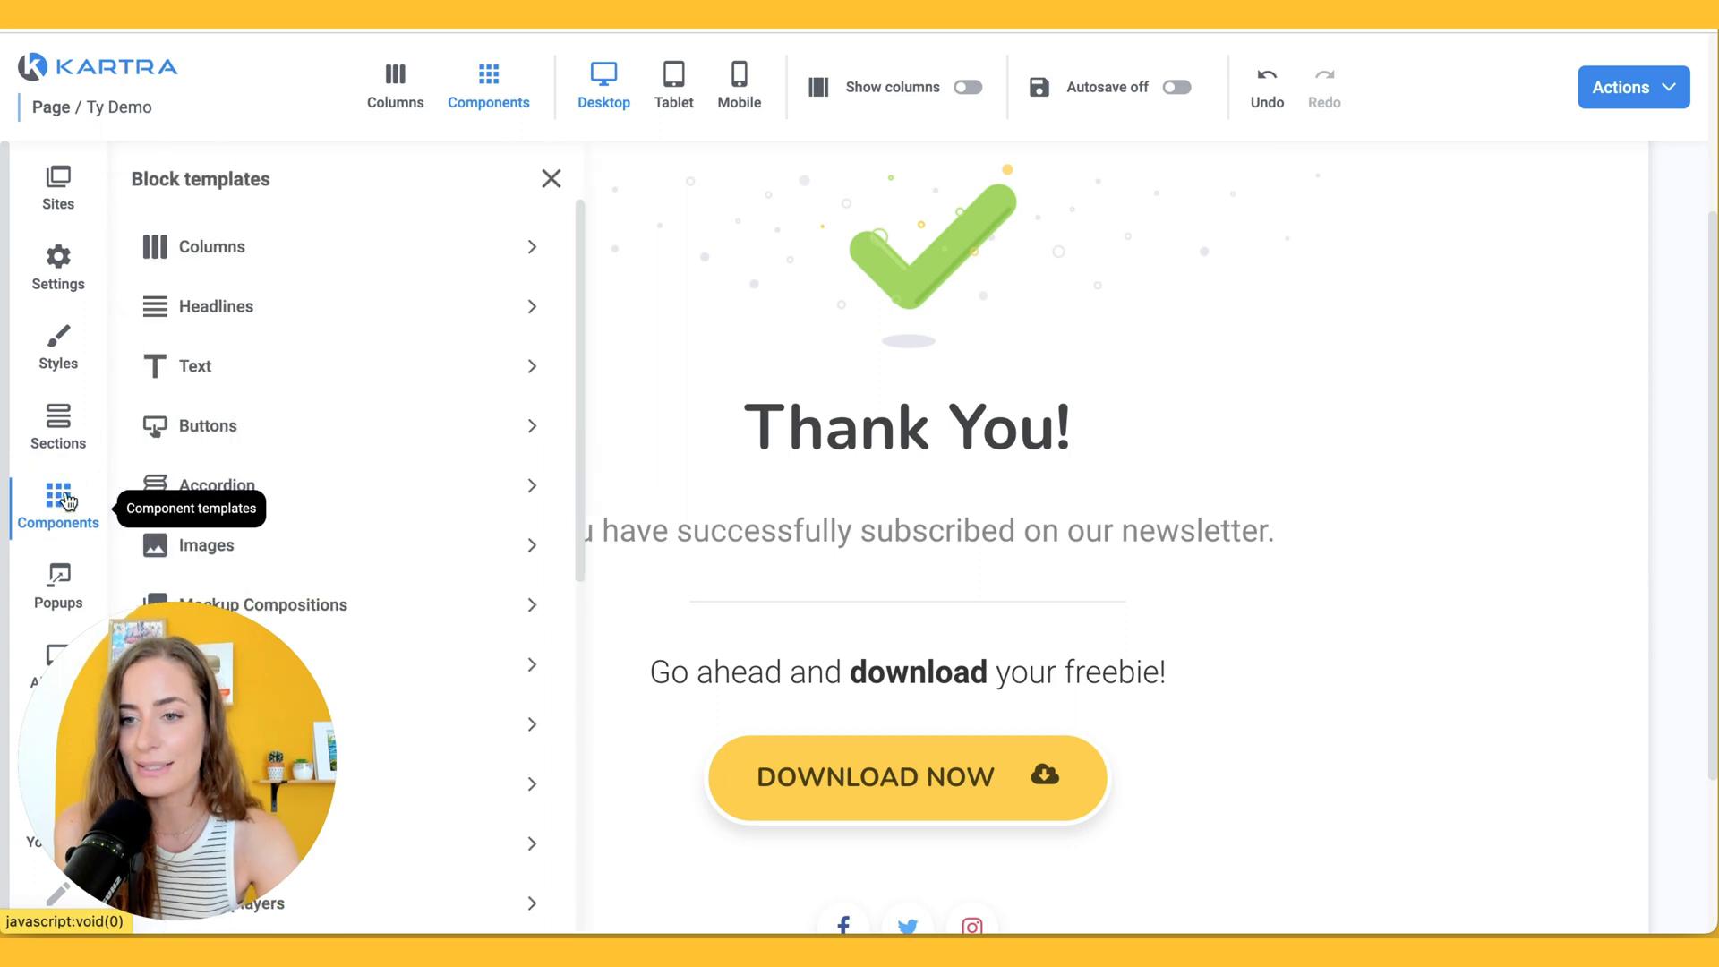
left_click(386, 427)
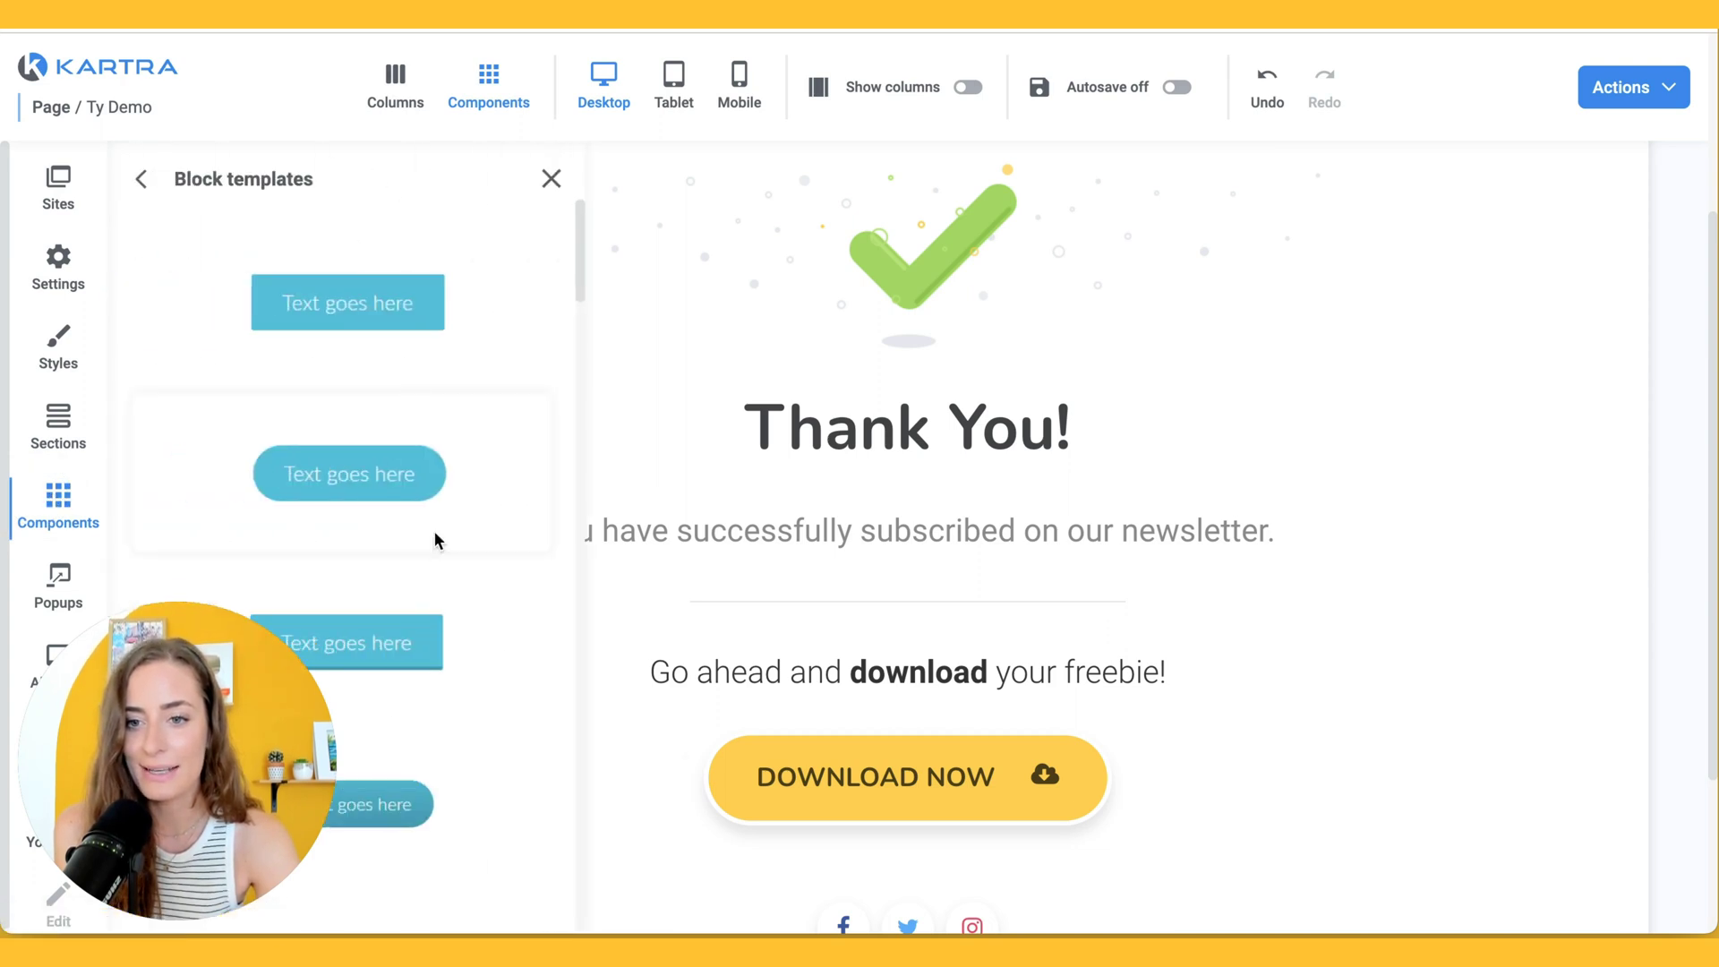
left_click_drag(416, 645, 913, 689)
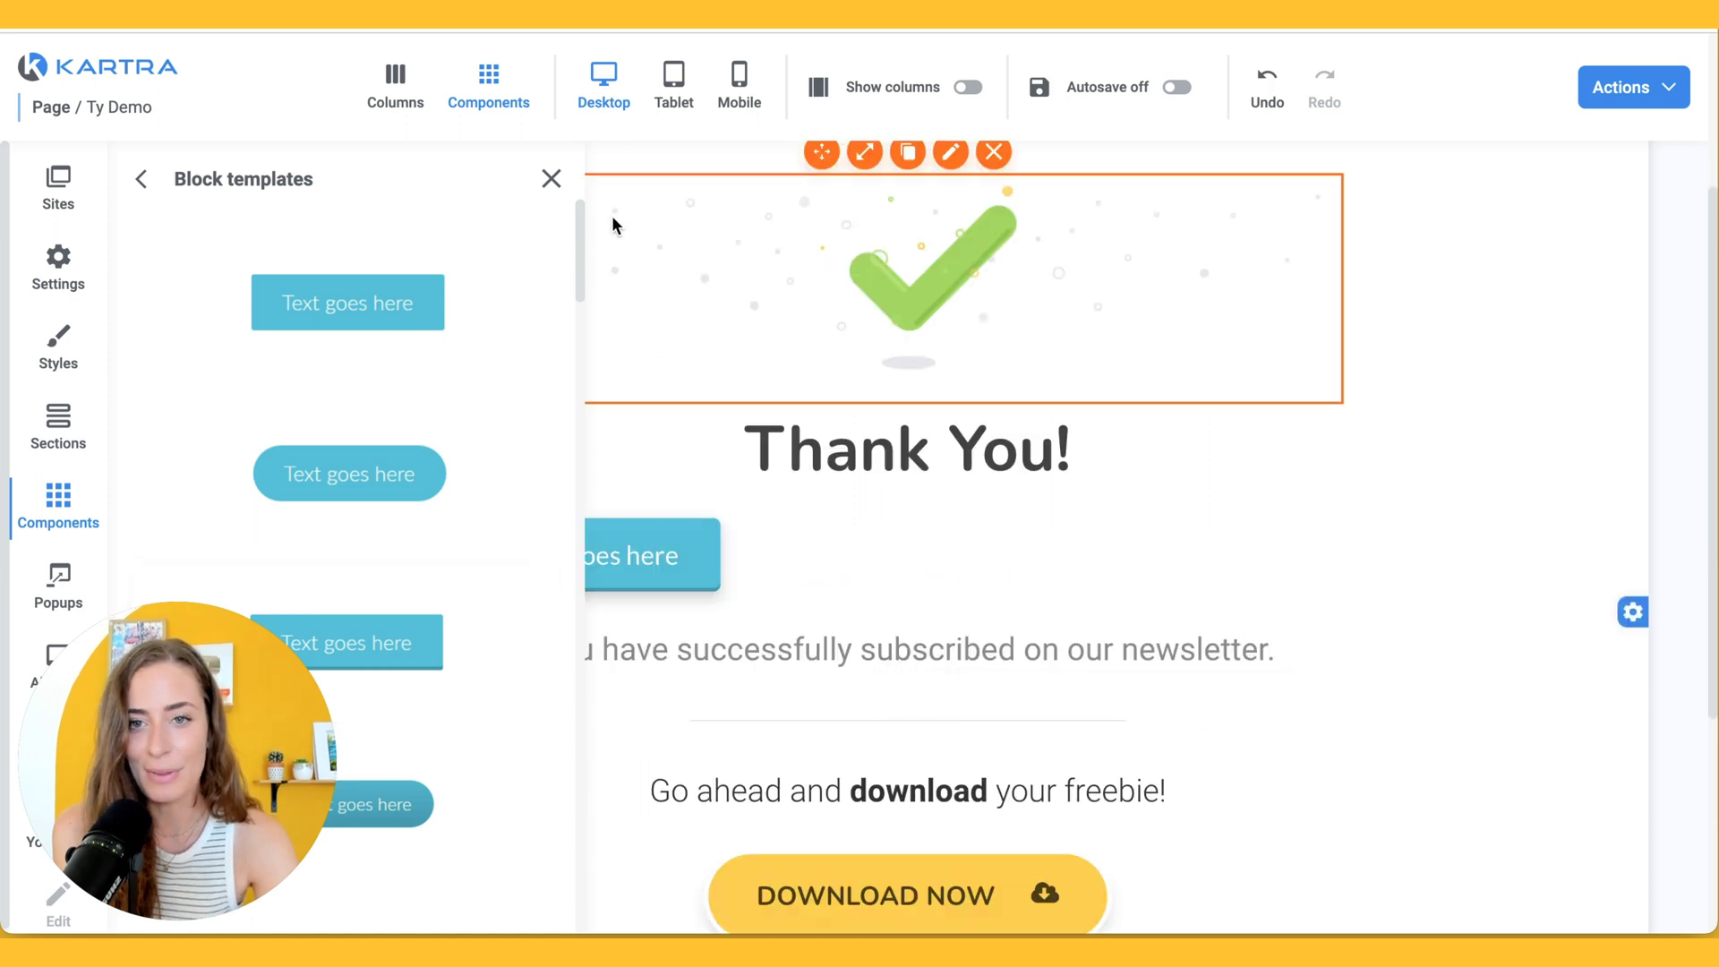
left_click(661, 496)
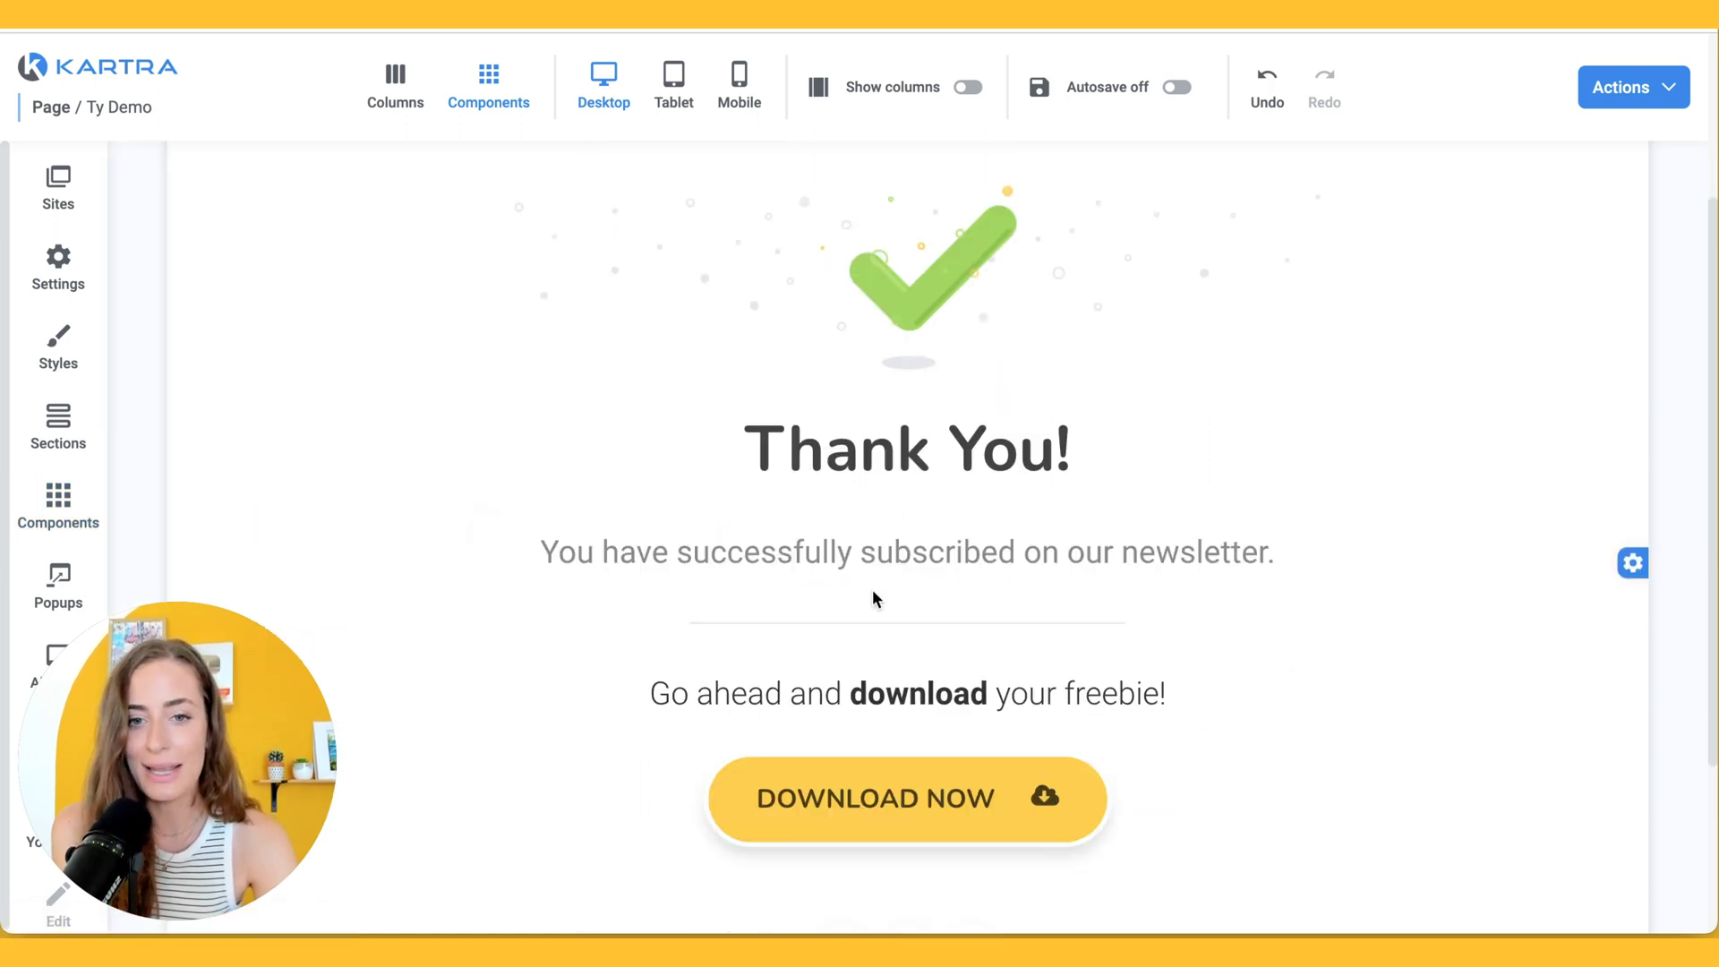
Insert a video player block between the newsletter subscription text and the separator line.
left_click(58, 495)
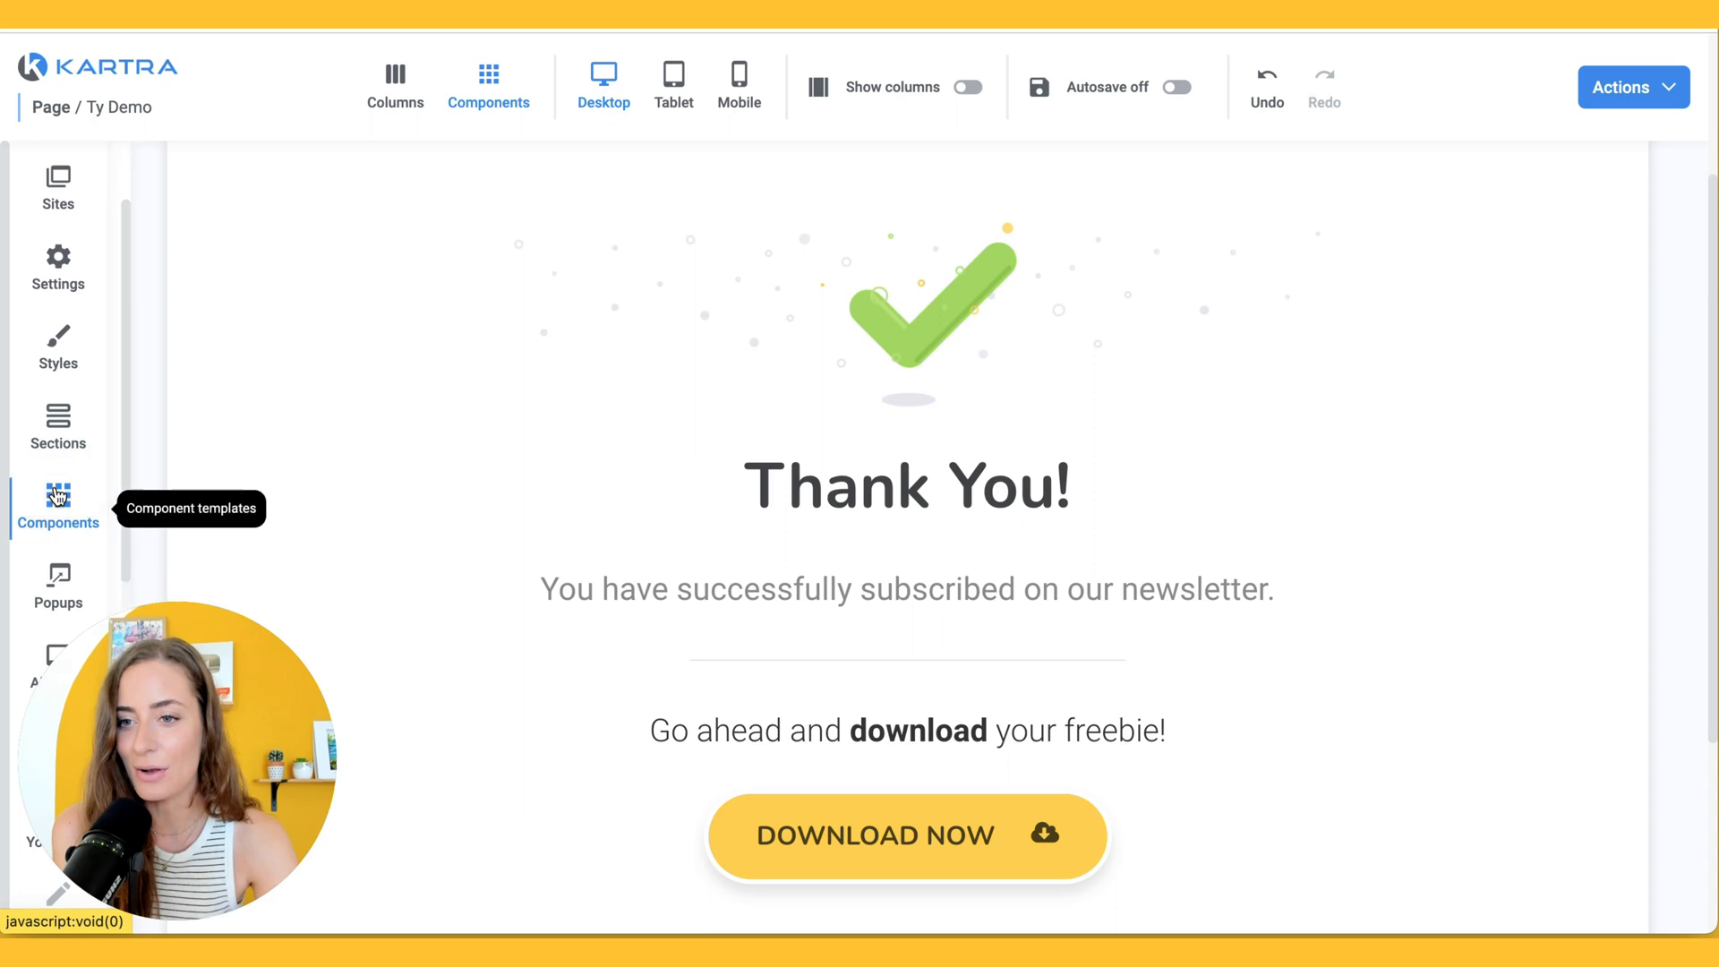
scroll(454, 395, "down", 3)
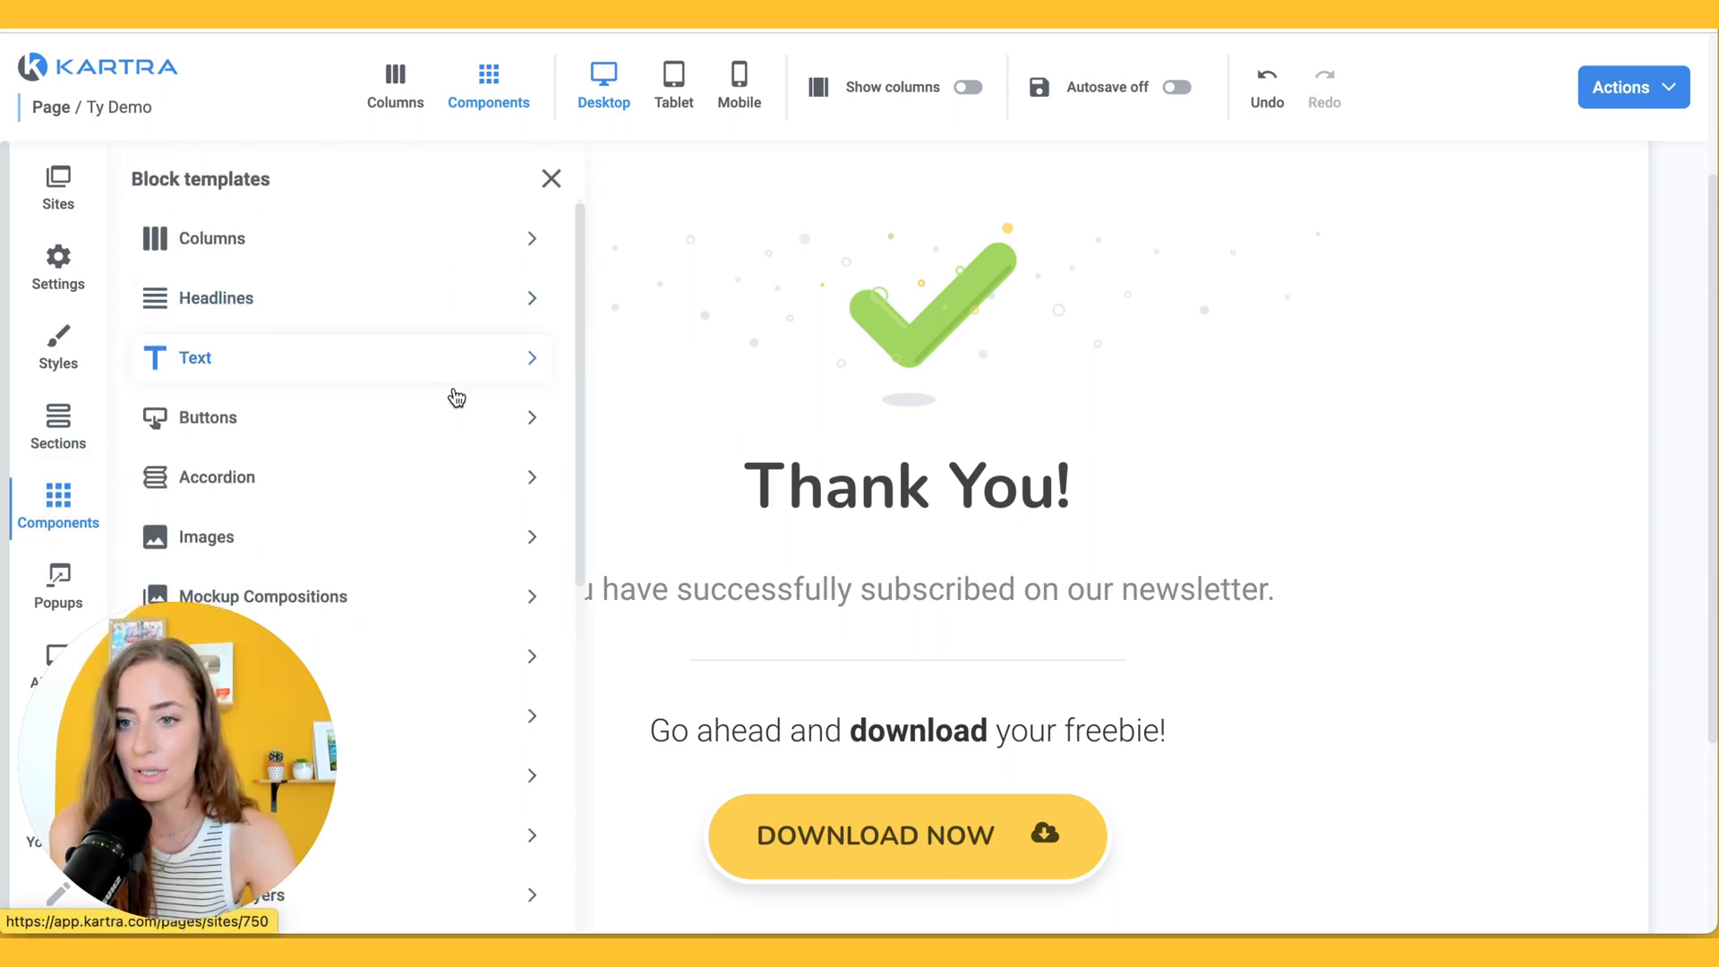
scroll(453, 395, "down", 3)
left_click(238, 298)
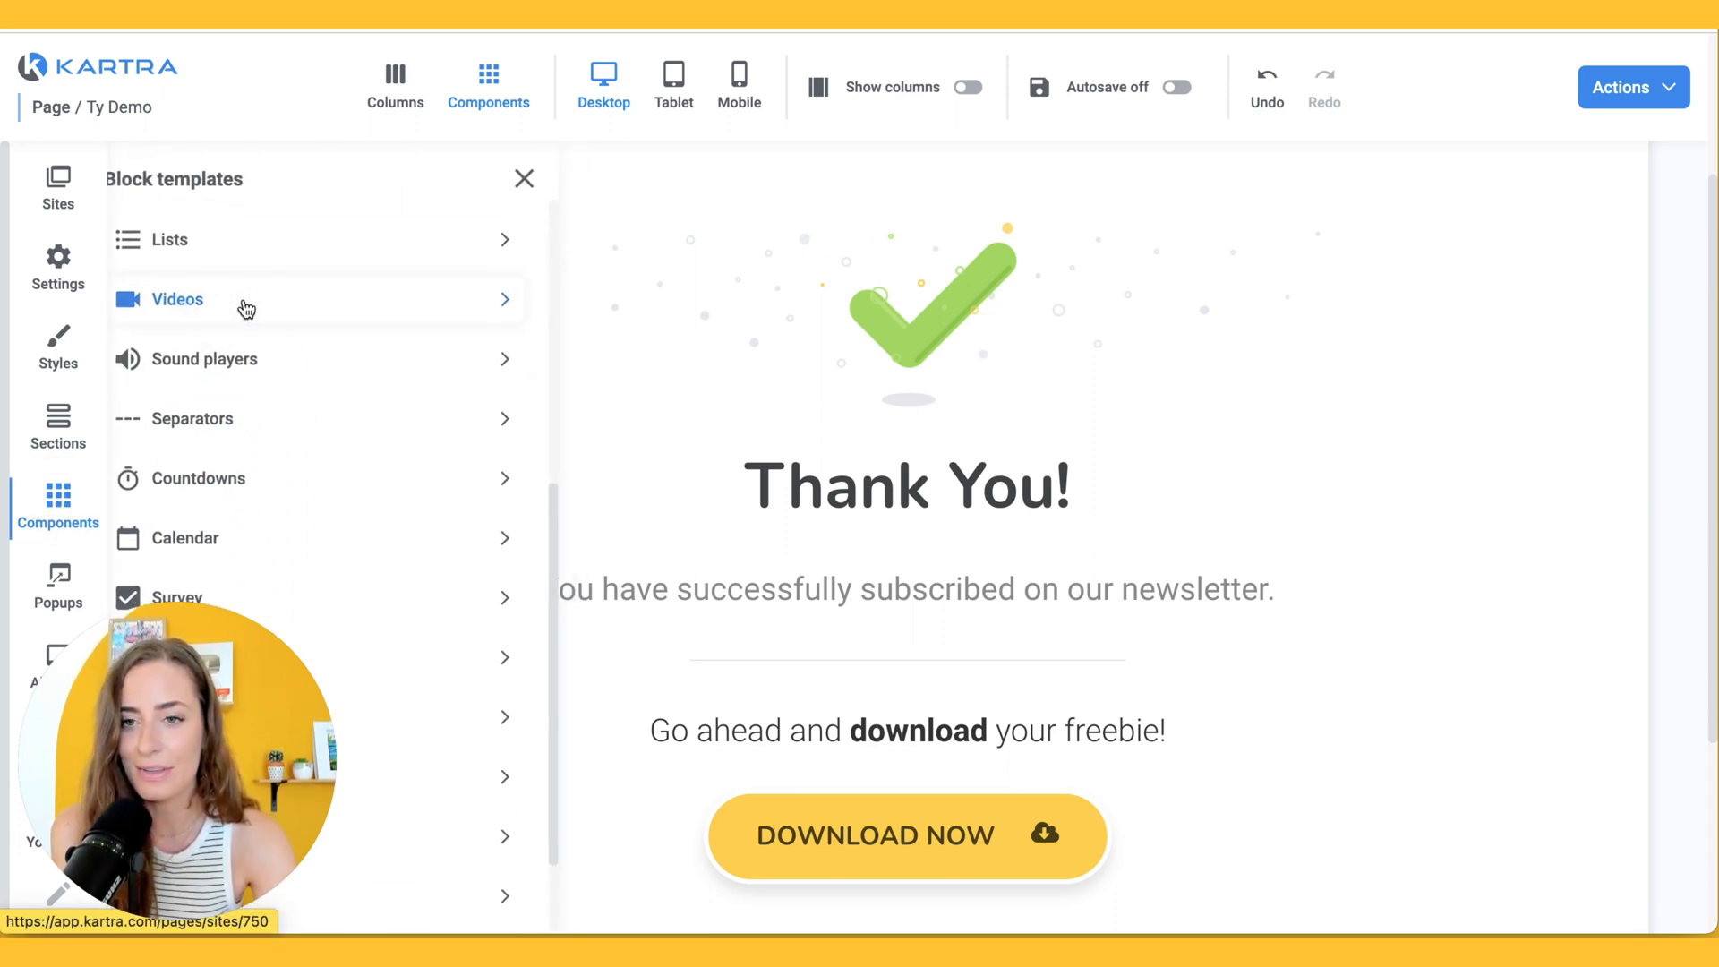
left_click_drag(400, 327, 907, 719)
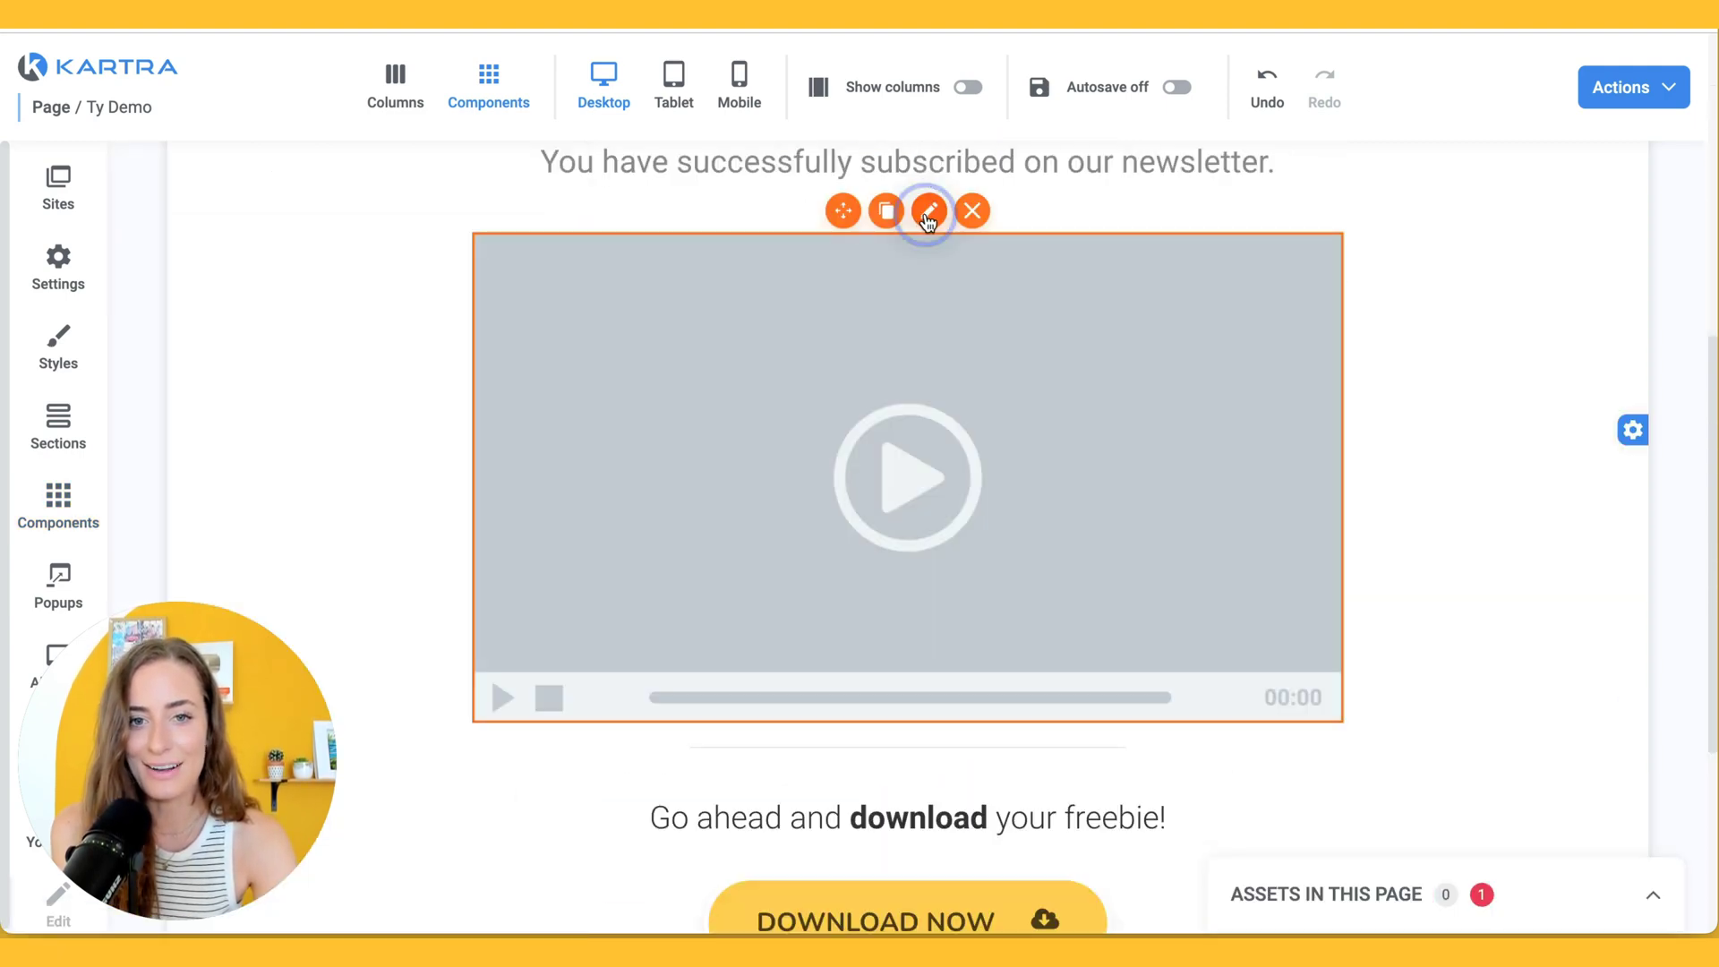
View the video block's source options and the Kartra video library, and close the library without selecting a video.
left_click(929, 213)
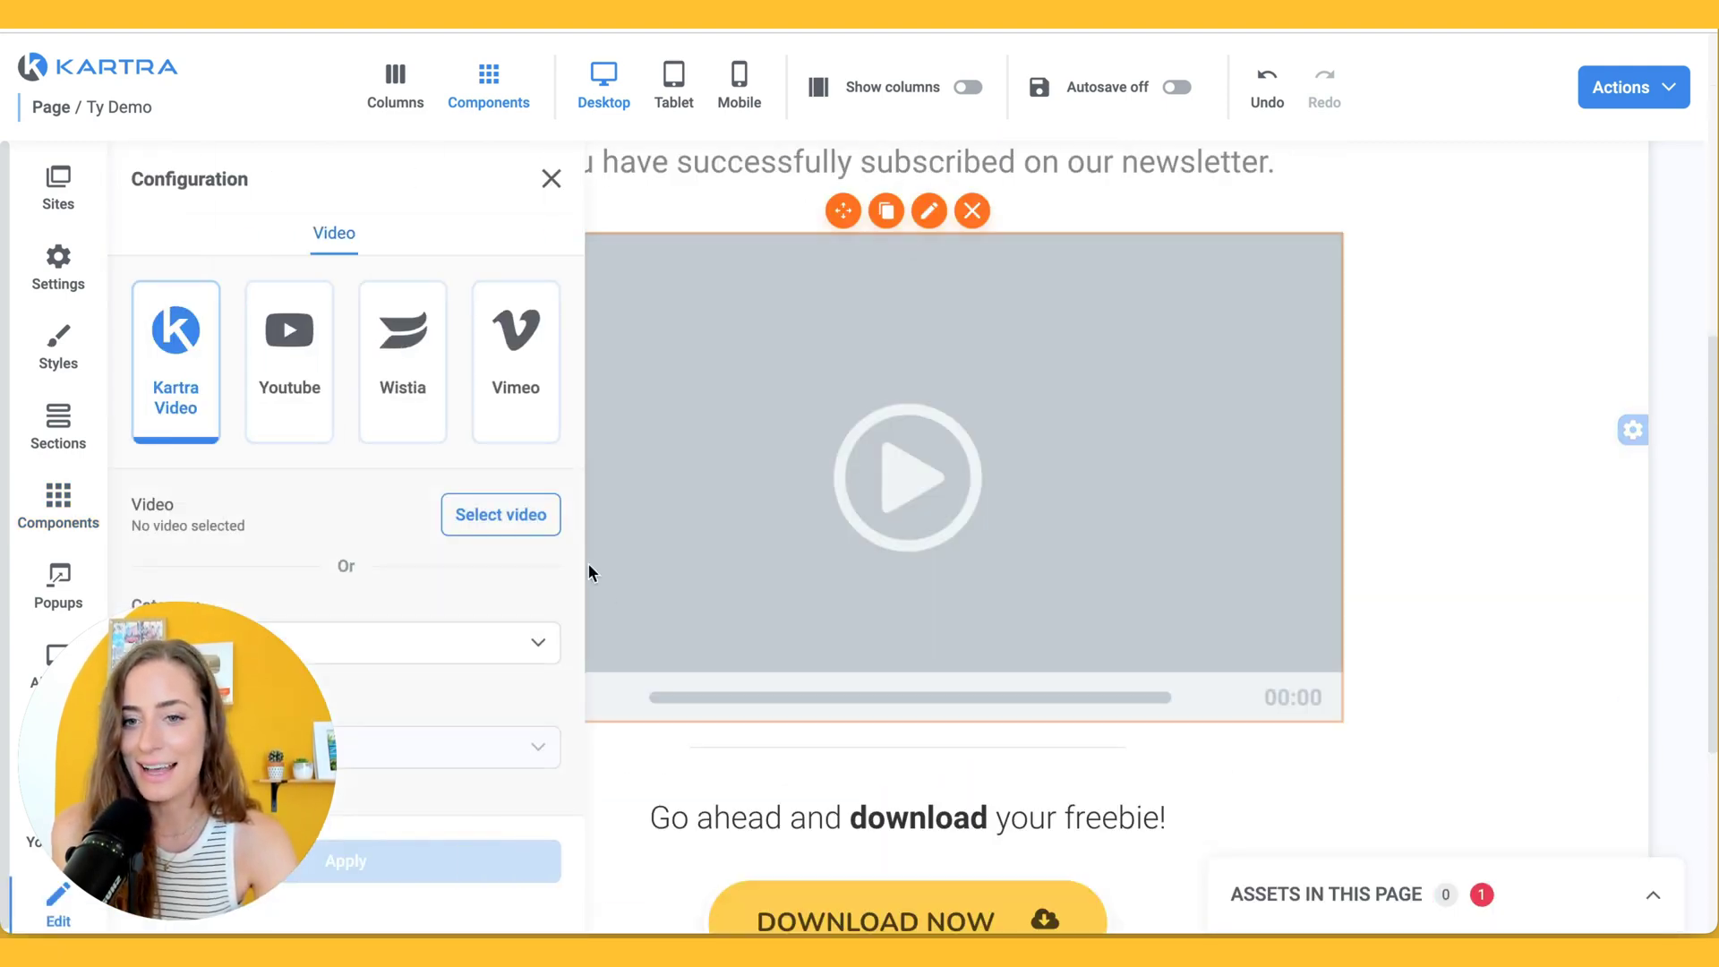
left_click(526, 531)
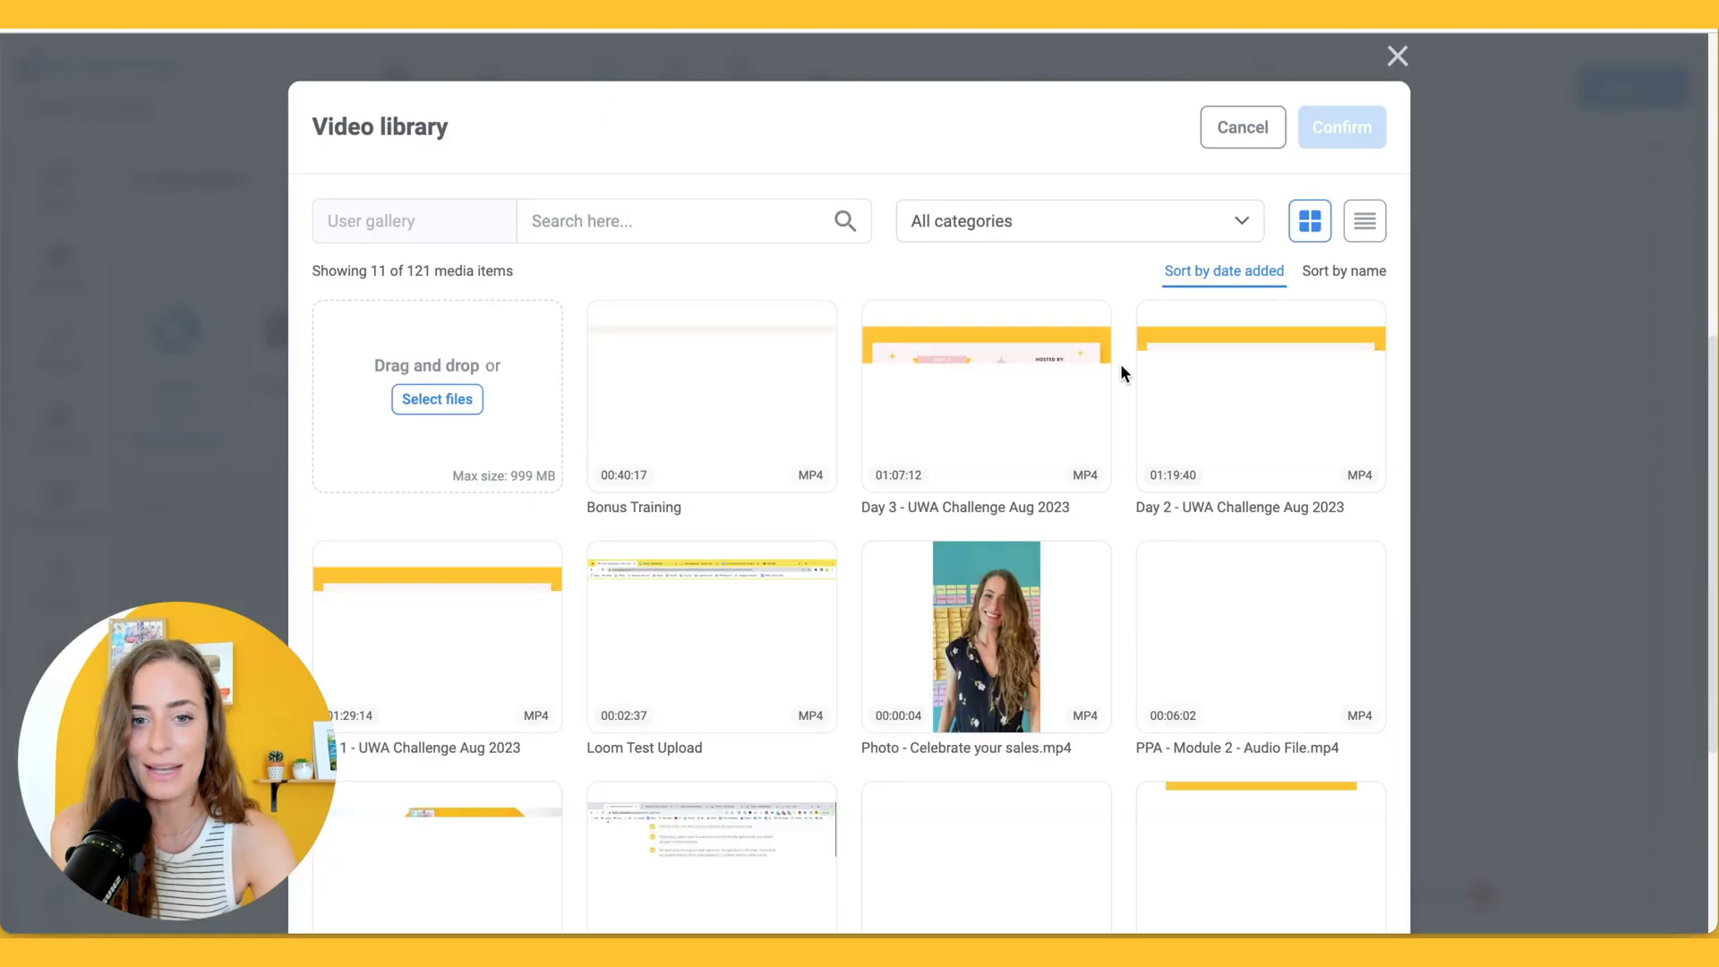
key("Escape")
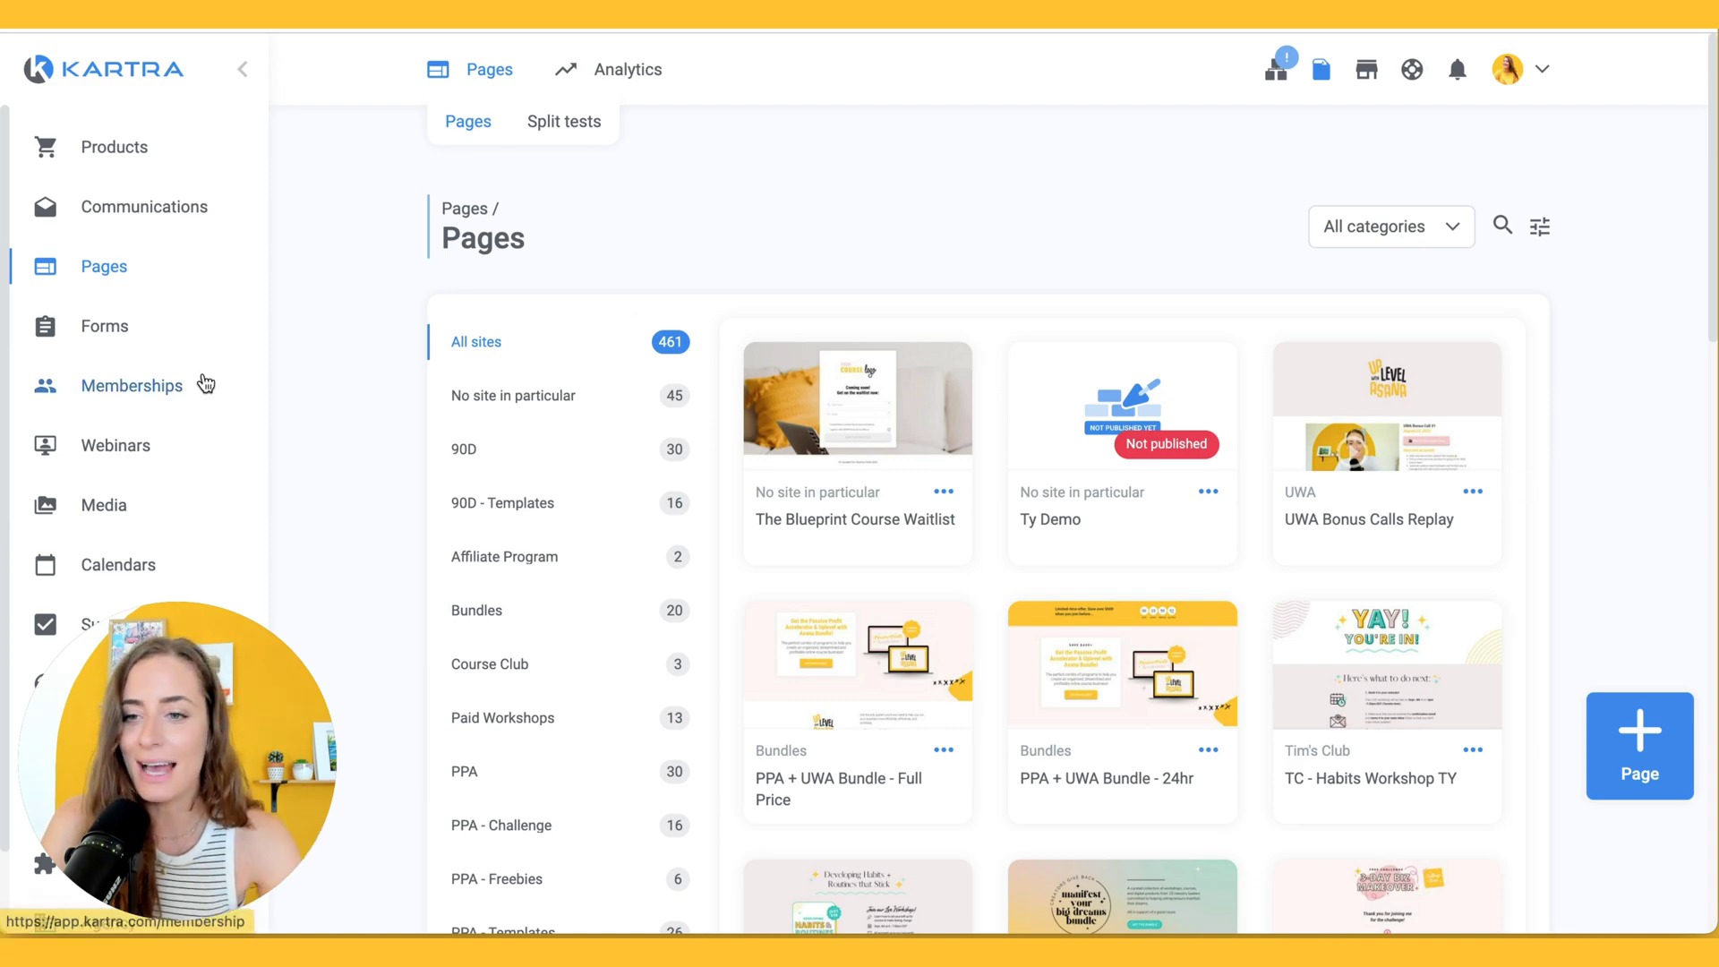
Upload [SWK] A-Z Course Checklist.pdf to the media files with no category in particular.
left_click(94, 508)
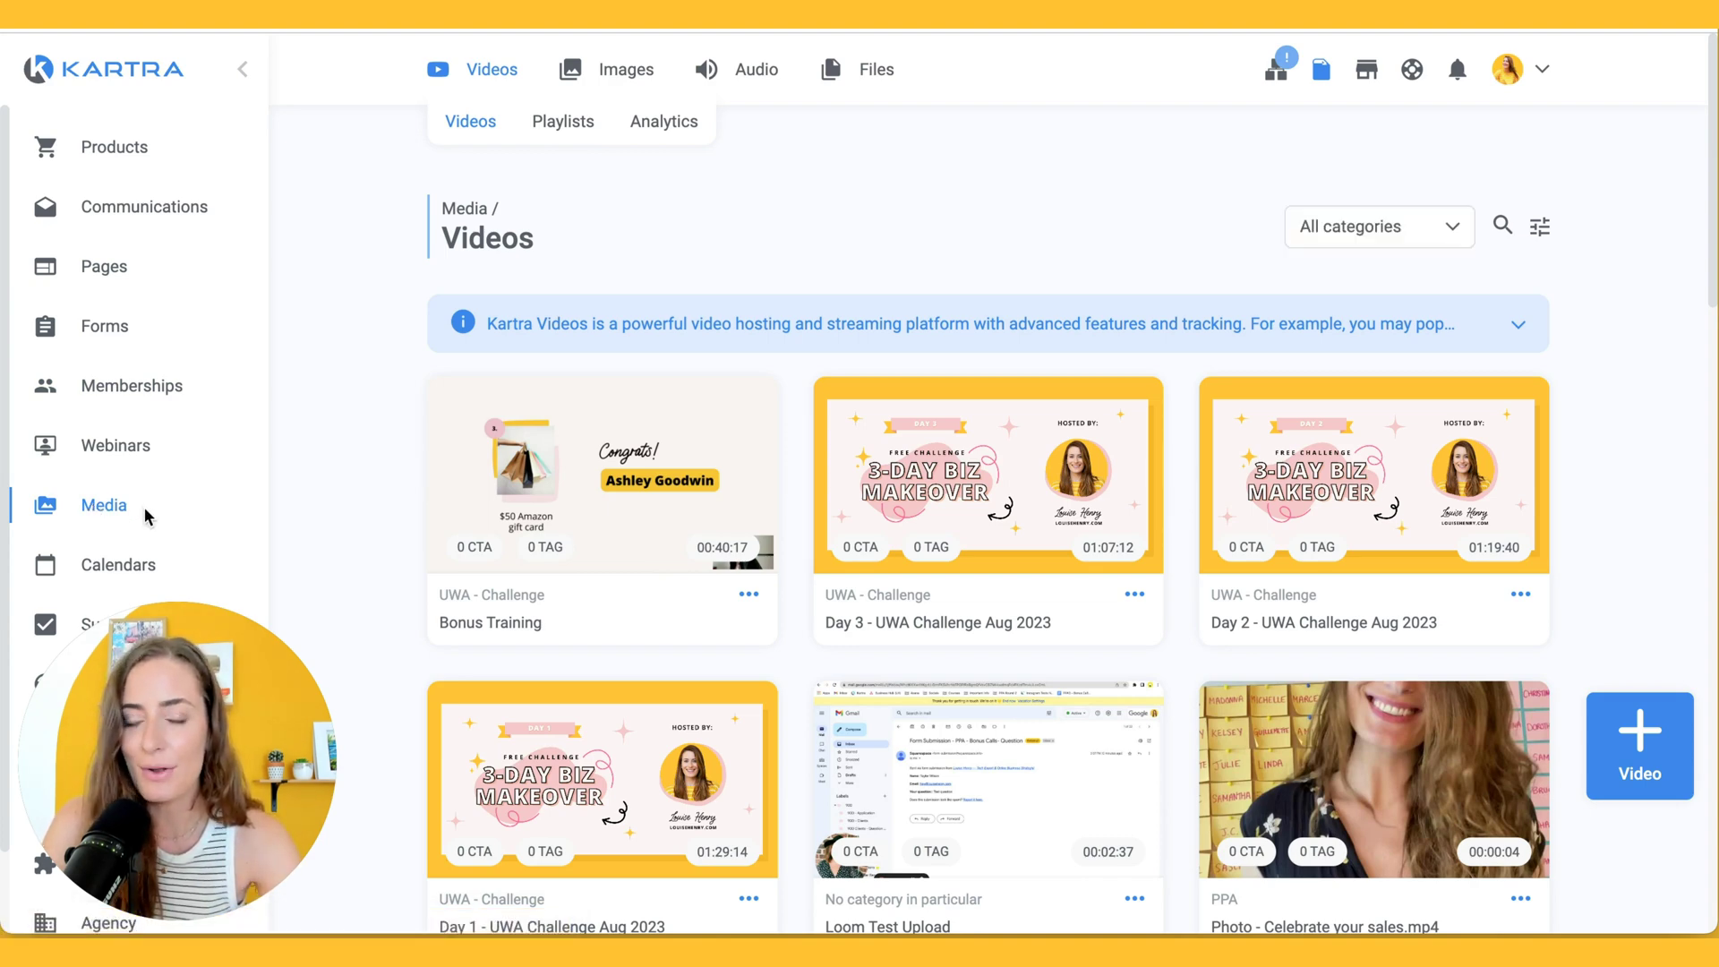
left_click(855, 79)
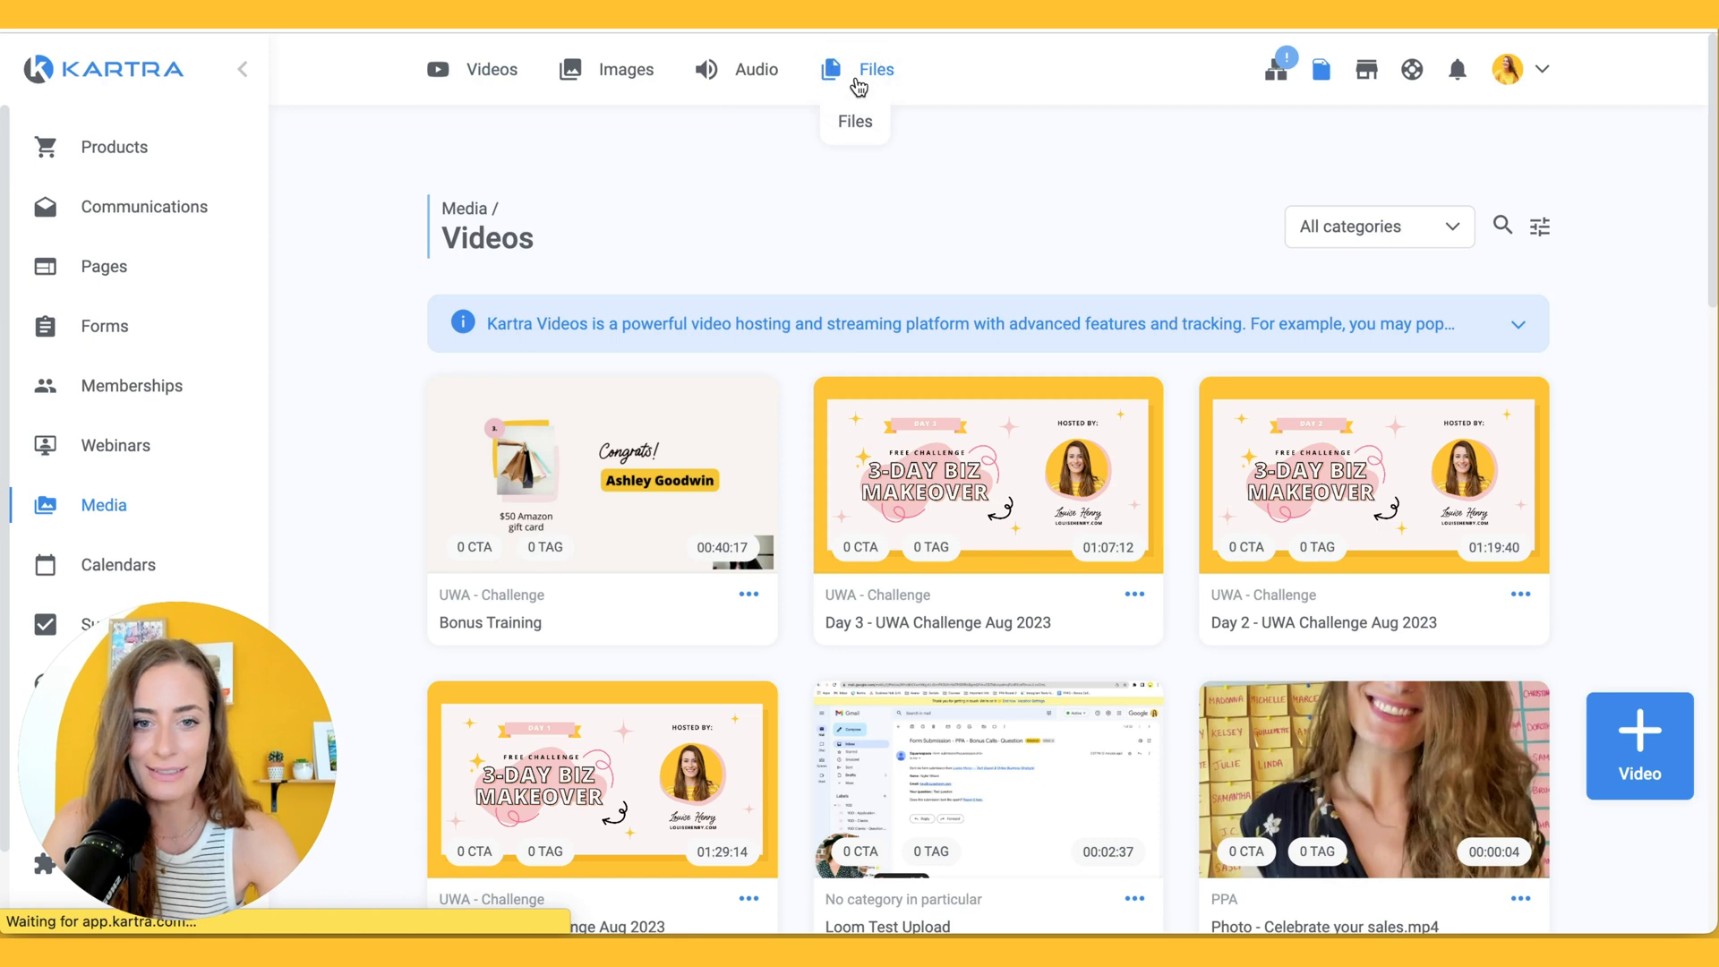
left_click(1667, 776)
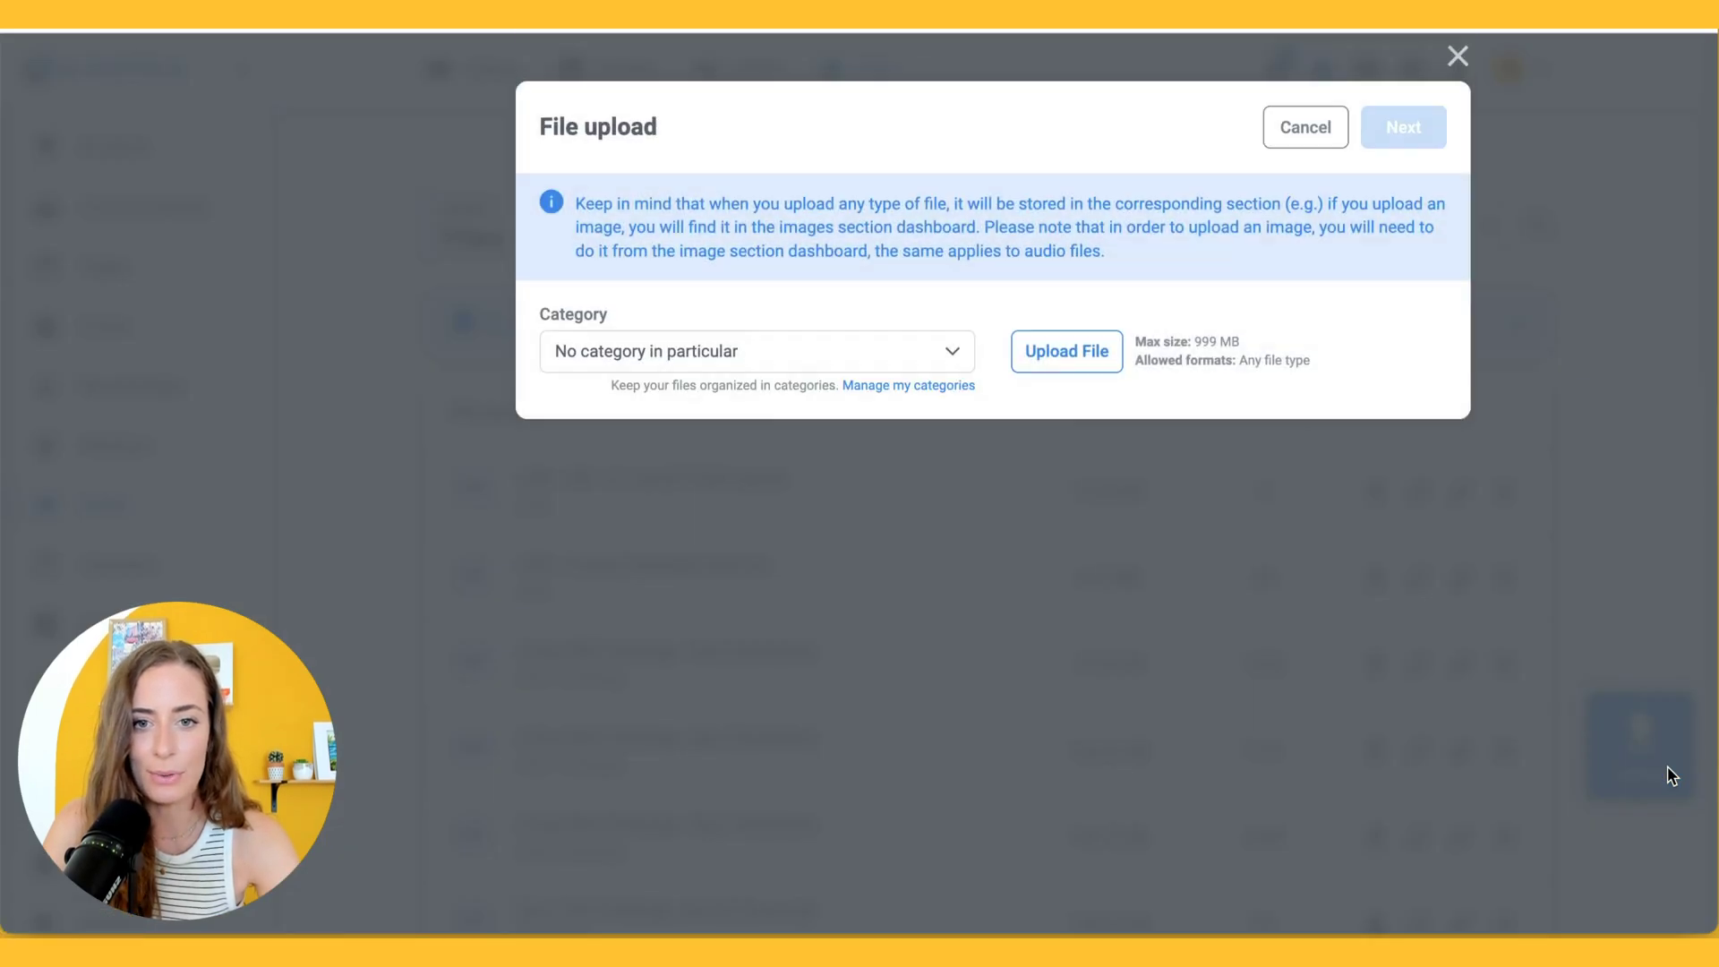
left_click(1043, 357)
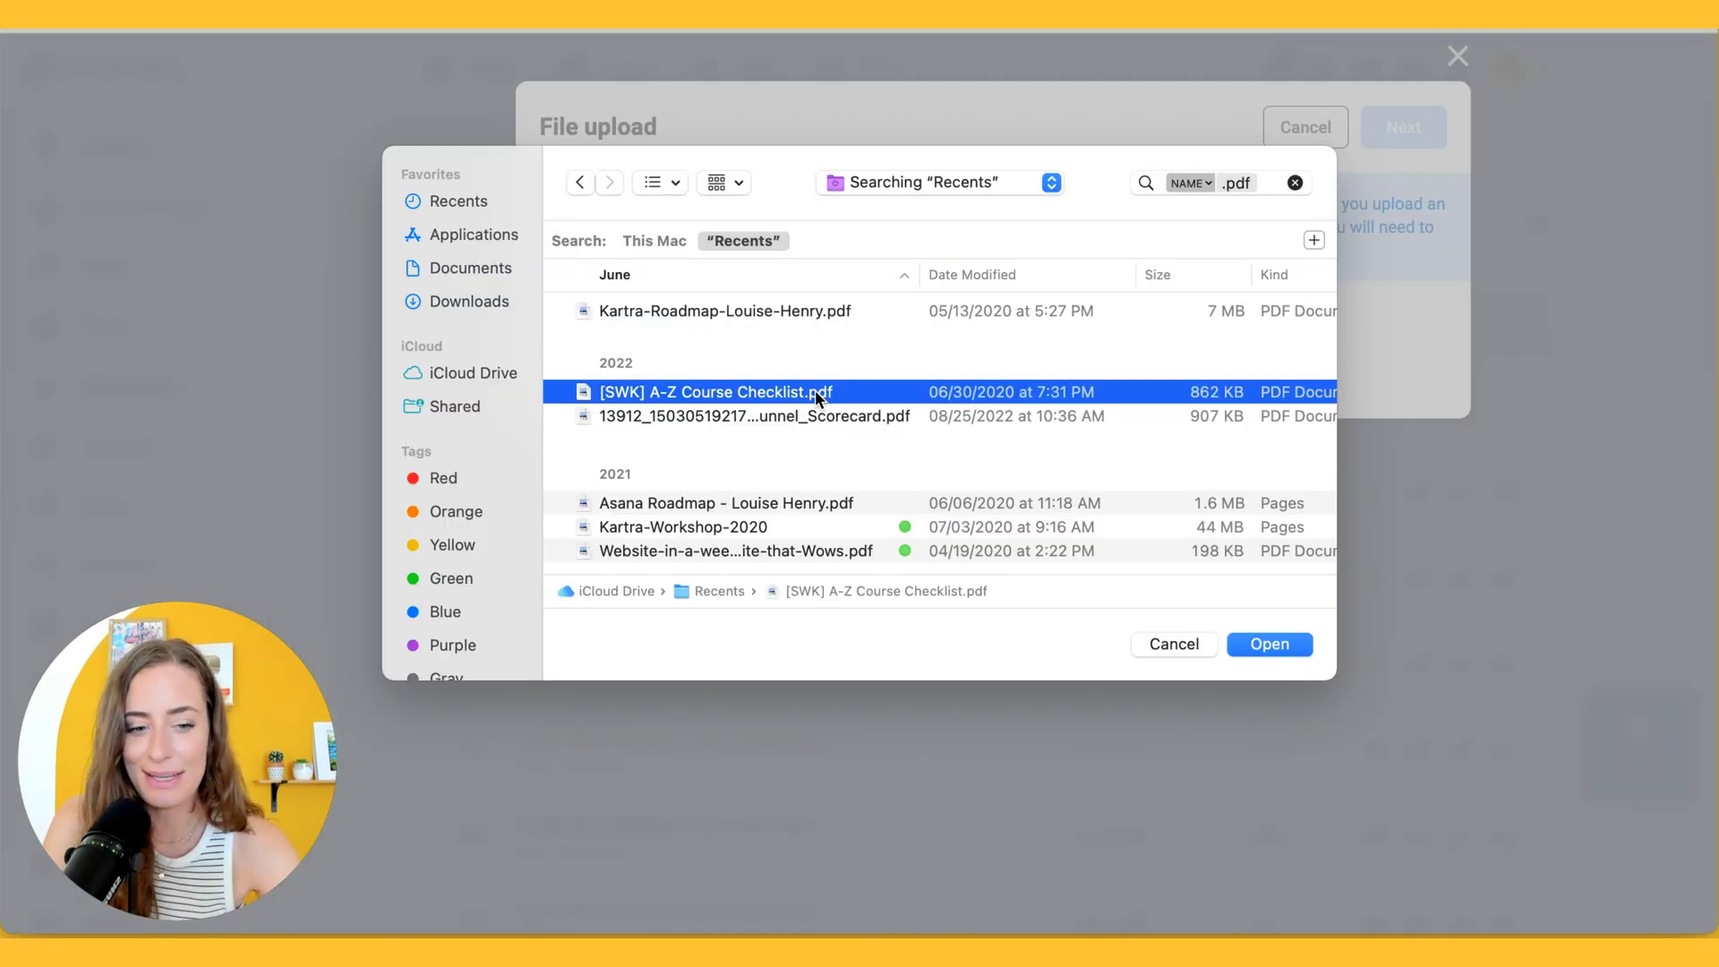
double_click(817, 394)
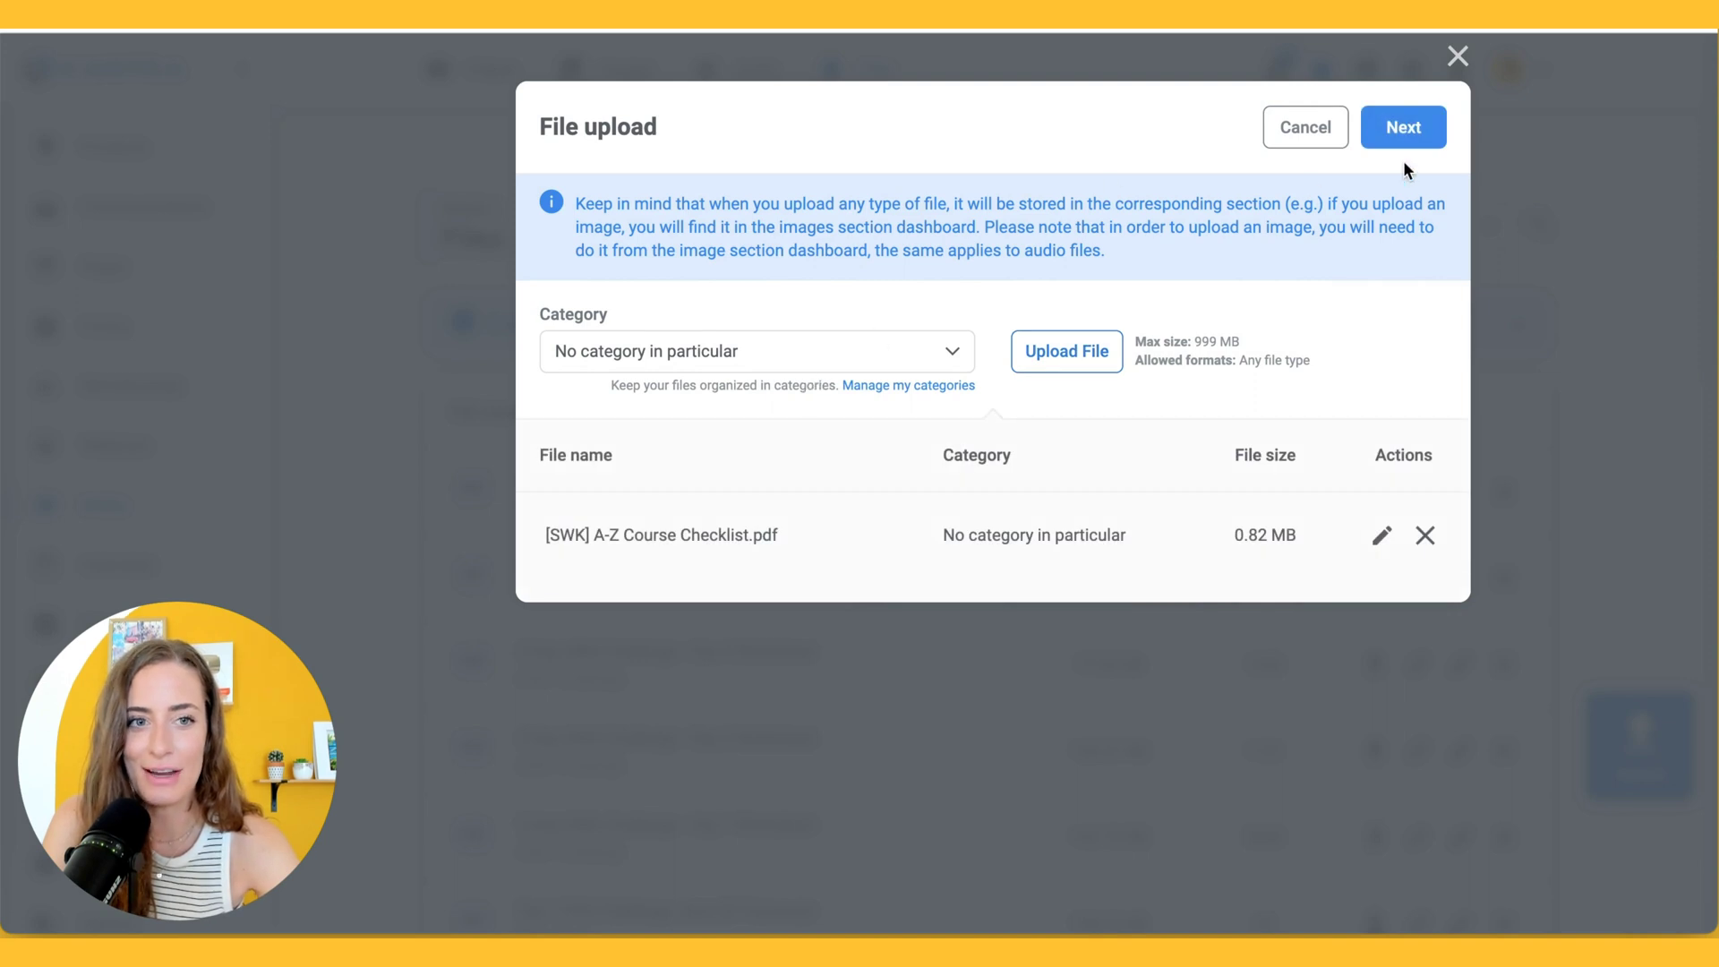
left_click(1403, 127)
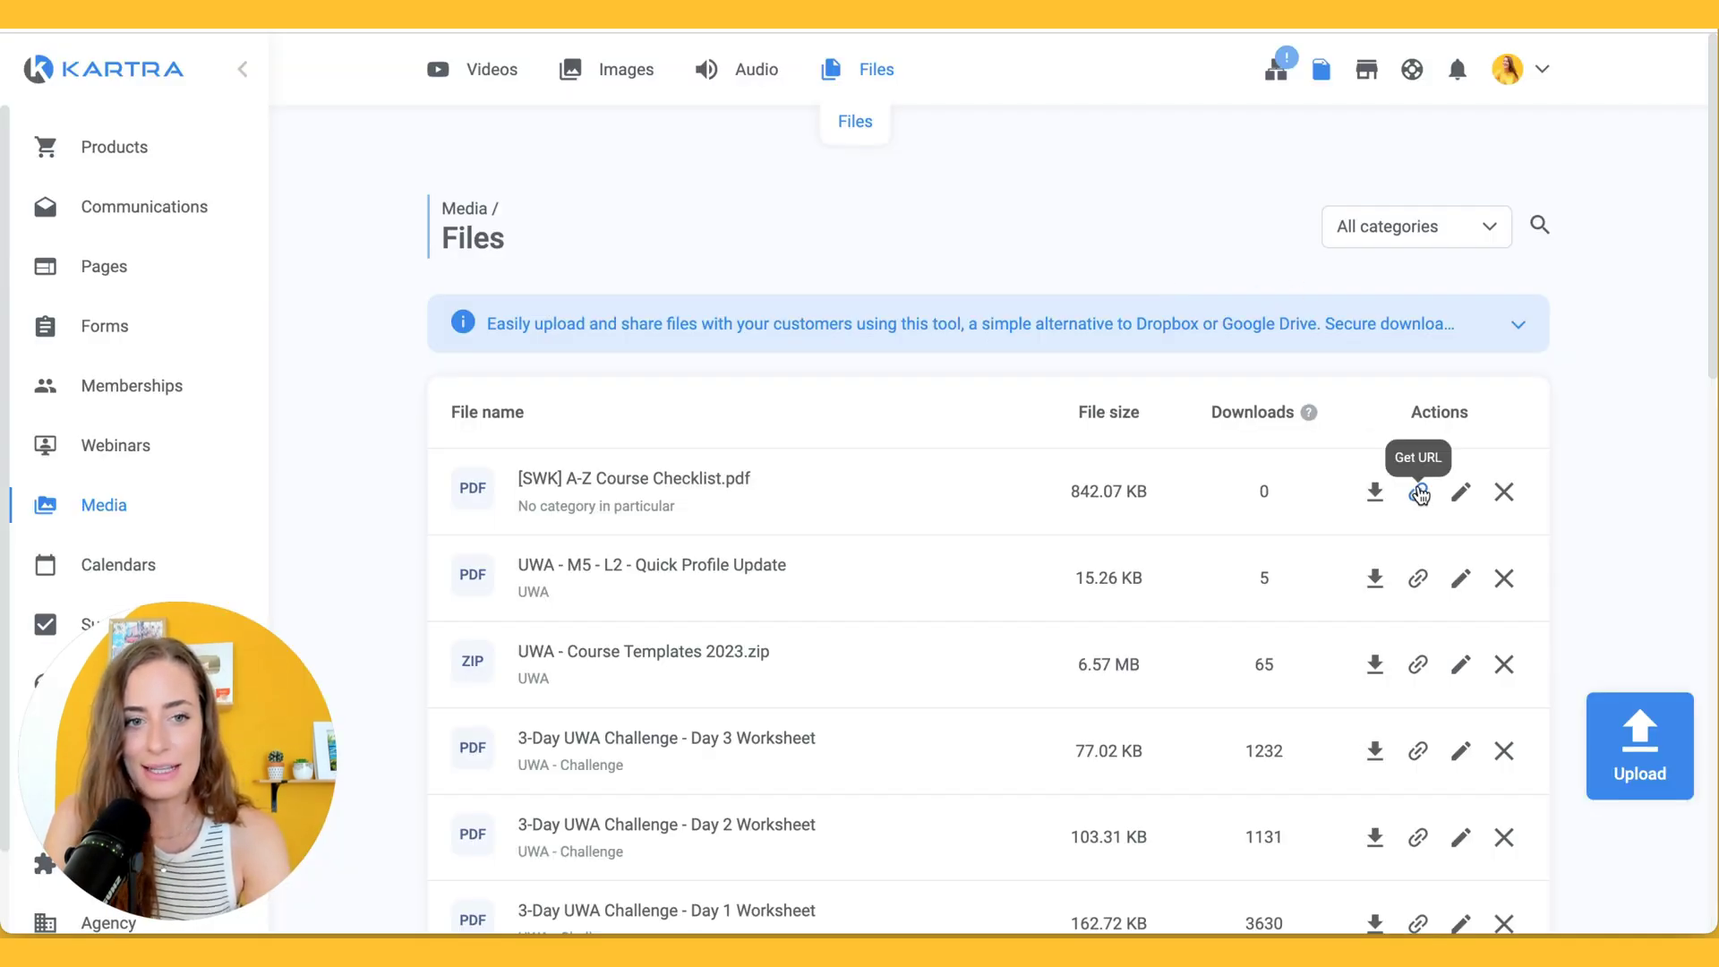
Copy the direct link to the [SWK] A-Z Course Checklist.pdf file and open a new browser tab.
left_click(1422, 494)
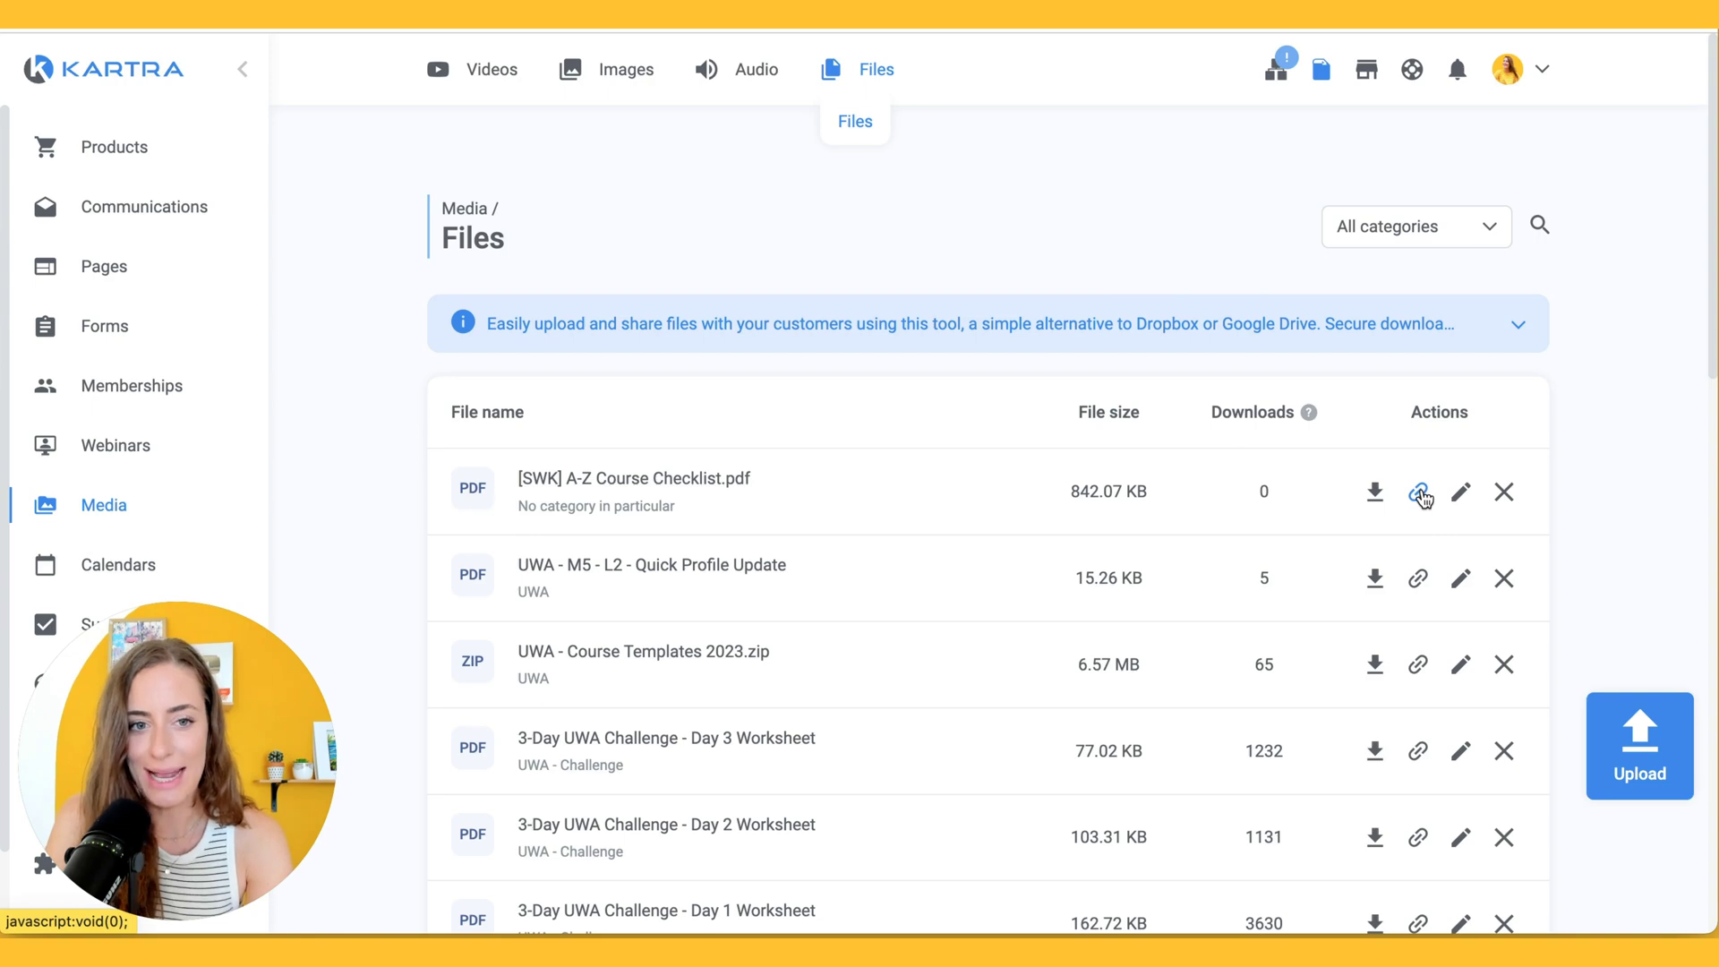
left_click(1422, 494)
left_click(920, 532)
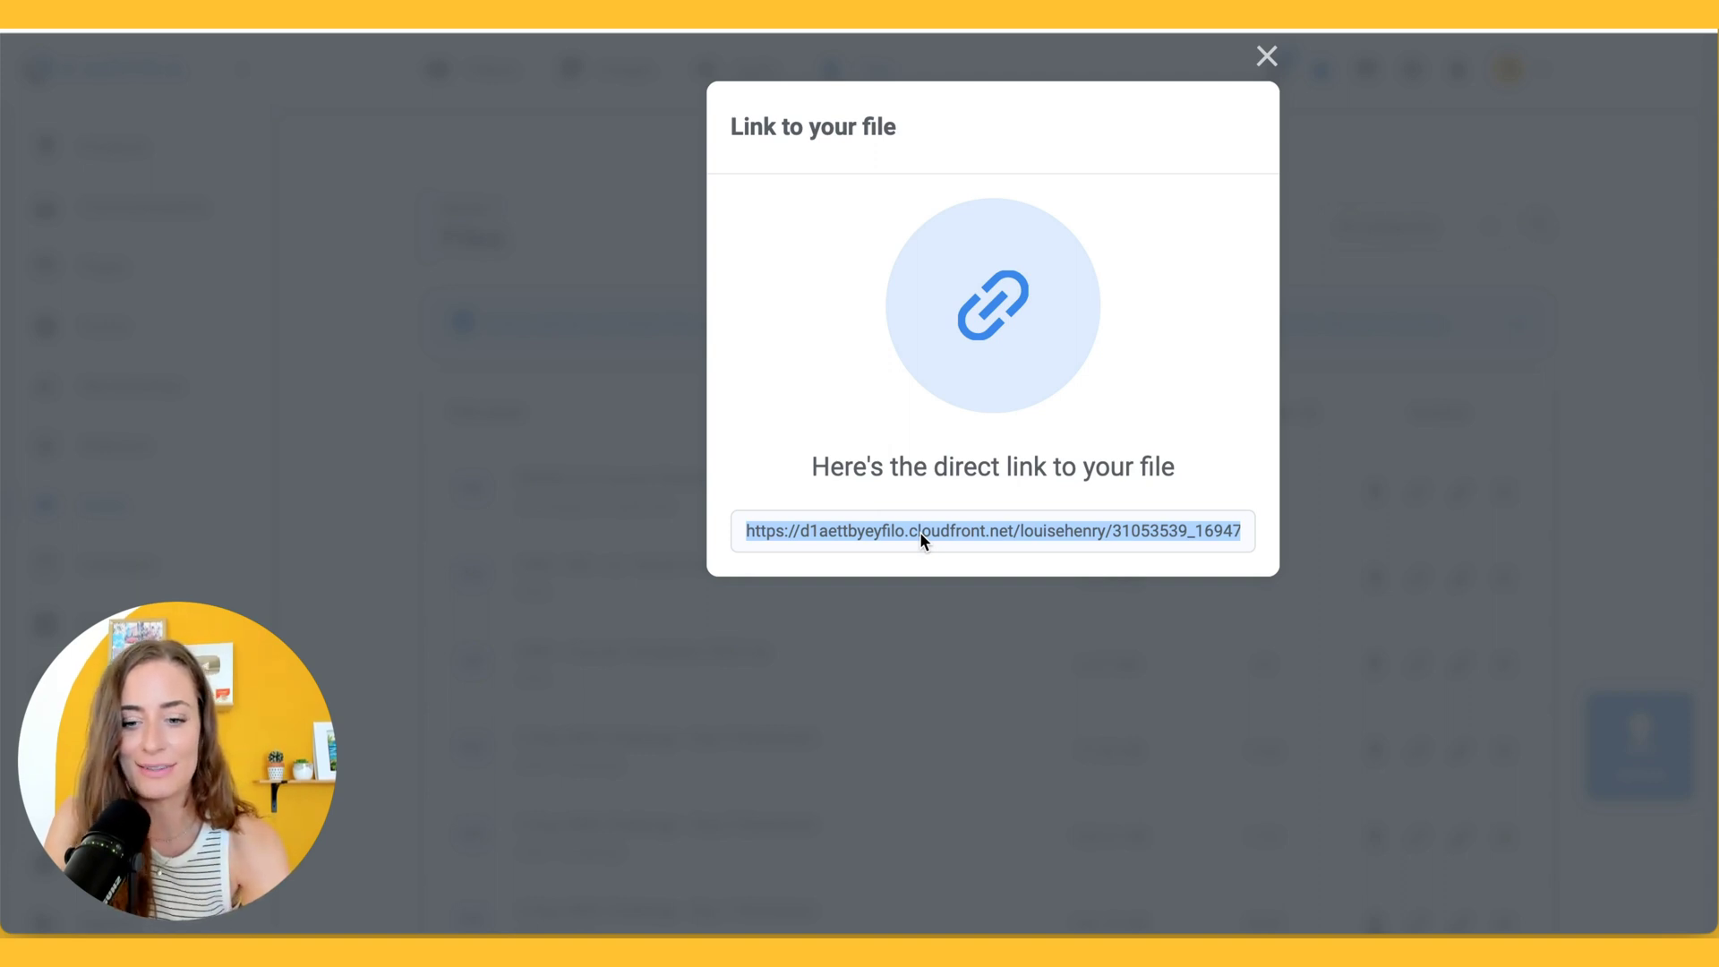
key("ctrl+c")
key("ctrl+t")
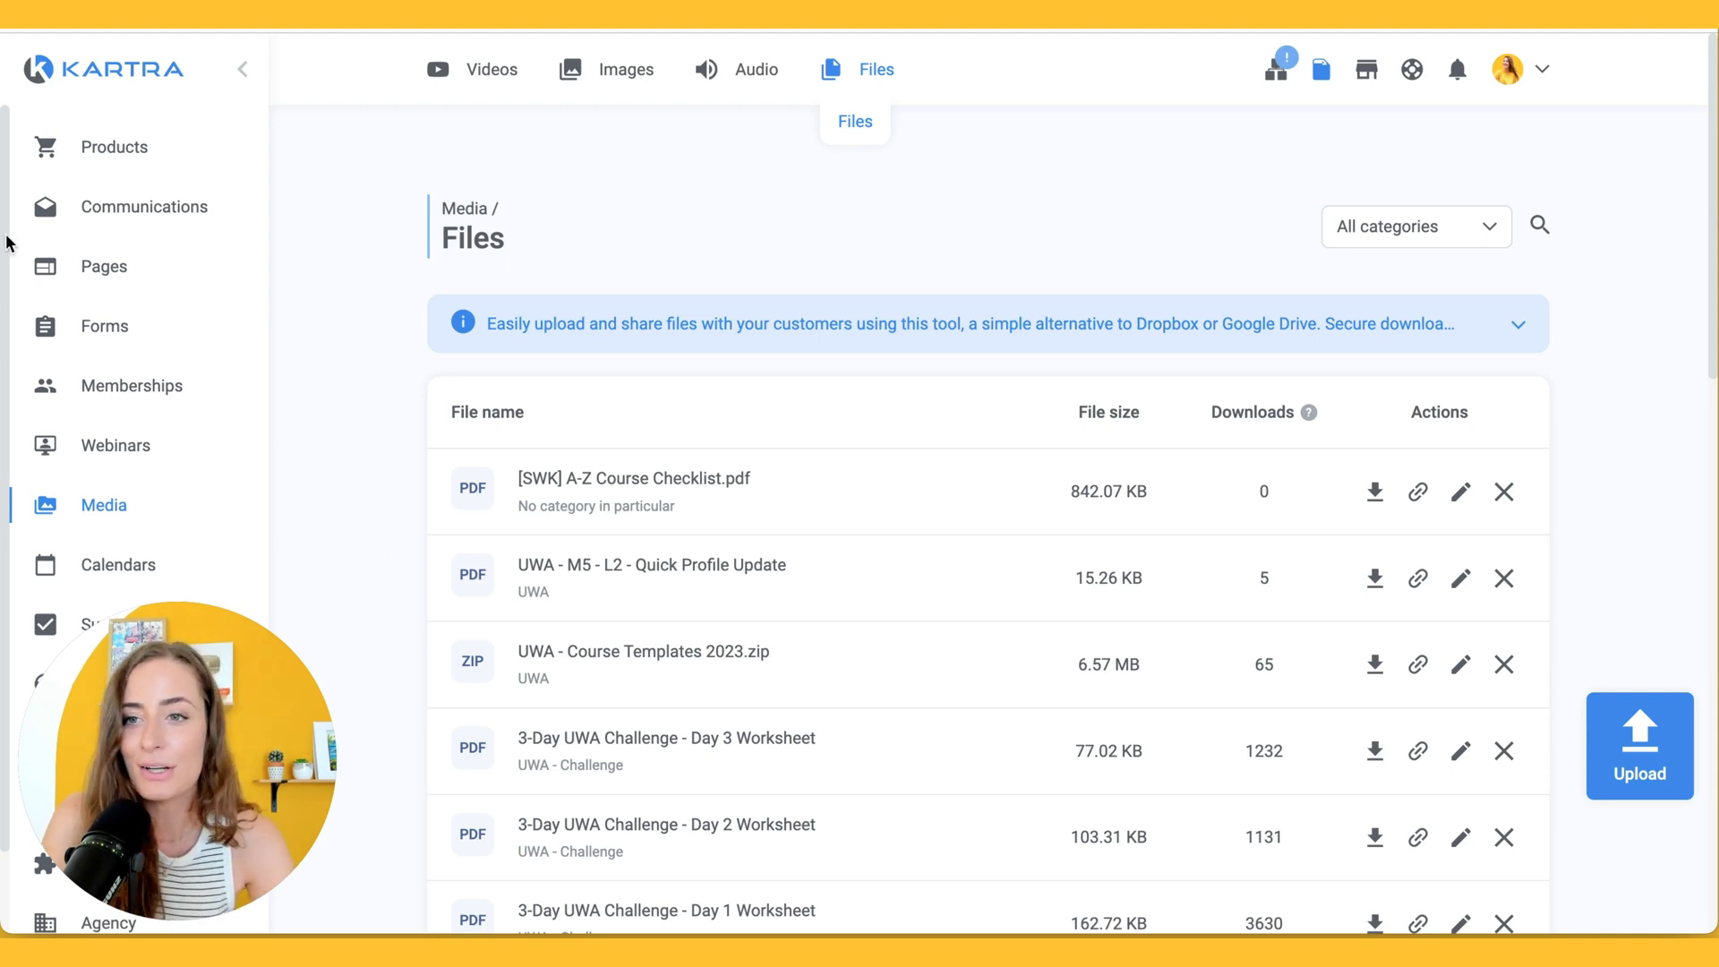
Start a new tracking link named "Do Not Email - Promo Name" without selecting a category.
left_click(142, 167)
left_click(577, 124)
left_click(1650, 763)
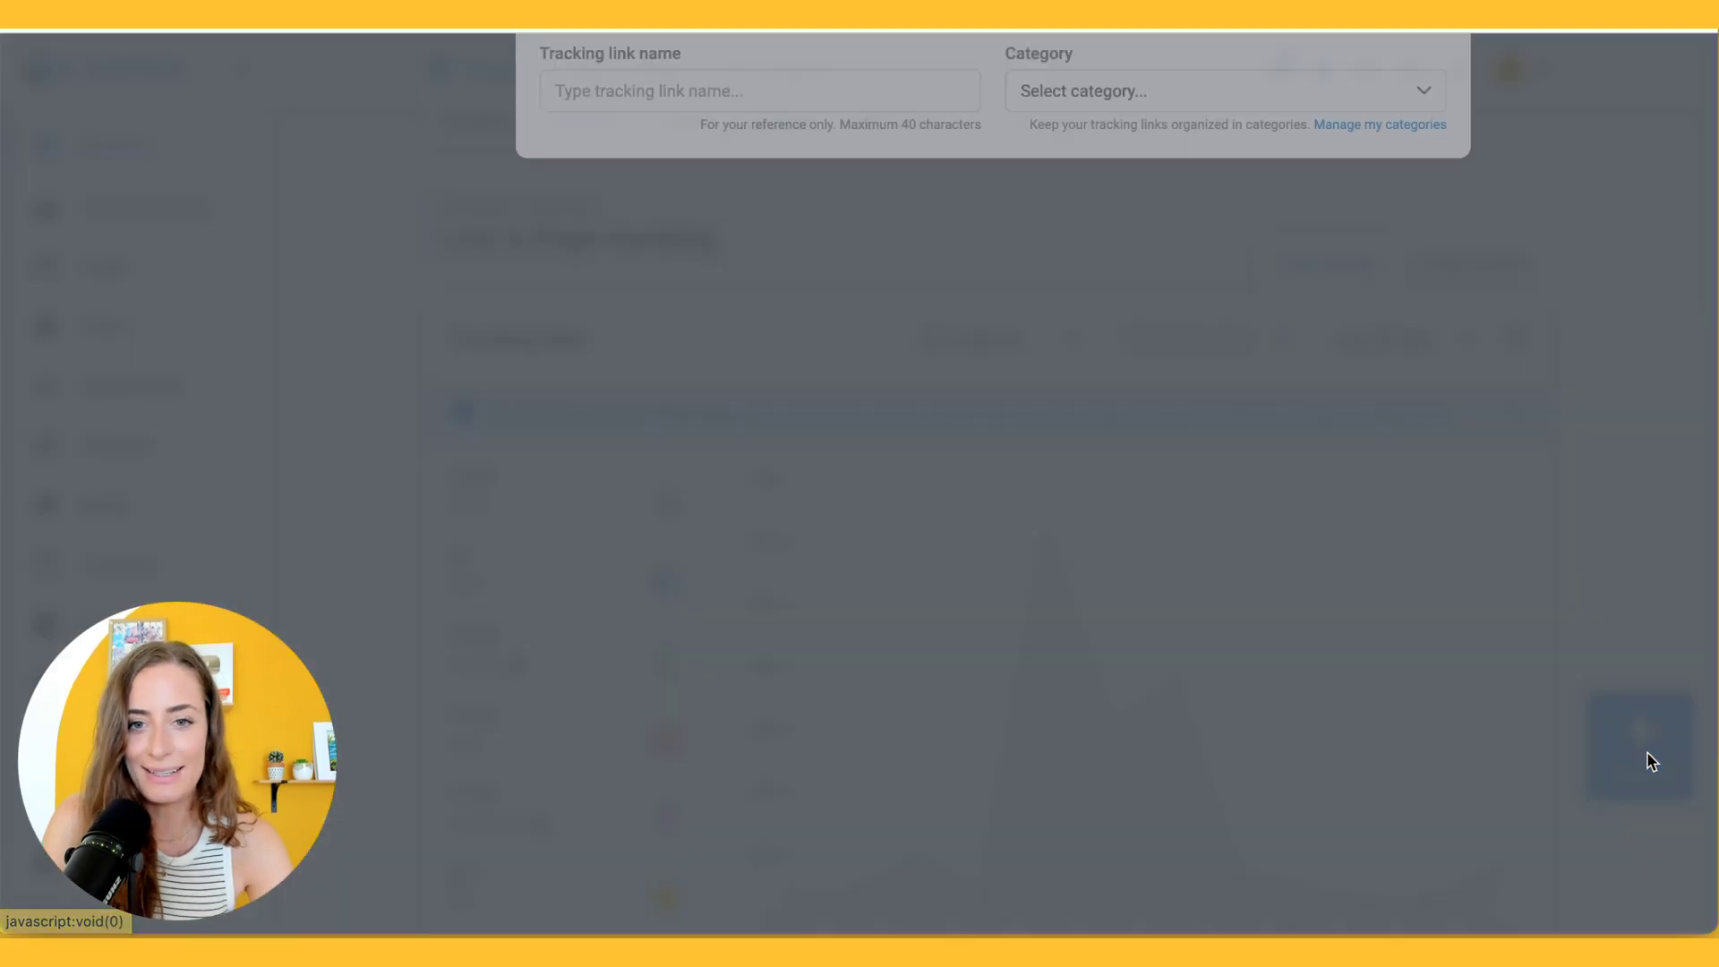
type("Do not ")
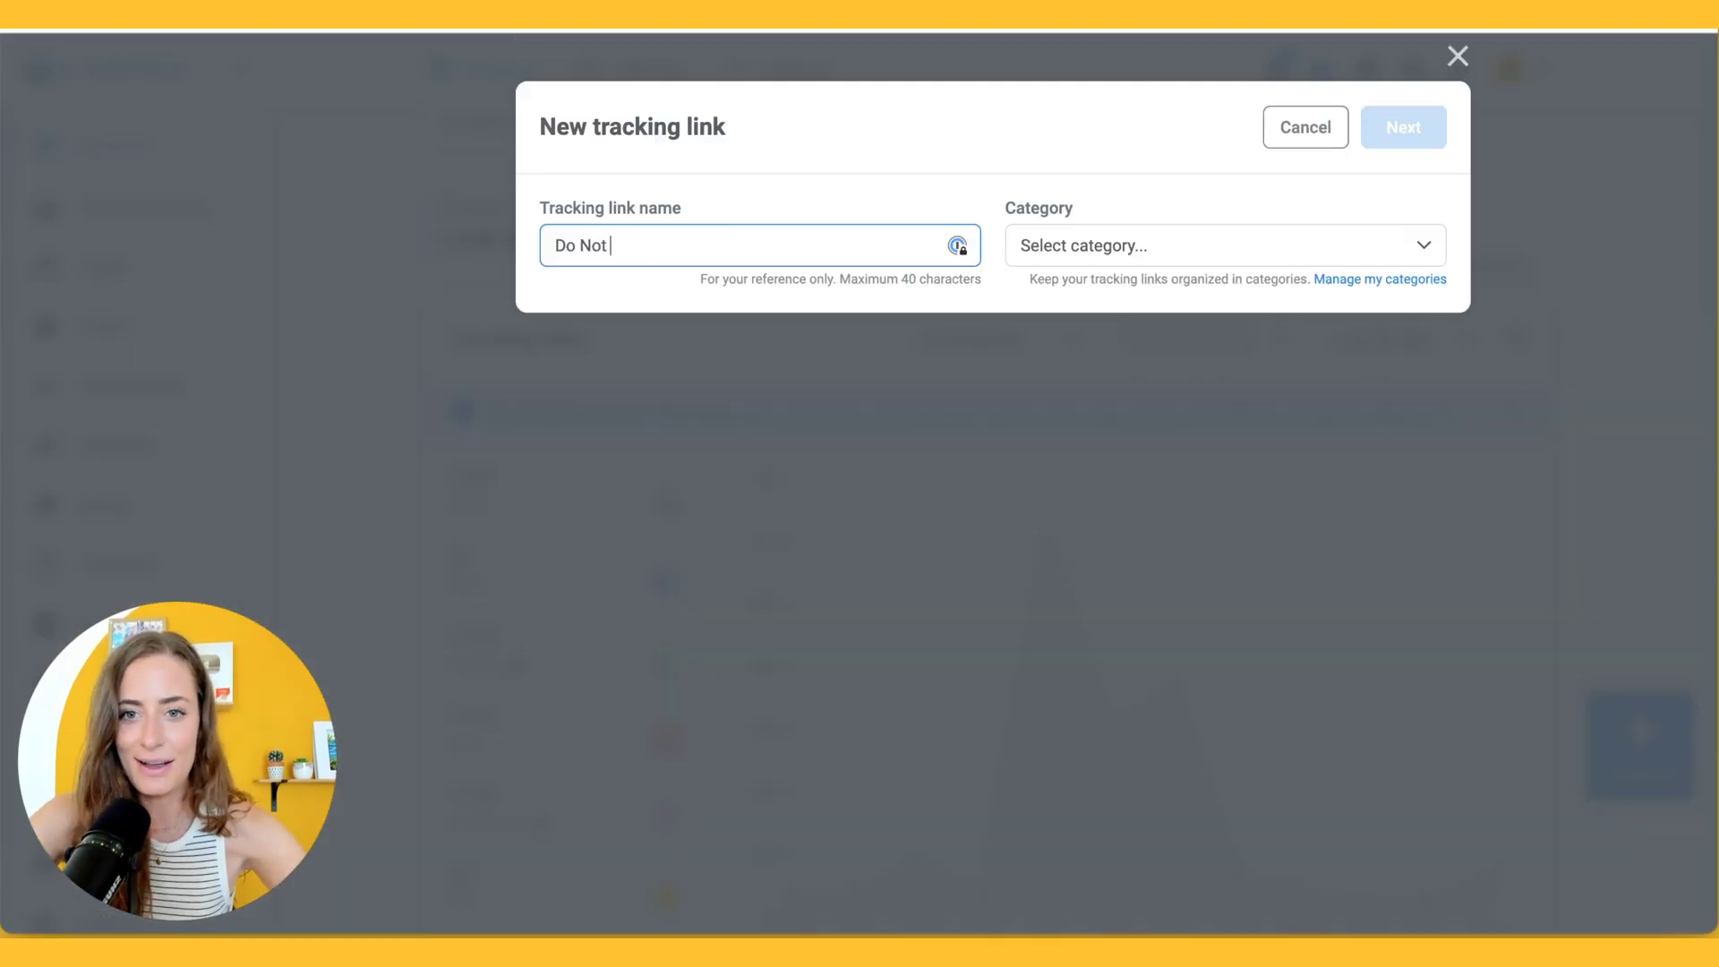
type("Email - Promo Numb")
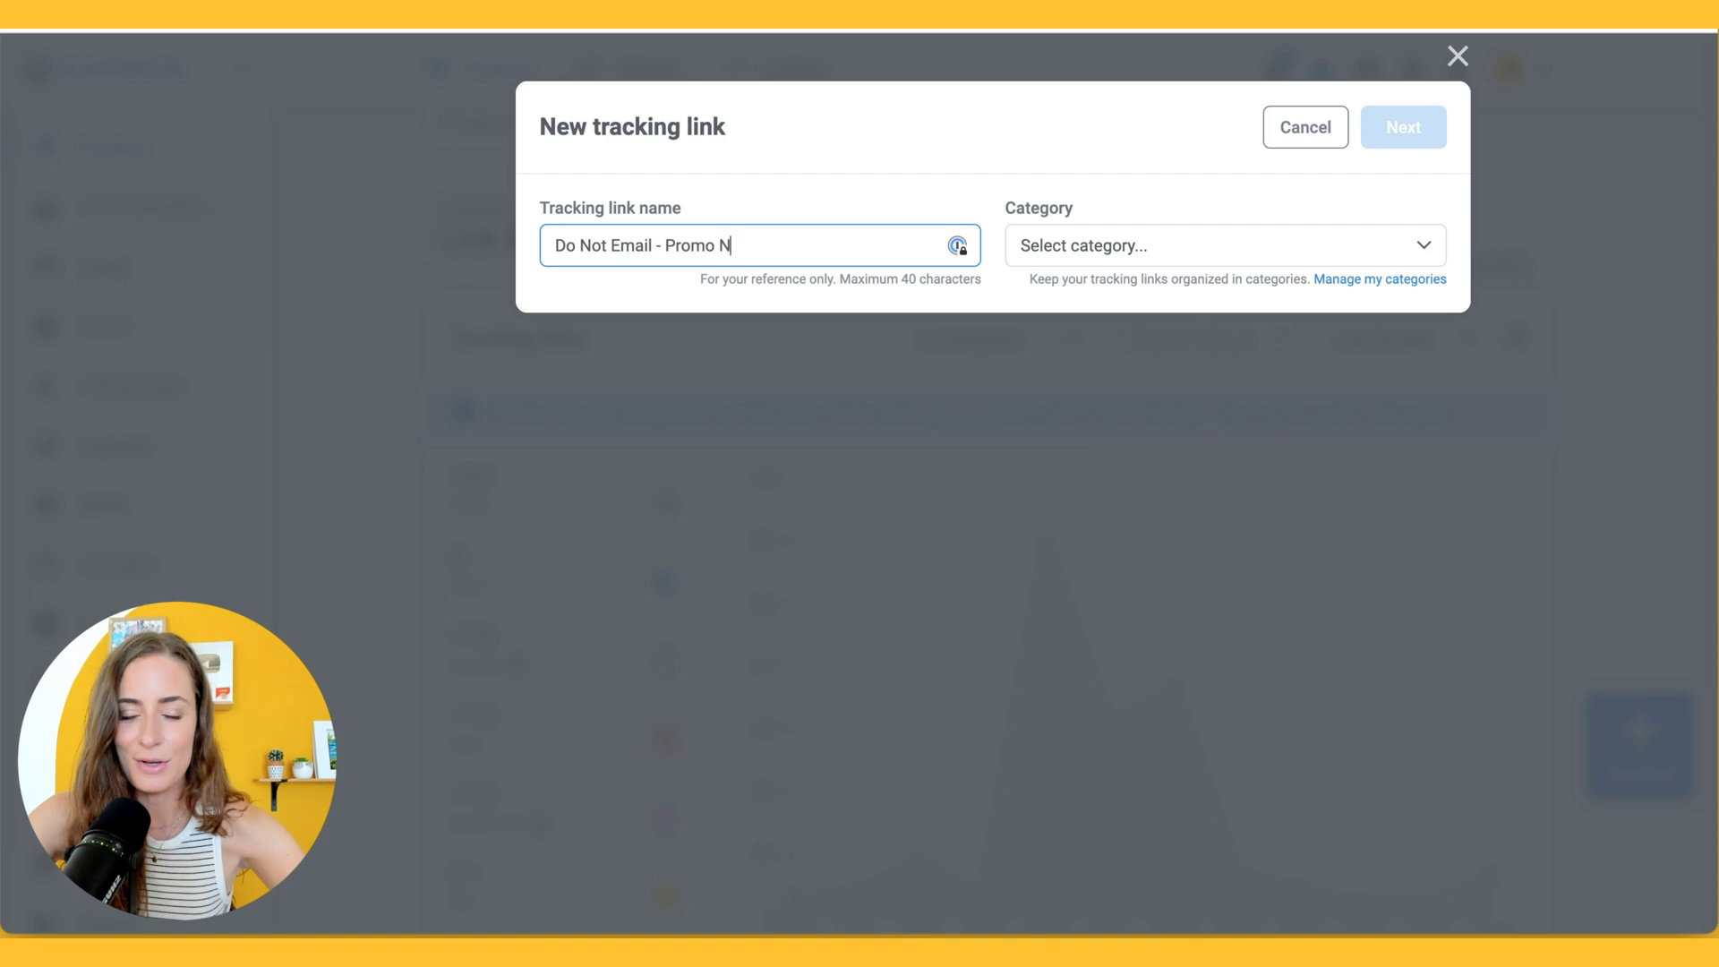
key("Return")
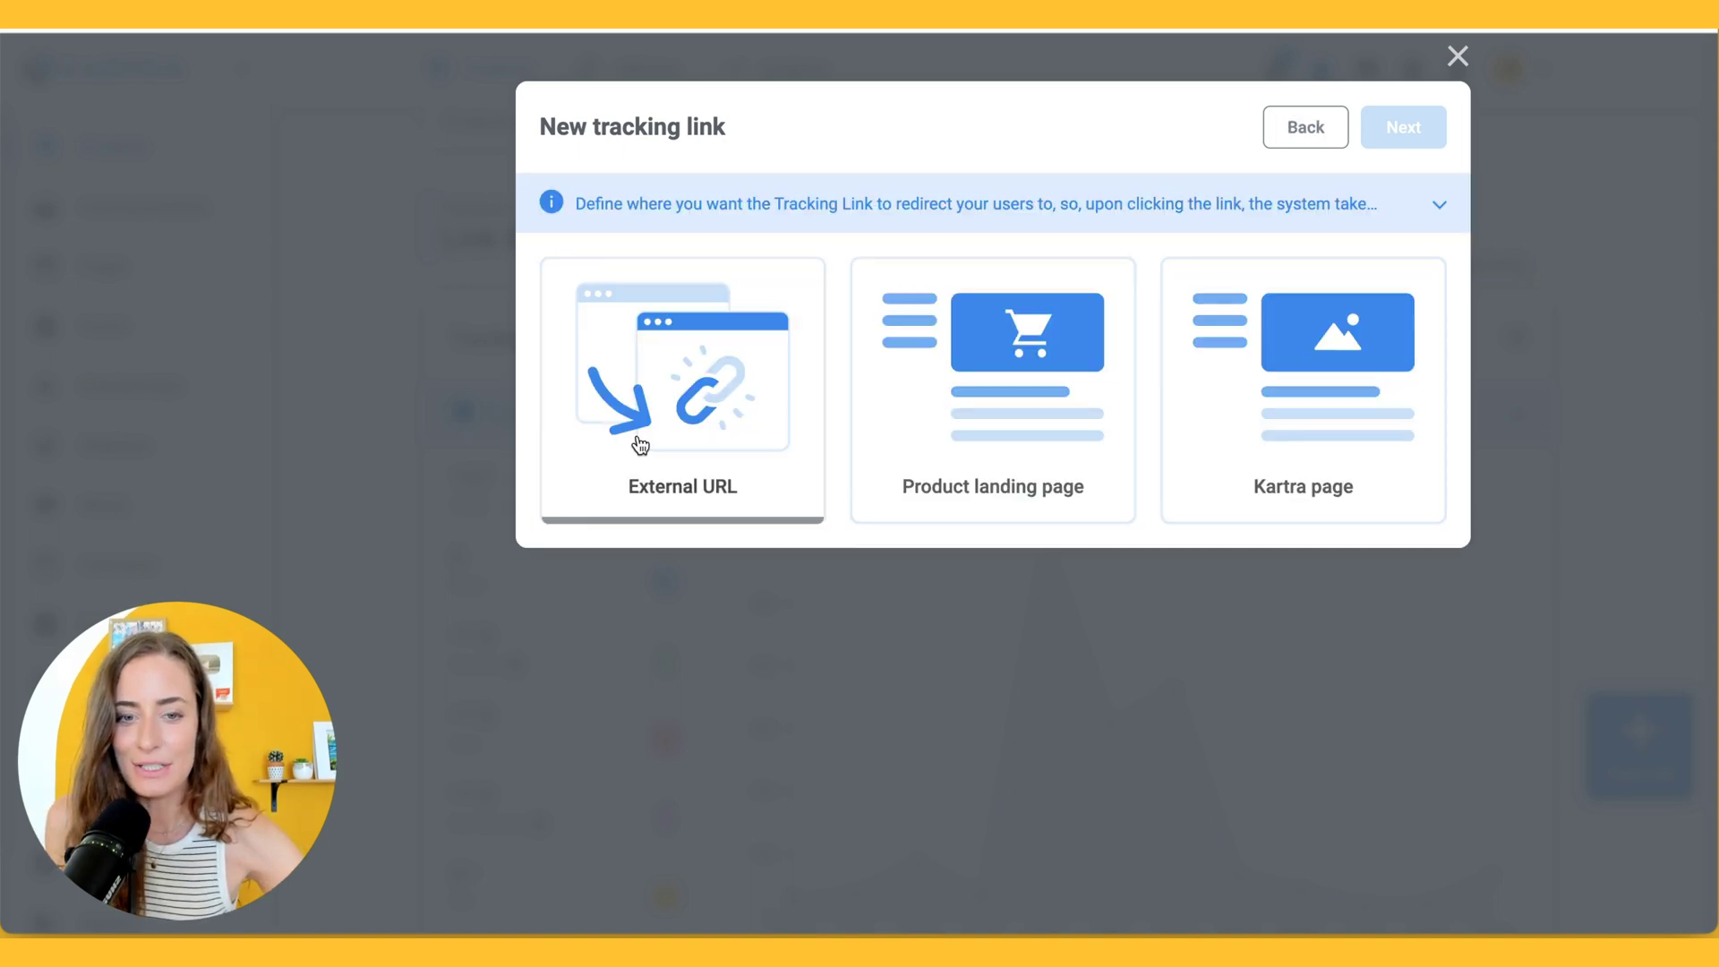
Redirect everybody using the tracking link to the external thanks-not-interested page URL and set it to track clicks only.
left_click(637, 449)
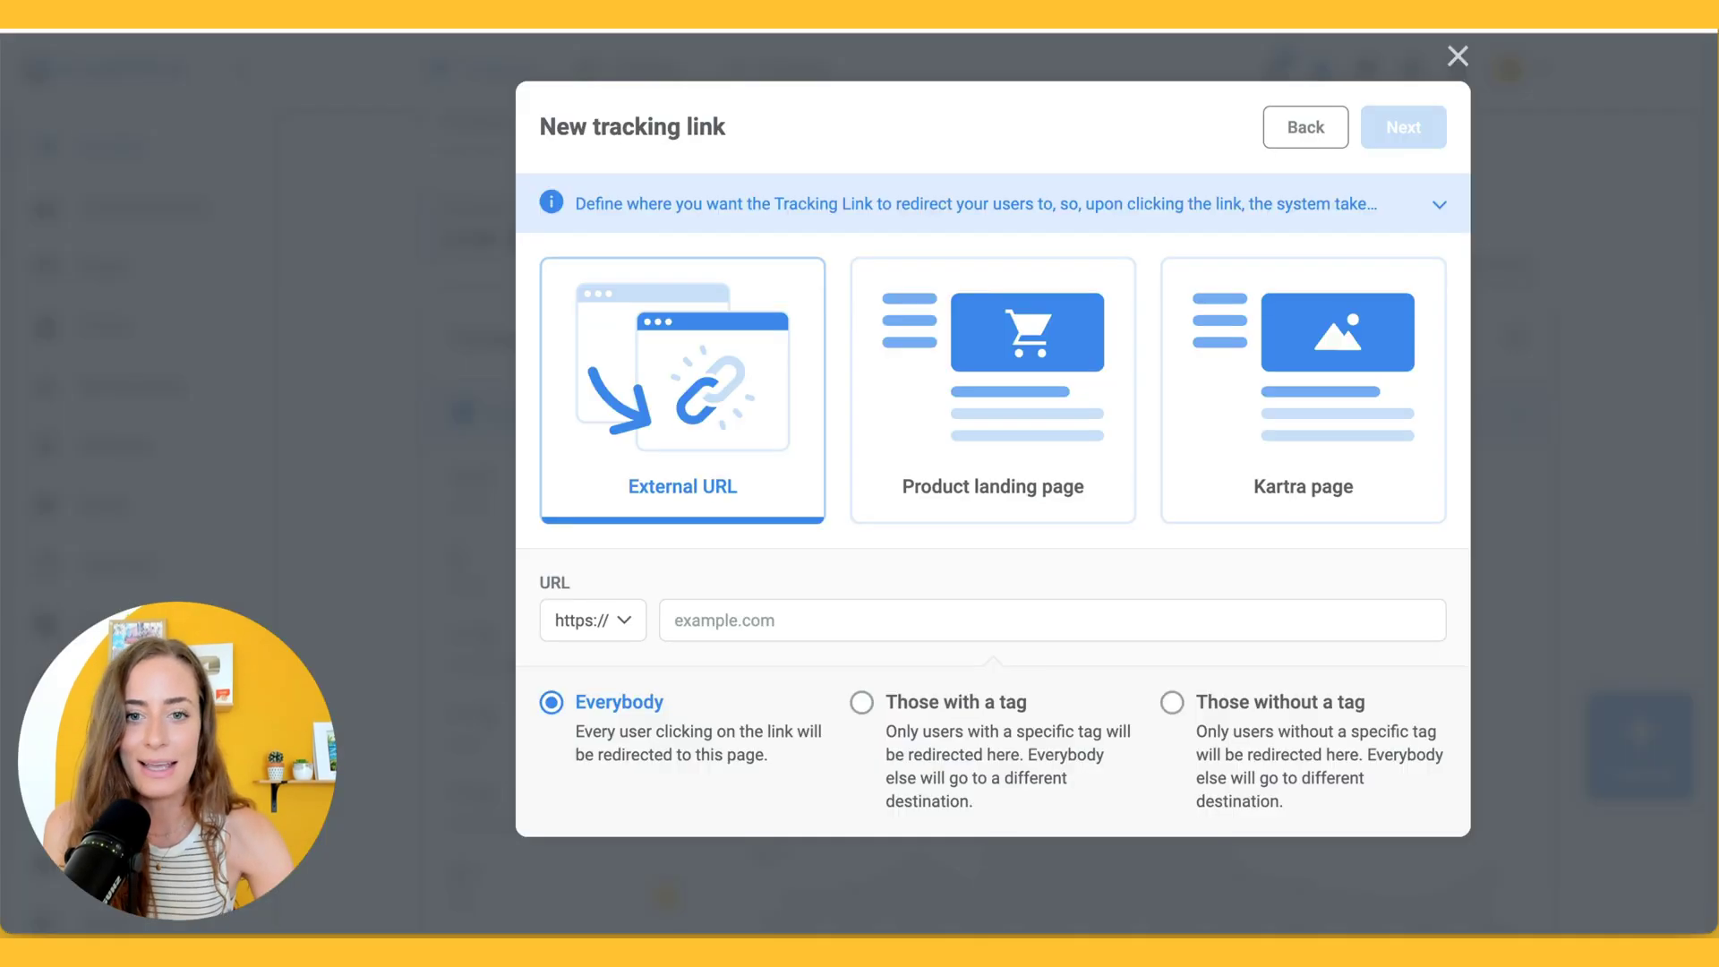
left_click(760, 618)
key("ctrl+v")
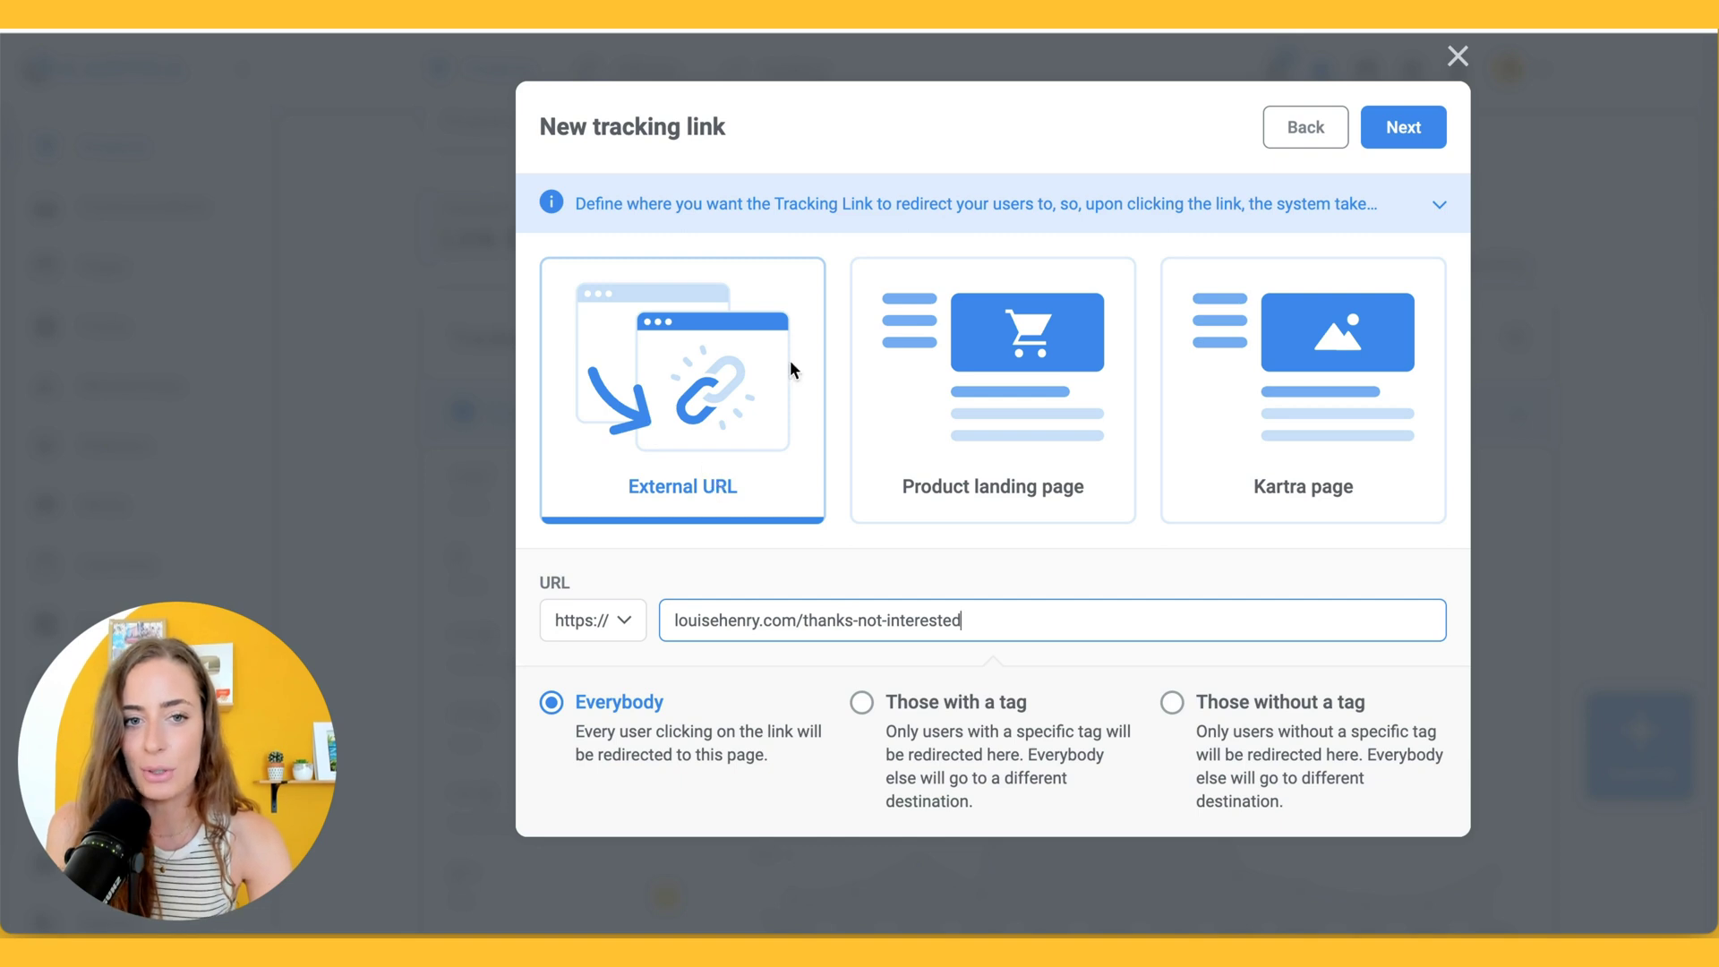
left_click(1399, 134)
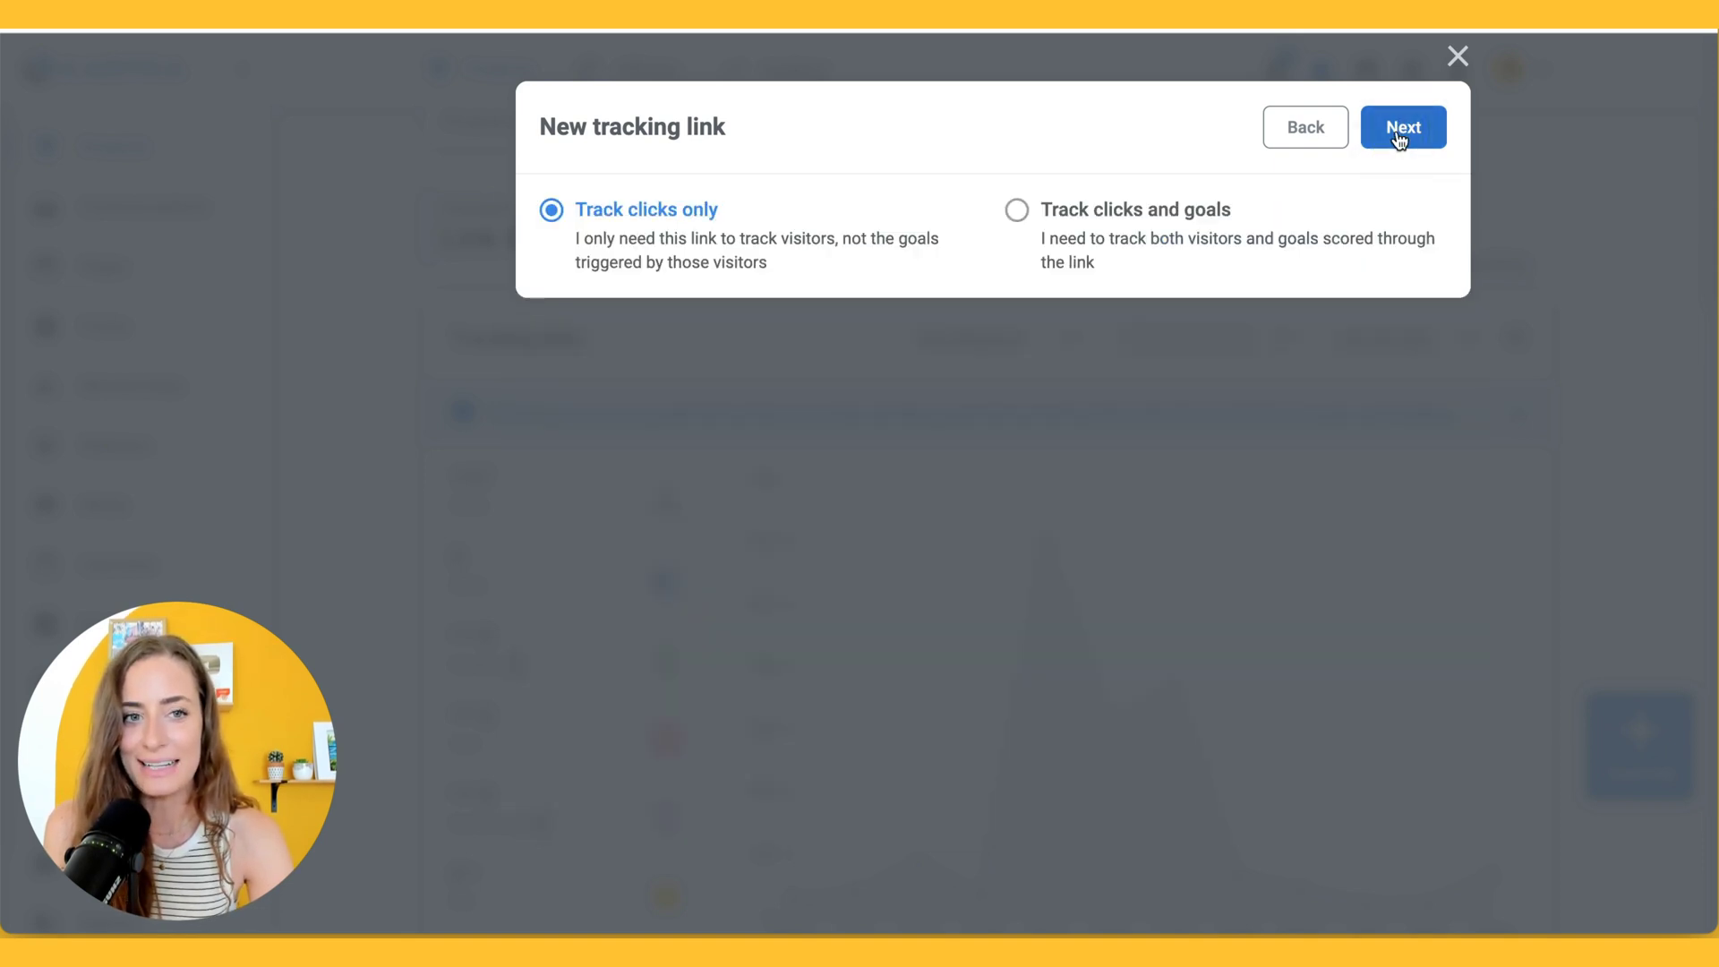
left_click(1400, 135)
Create a new tag "Do Not Email - Promo Name" with no category in particular and add it to the tracking link.
left_click(1018, 214)
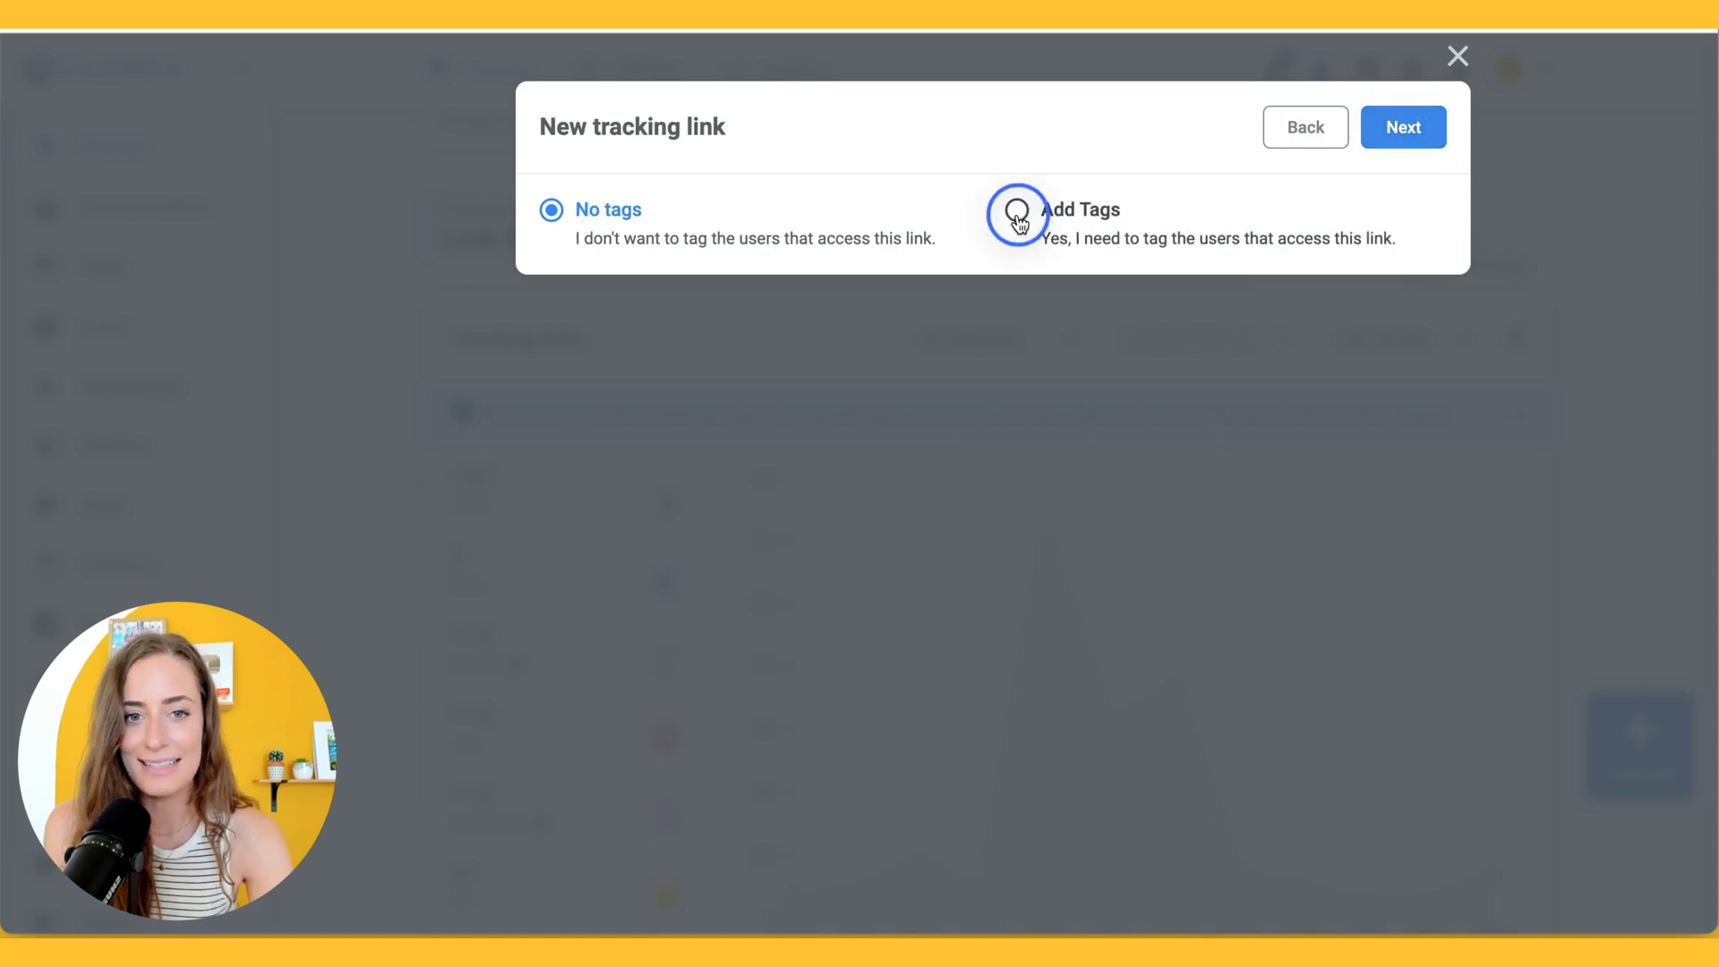
left_click(1017, 356)
left_click(829, 238)
type("Do Not M")
key("BackSpace")
type("Email - Promo Name")
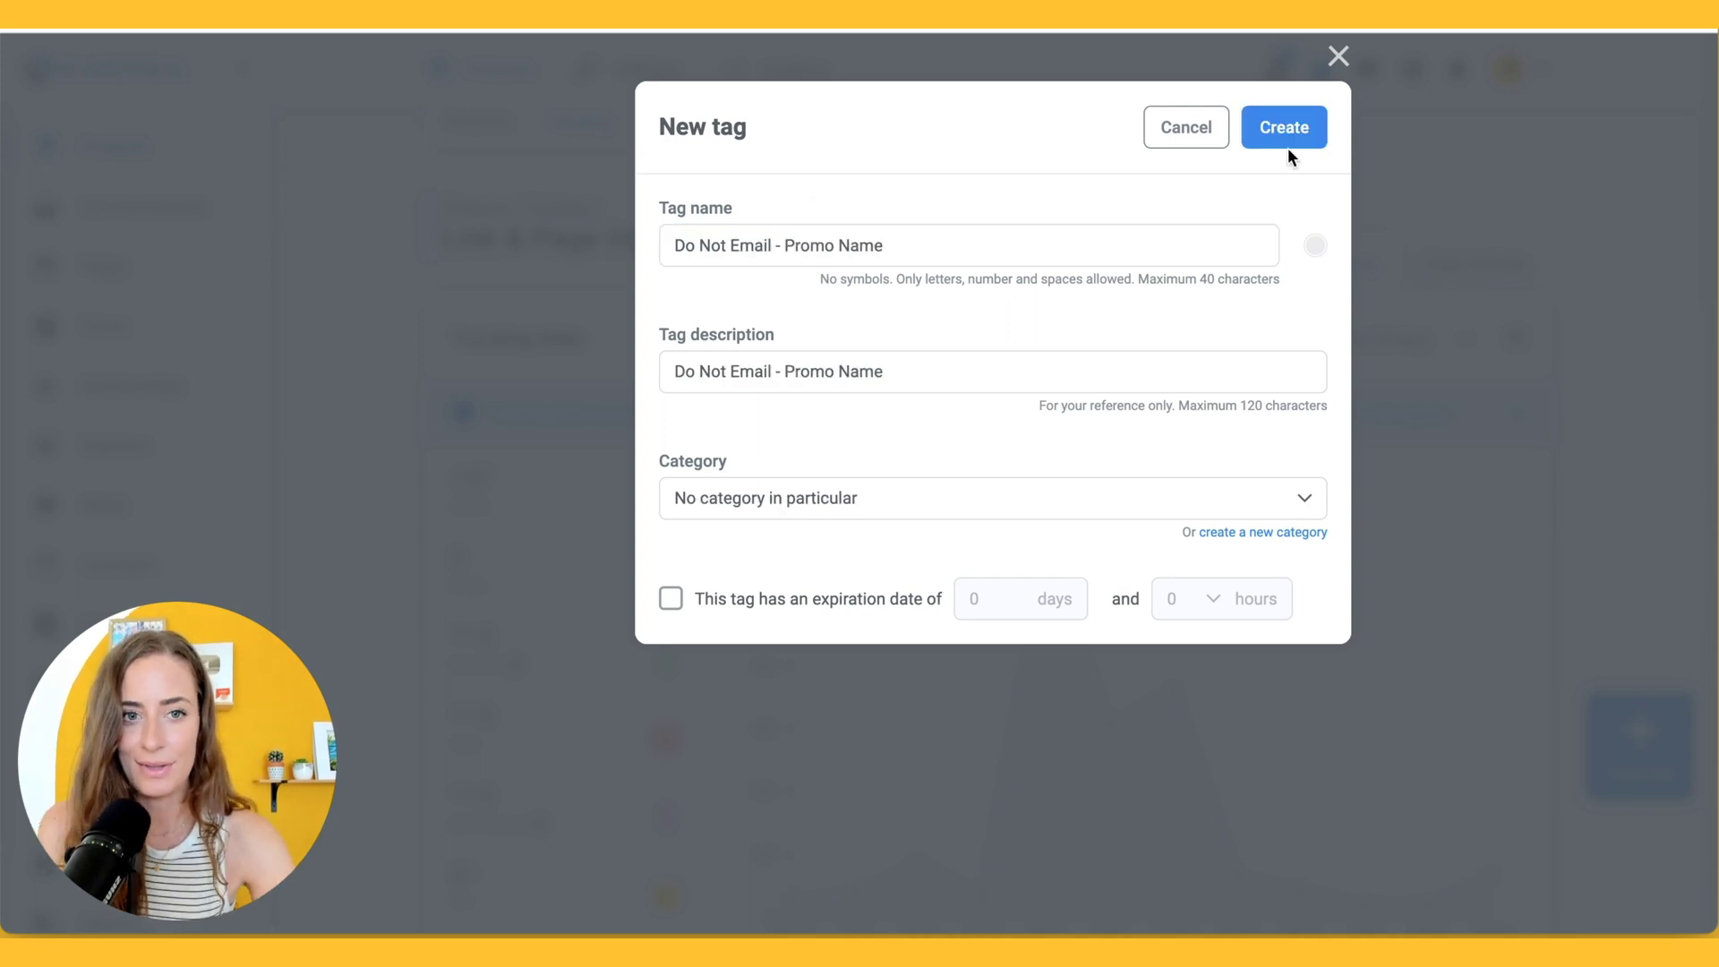
left_click(1285, 133)
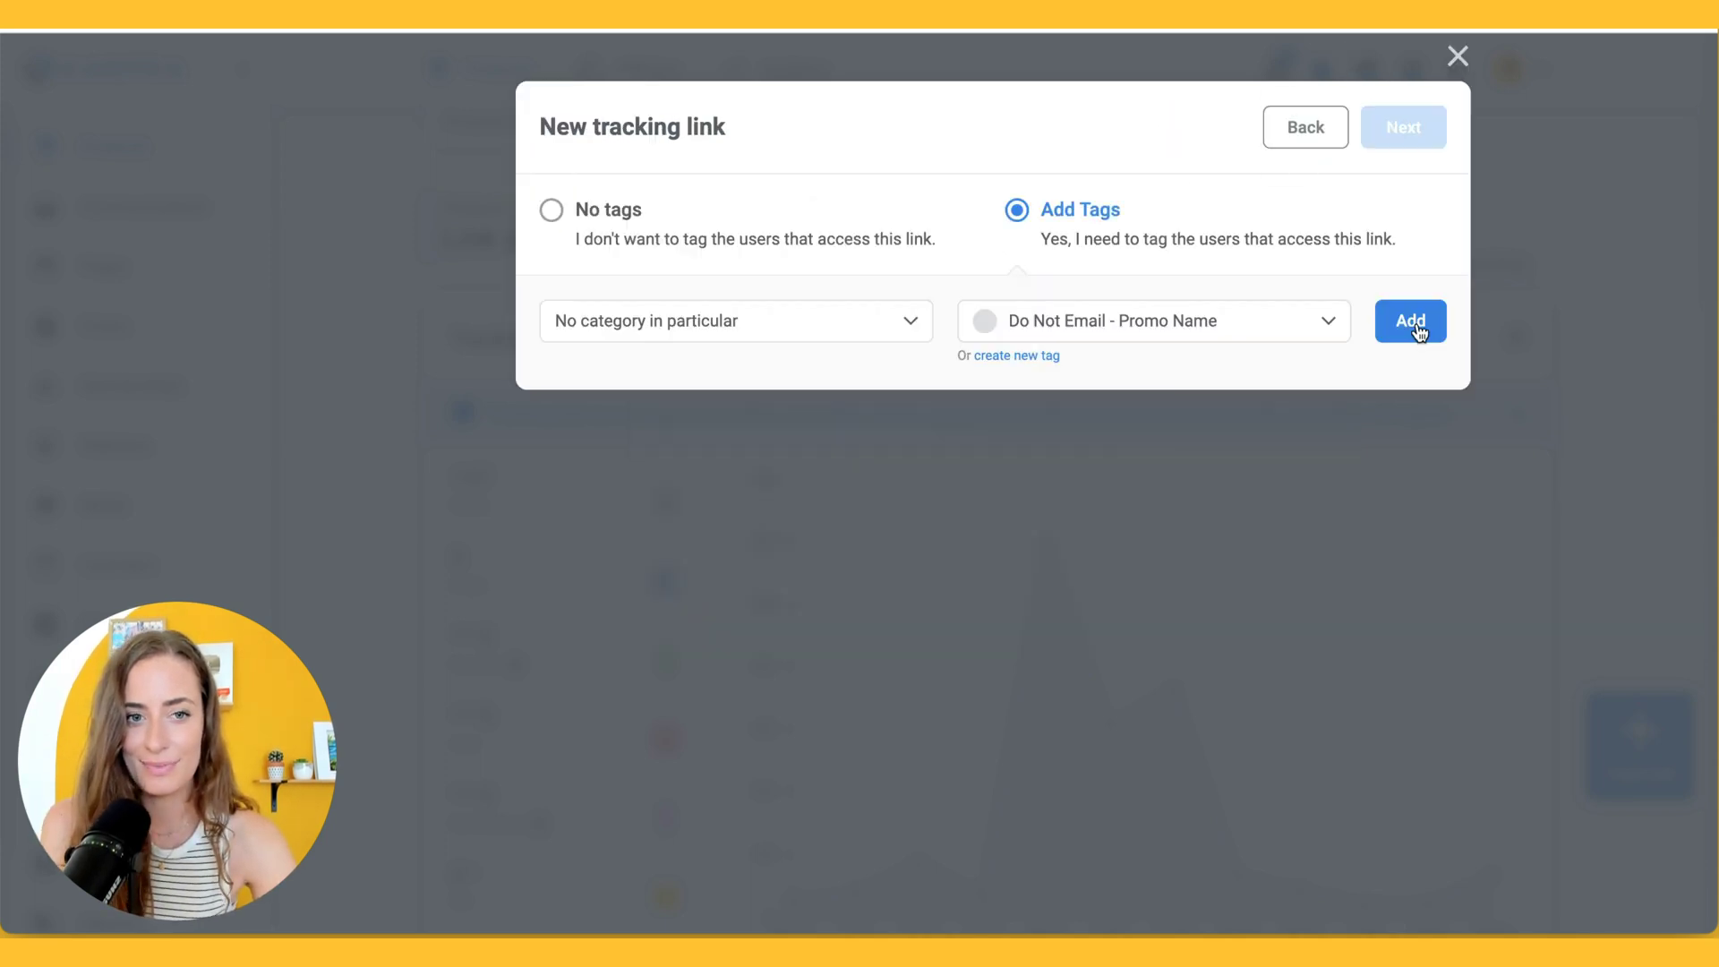
left_click(1417, 330)
left_click(1411, 128)
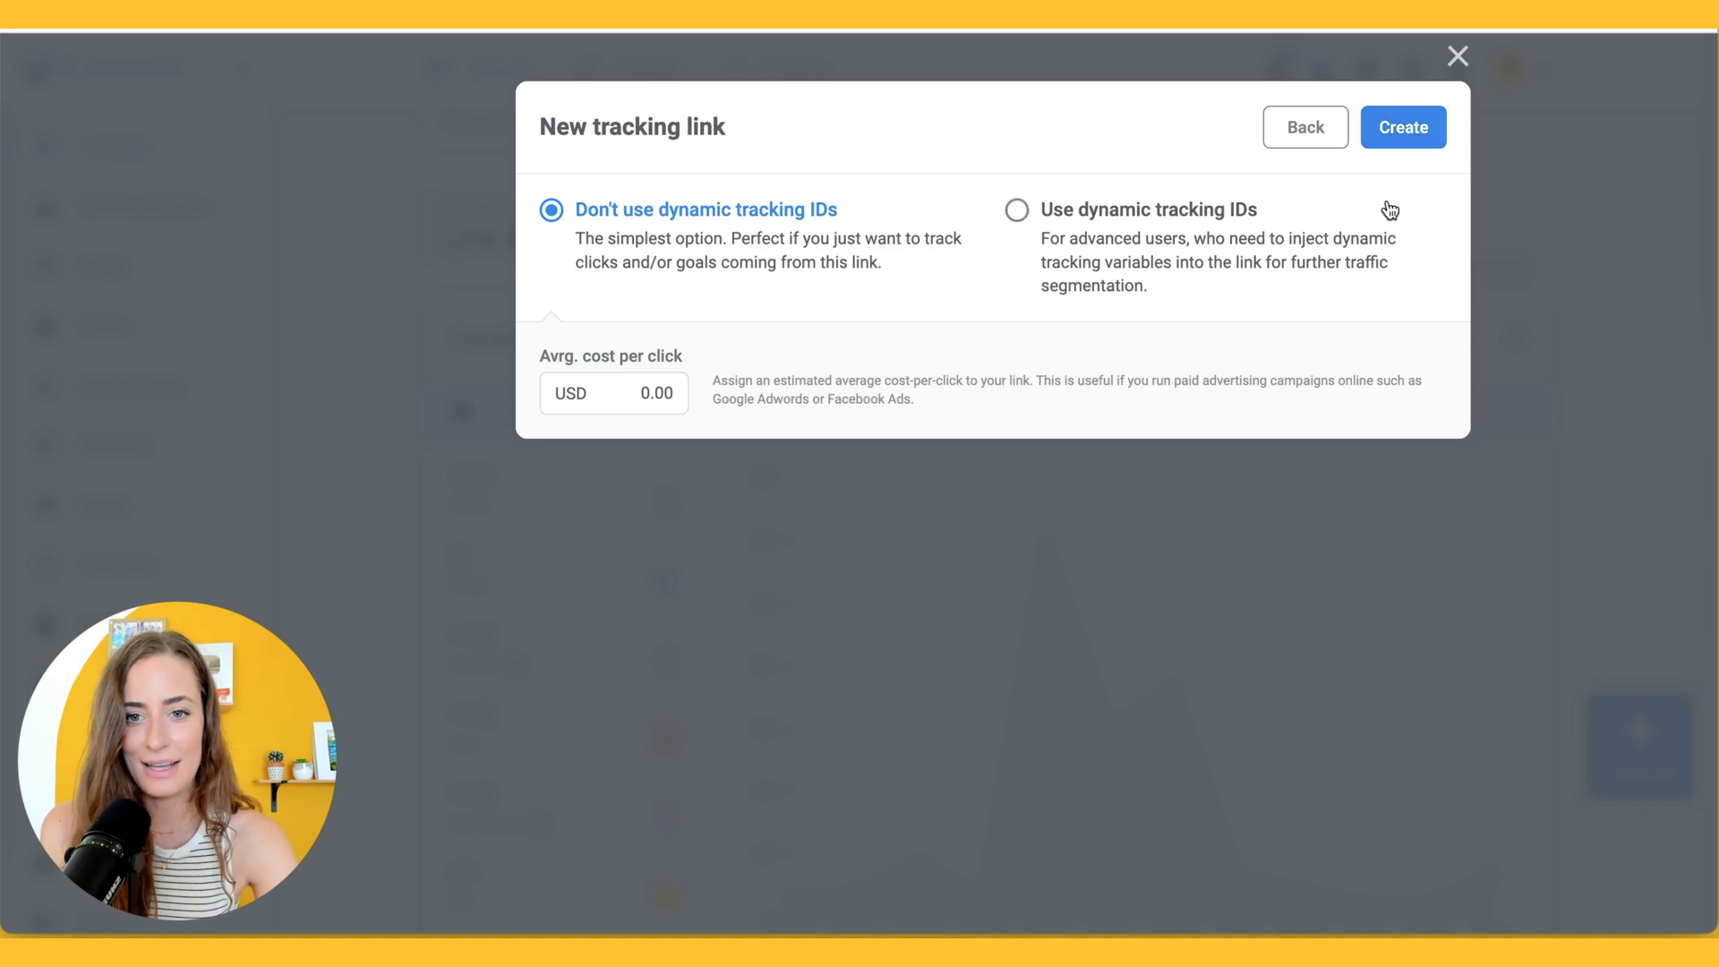
Create the tracking link without dynamic tracking IDs and open its copied URL in a new browser tab.
left_click(1412, 131)
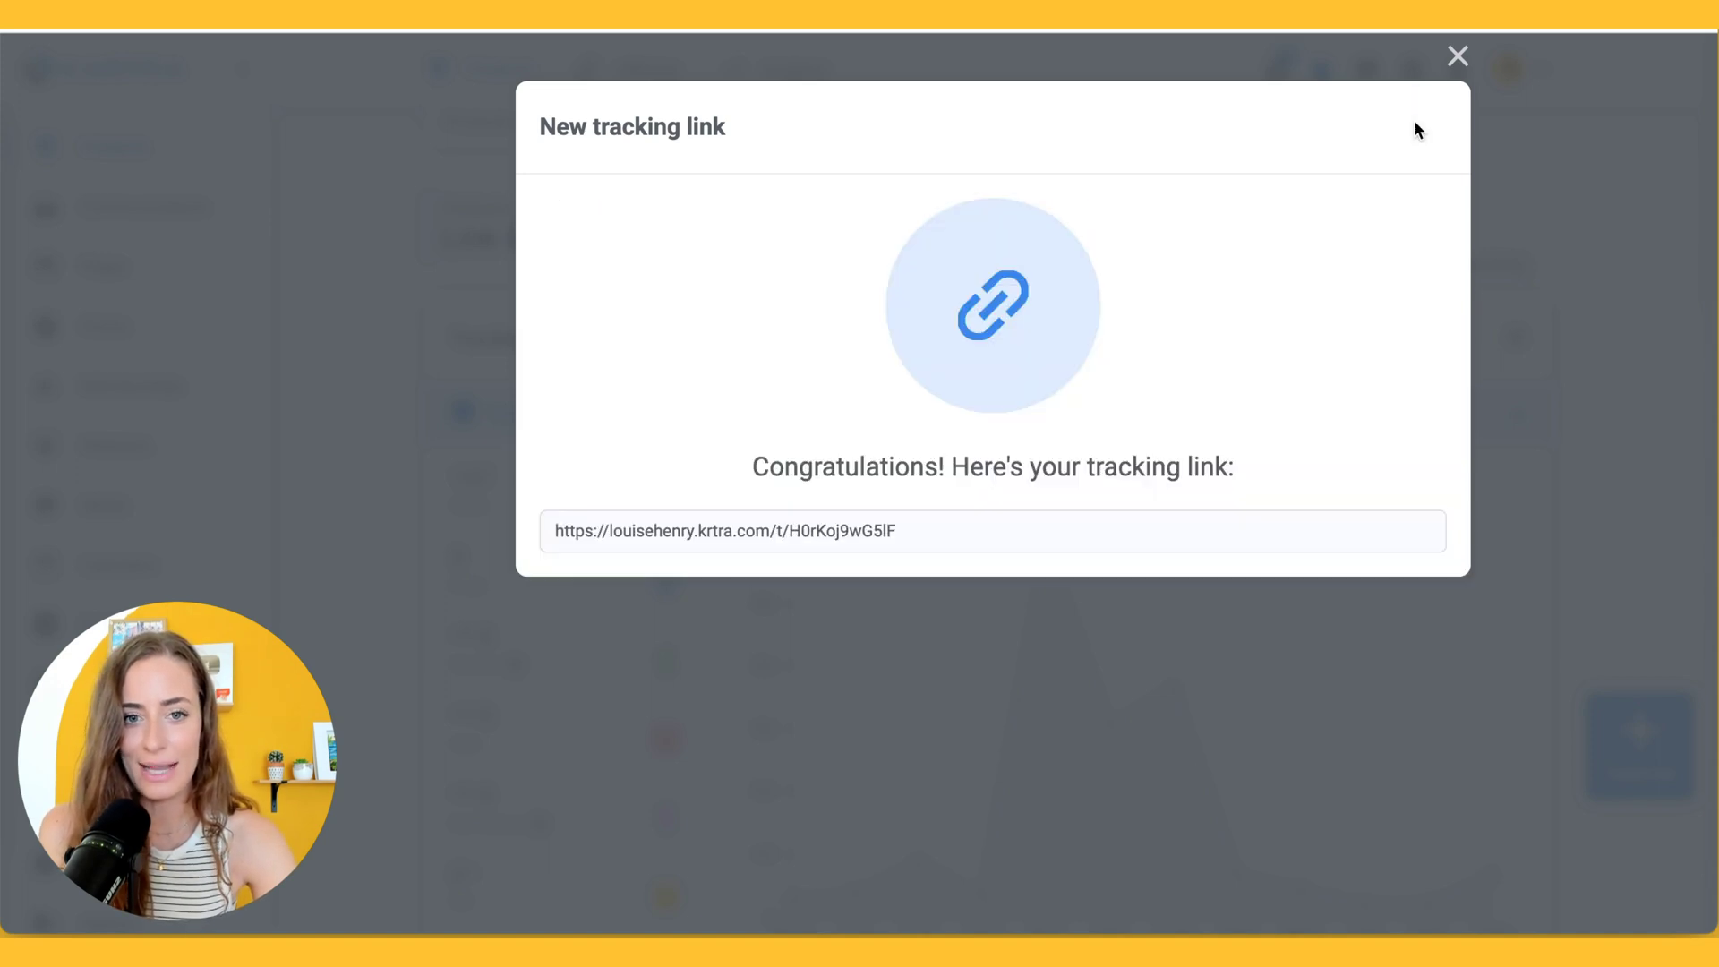
left_click(702, 533)
key("ctrl+c")
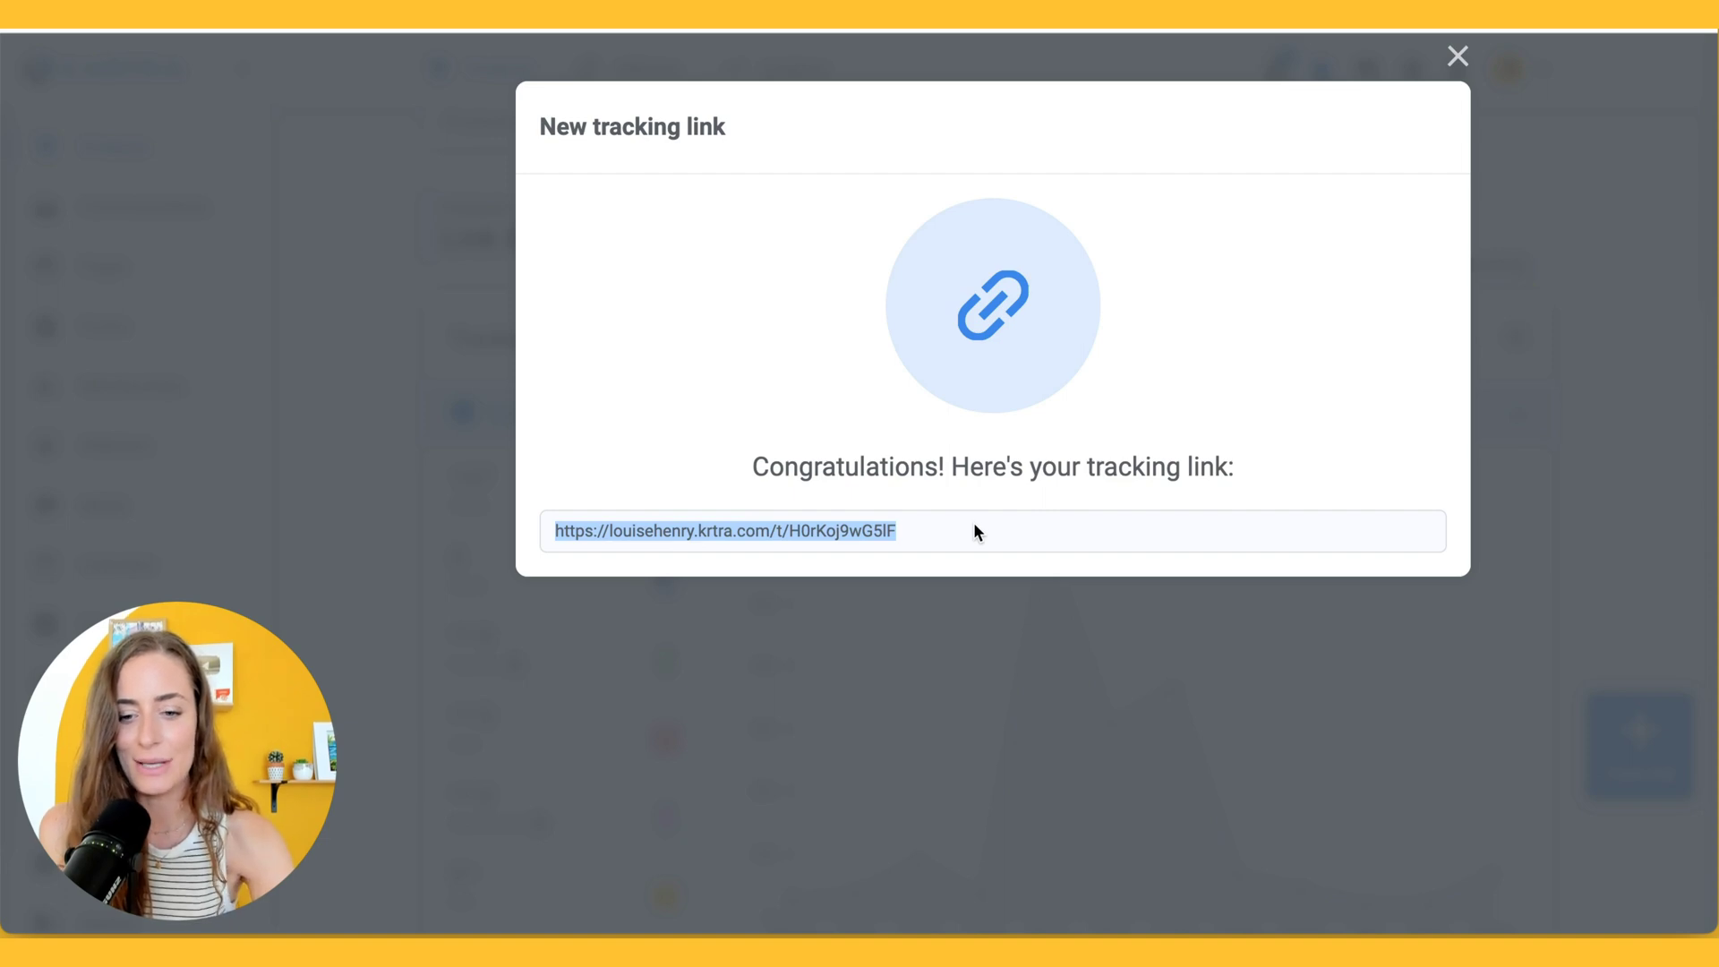
key("ctrl+t")
key("ctrl+v")
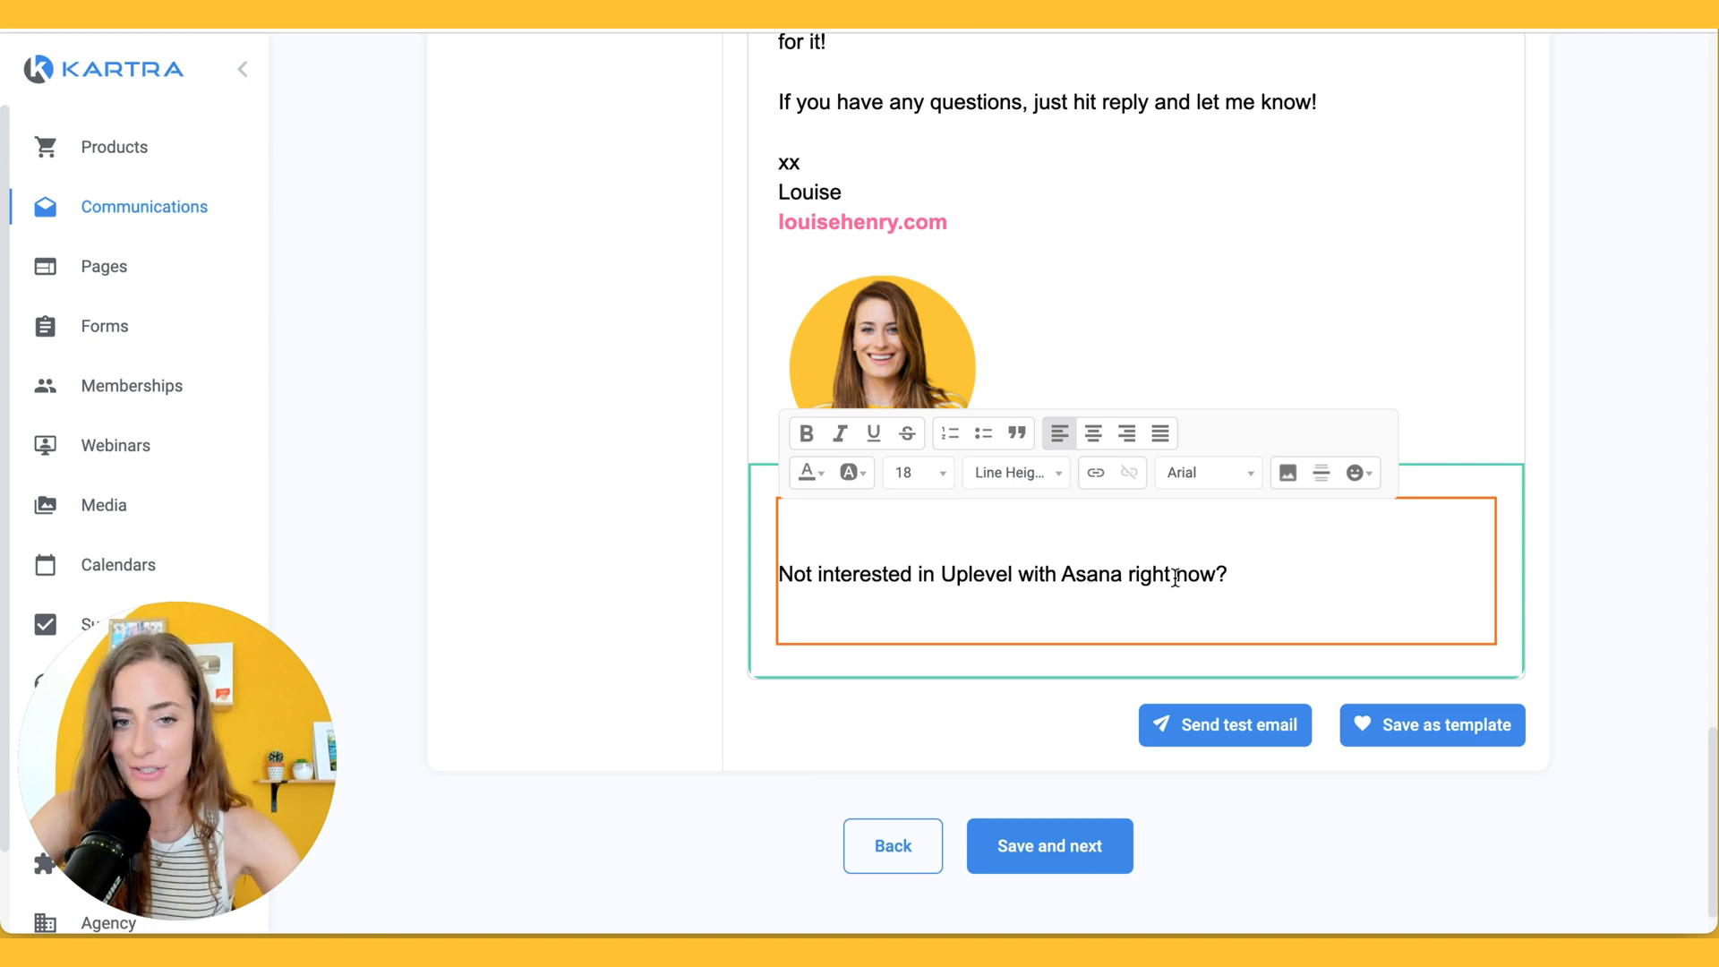
Add "No worries! Click here and you won't receive any other emails about it." and link its second sentence to the tracking link URL.
type("No worries! Click here and you won't receive any other emails about it.")
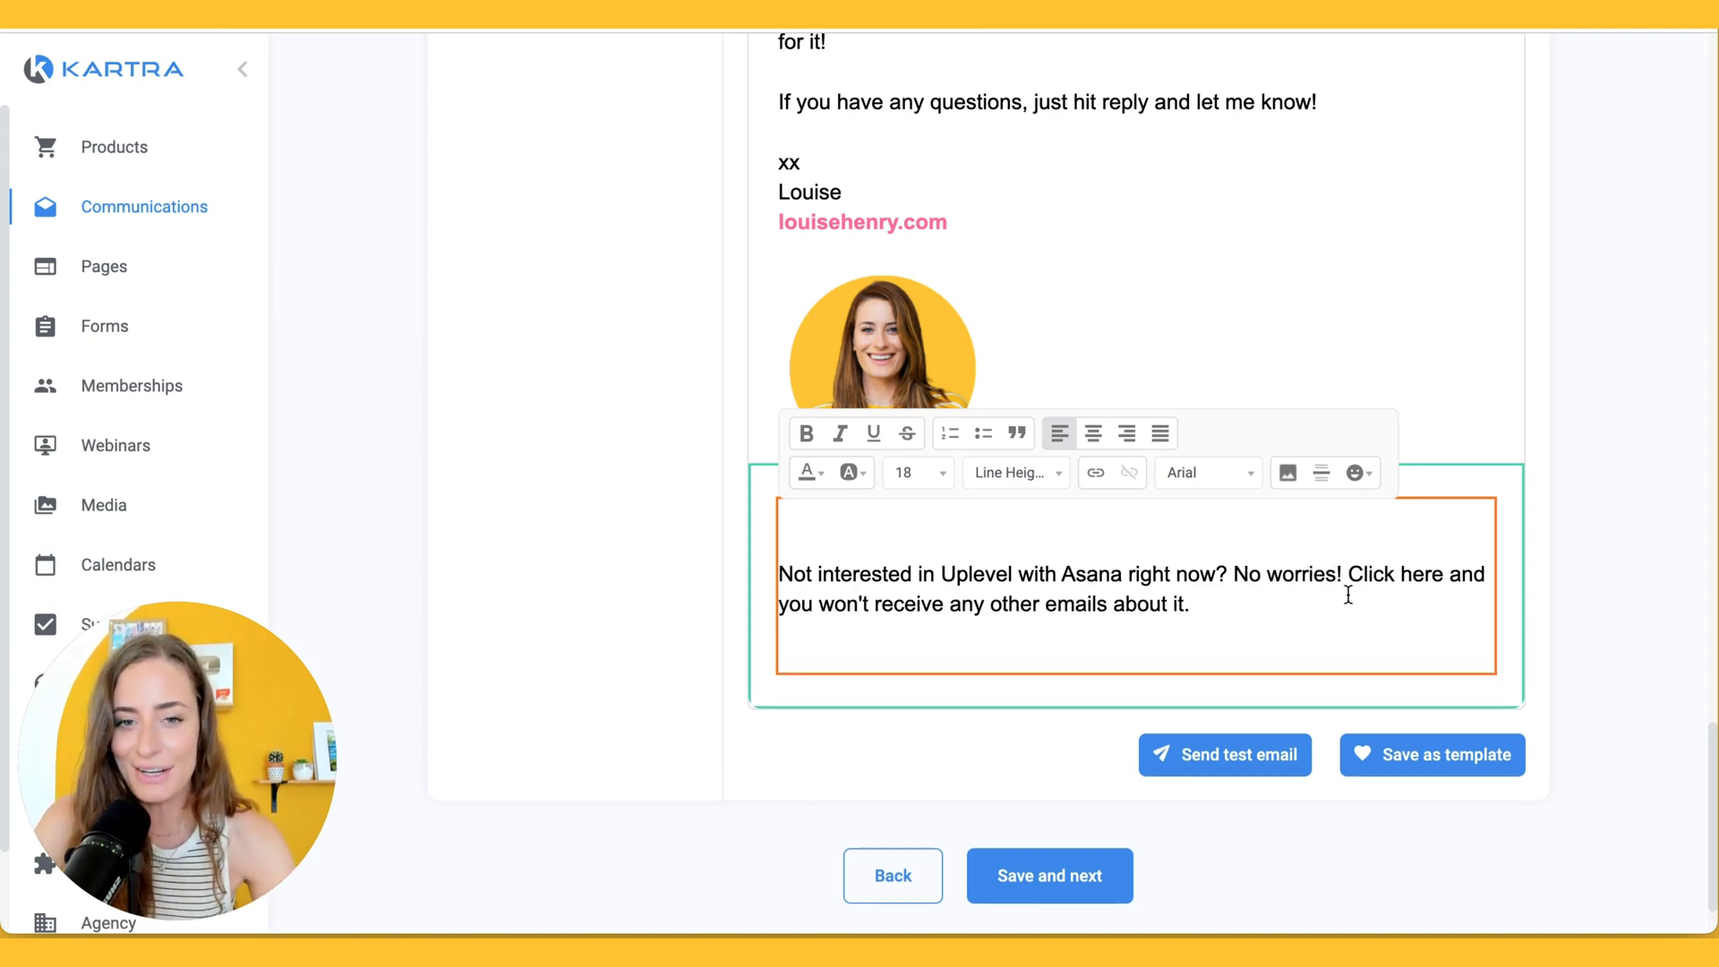
left_click(1344, 582)
left_click_drag(1344, 582, 1209, 603)
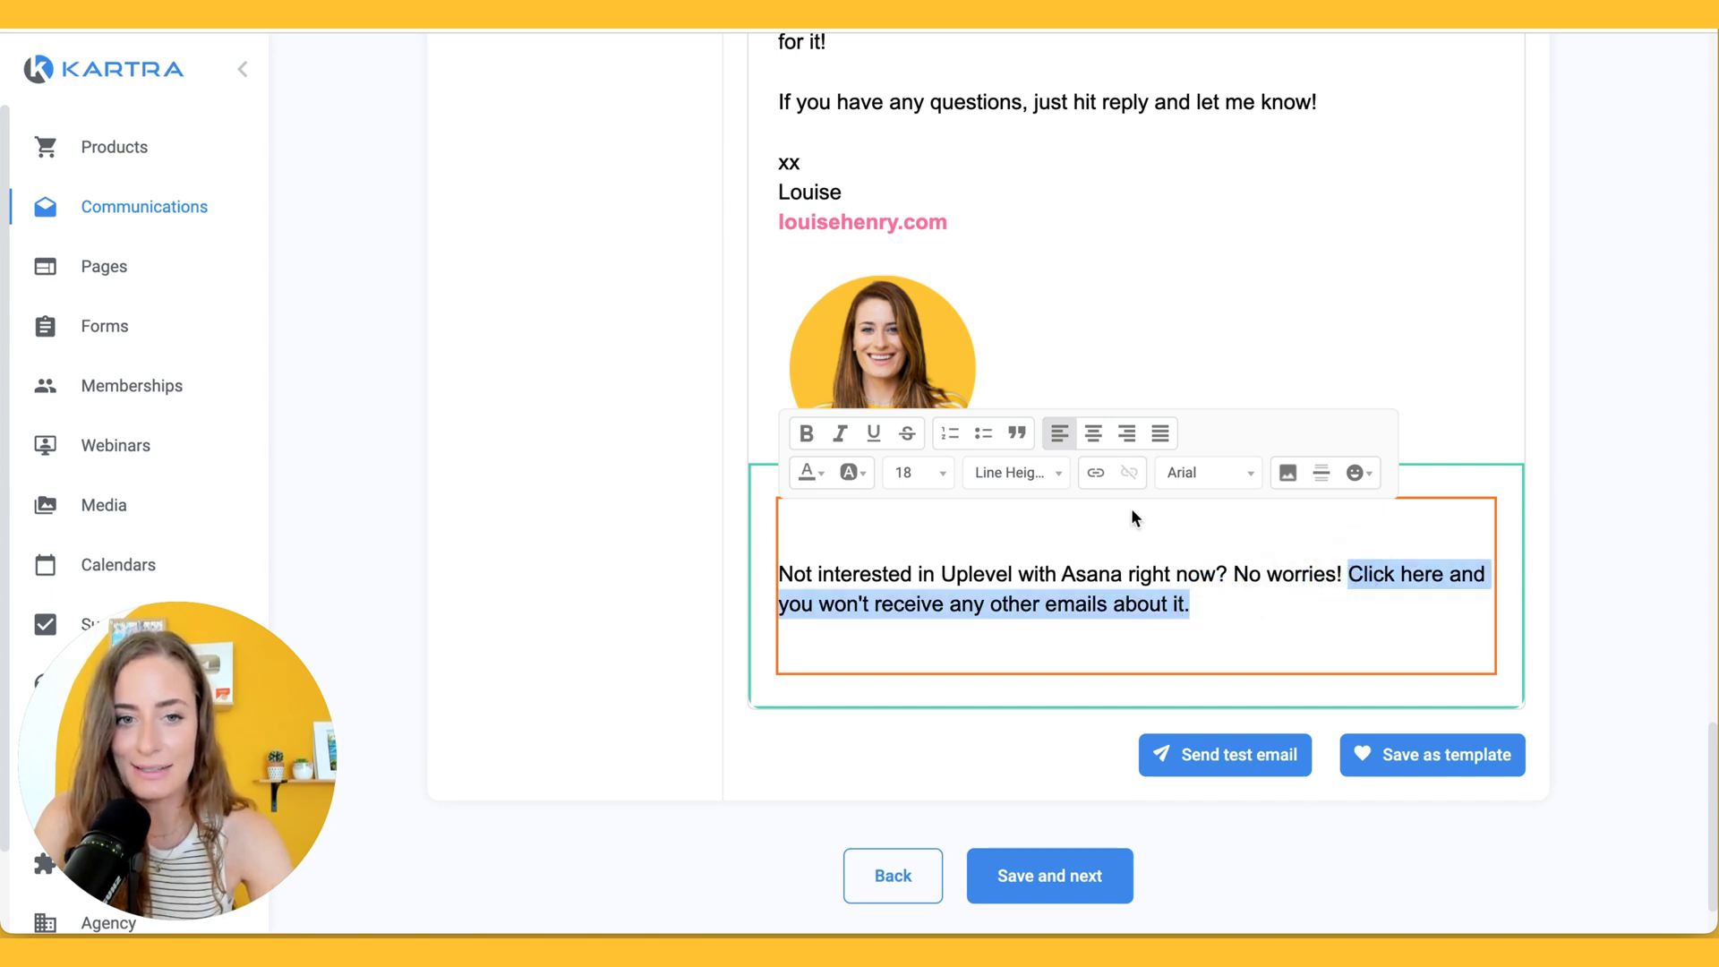
left_click(1096, 472)
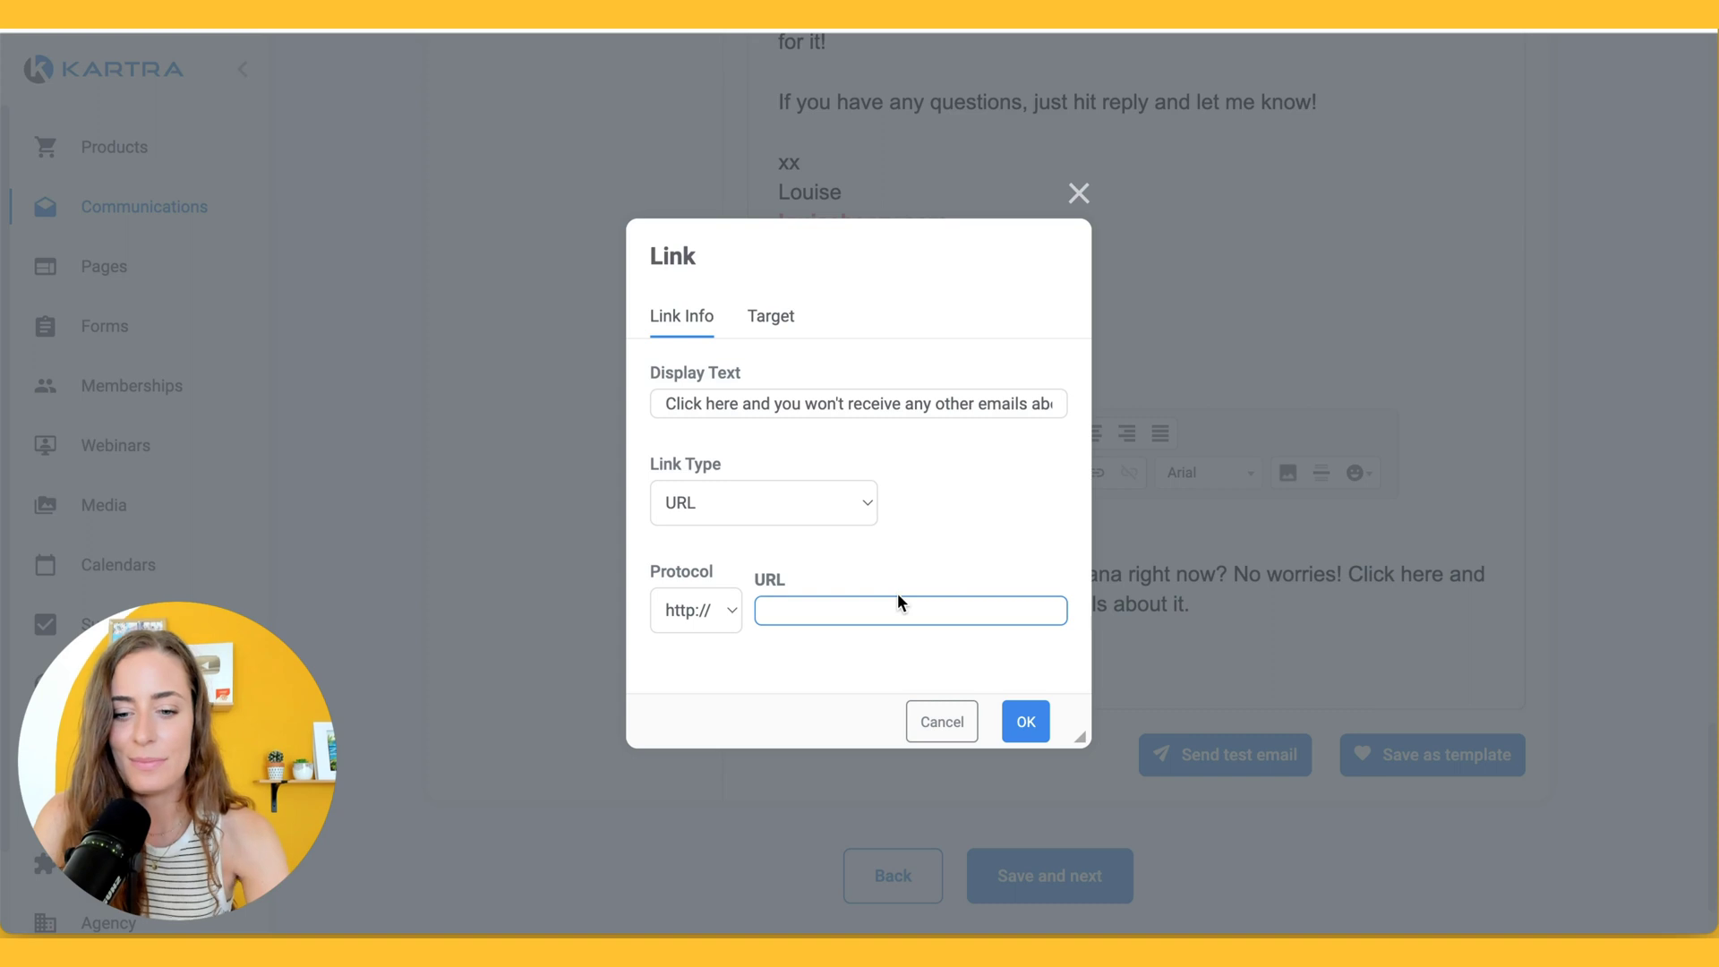
type("louisehenry.krtra.com/t/H0rKoj9wG5lF")
Set the email opt-out link's target to New Window (_blank) and apply the link.
left_click(768, 313)
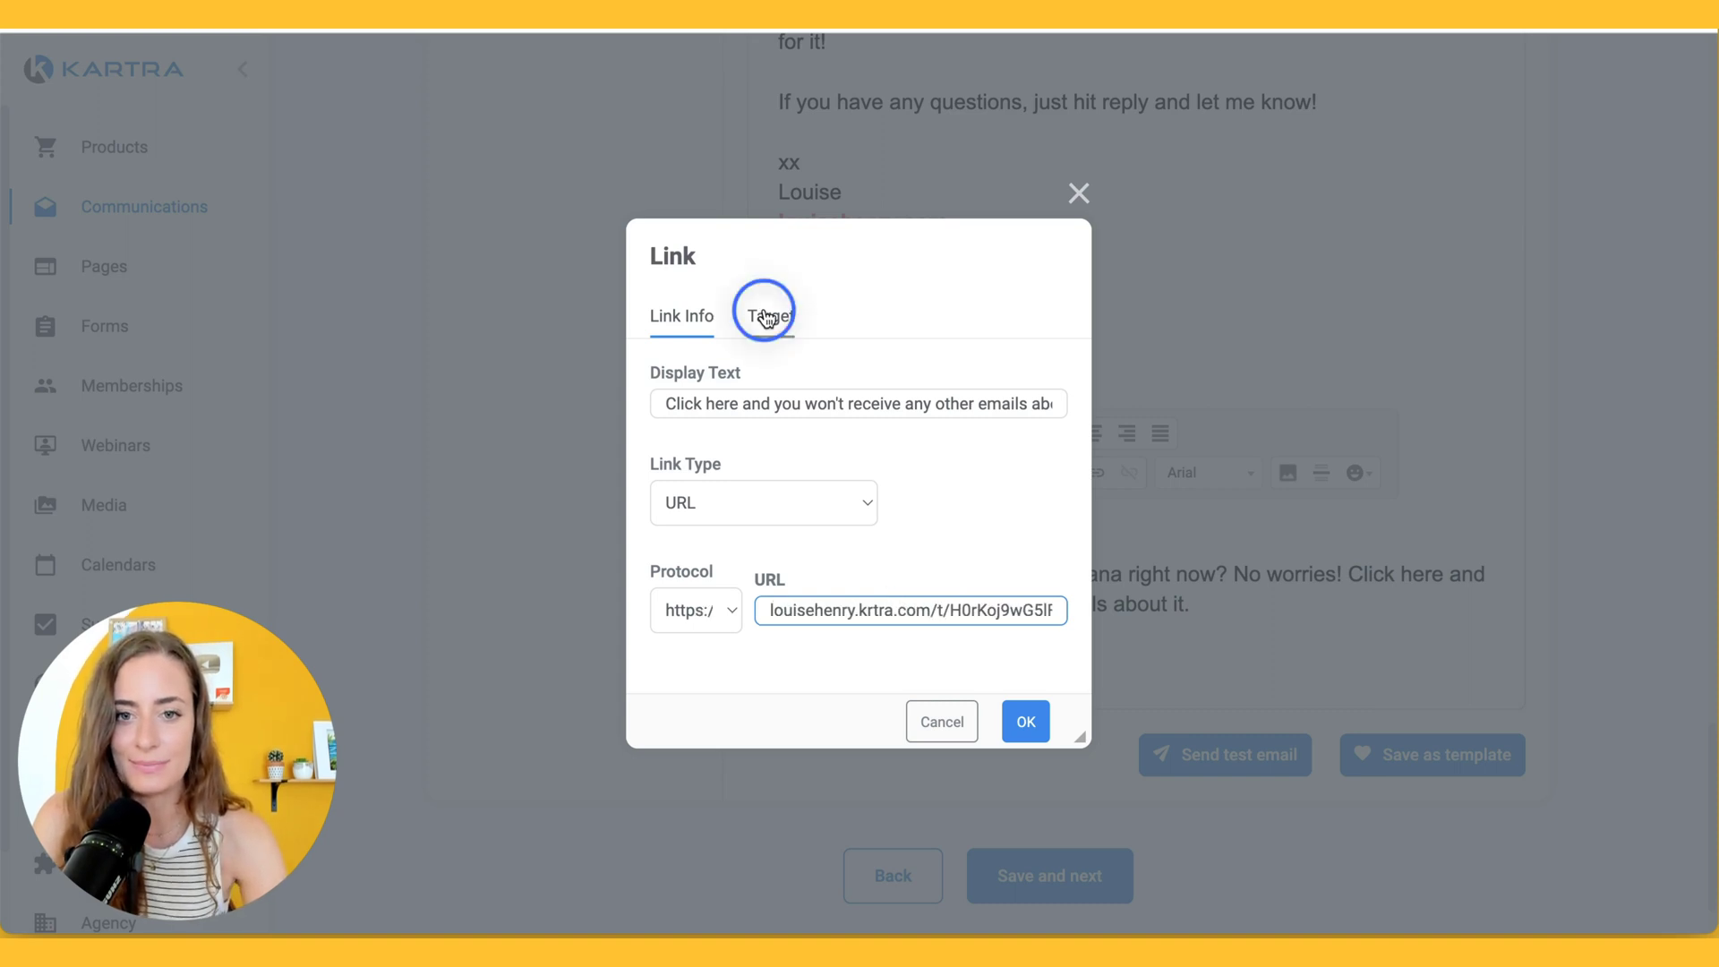
left_click(735, 408)
left_click(733, 507)
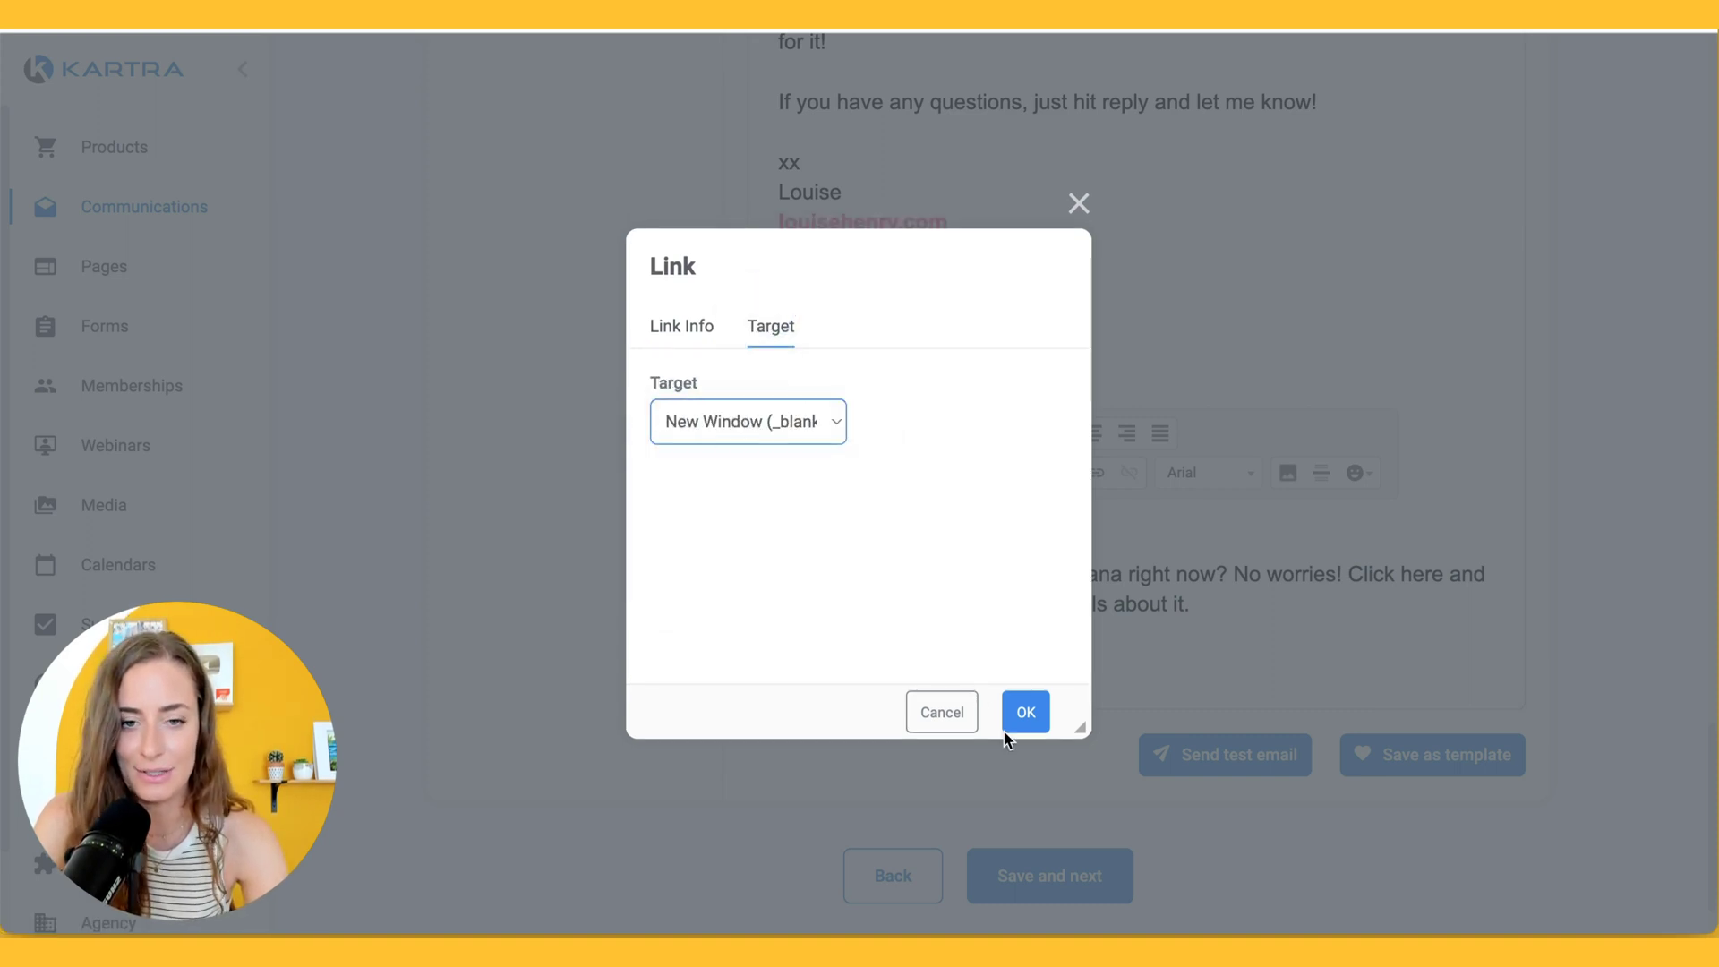
left_click(1025, 712)
left_click(1278, 608)
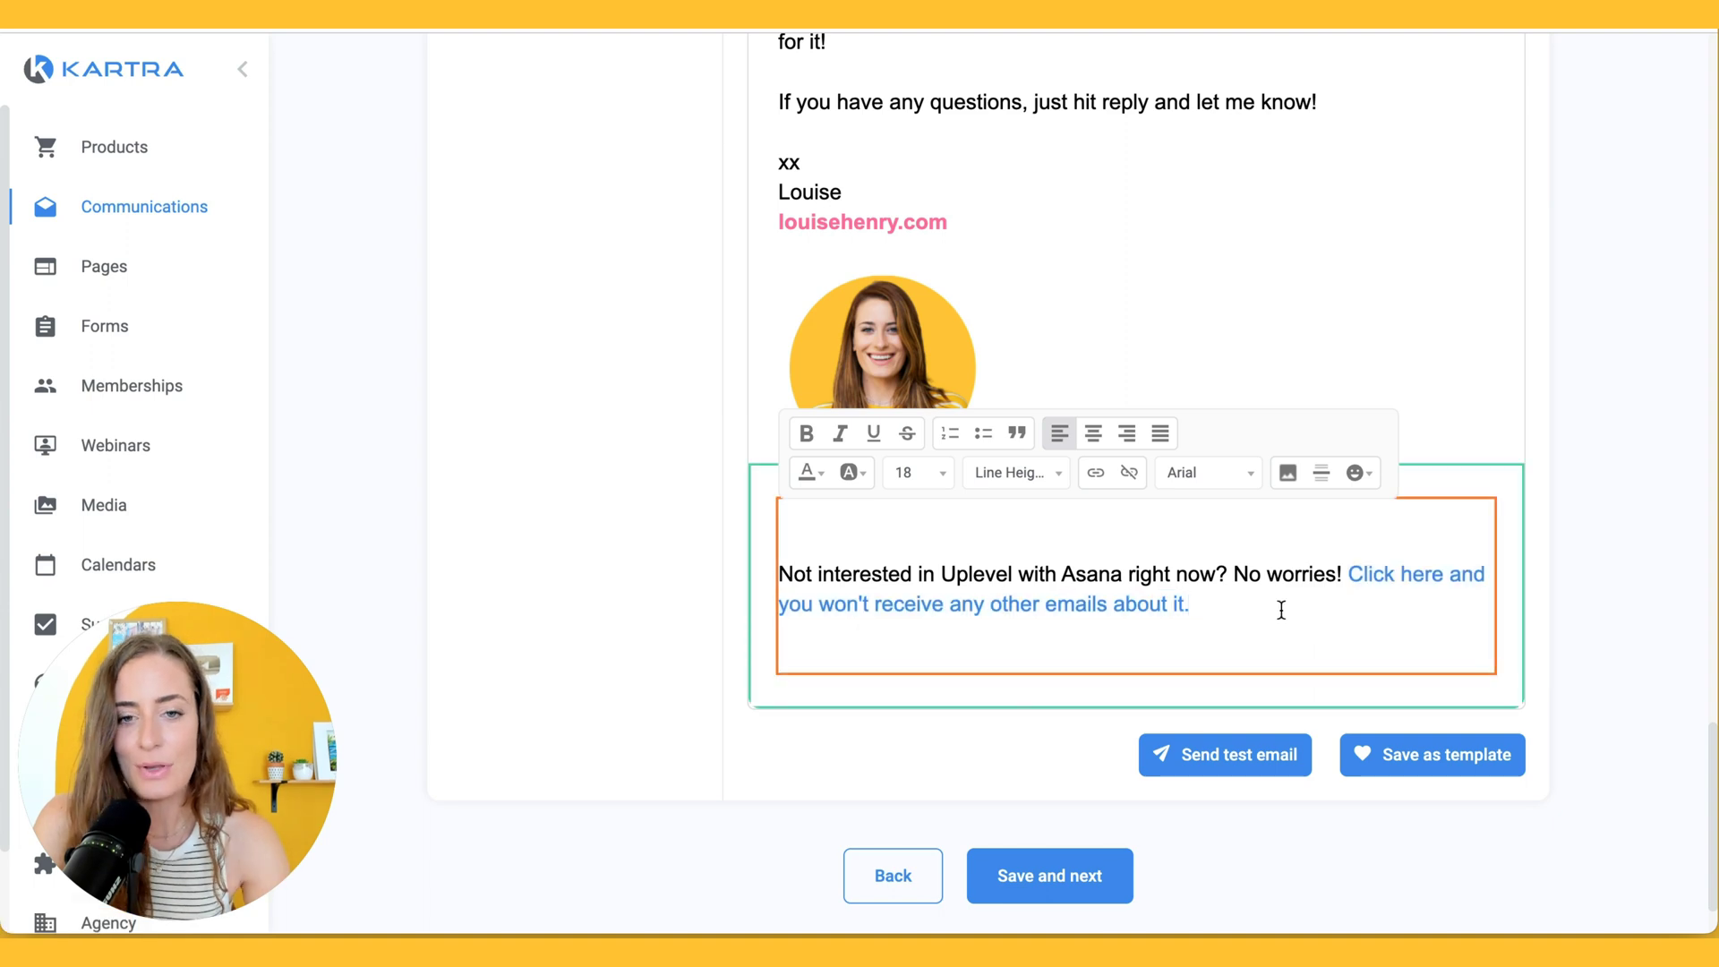
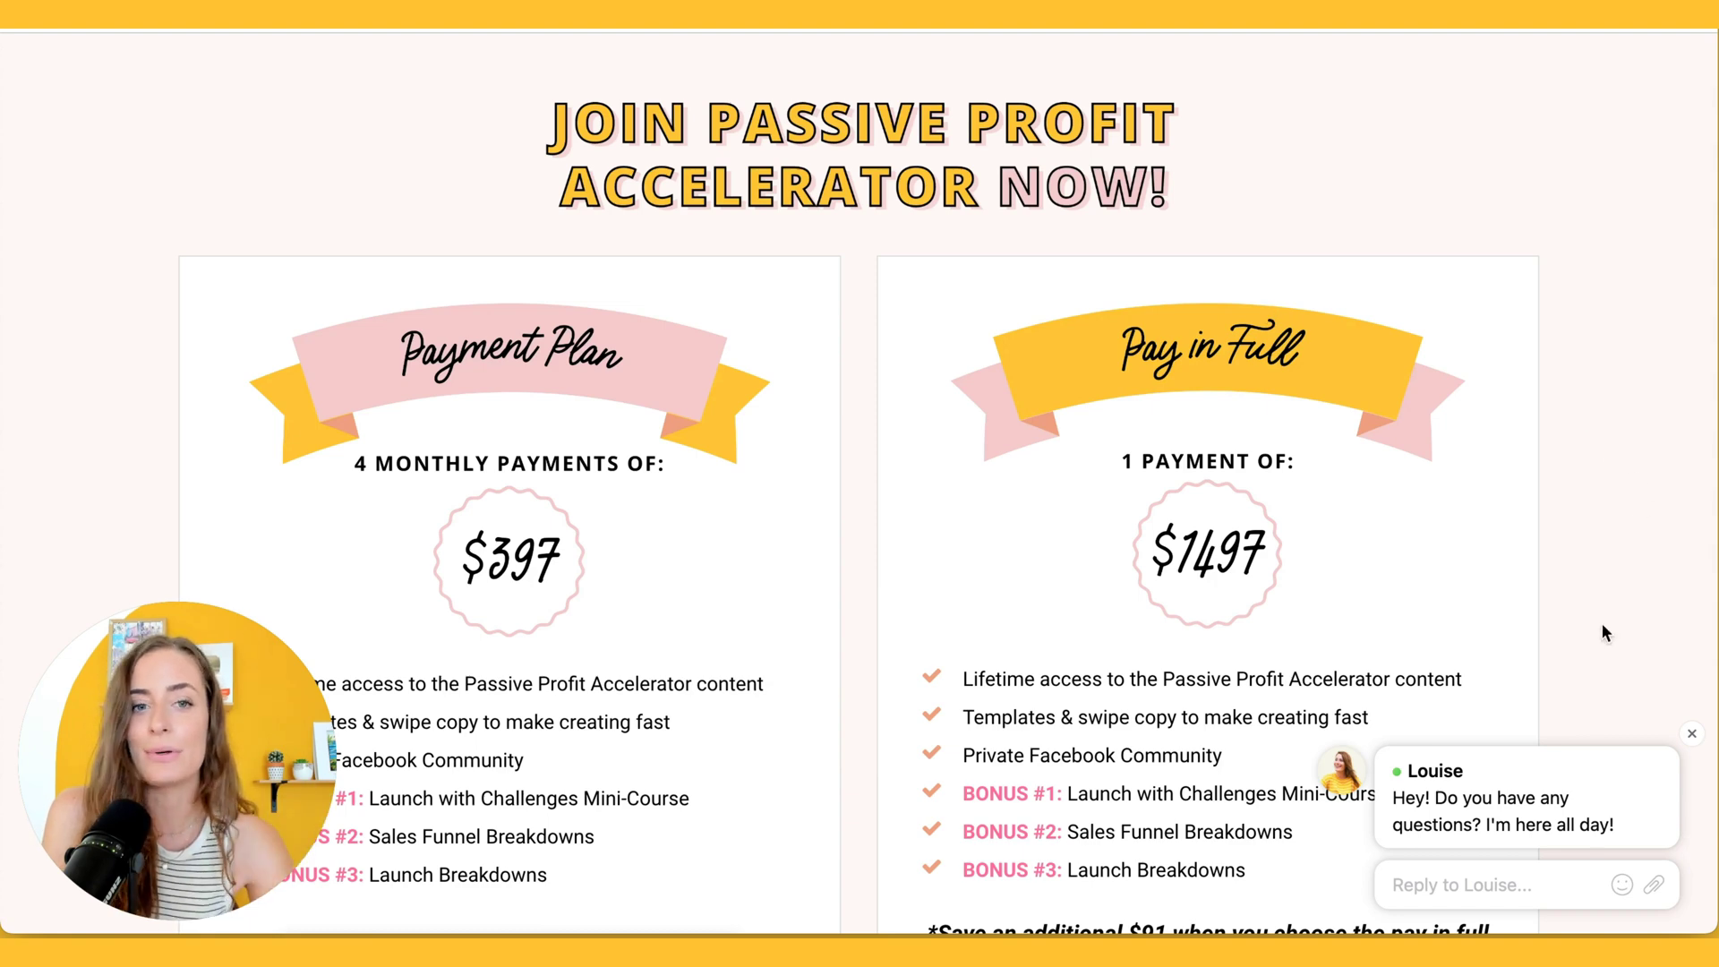
Examine the pricing section of the PPA - Website Full Price 2023 page to identify its section number.
scroll(1602, 632, "down", 5)
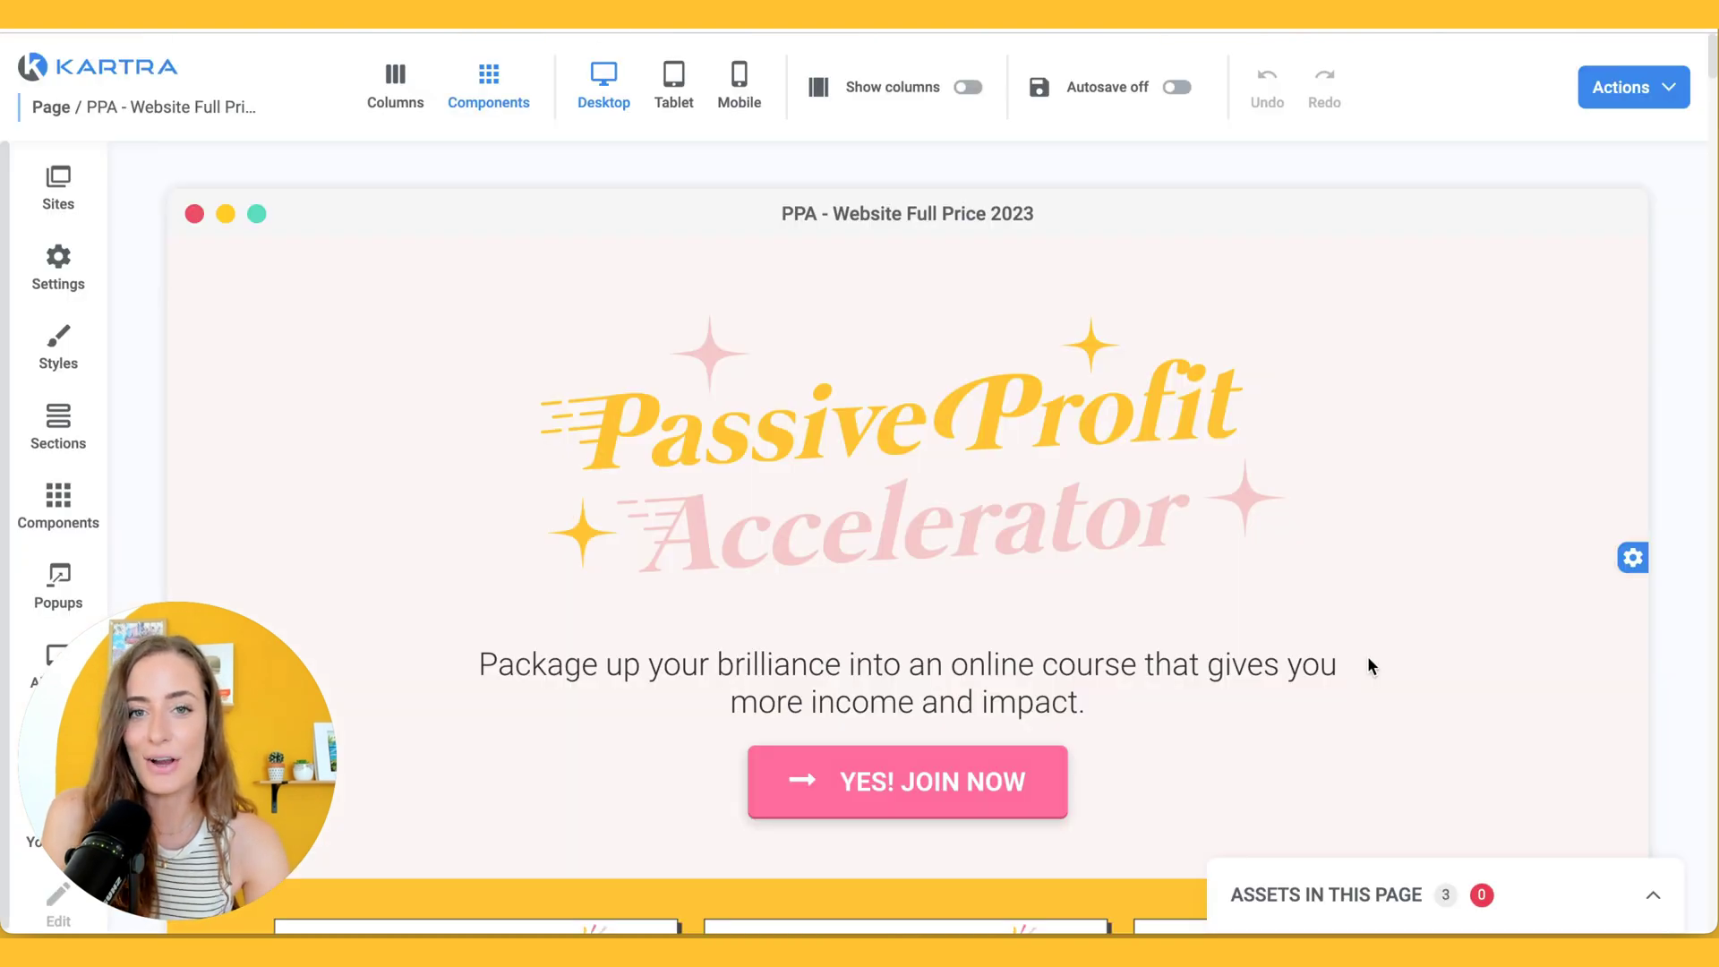
scroll(1368, 658, "down", 15)
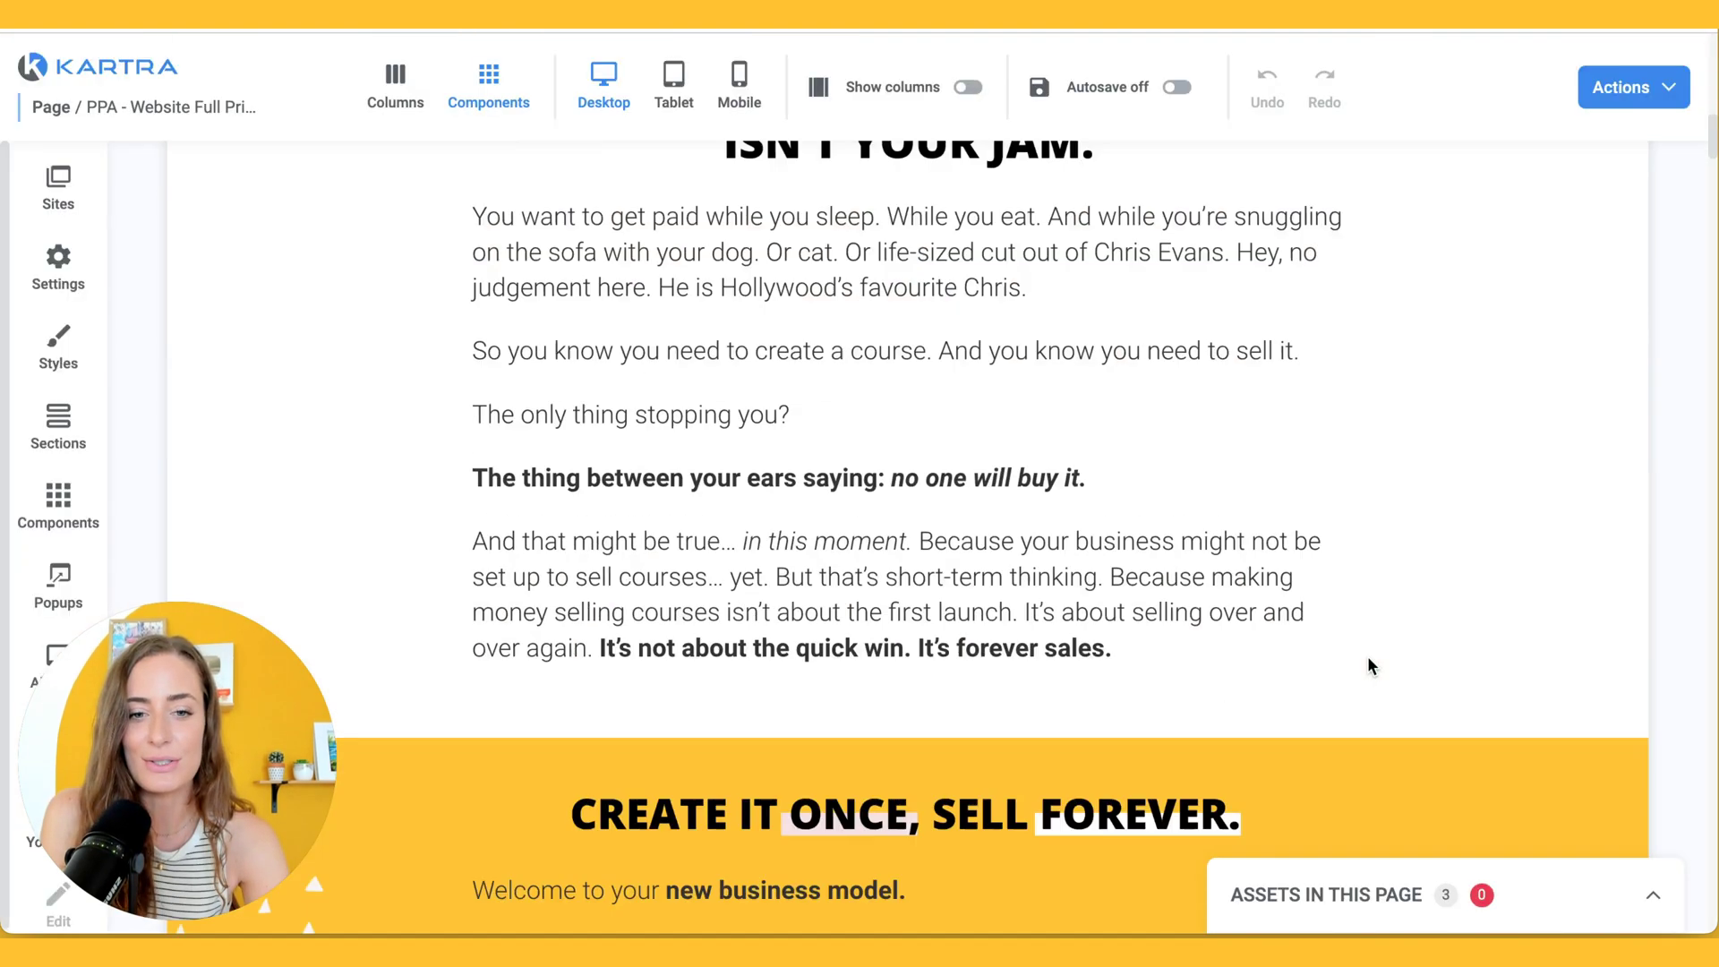
scroll(1368, 663, "down", 20)
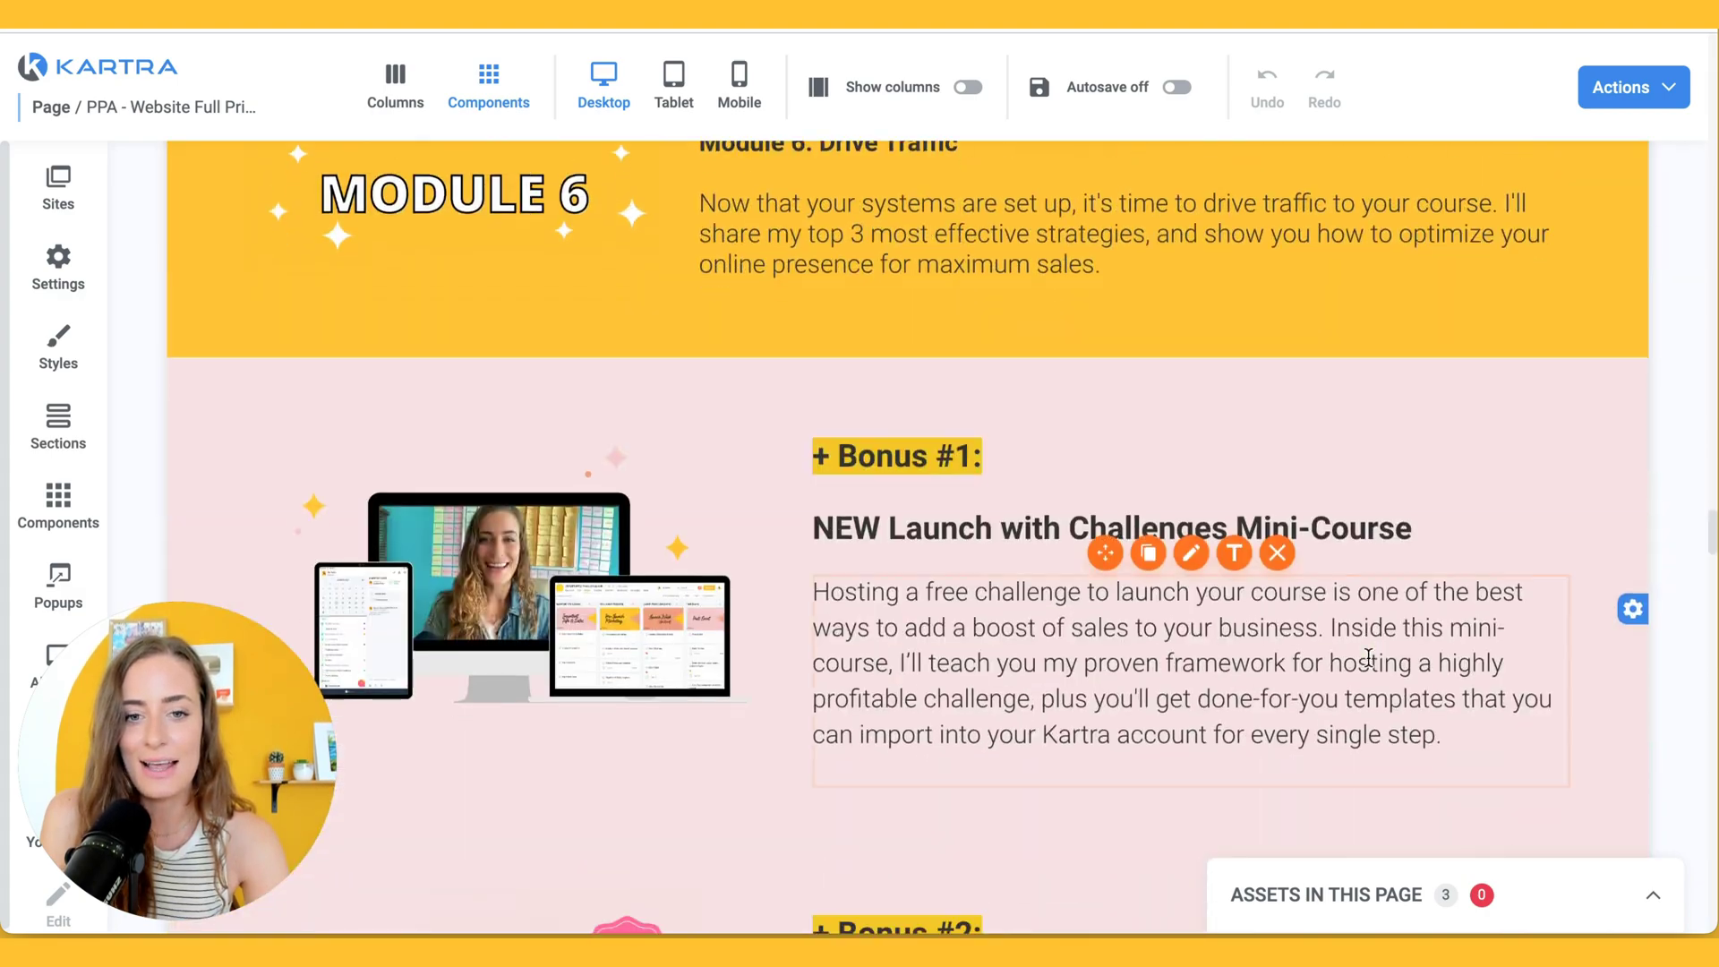
scroll(1367, 655, "down", 10)
scroll(1367, 645, "up", 3)
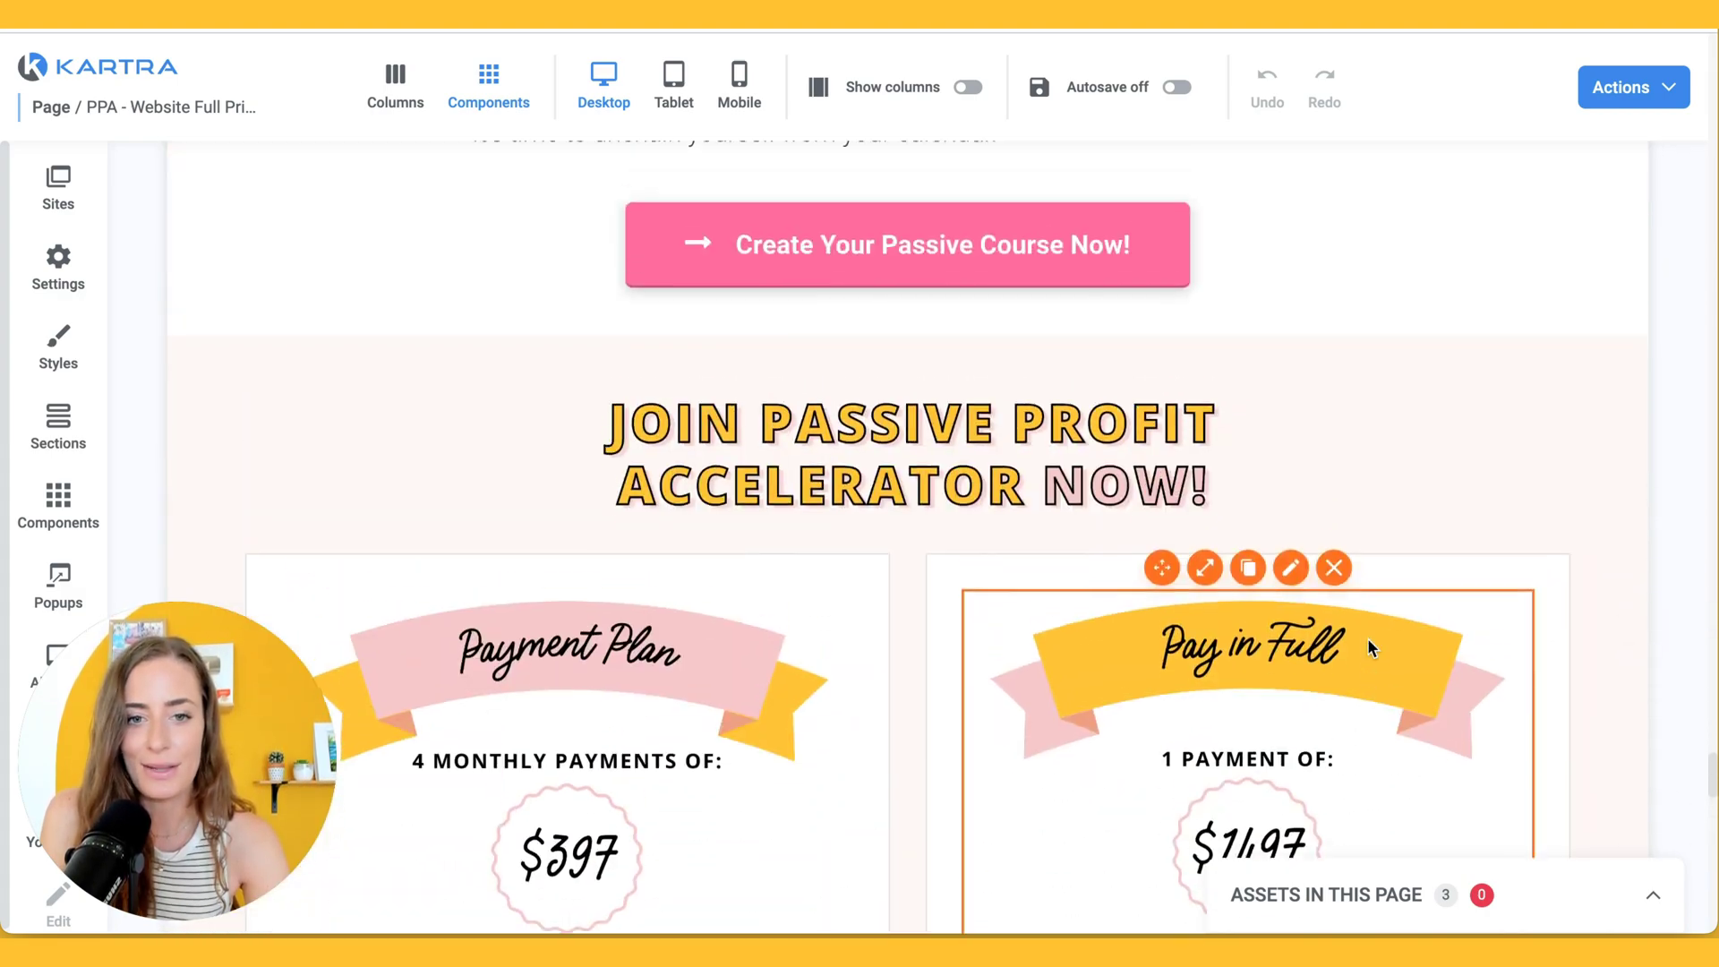
scroll(1376, 654, "down", 1)
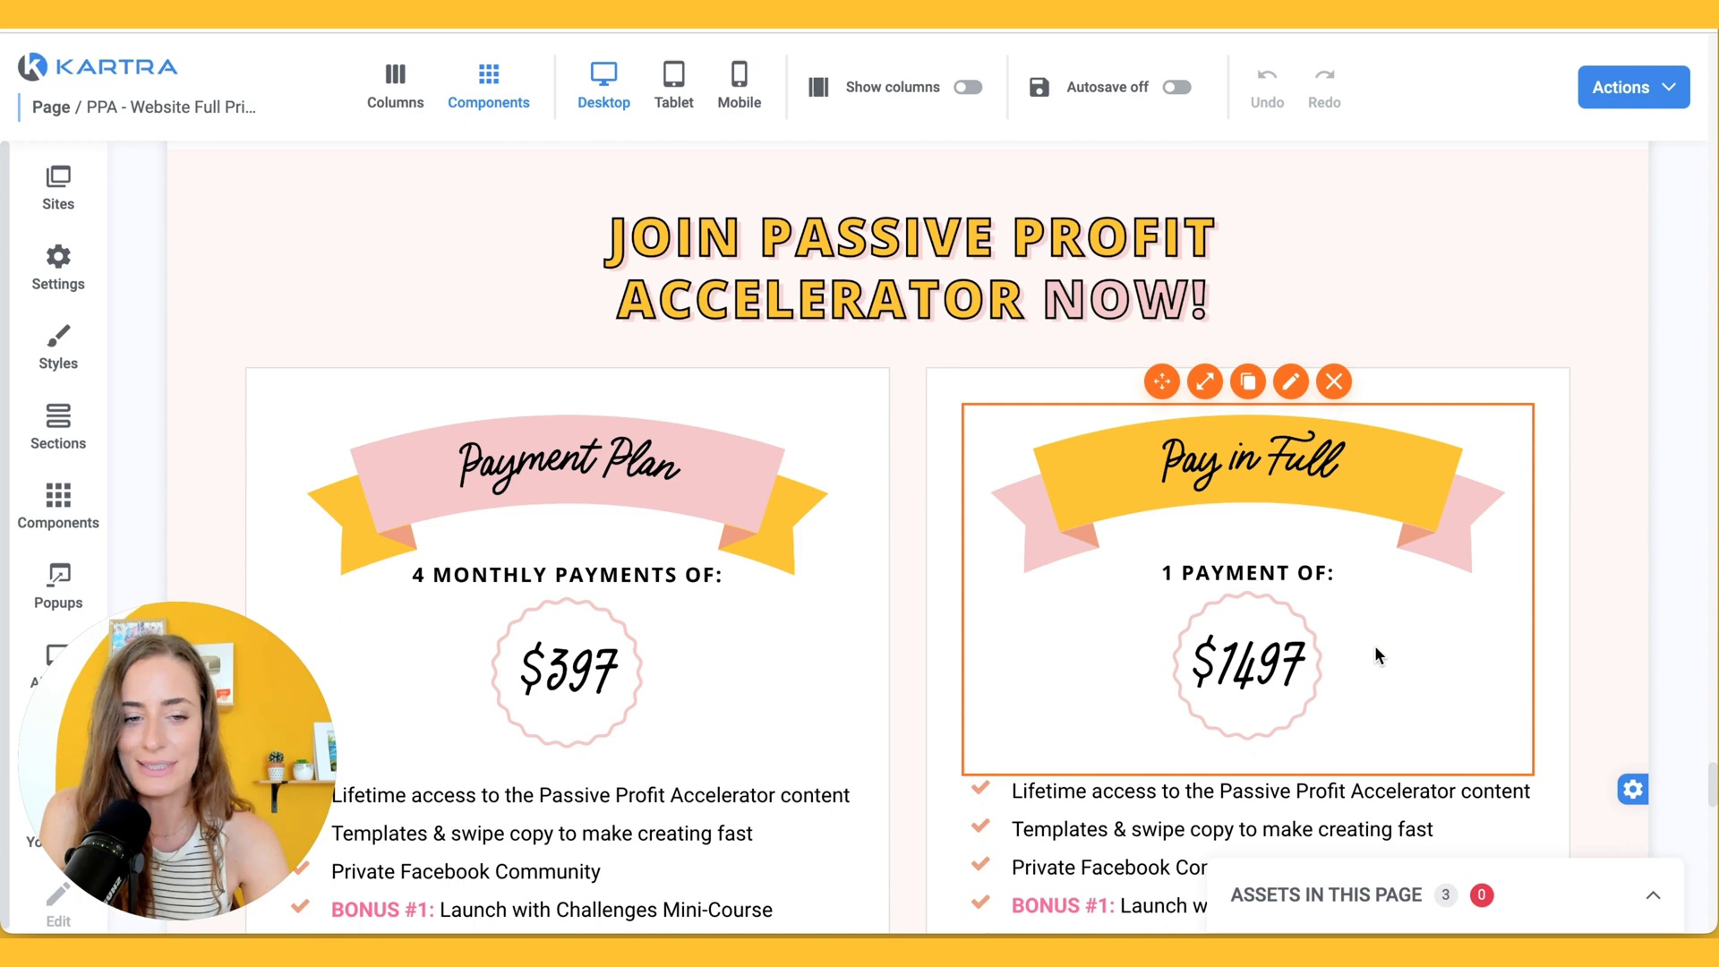
scroll(1376, 654, "down", 1)
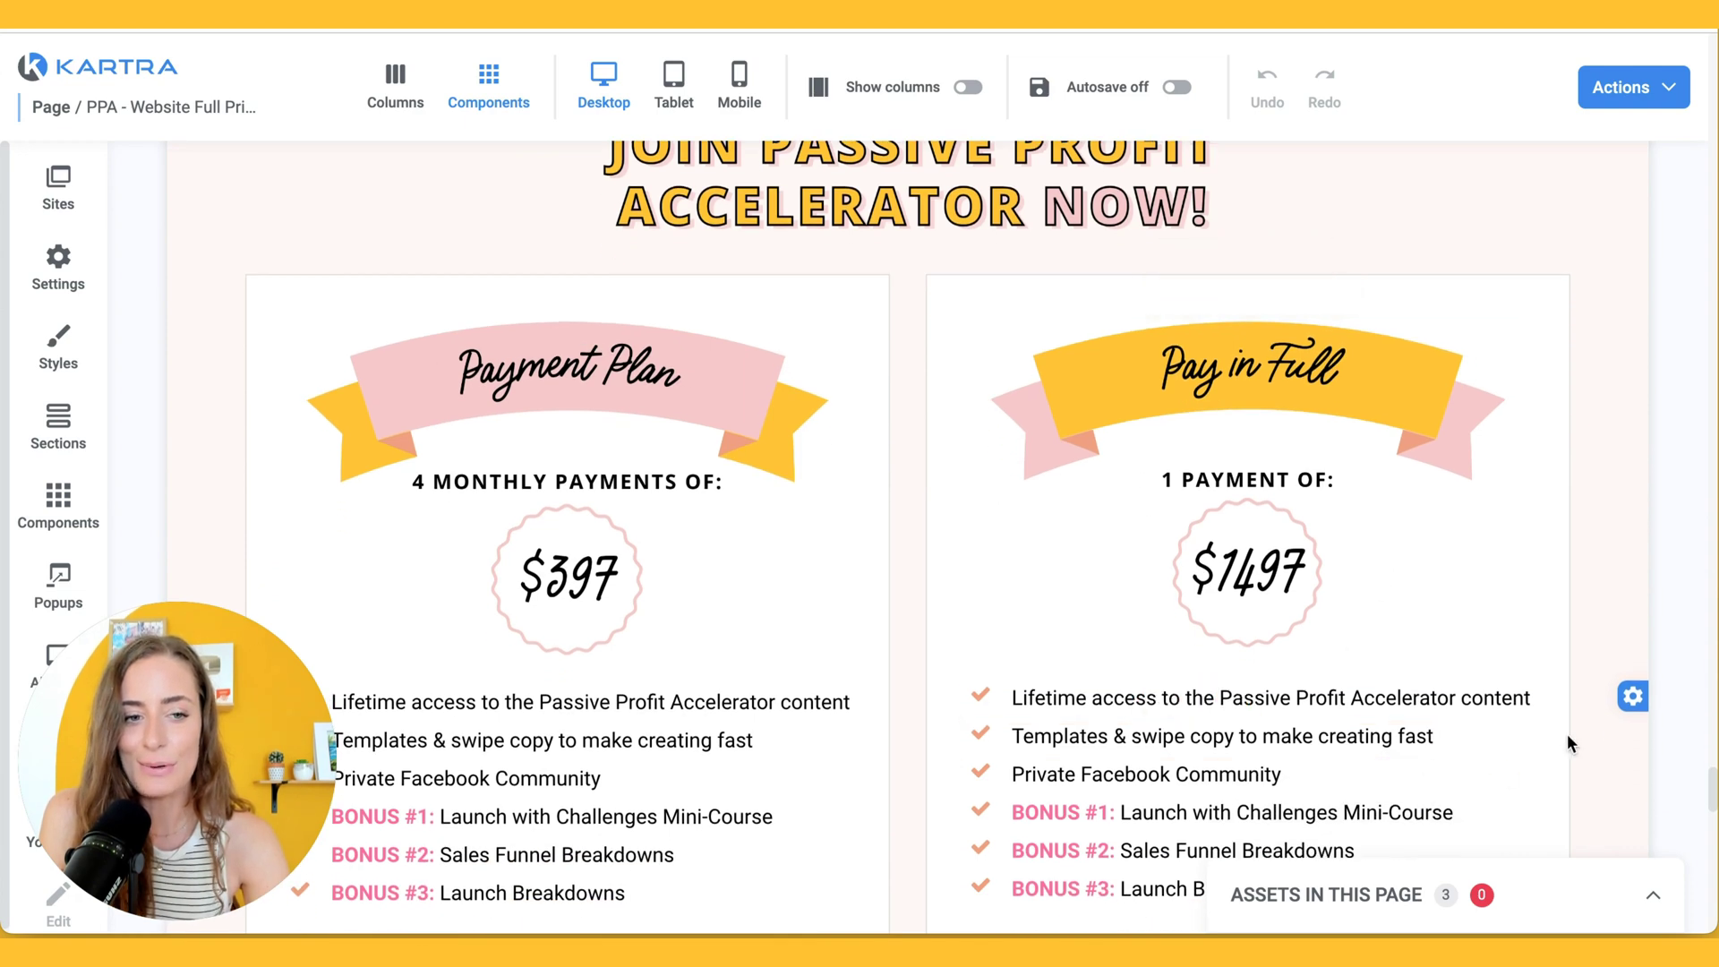
left_click(1635, 700)
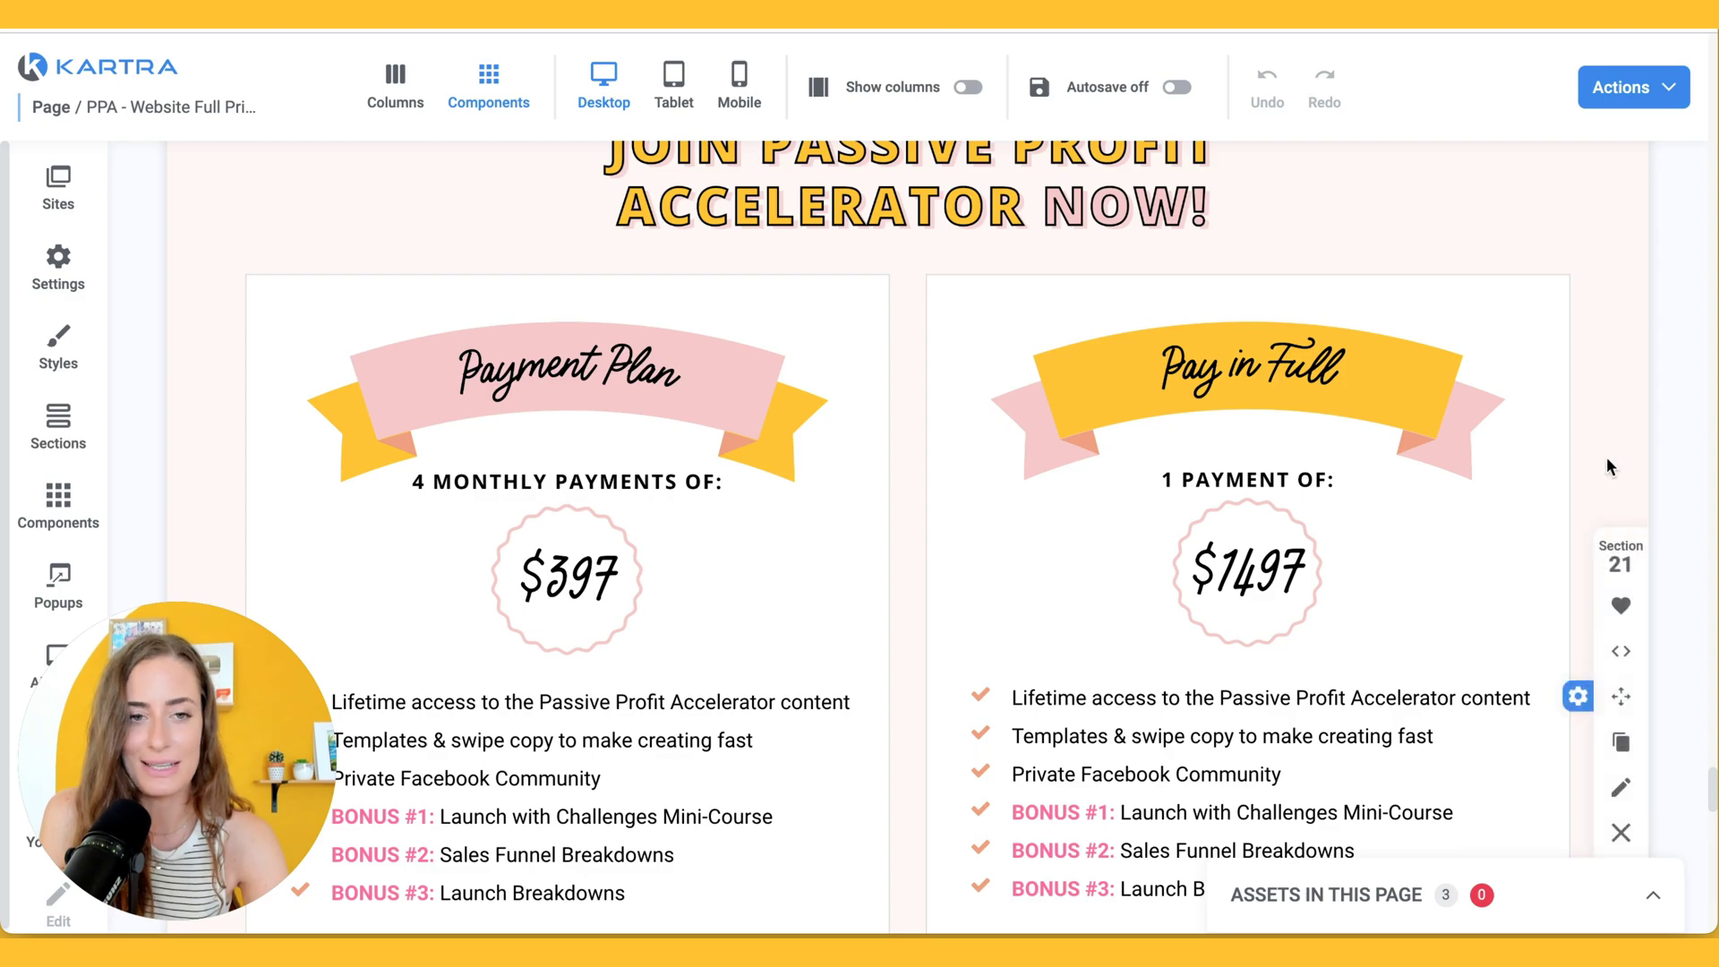
Set the link of the YES! JOIN NOW button below the Accelerator heading to scroll to Section 21 and apply it.
scroll(1512, 475, "up", 20)
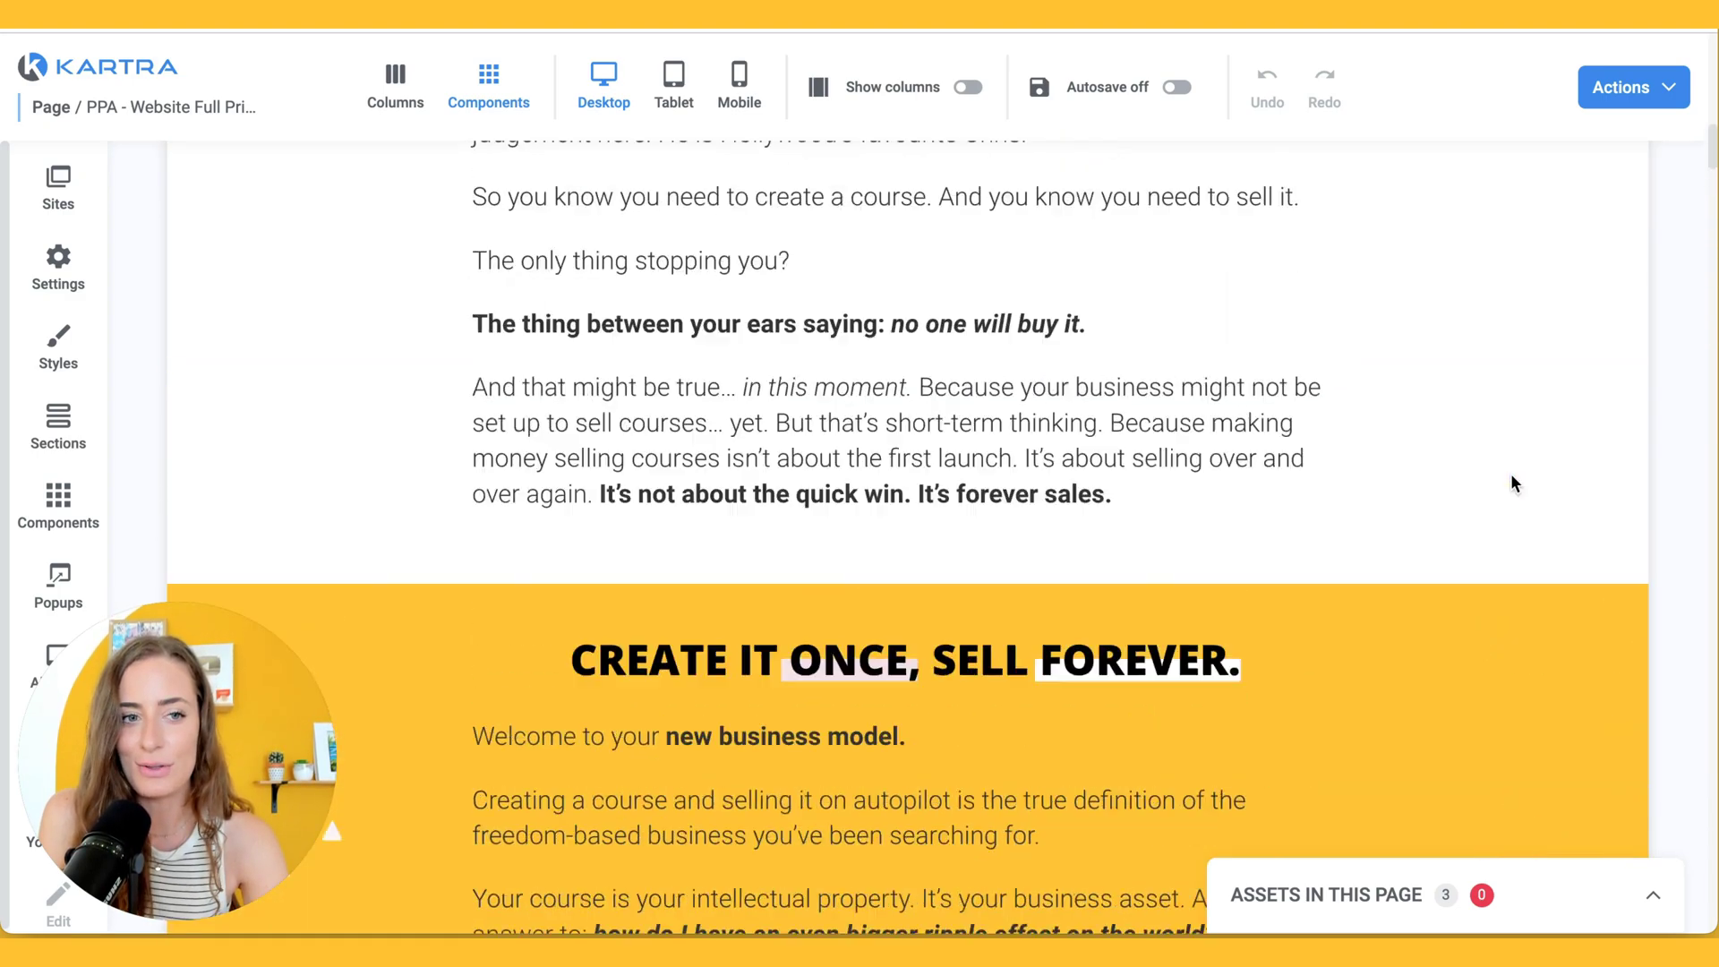
scroll(1511, 483, "up", 10)
scroll(1335, 430, "down", 3)
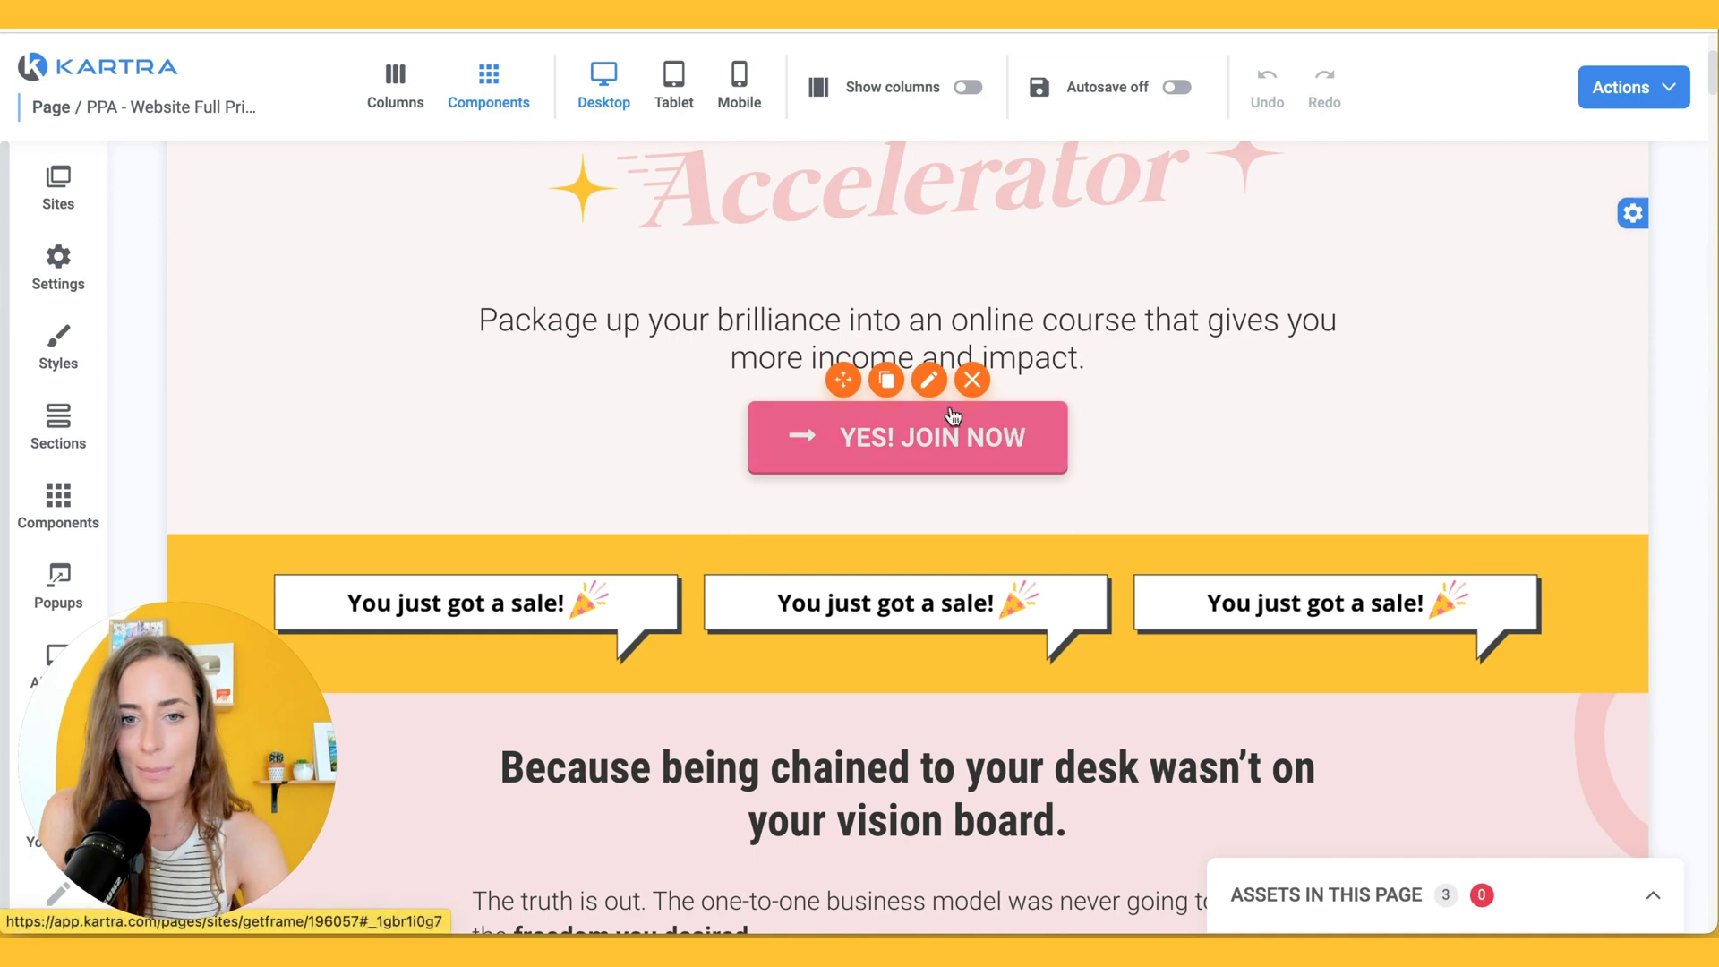
left_click(932, 383)
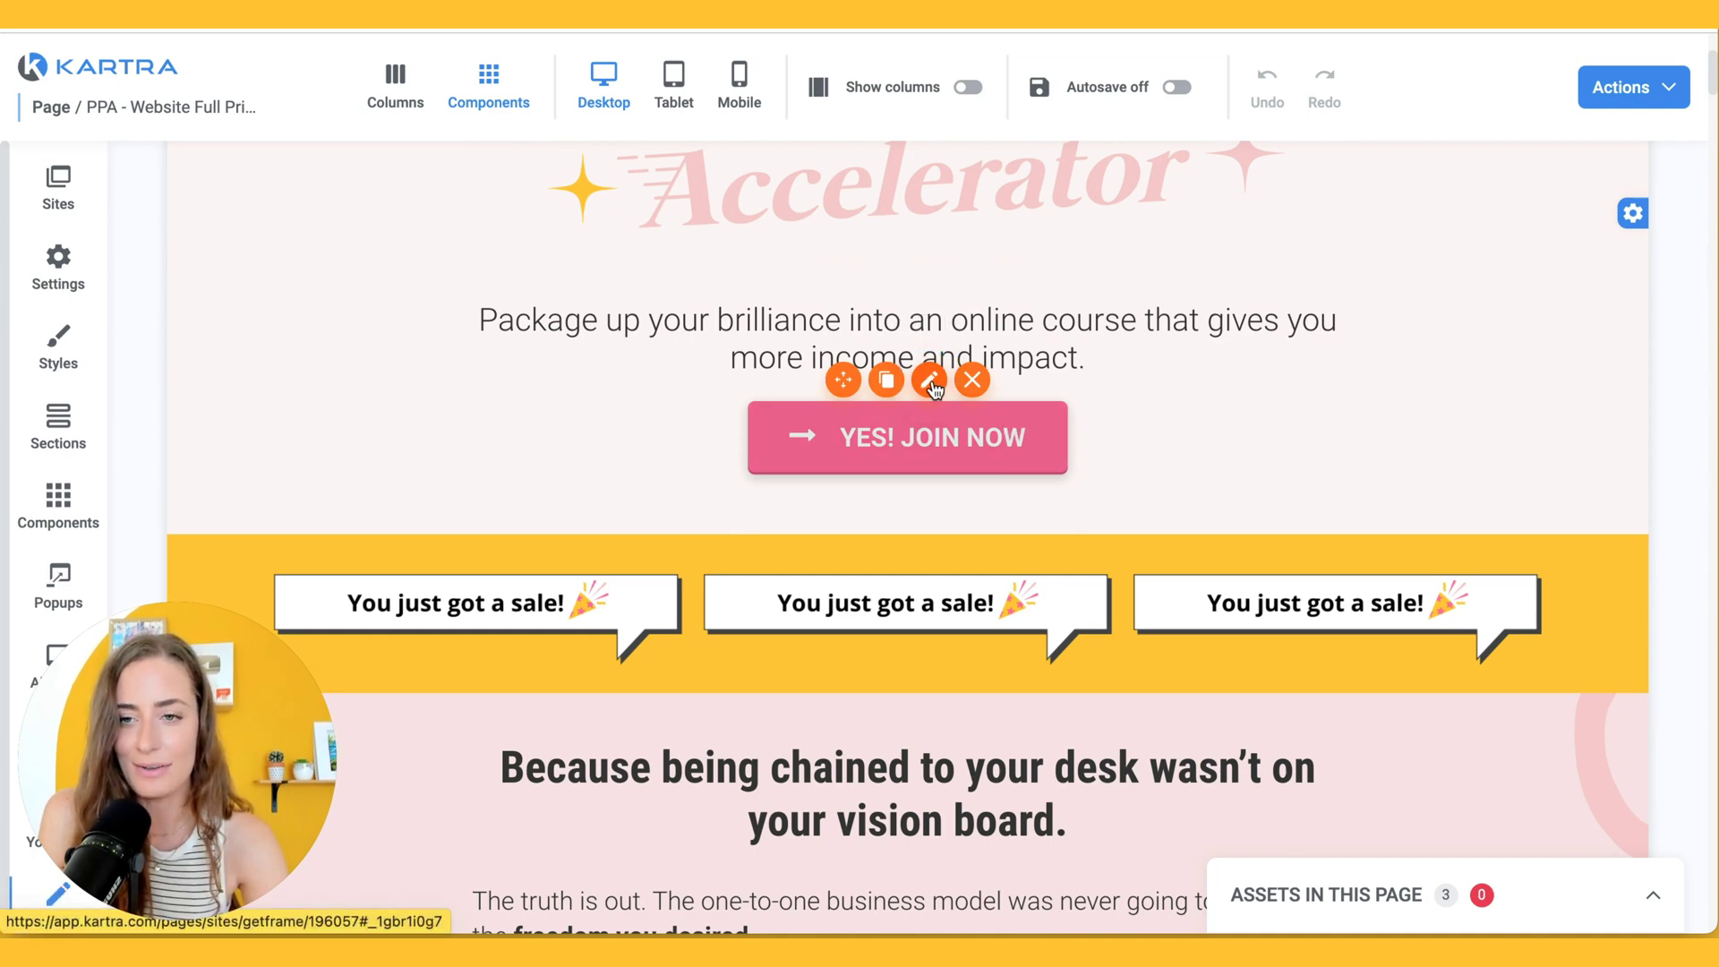
left_click(429, 234)
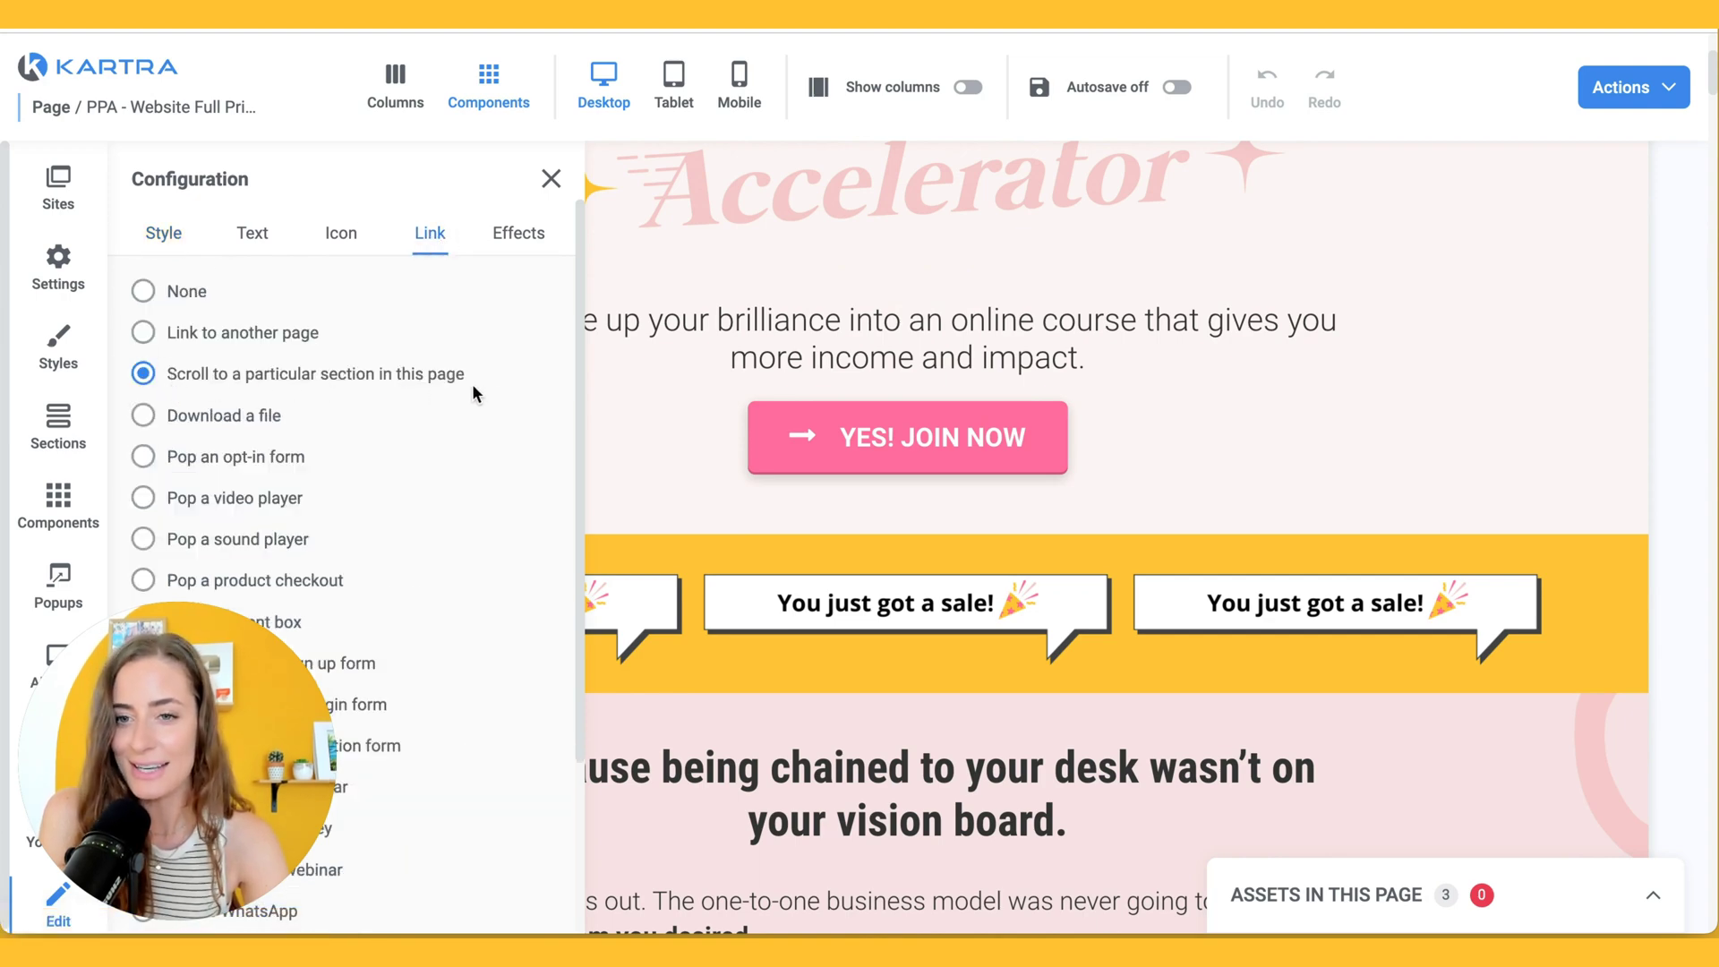
scroll(491, 439, "down", 3)
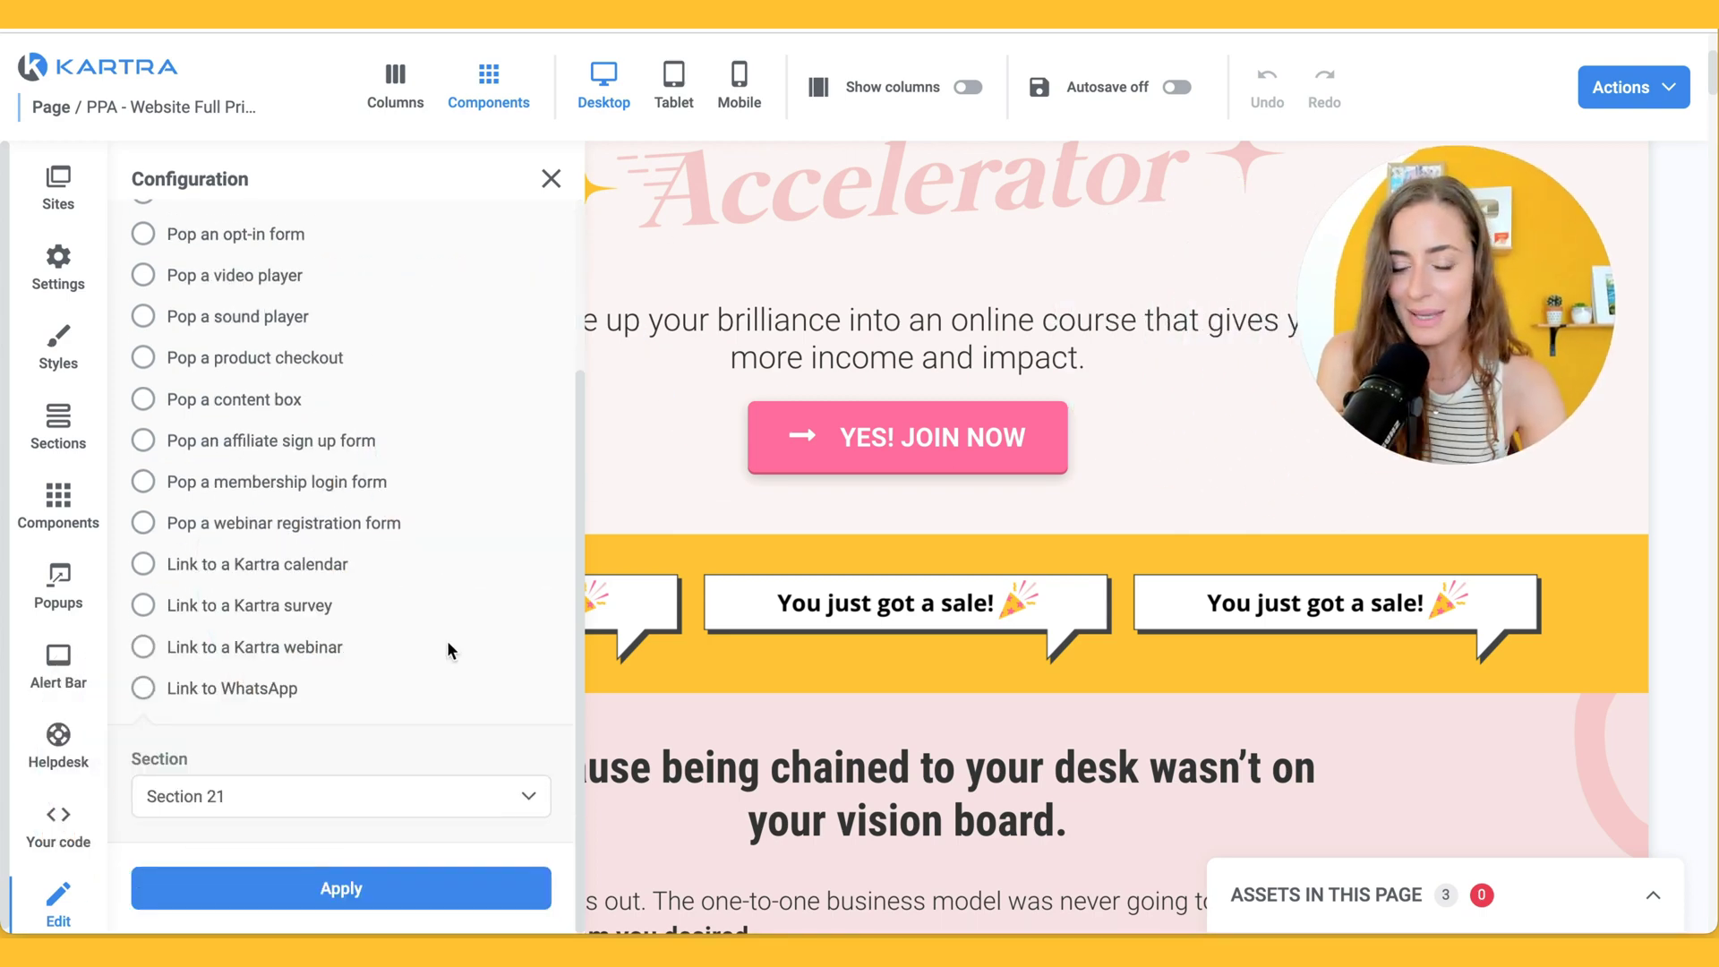
left_click(245, 806)
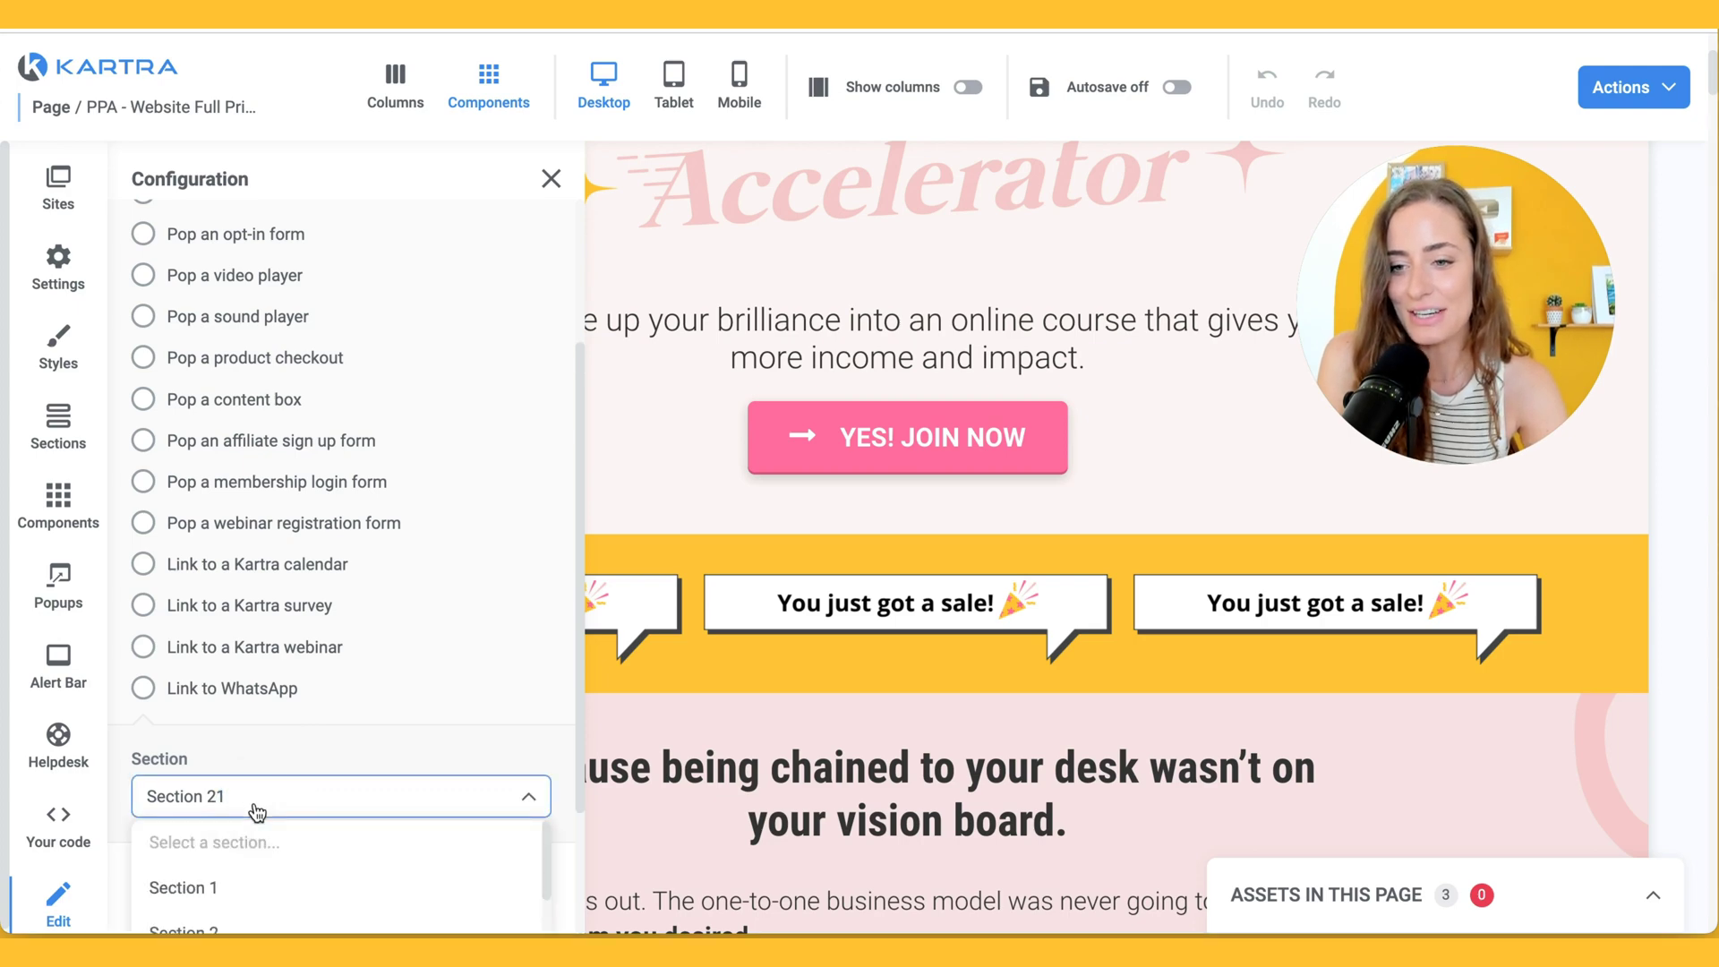
scroll(251, 815, "down", 8)
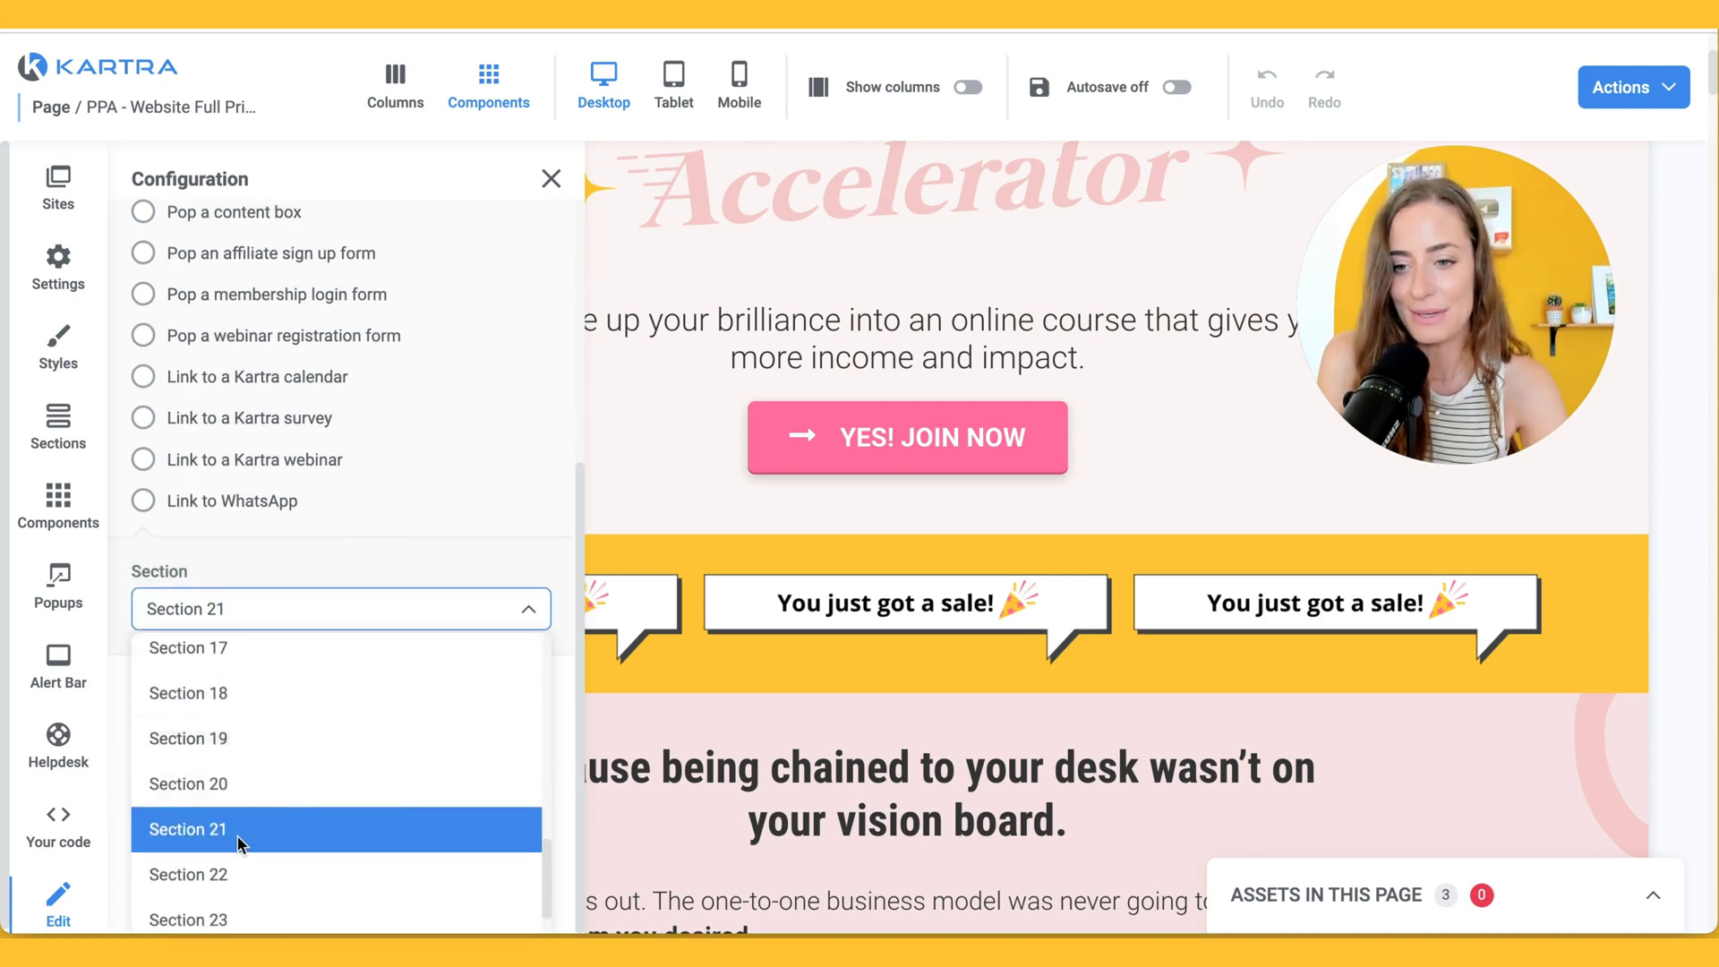
left_click(239, 839)
left_click(348, 889)
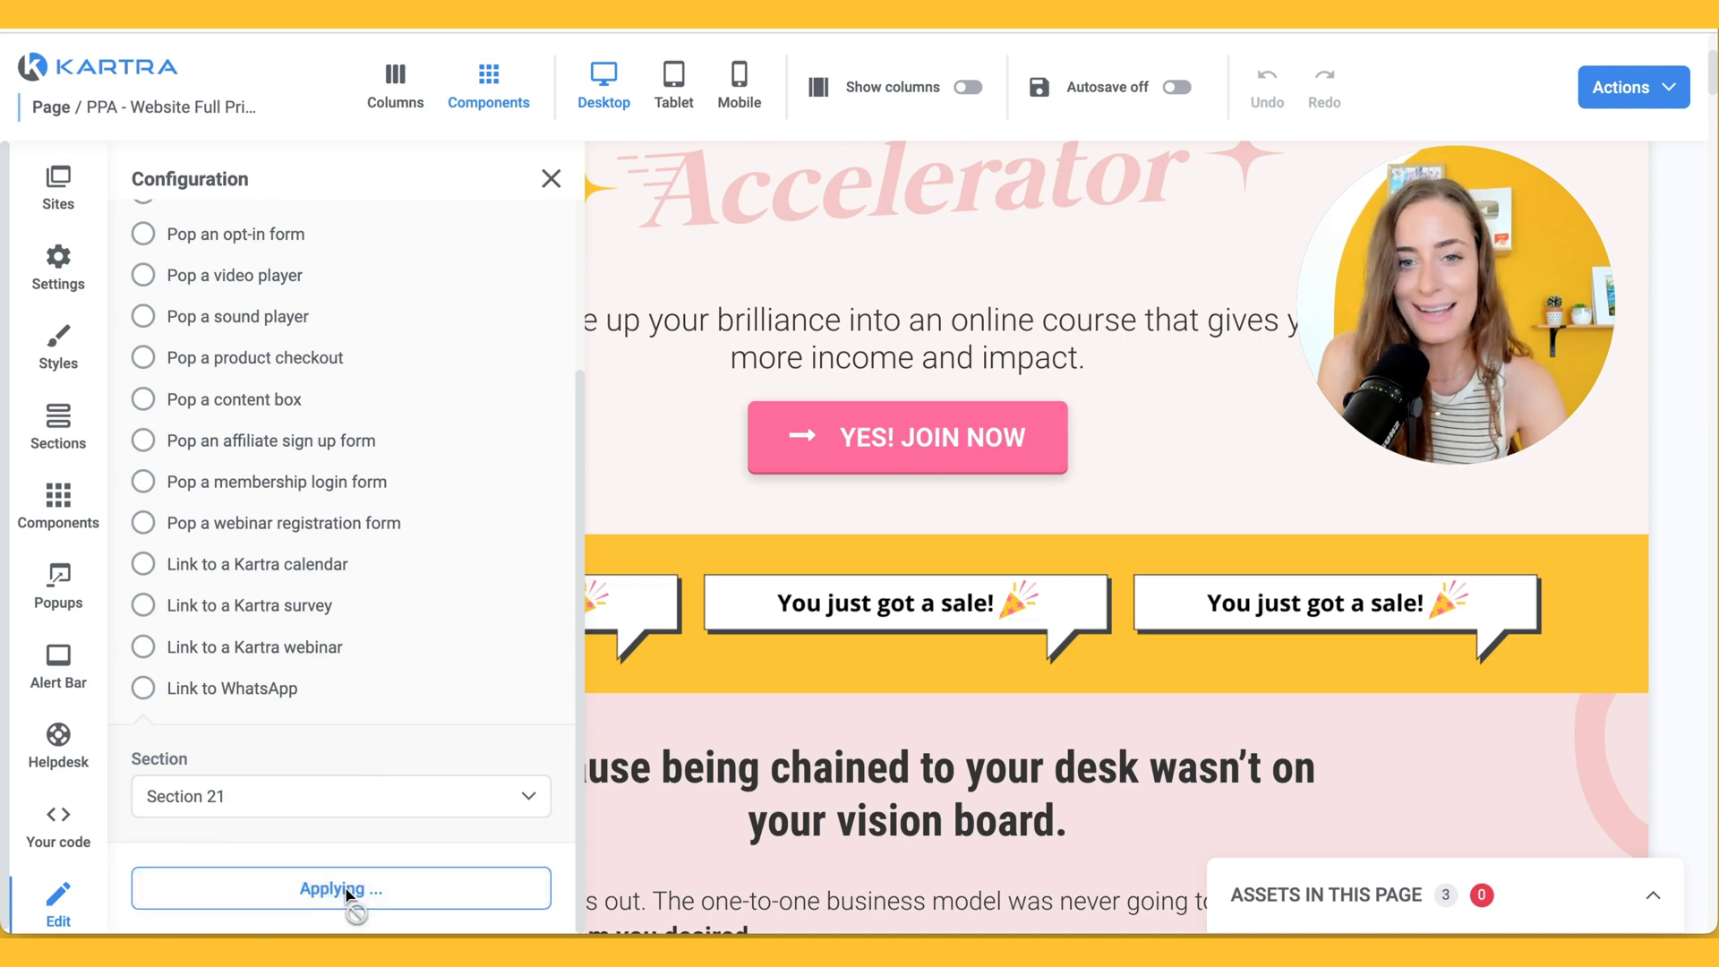
left_click(348, 889)
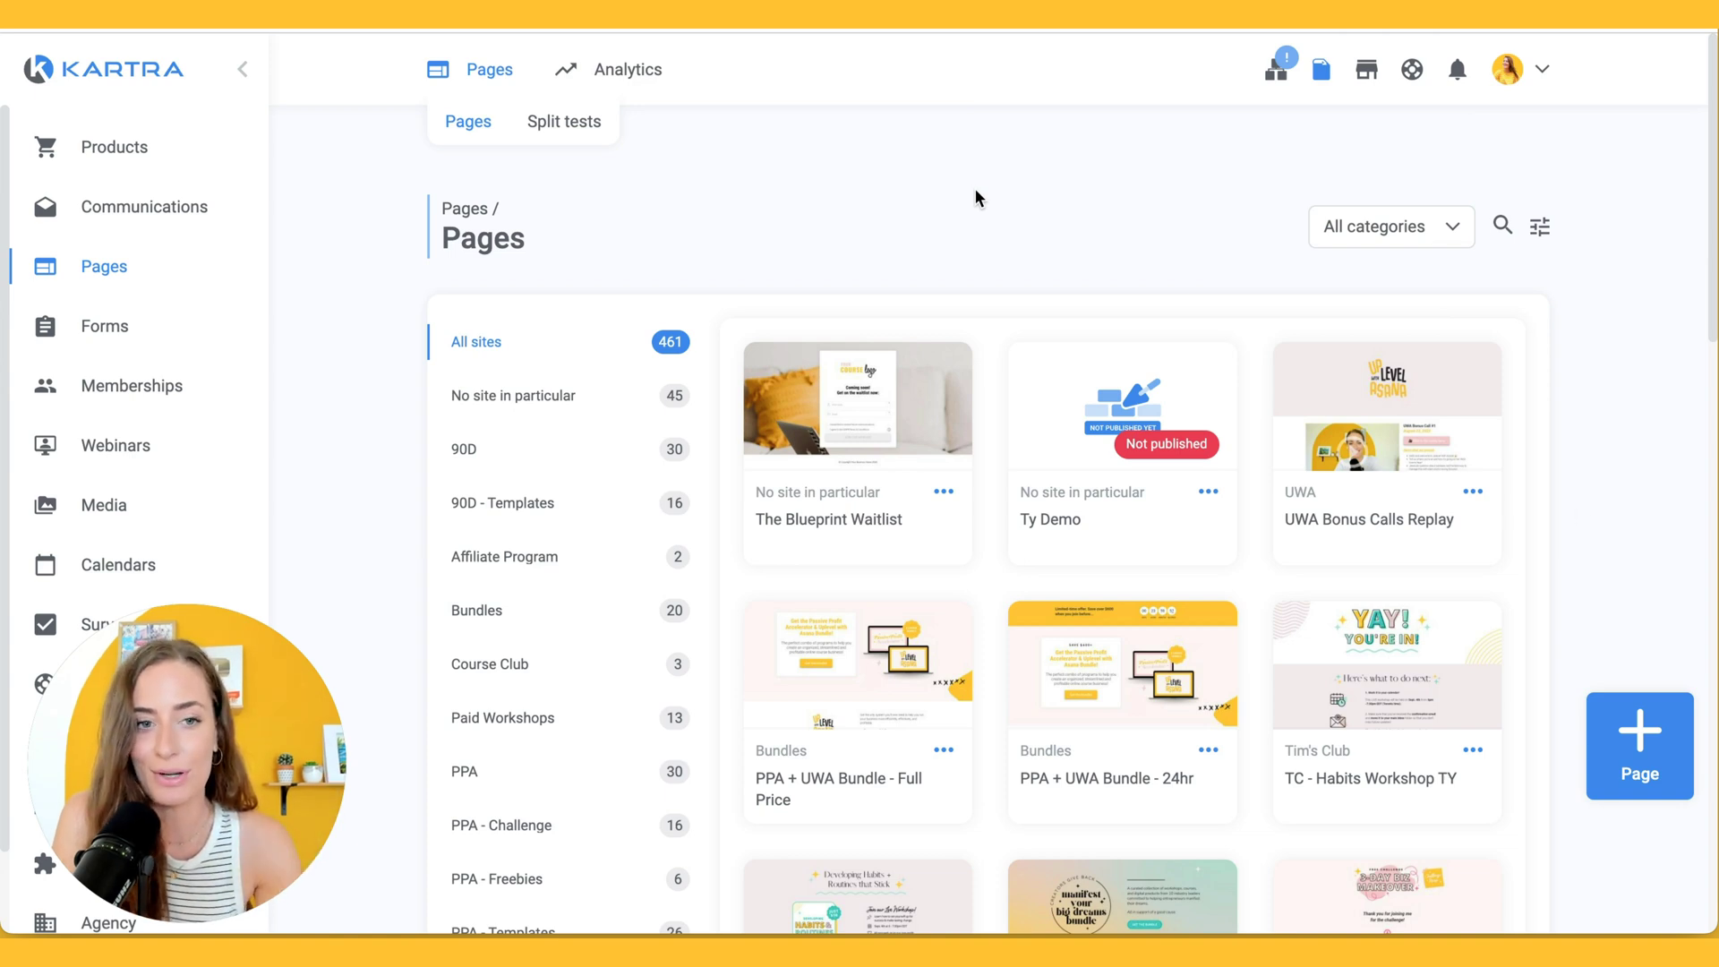
Search the pages for "thank you" and open the options of the Affiliate Program - Thank You page.
left_click(1502, 226)
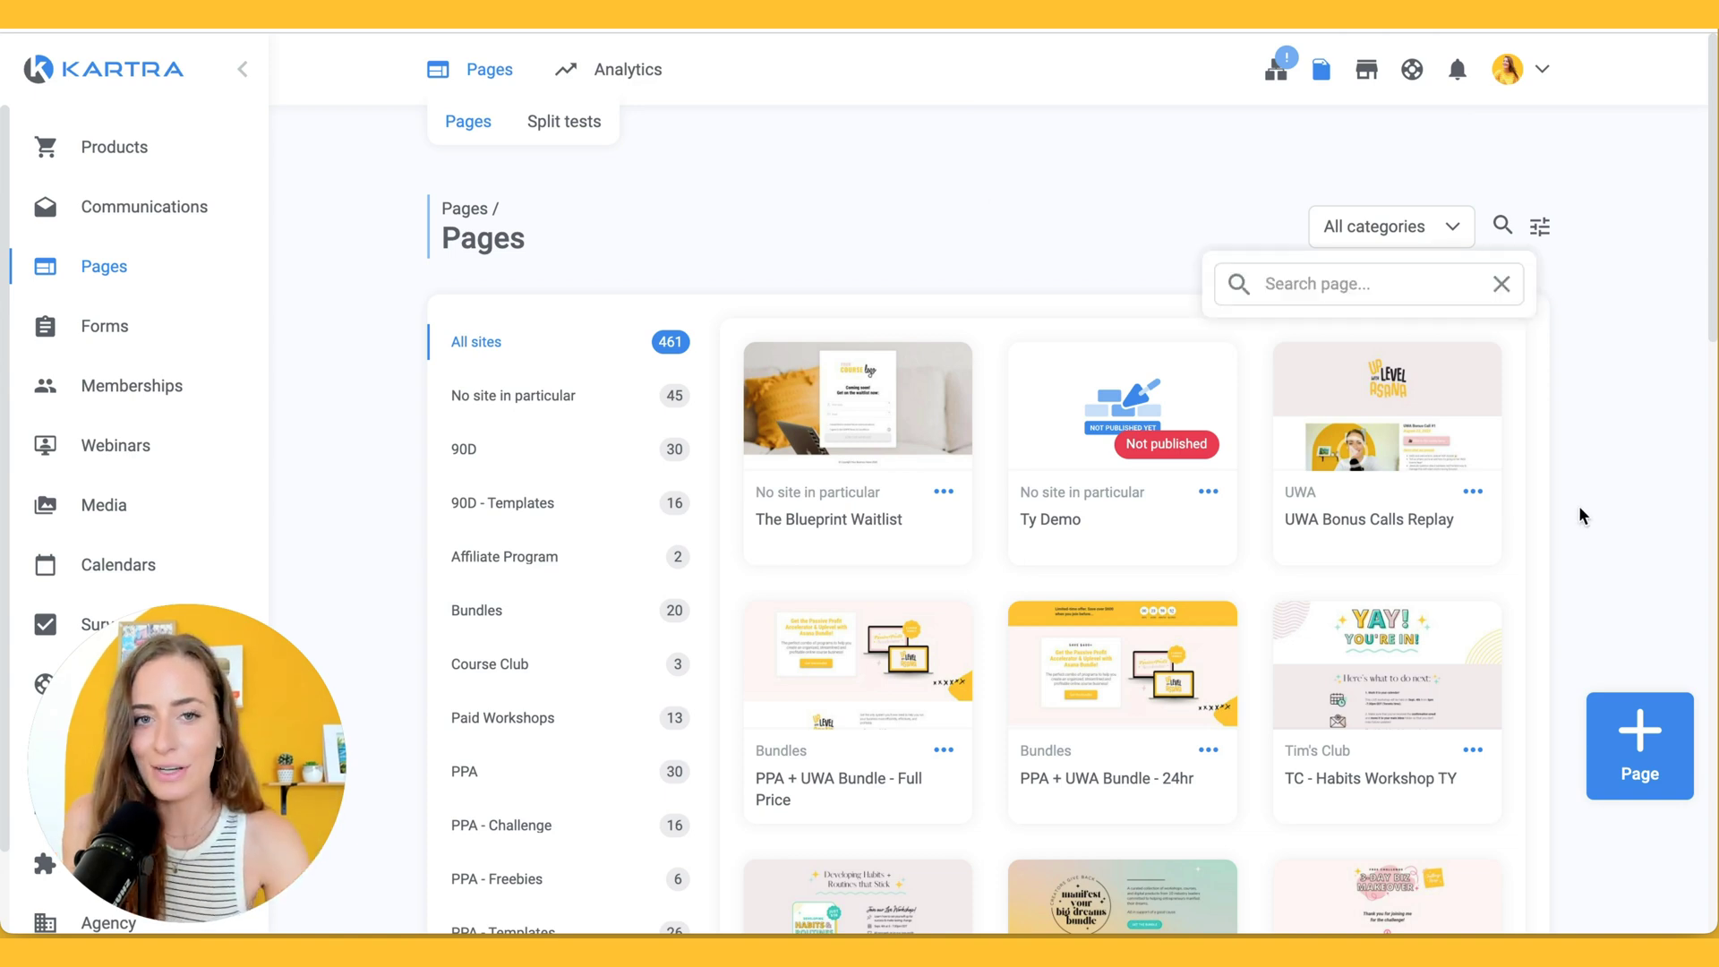
left_click(1323, 287)
type("thank you")
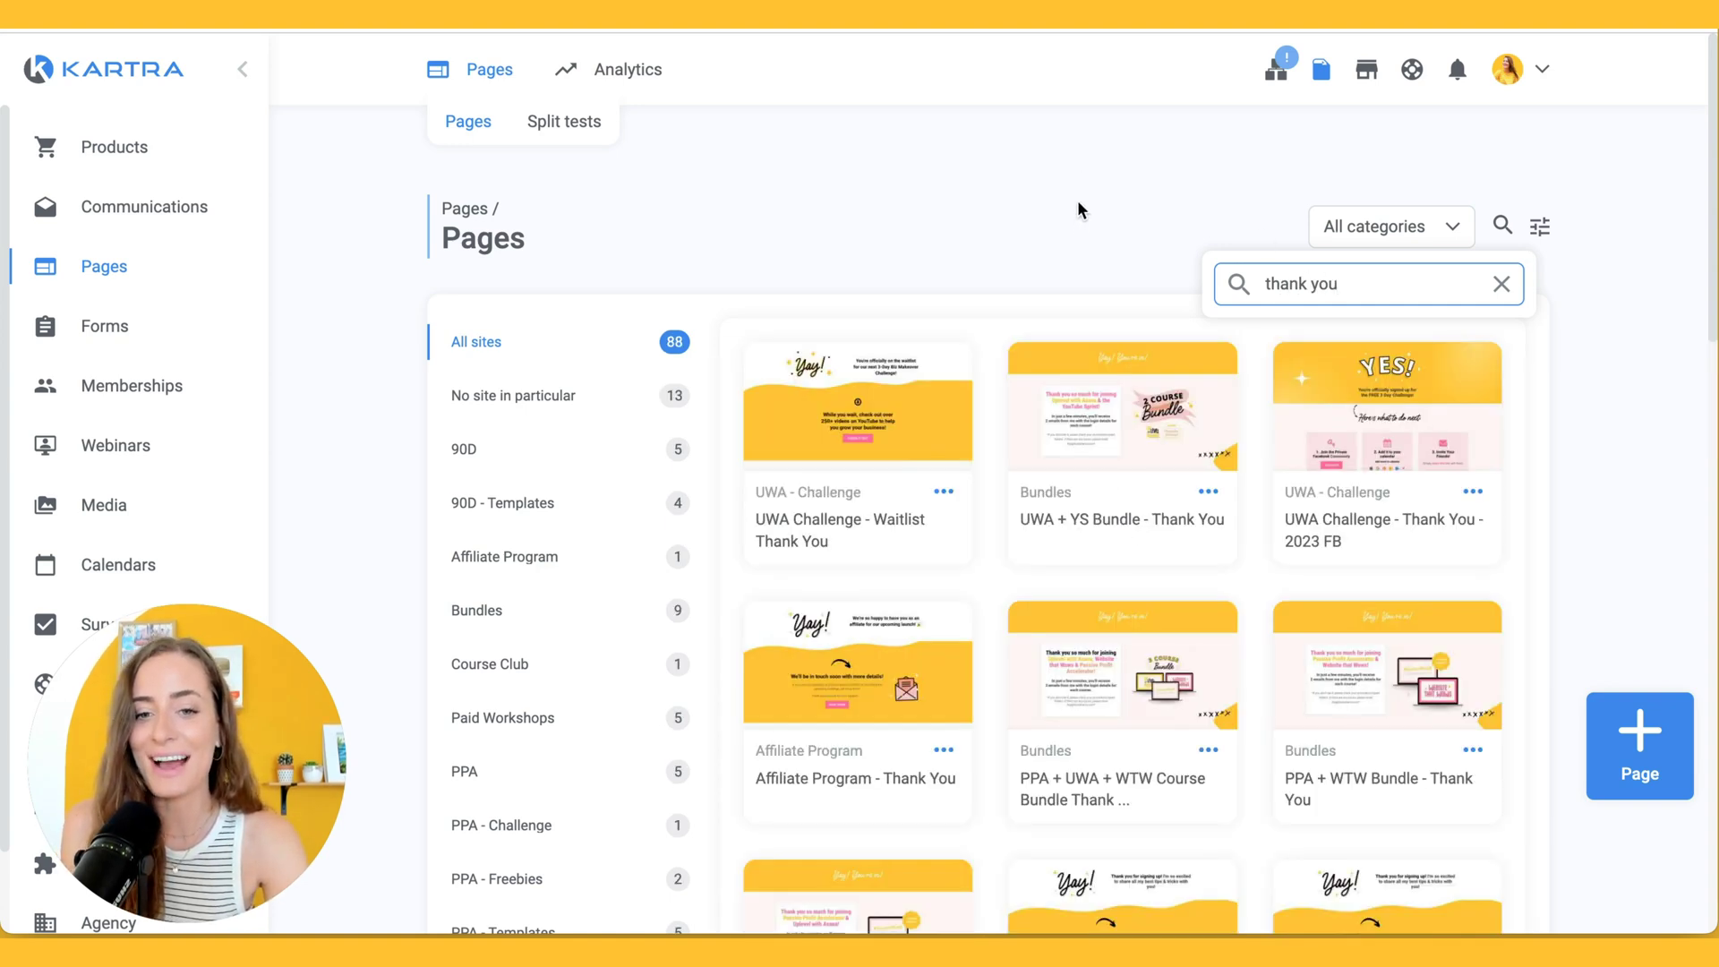
left_click(945, 752)
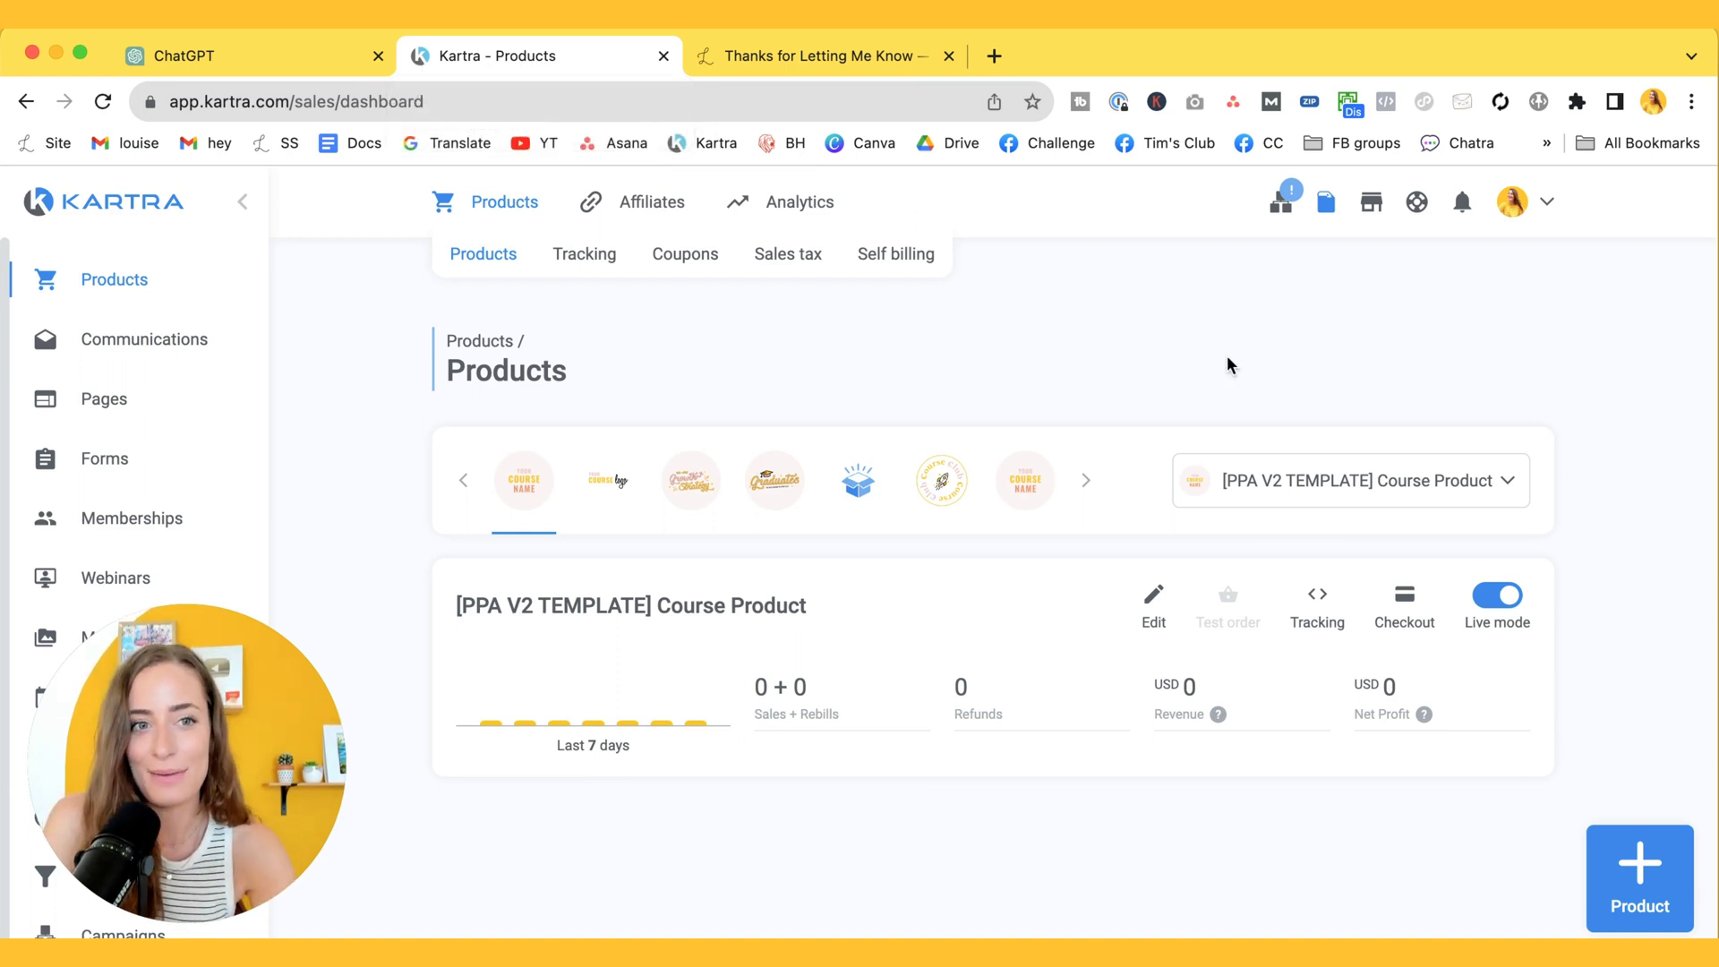
left_click(1525, 209)
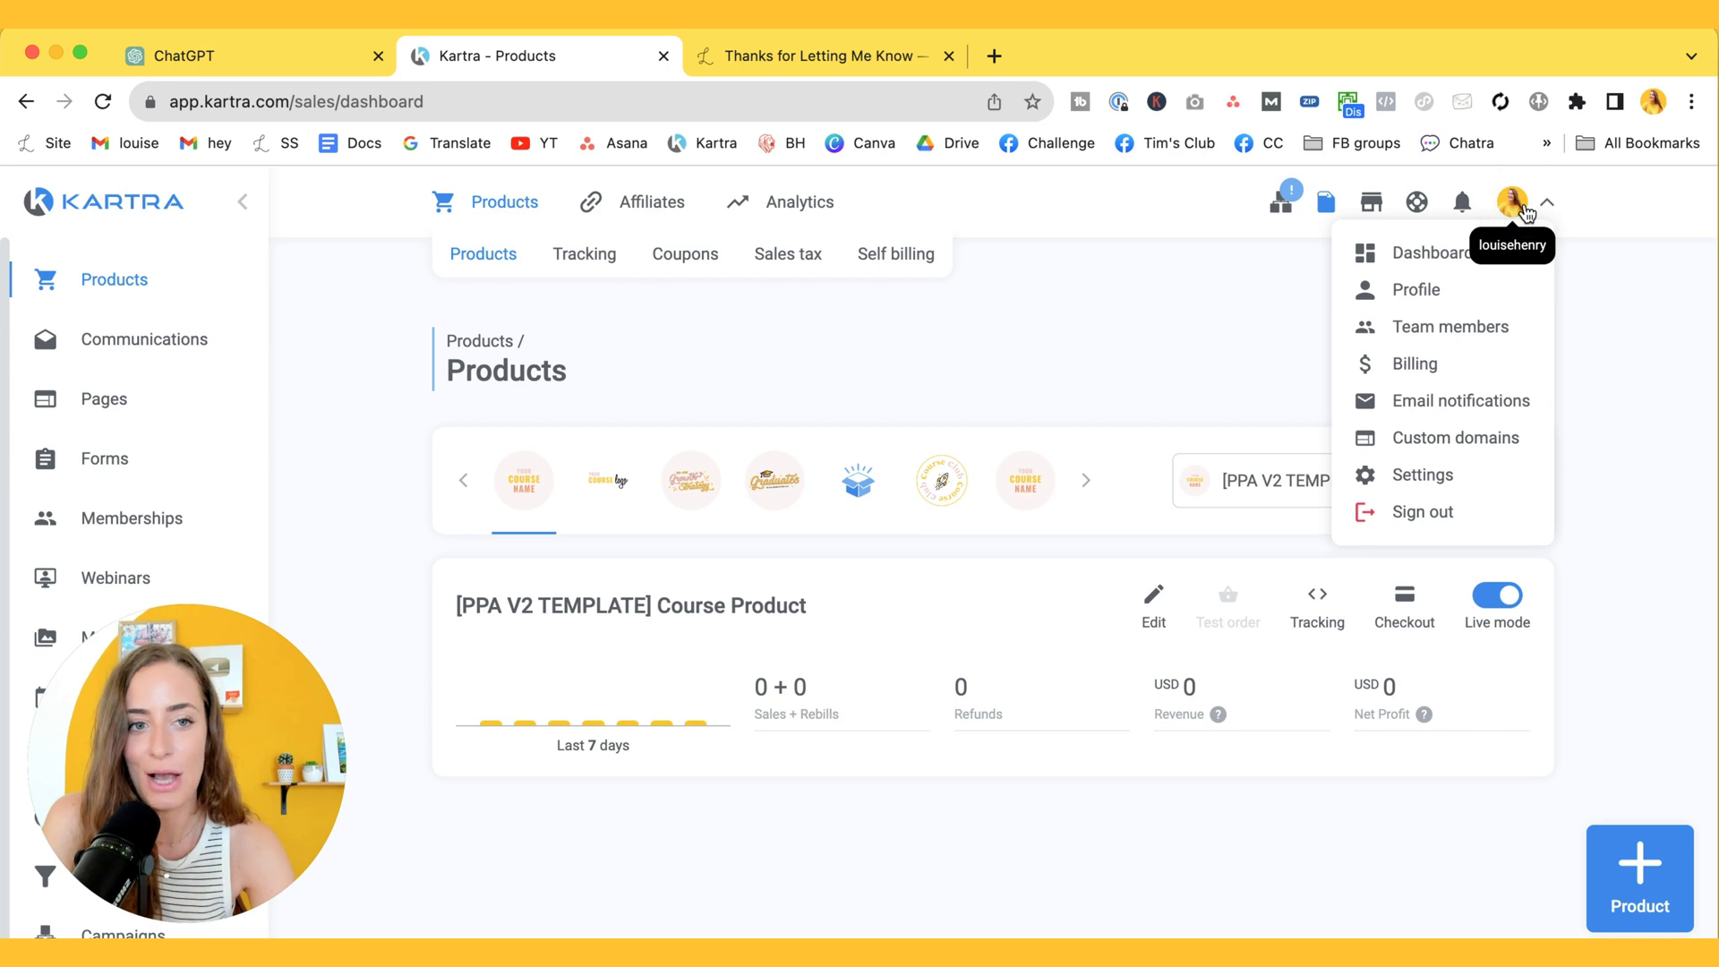
left_click(1422, 439)
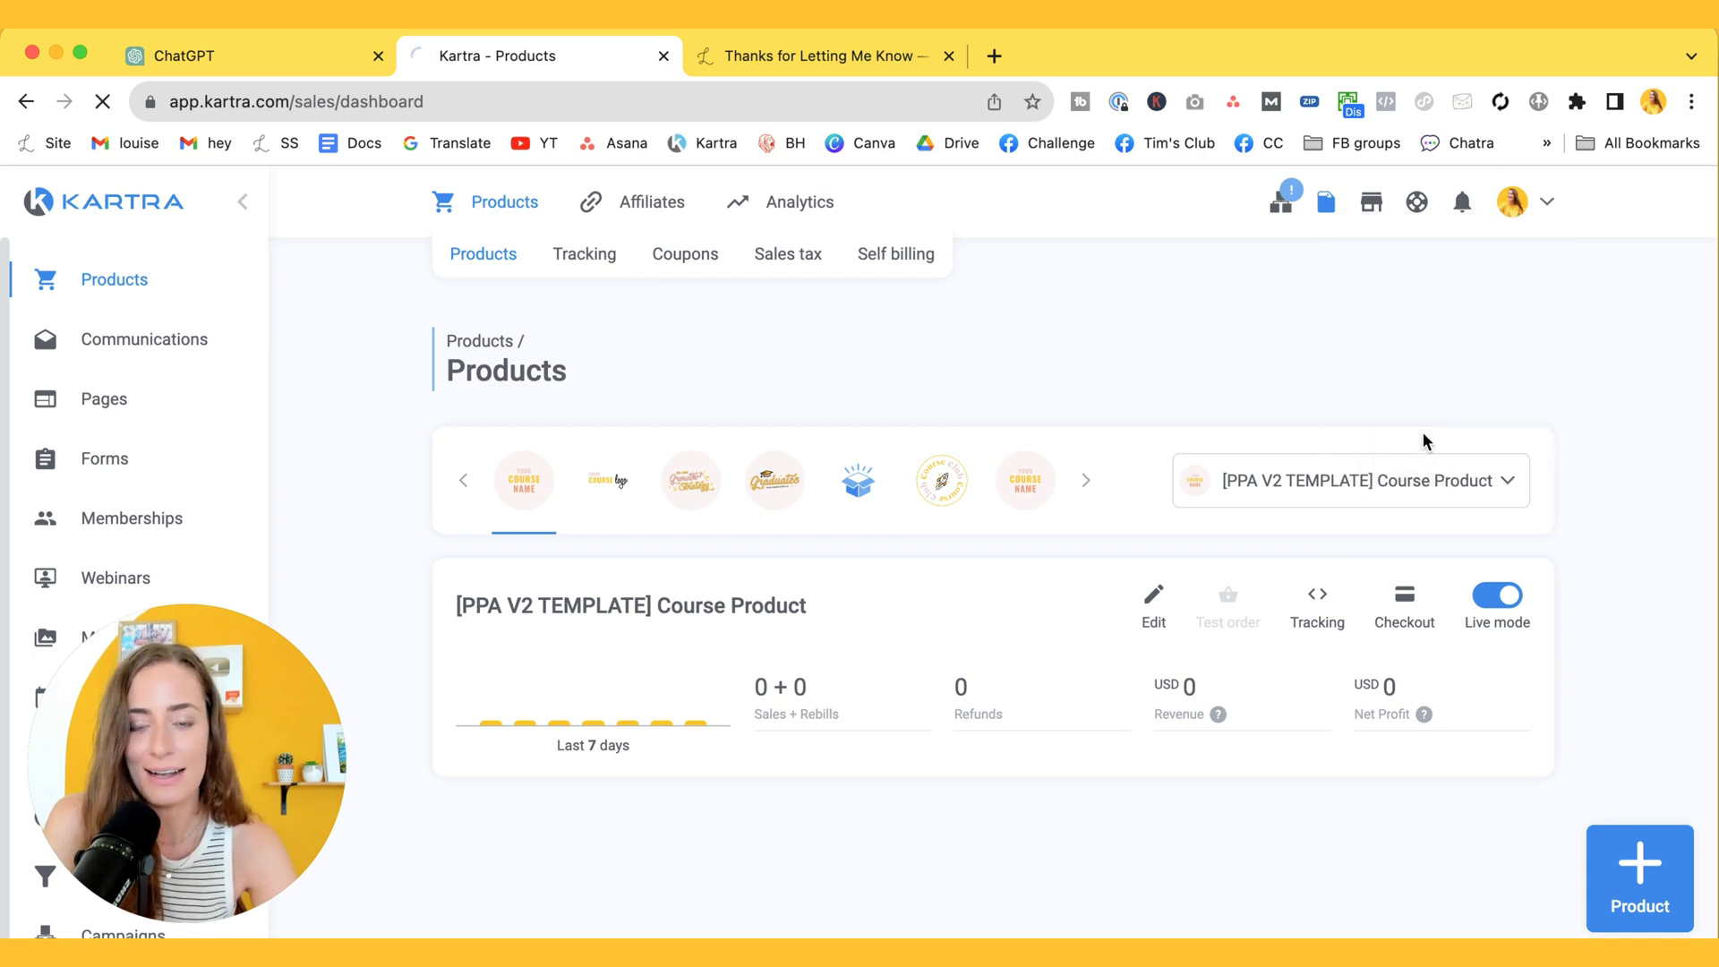
scroll(1185, 432, "down", 2)
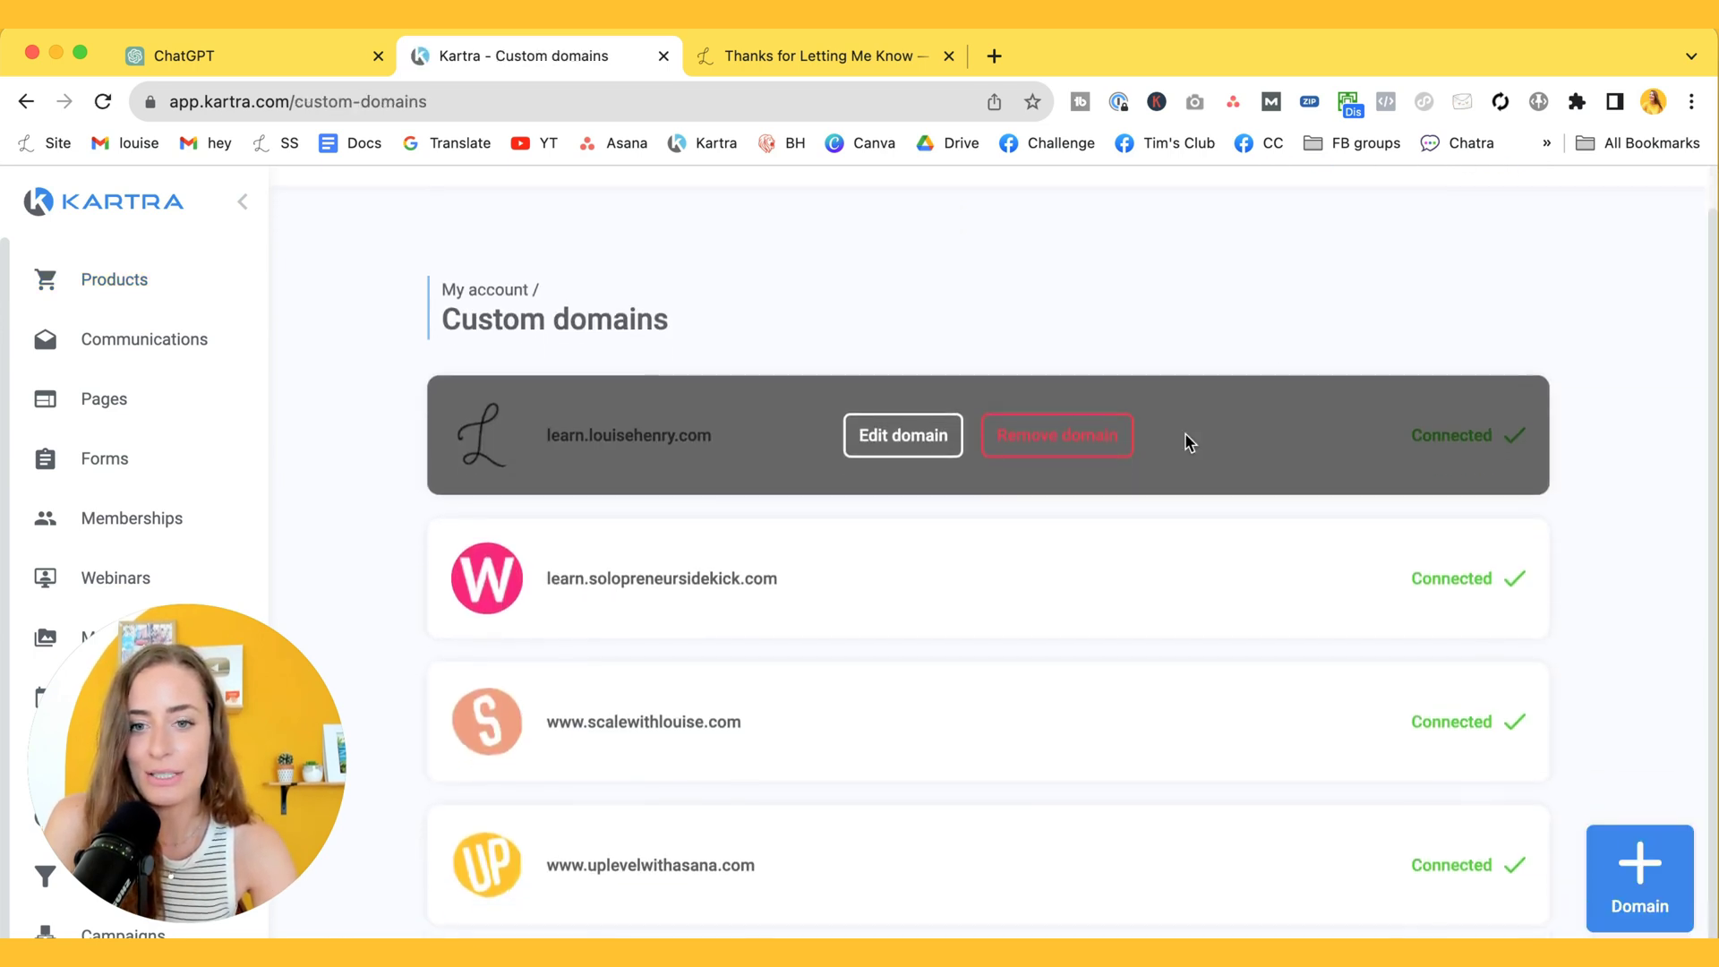
scroll(1647, 513, "up", 1)
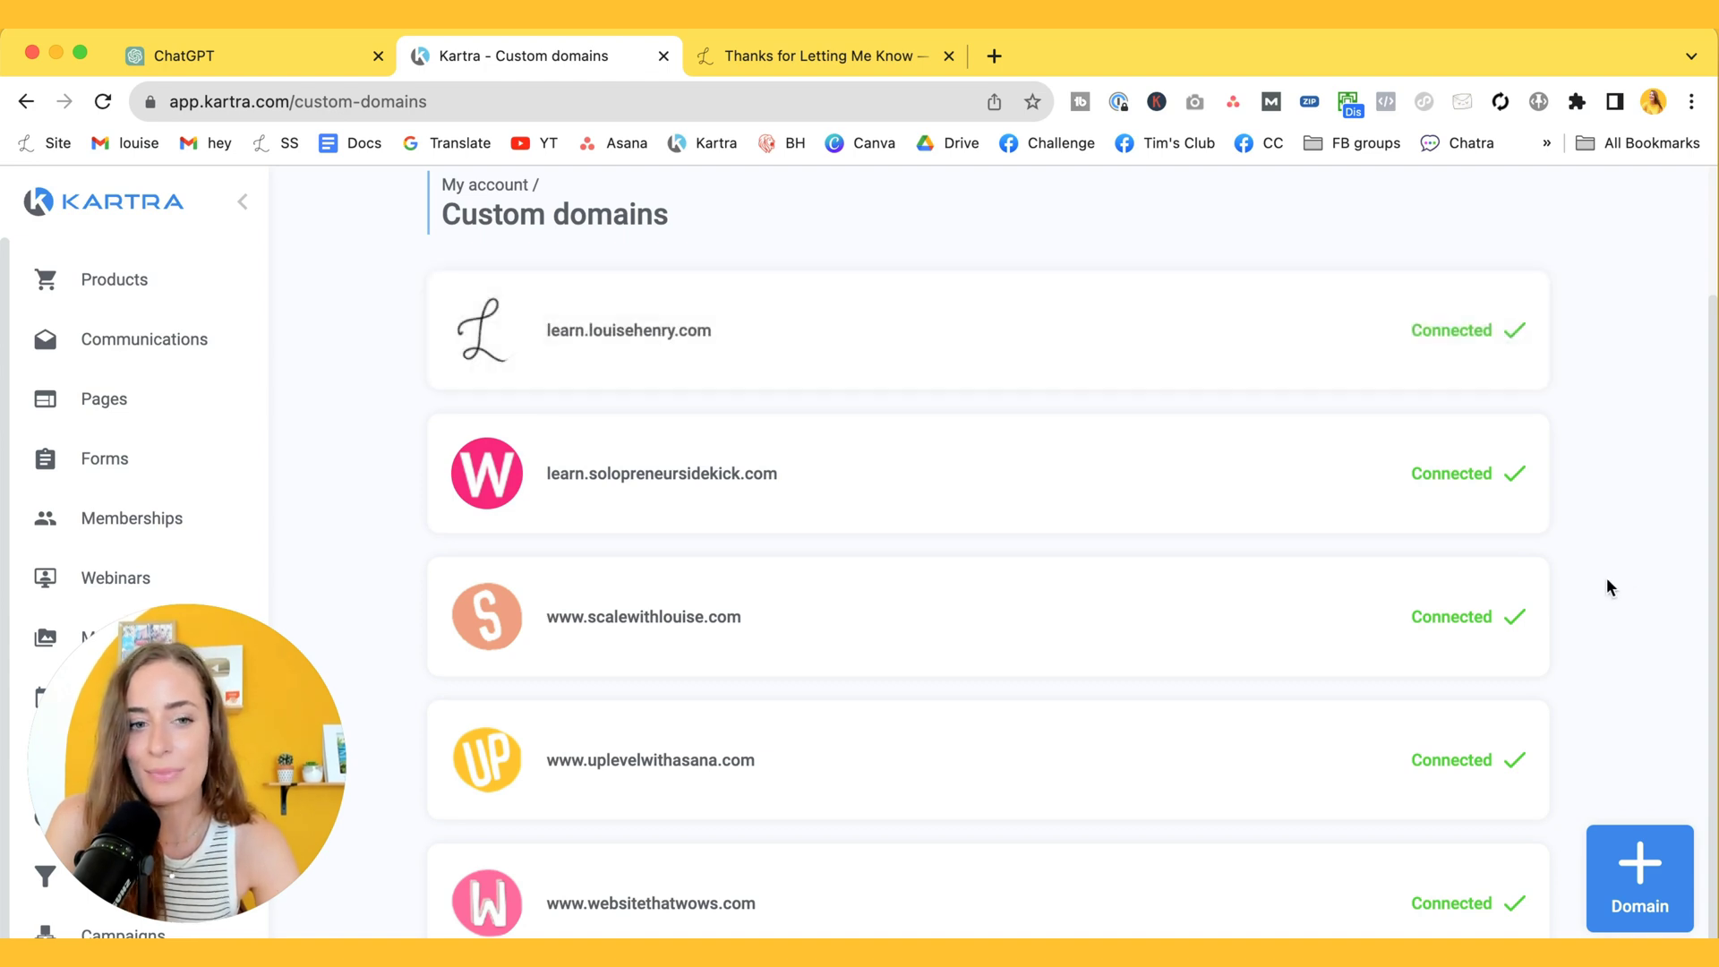
scroll(1606, 580, "down", 1)
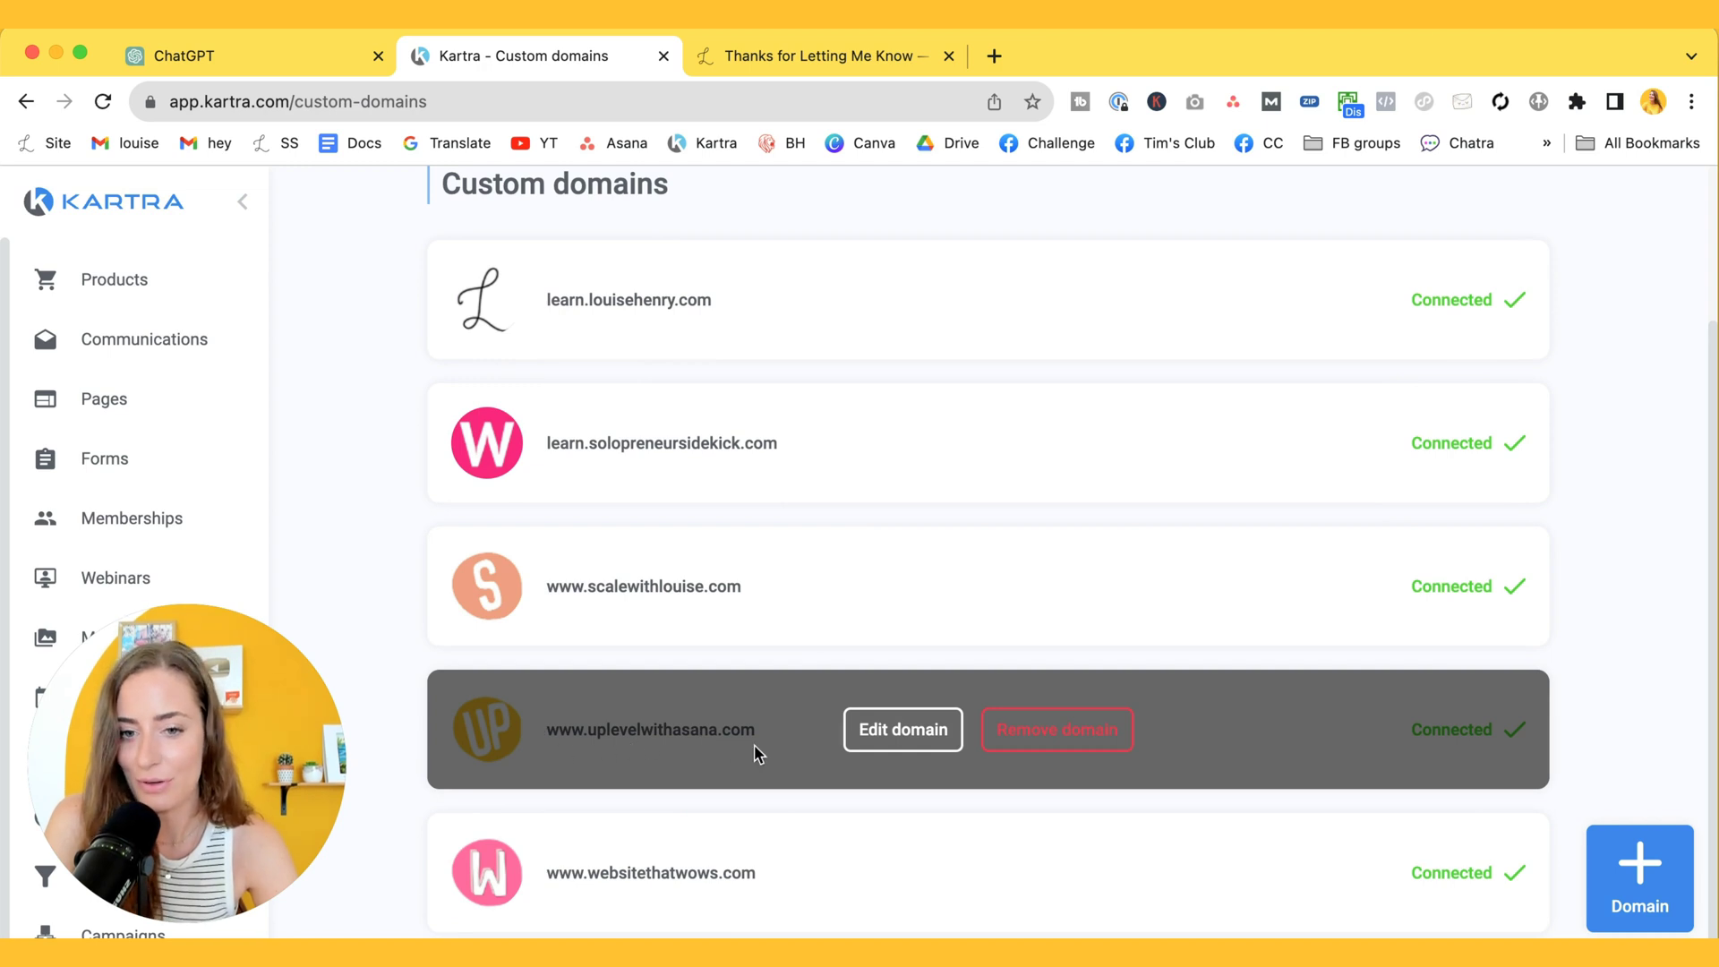
left_click(888, 733)
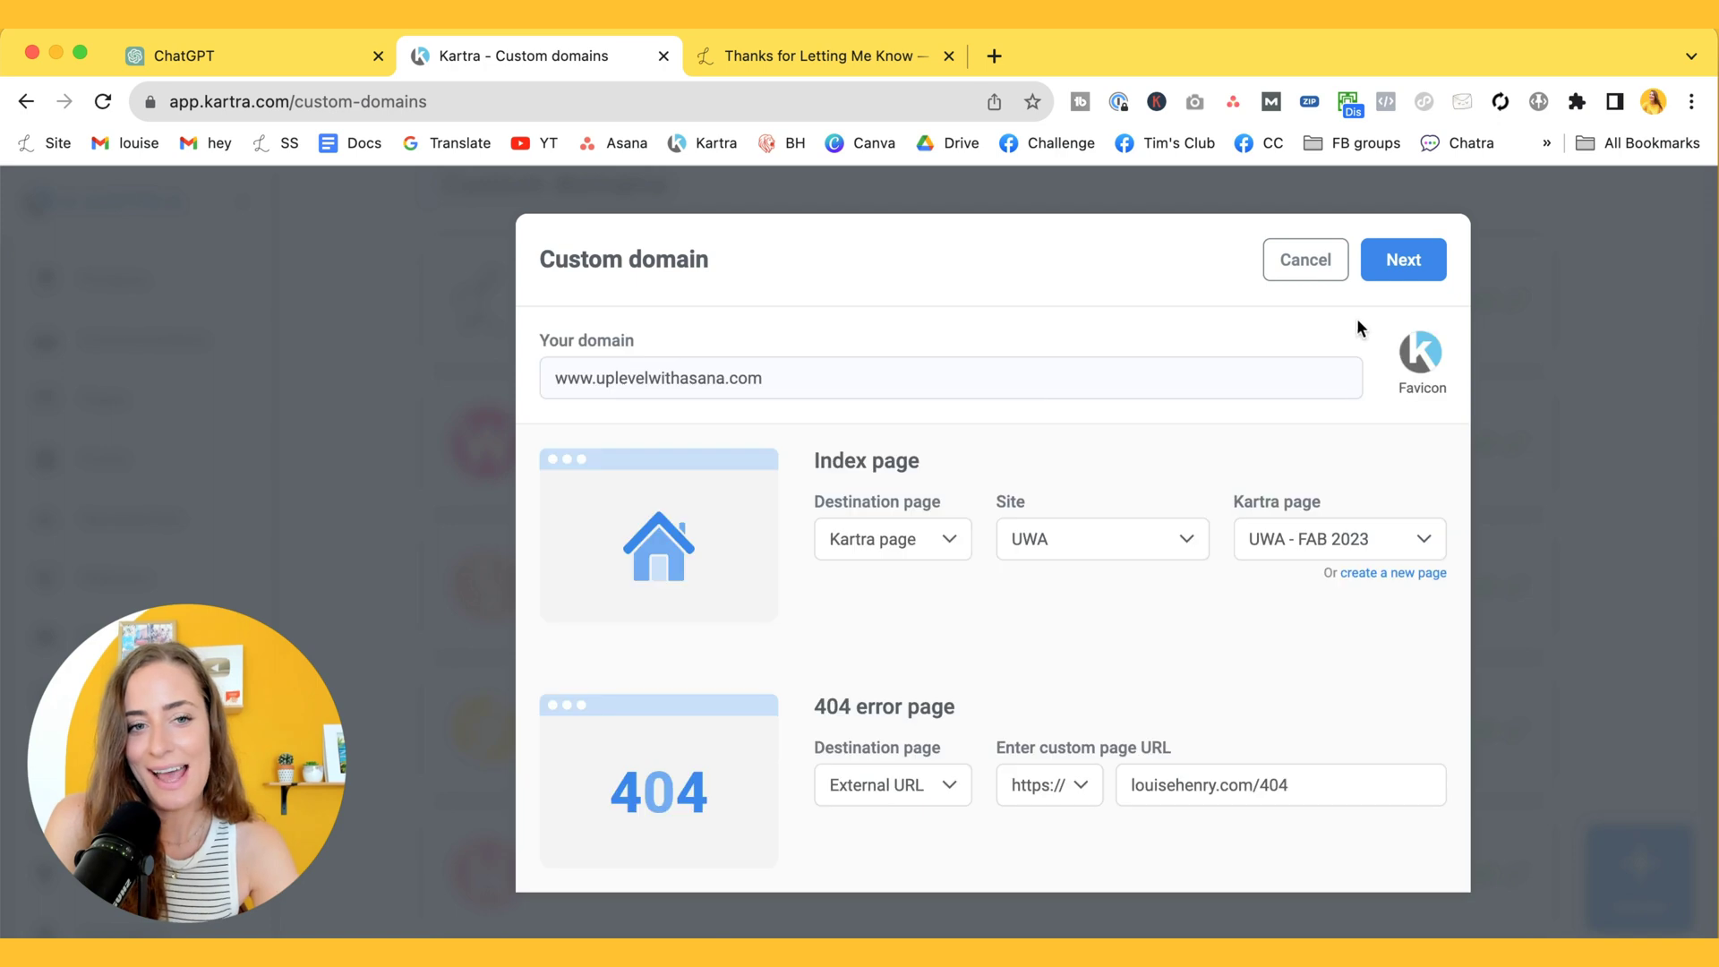
Search the image library for "favicon", set the yellow UP image as the domain's favicon, and save the domain.
left_click(1423, 358)
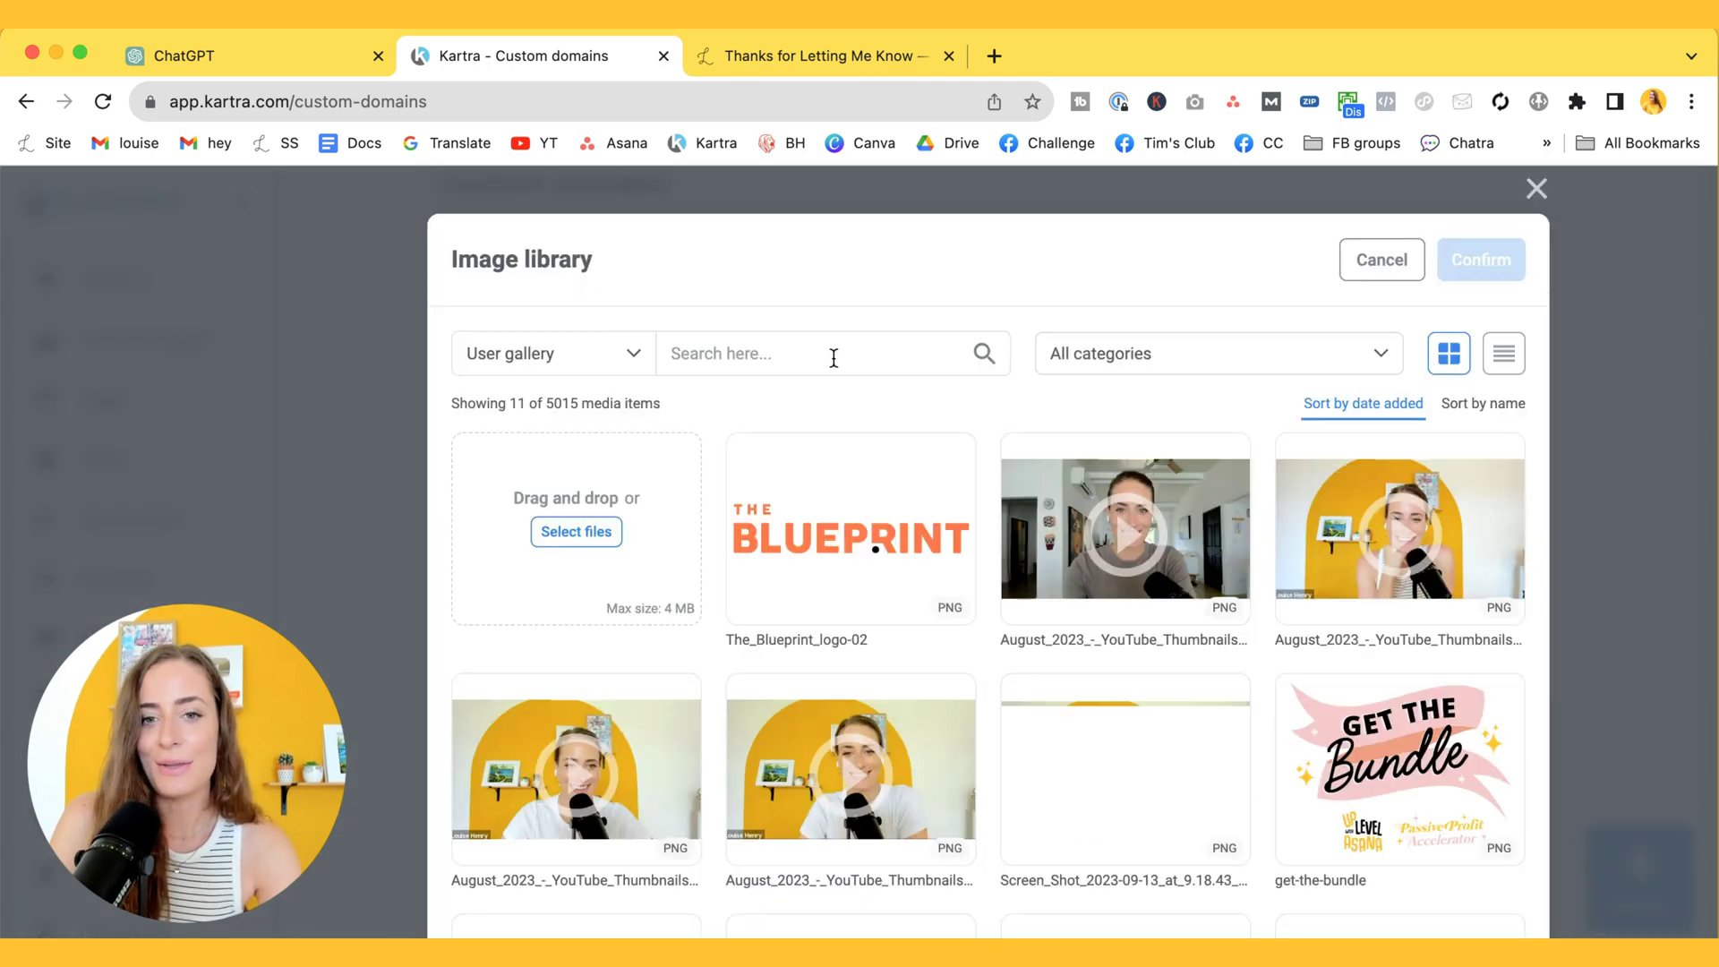
left_click(831, 355)
type("favicon")
scroll(1126, 457, "down", 1)
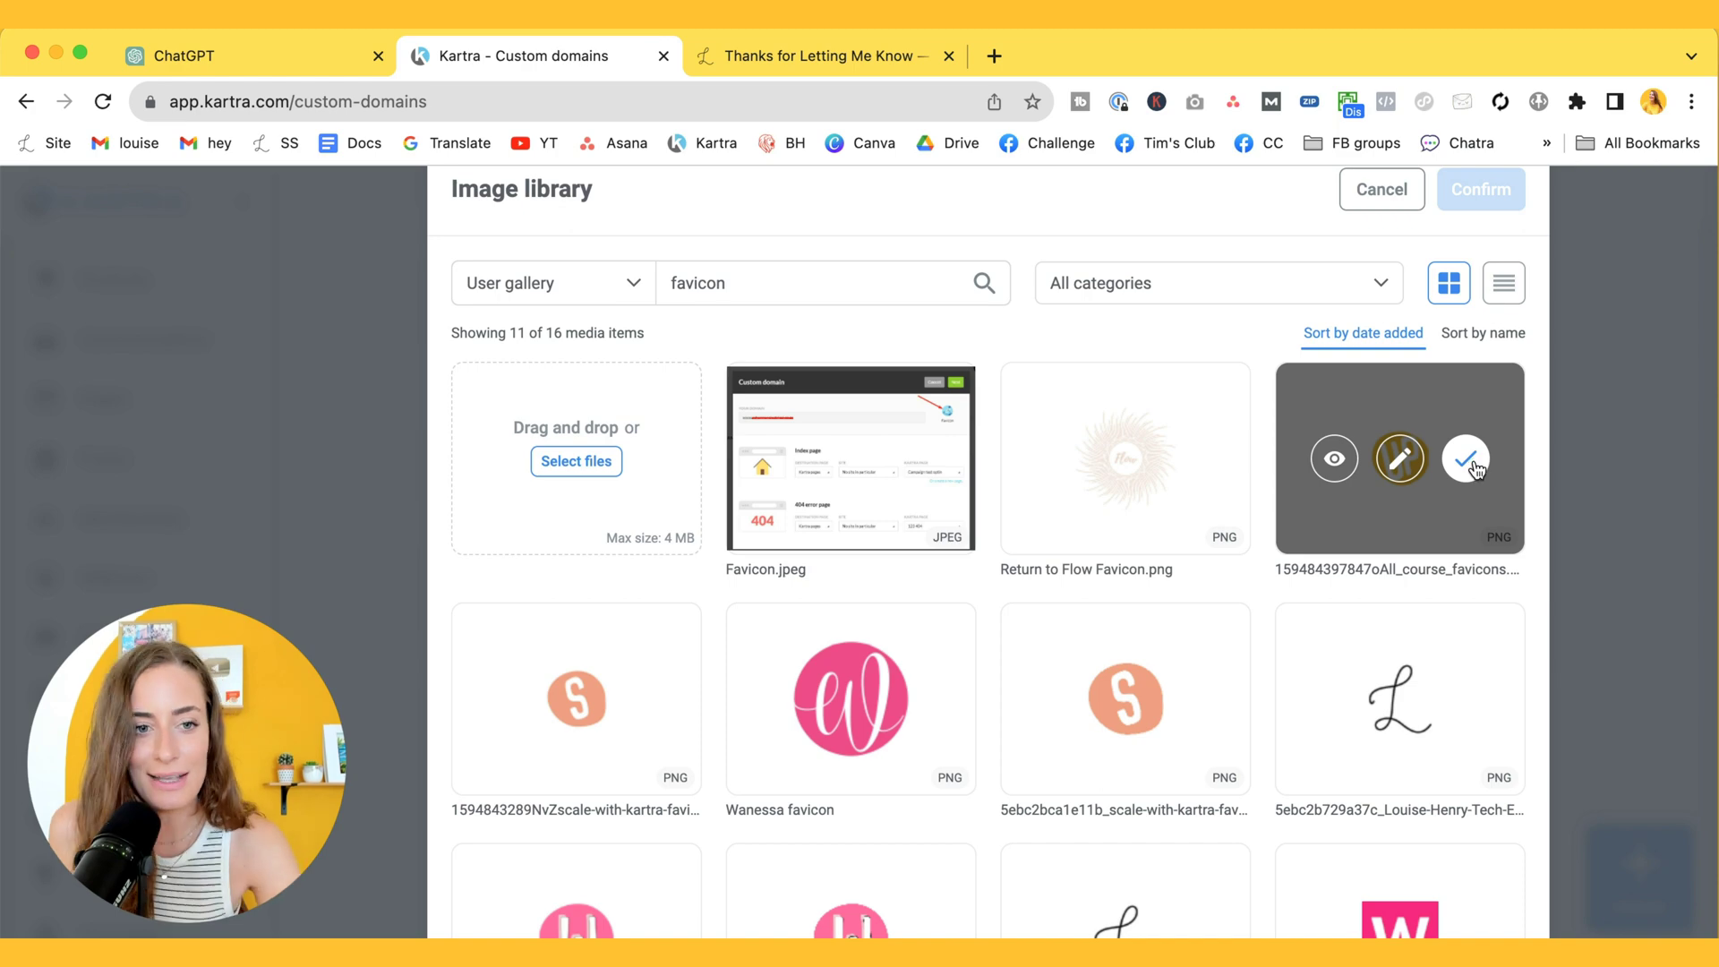
left_click(1469, 460)
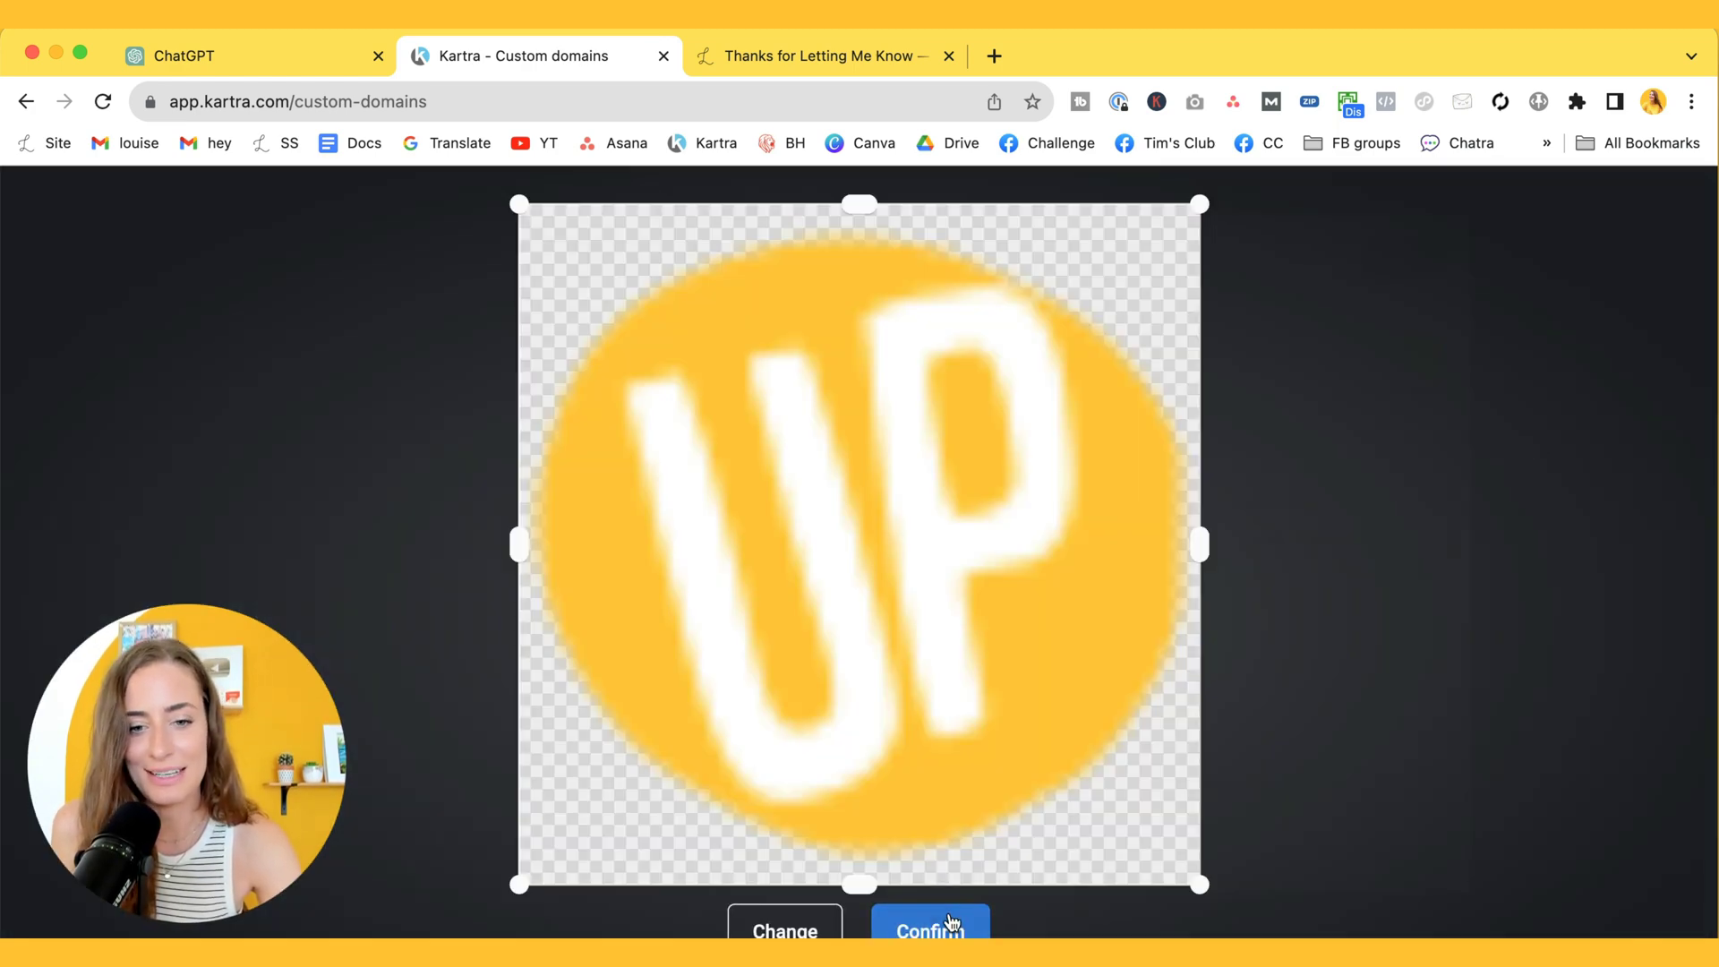
left_click(952, 931)
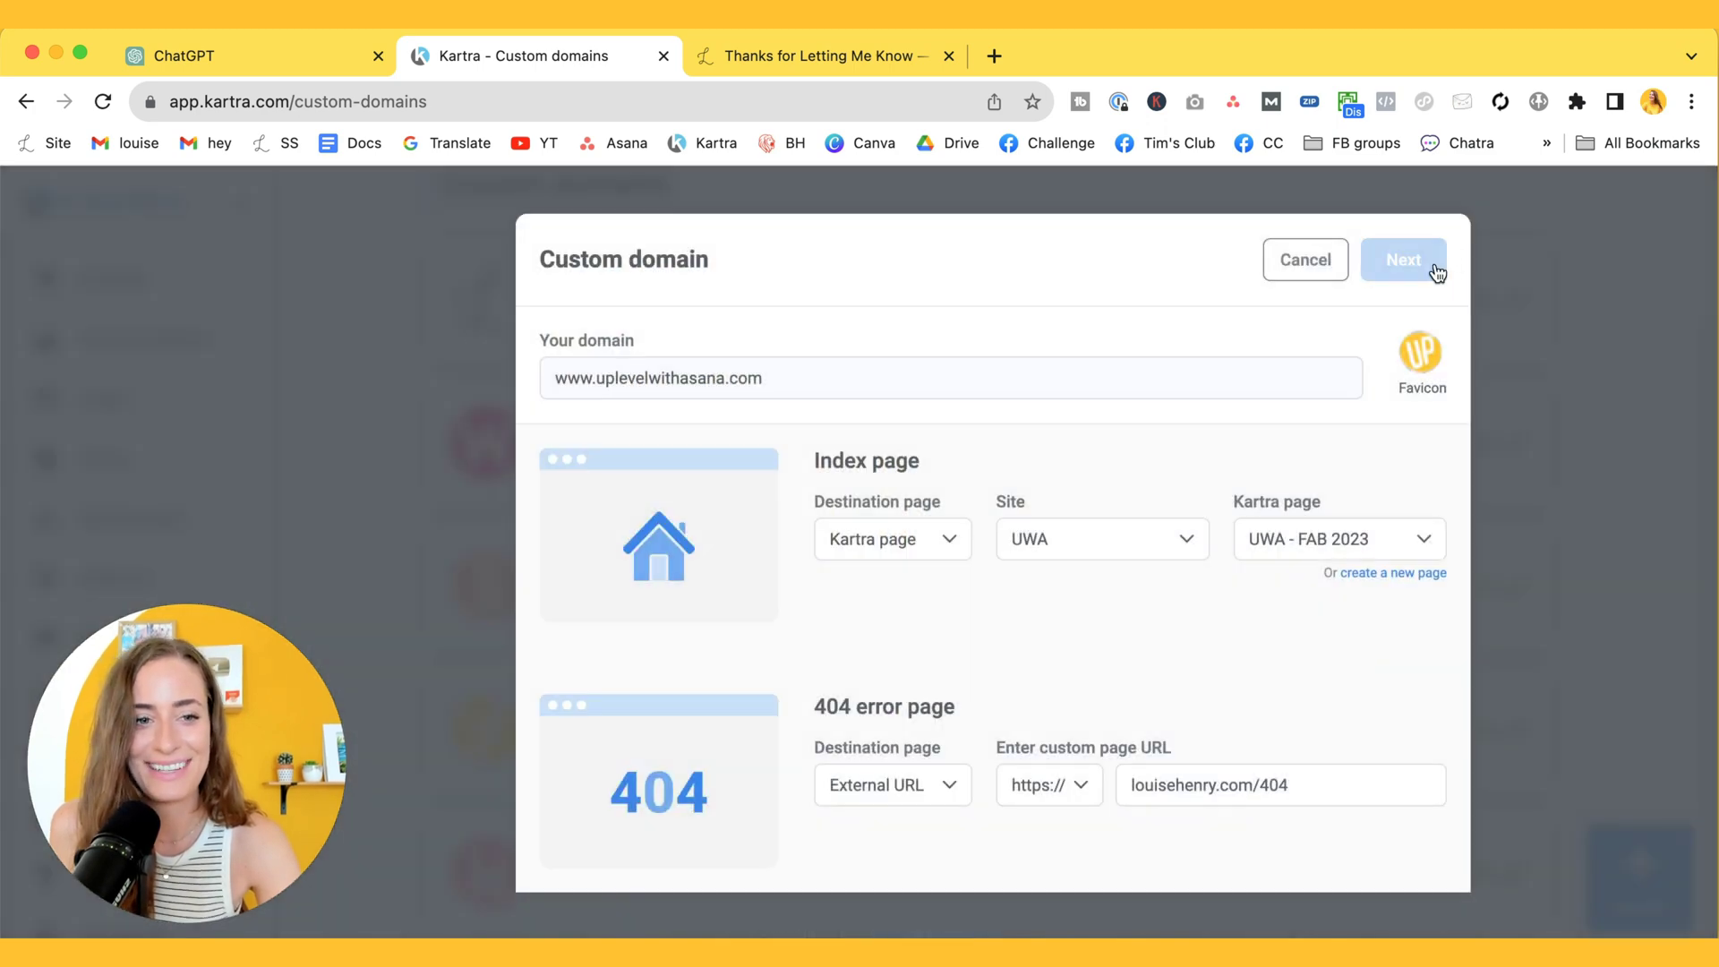
left_click(1437, 271)
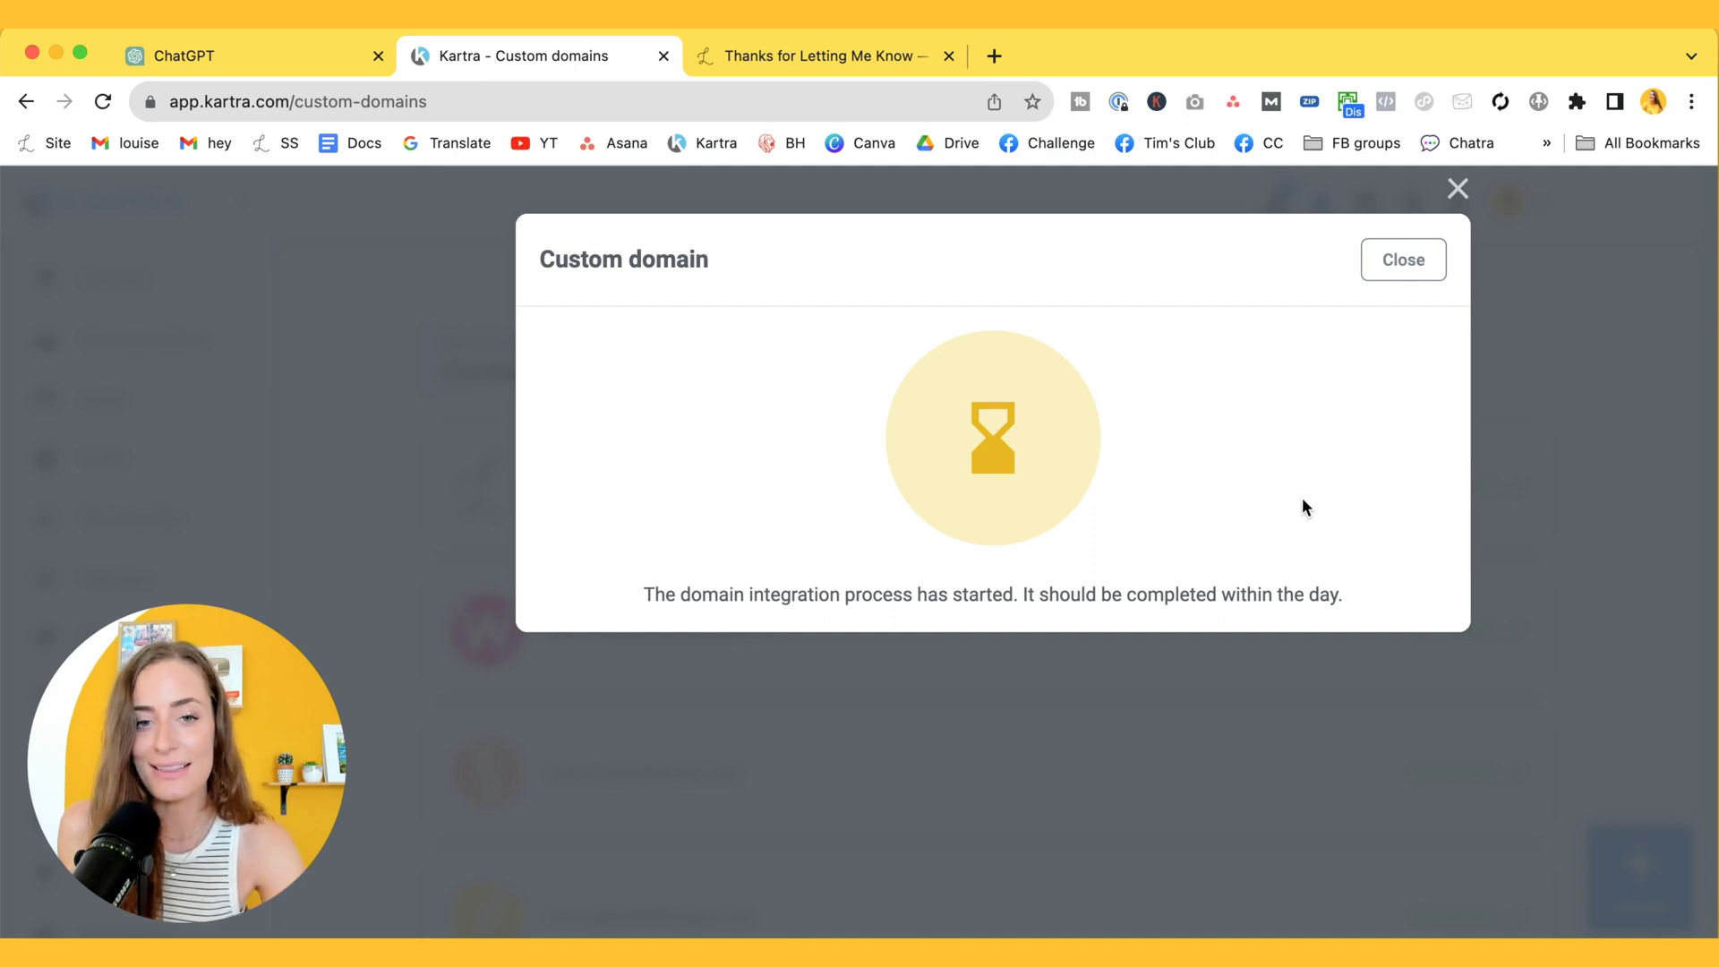
key("Escape")
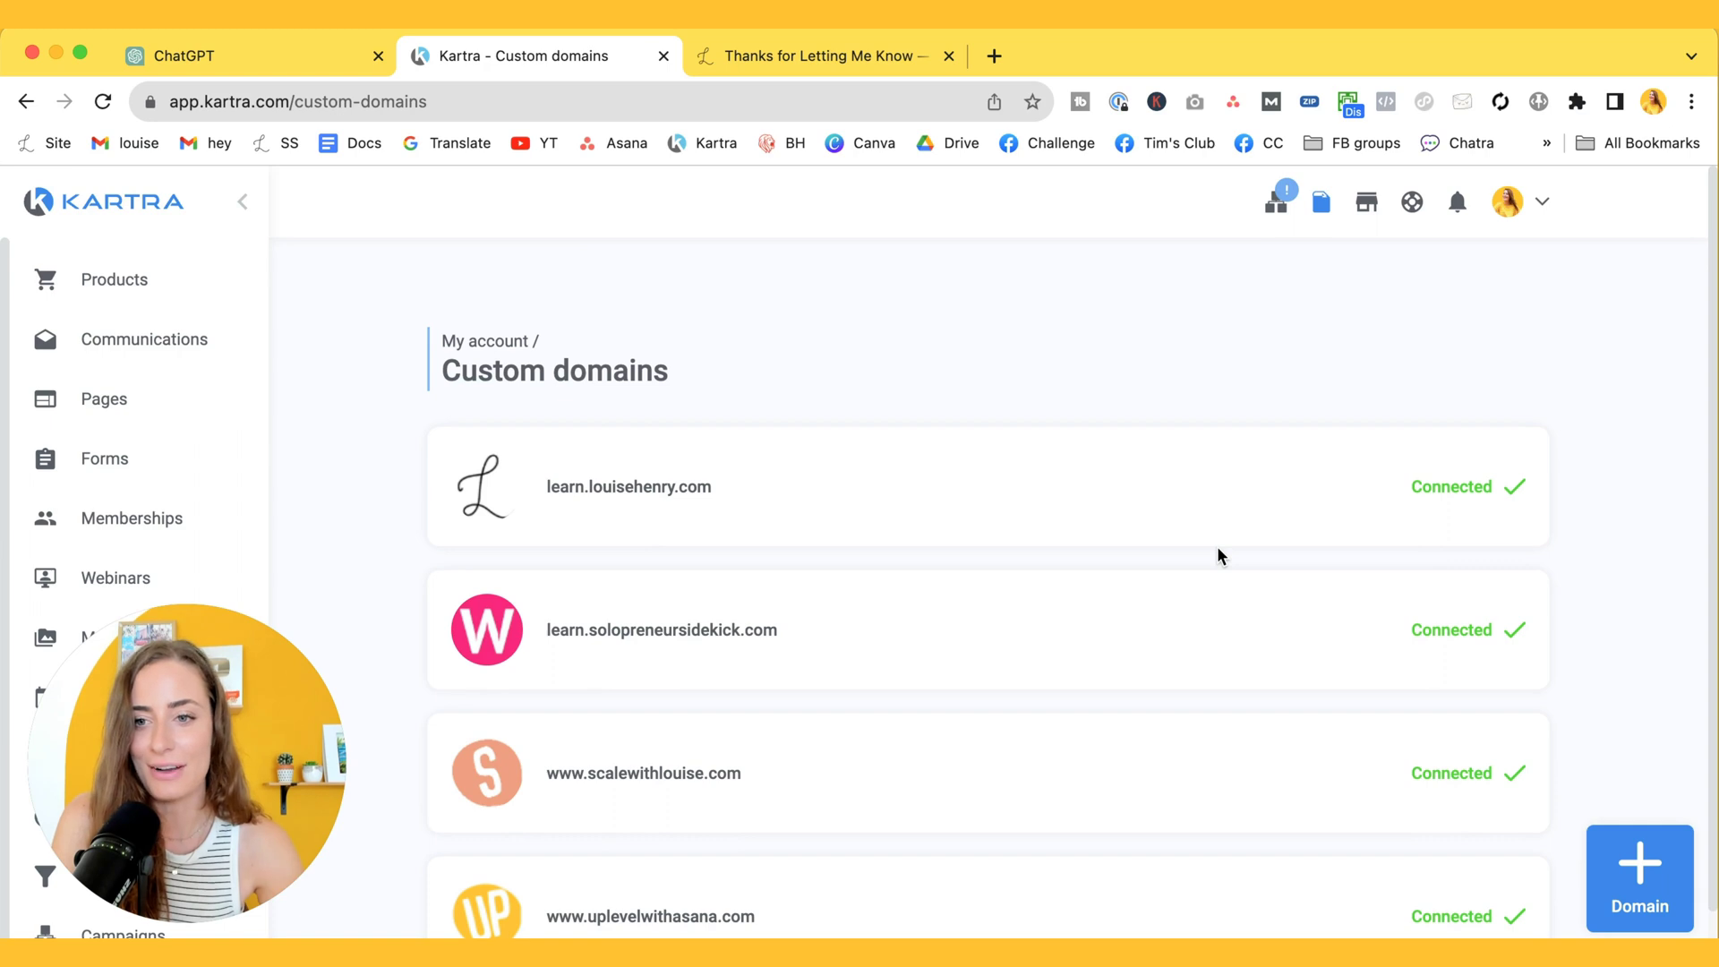
Open the Ty Demo page in the page builder and publish it live with a direct page link.
left_click(183, 392)
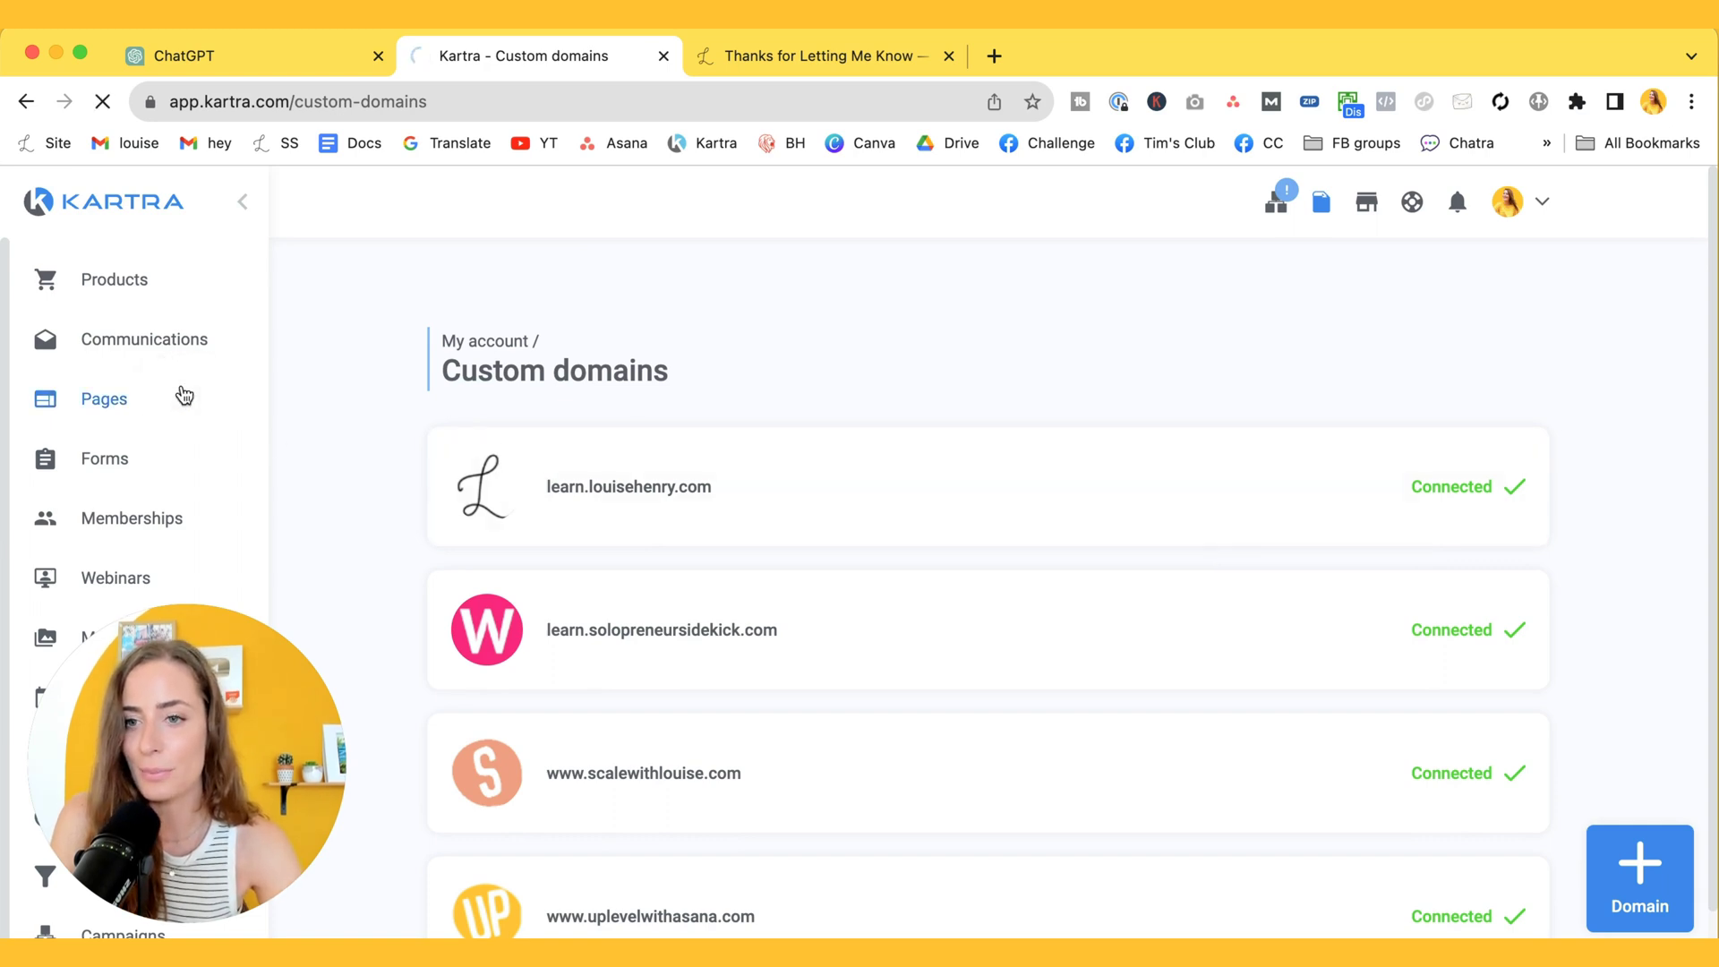
scroll(961, 384, "down", 1)
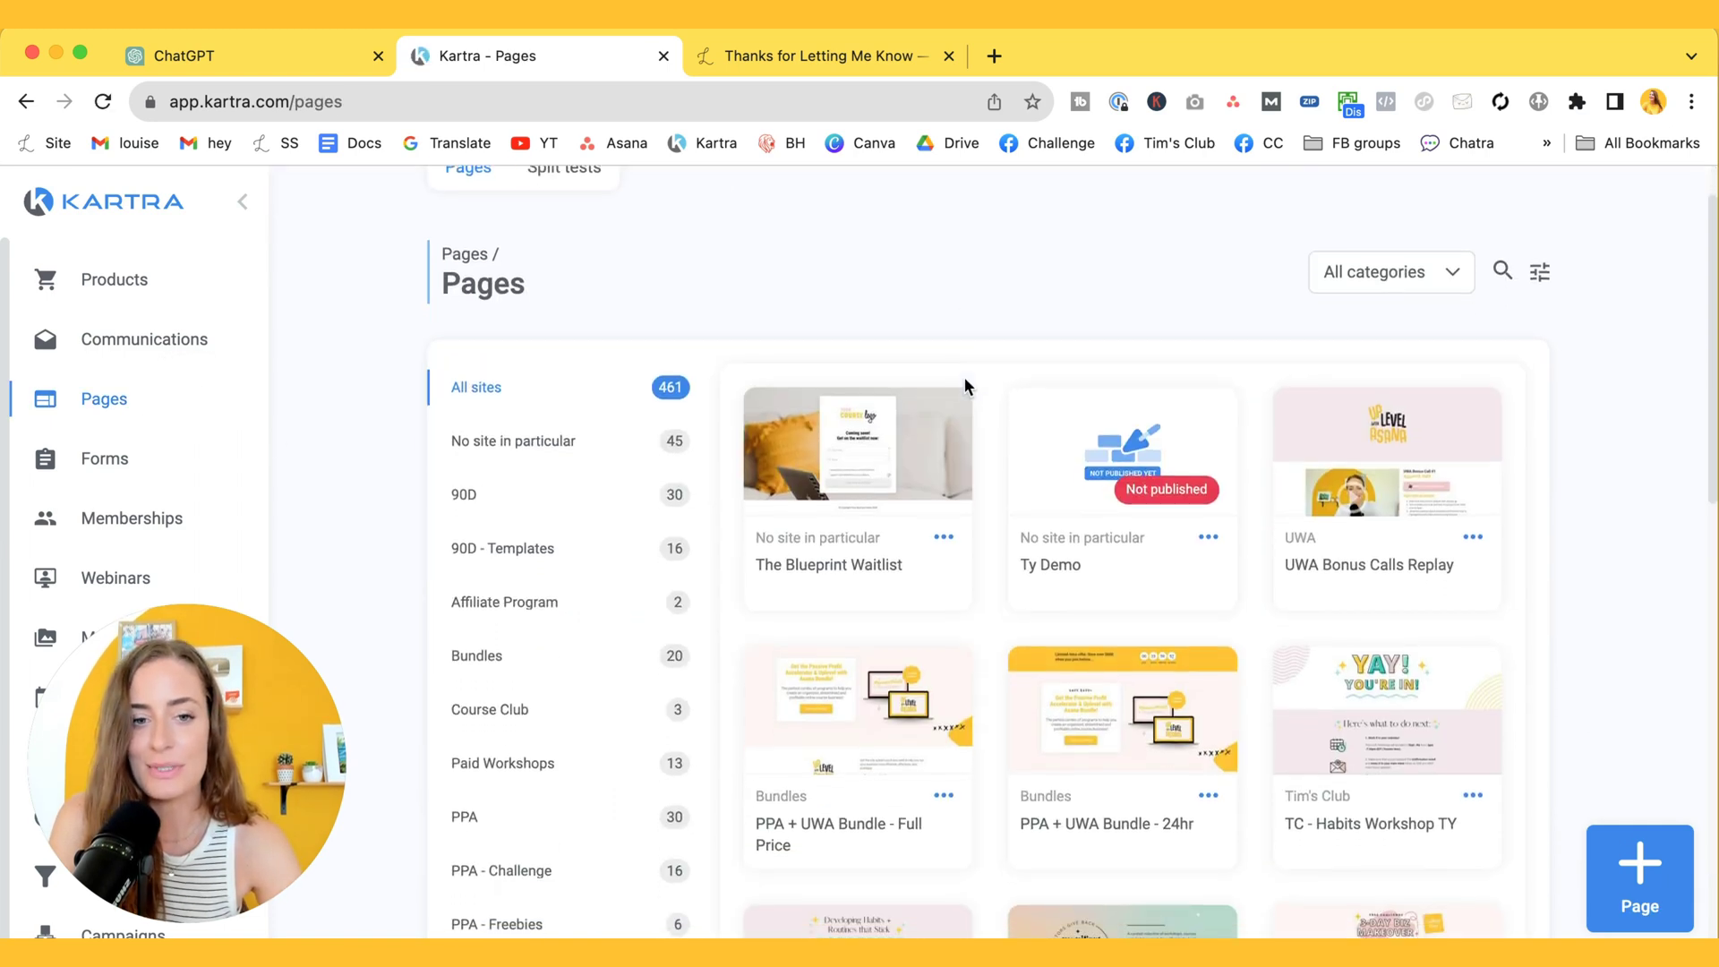
left_click(1208, 538)
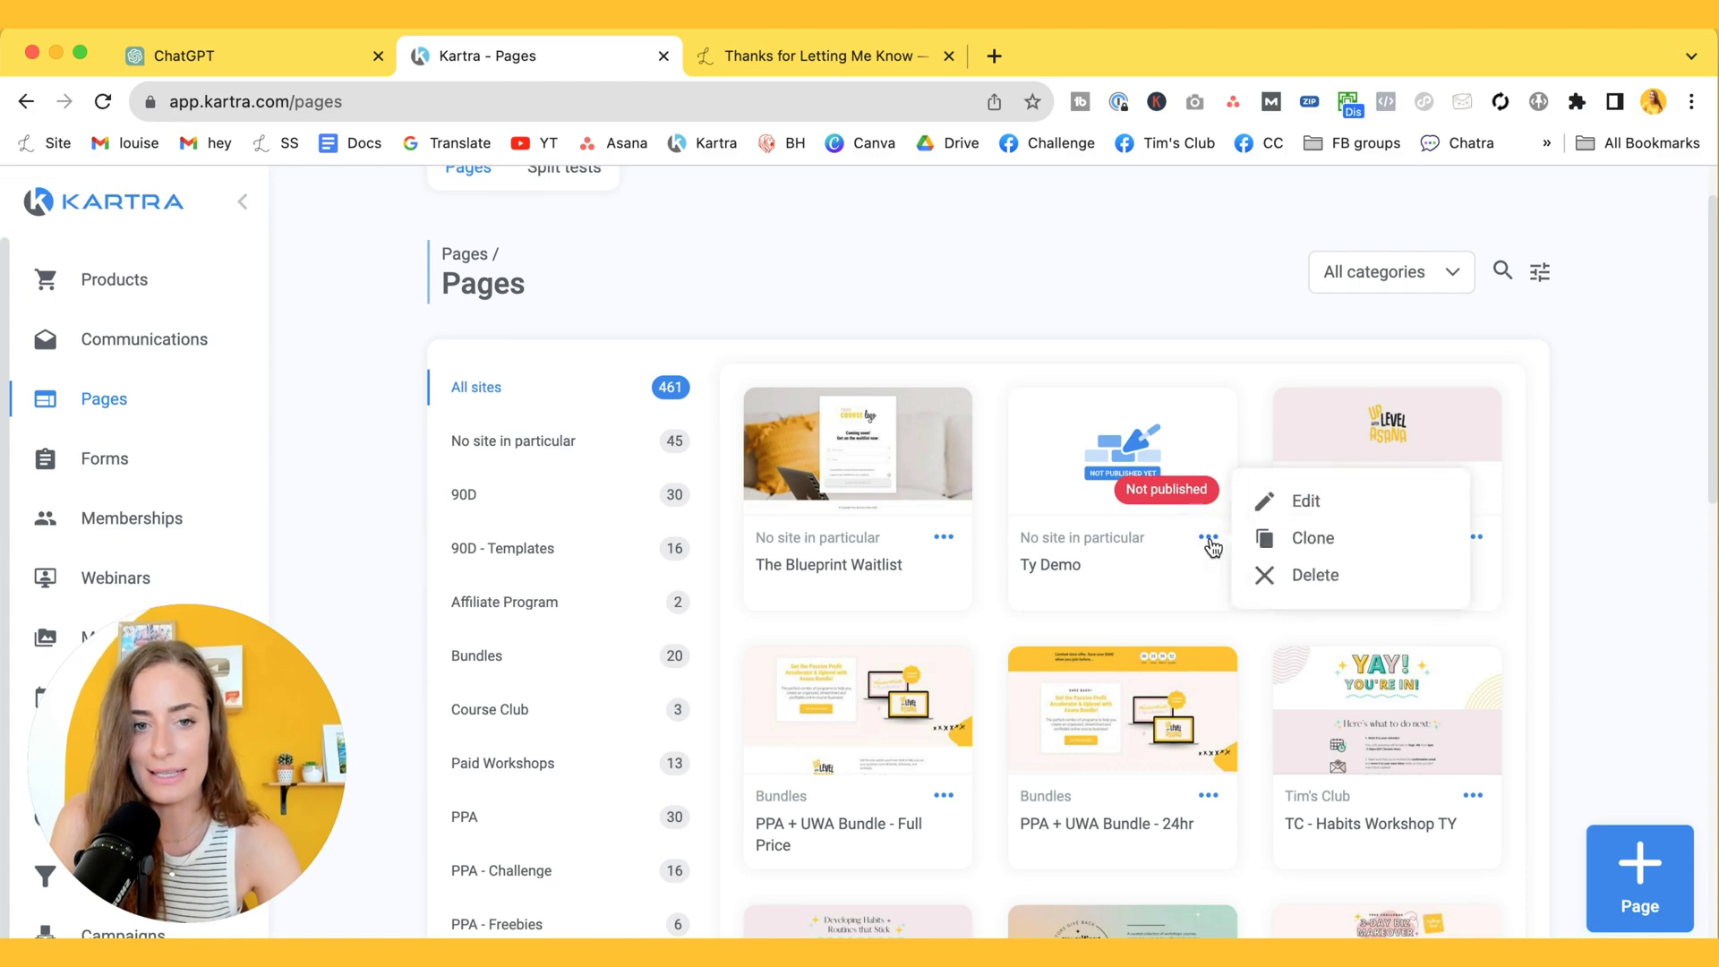
left_click(1284, 500)
left_click(1639, 219)
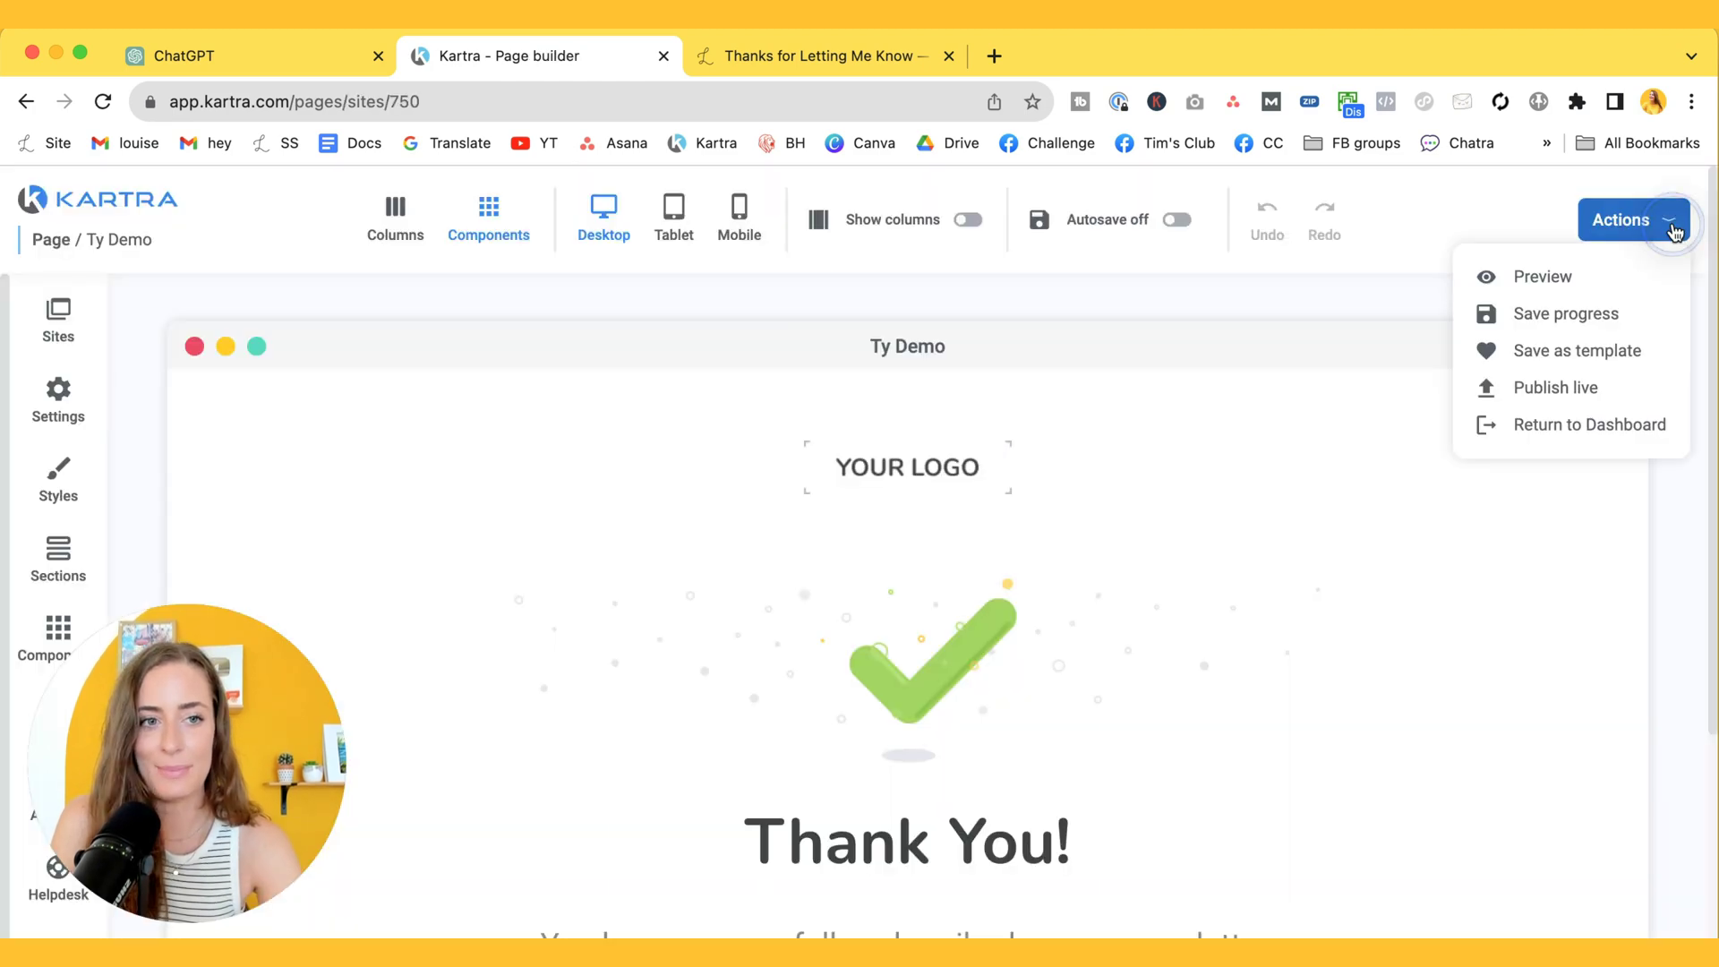
left_click(1555, 388)
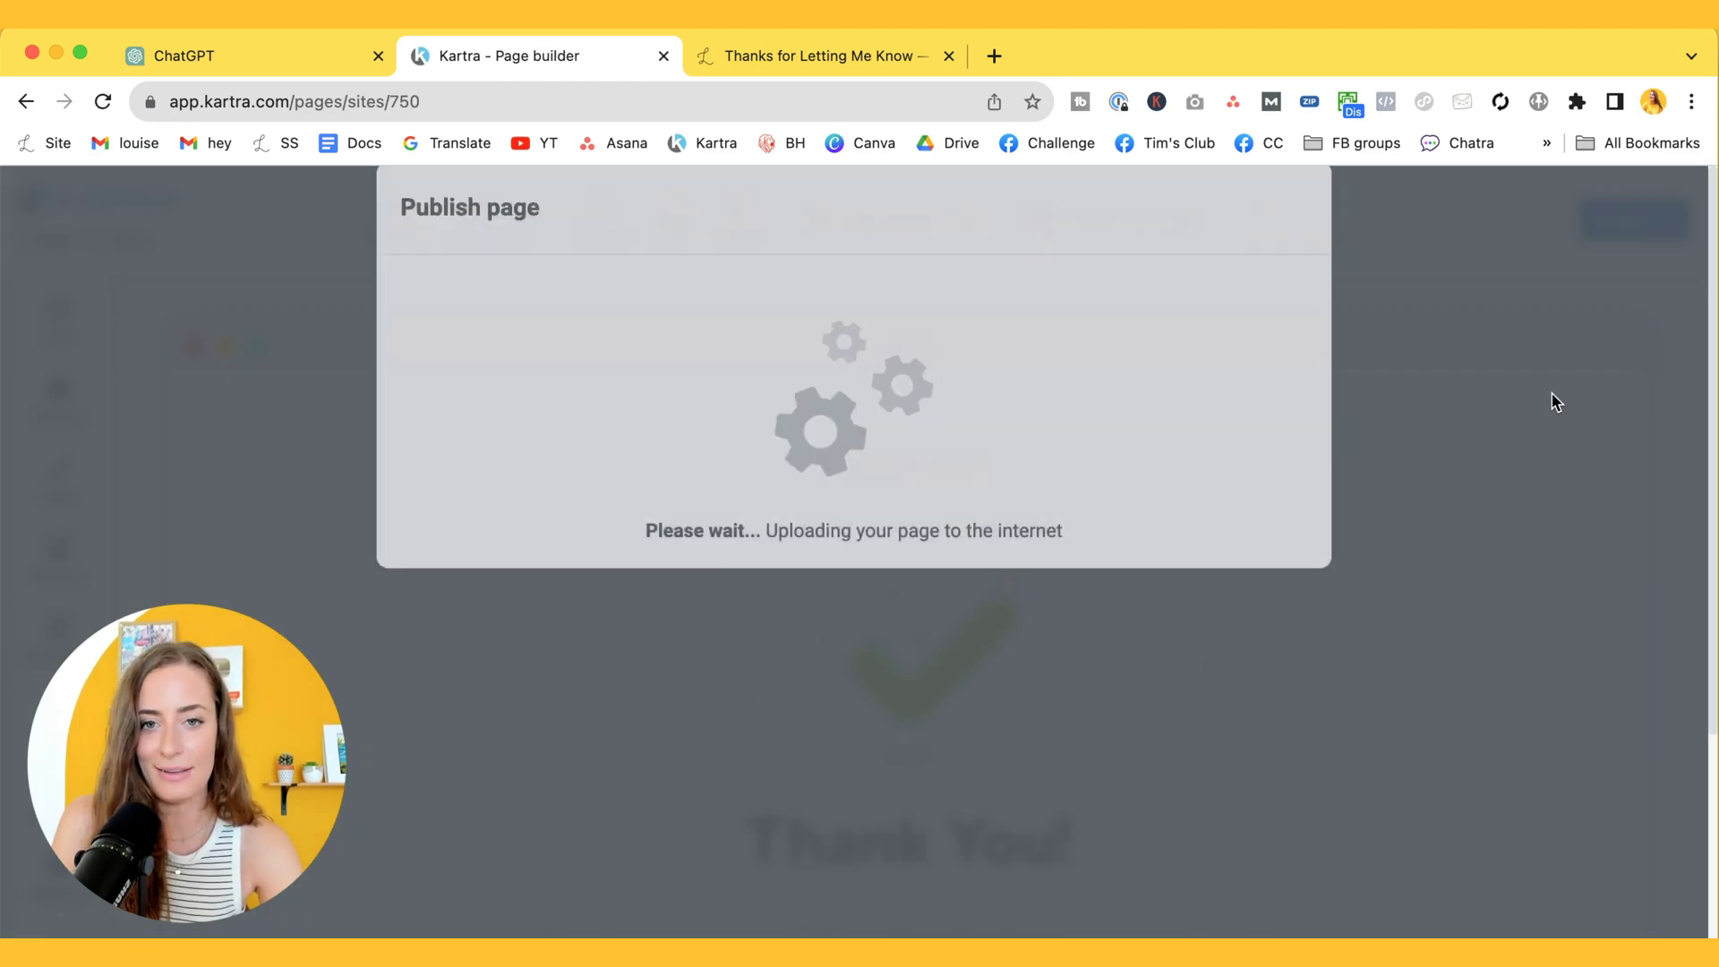
left_click(701, 537)
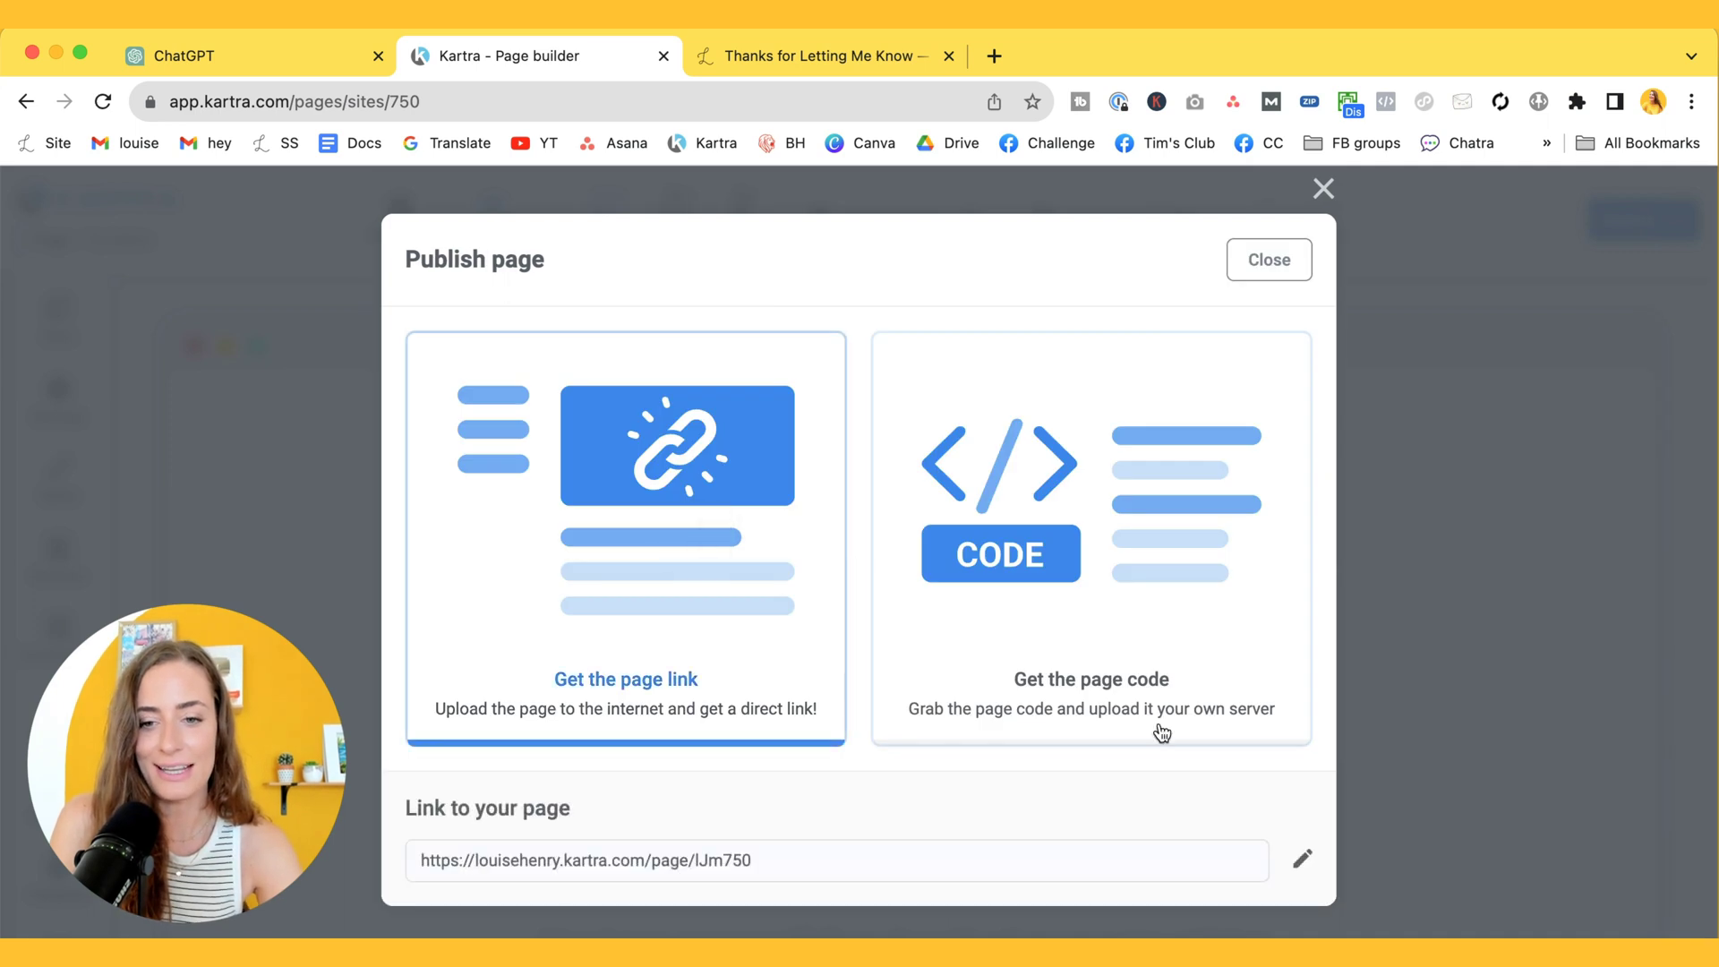
Copy the published Ty Demo page's link and open it in a new browser tab.
triple_click(540, 861)
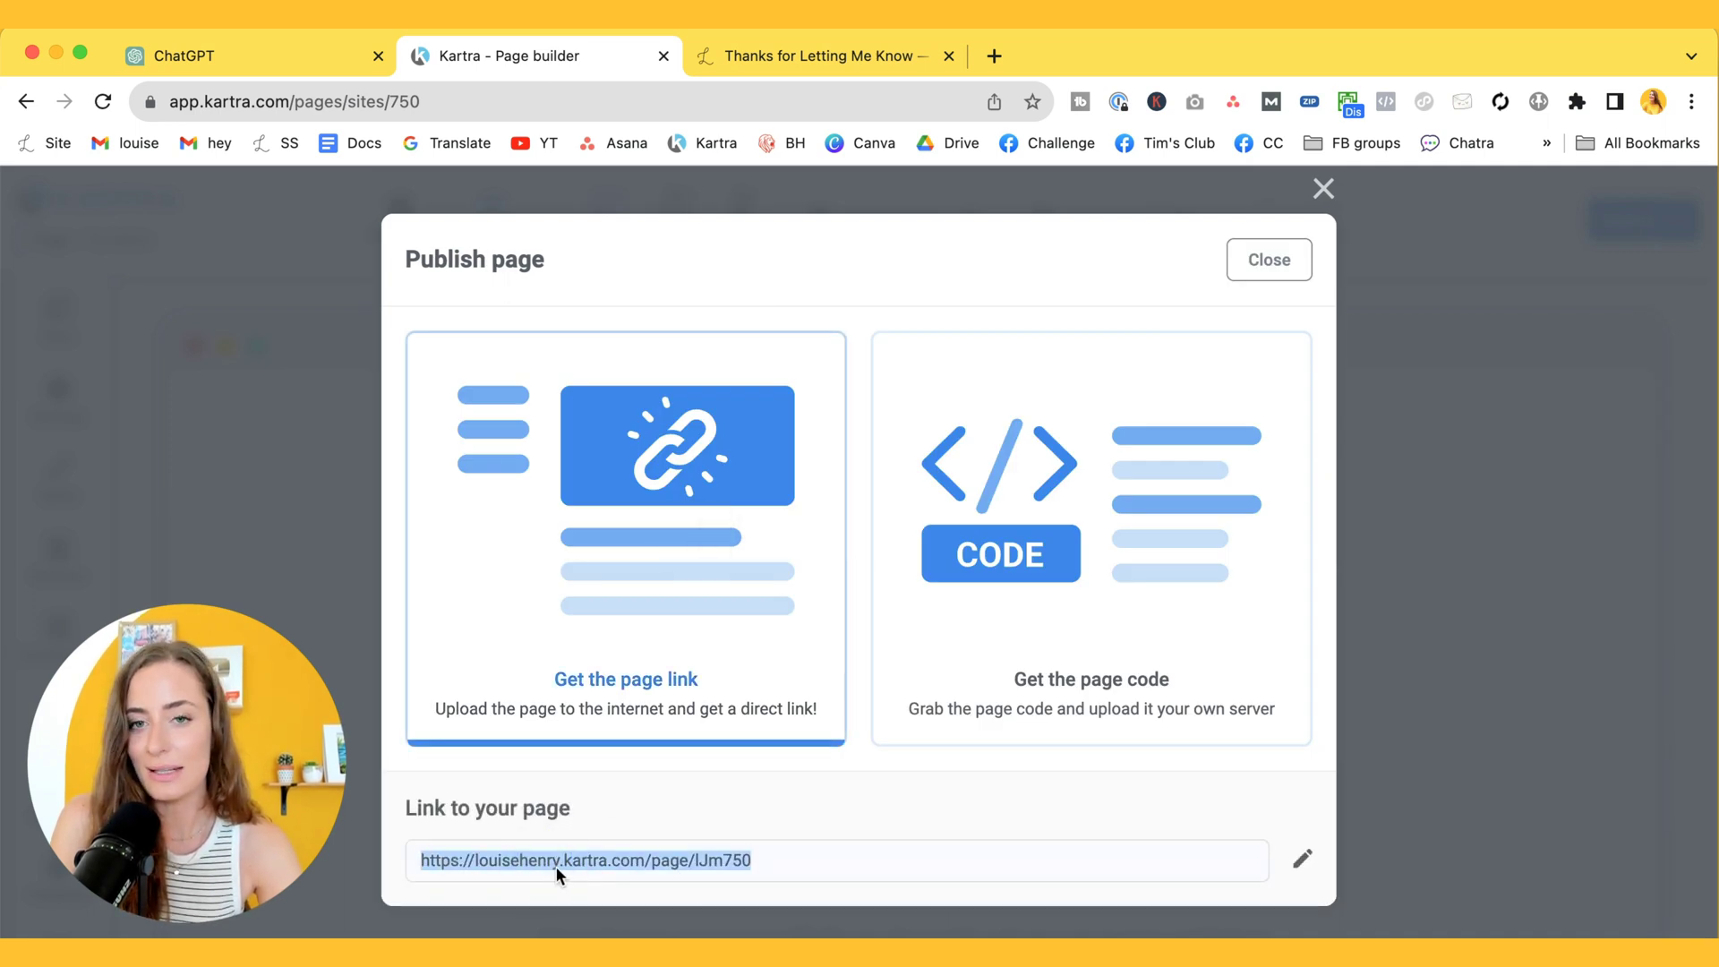
key("ctrl+c")
key("ctrl+t")
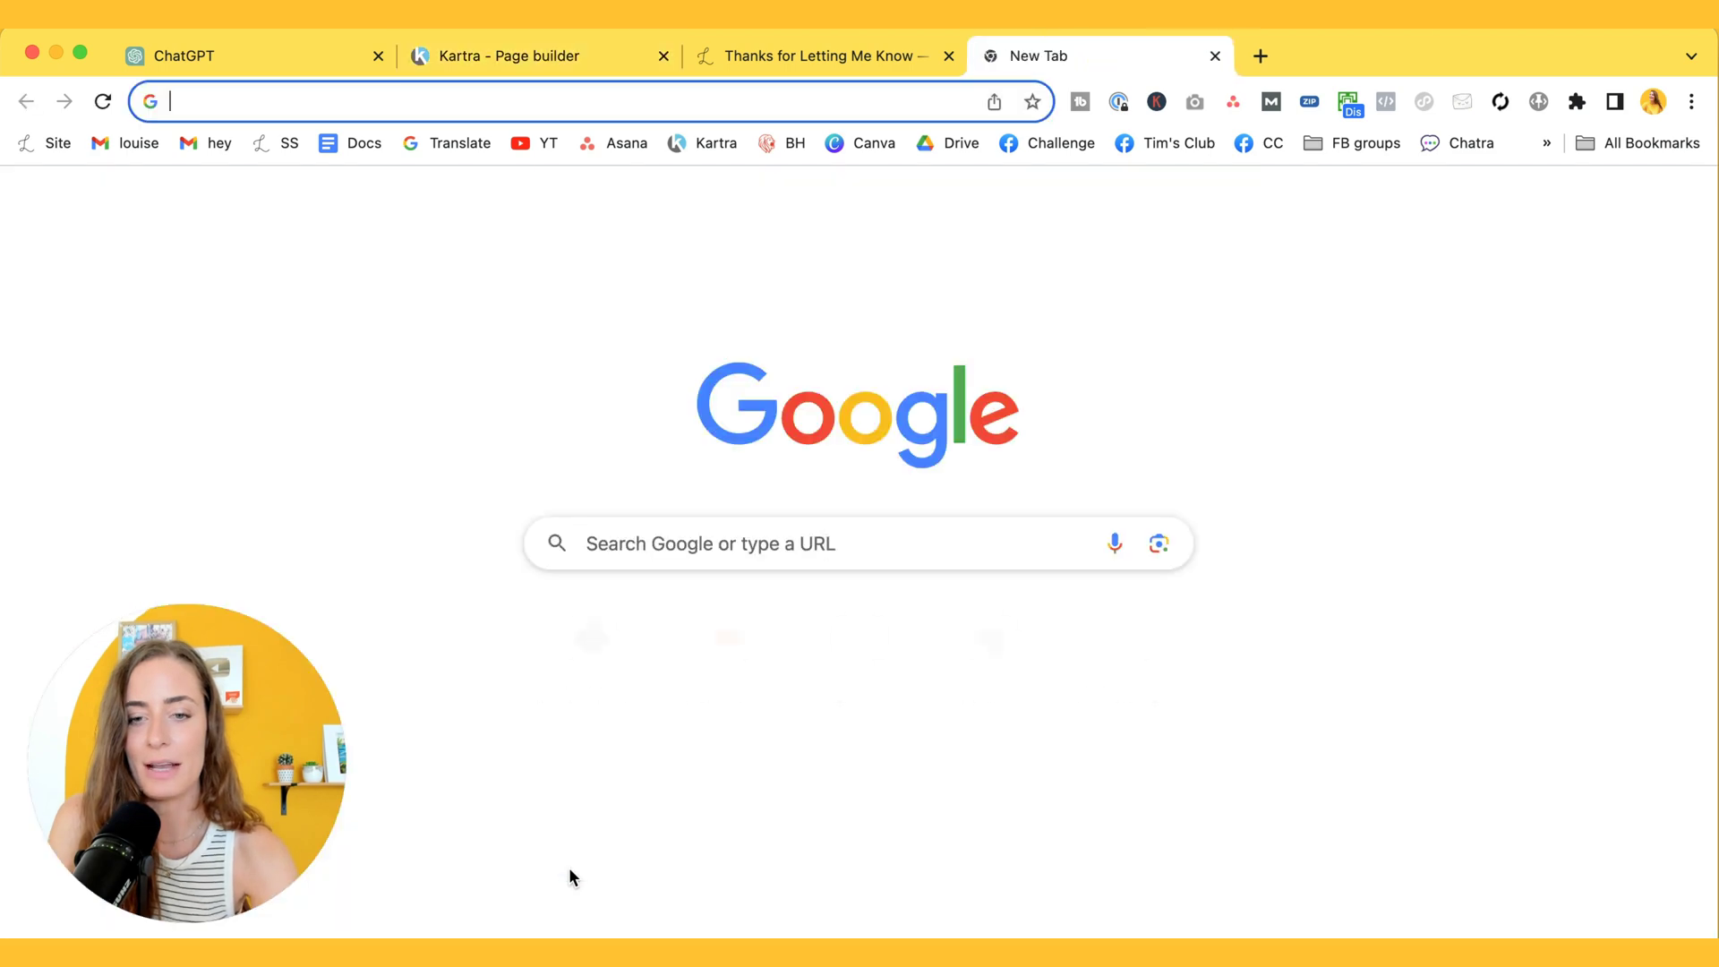
key("ctrl+v")
key("Return")
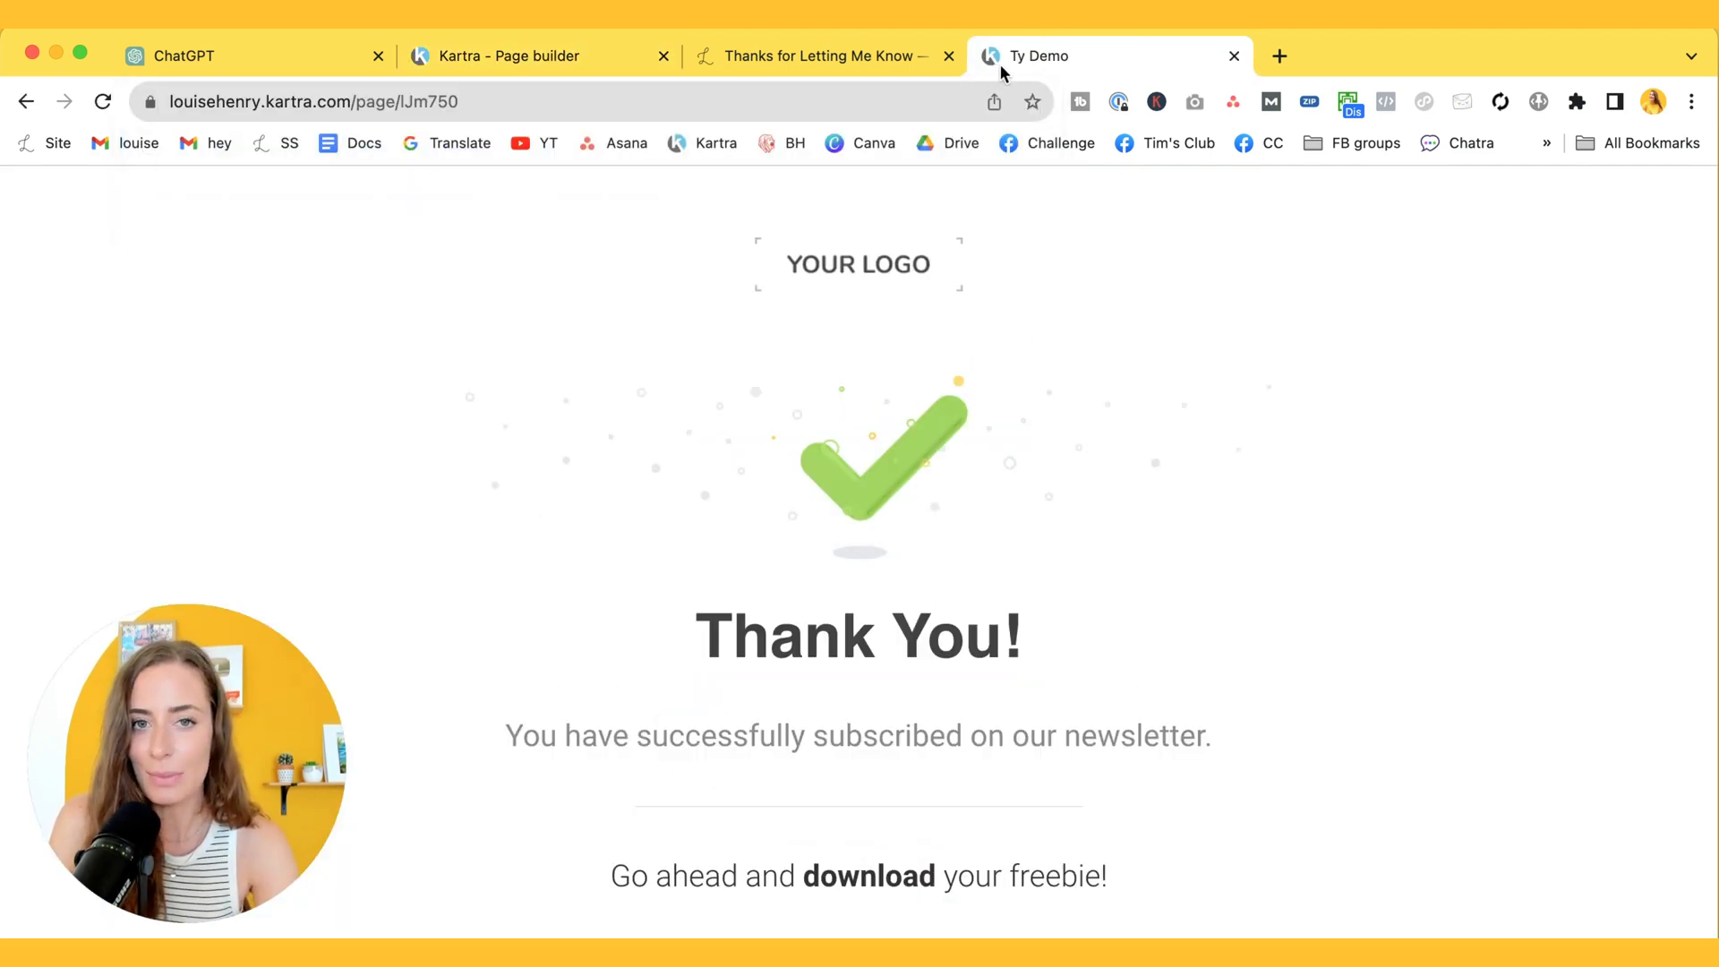
left_click(543, 69)
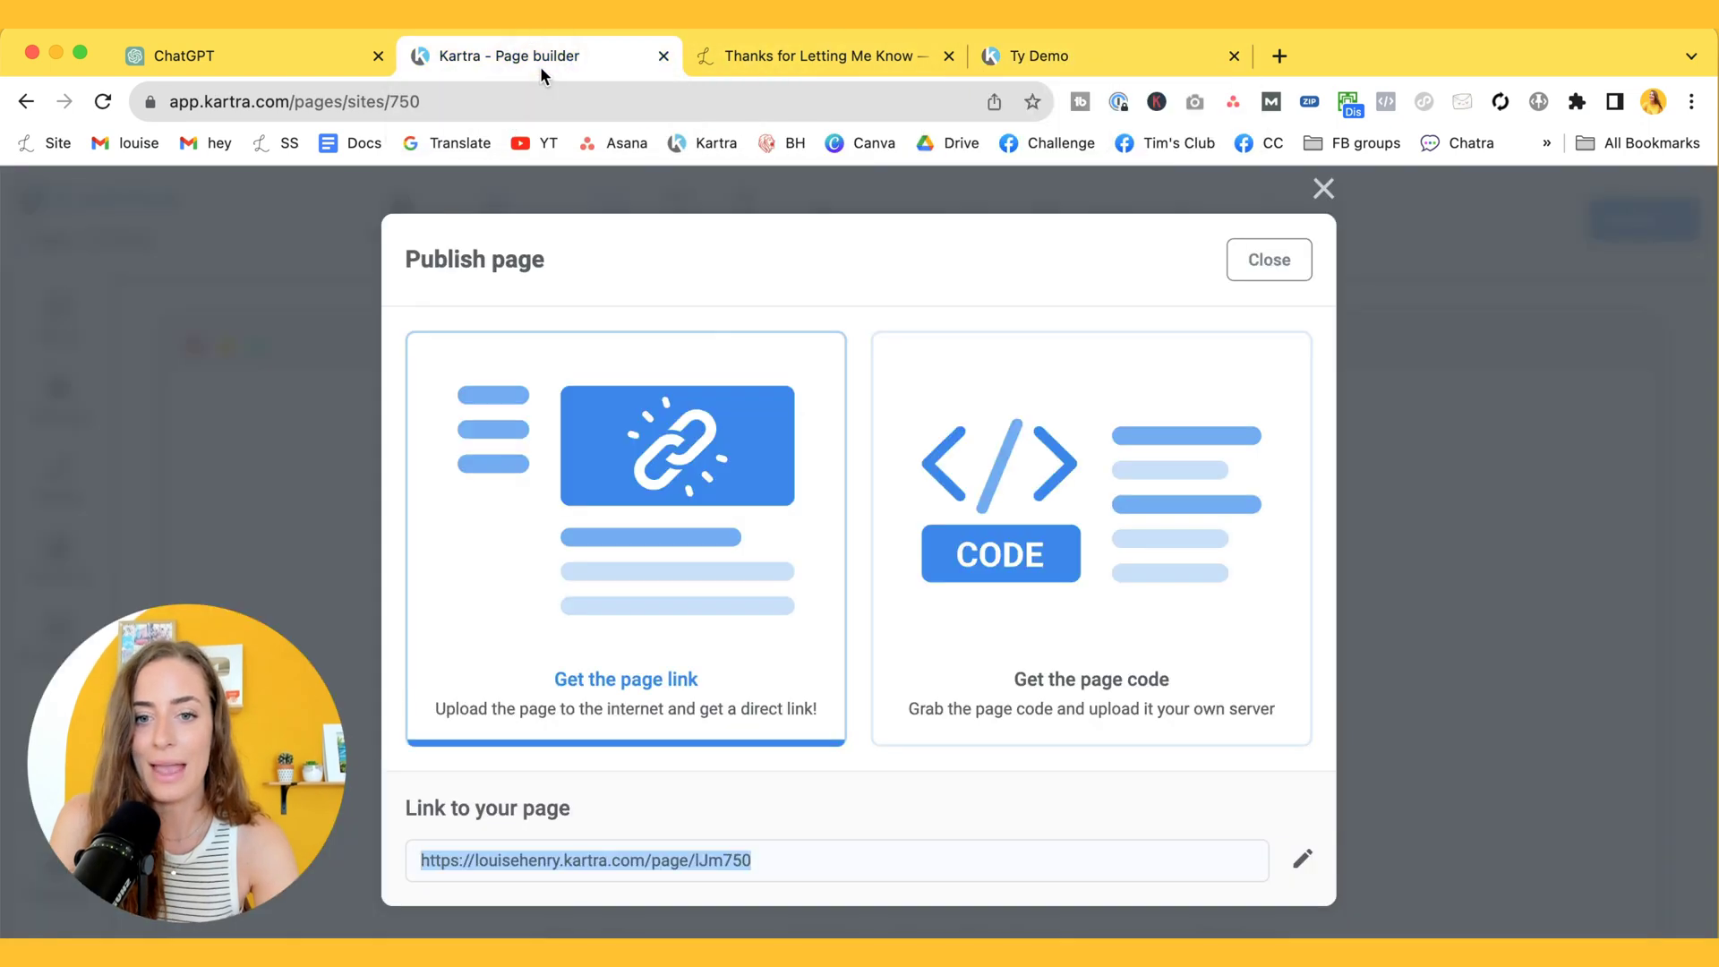
left_click(1303, 861)
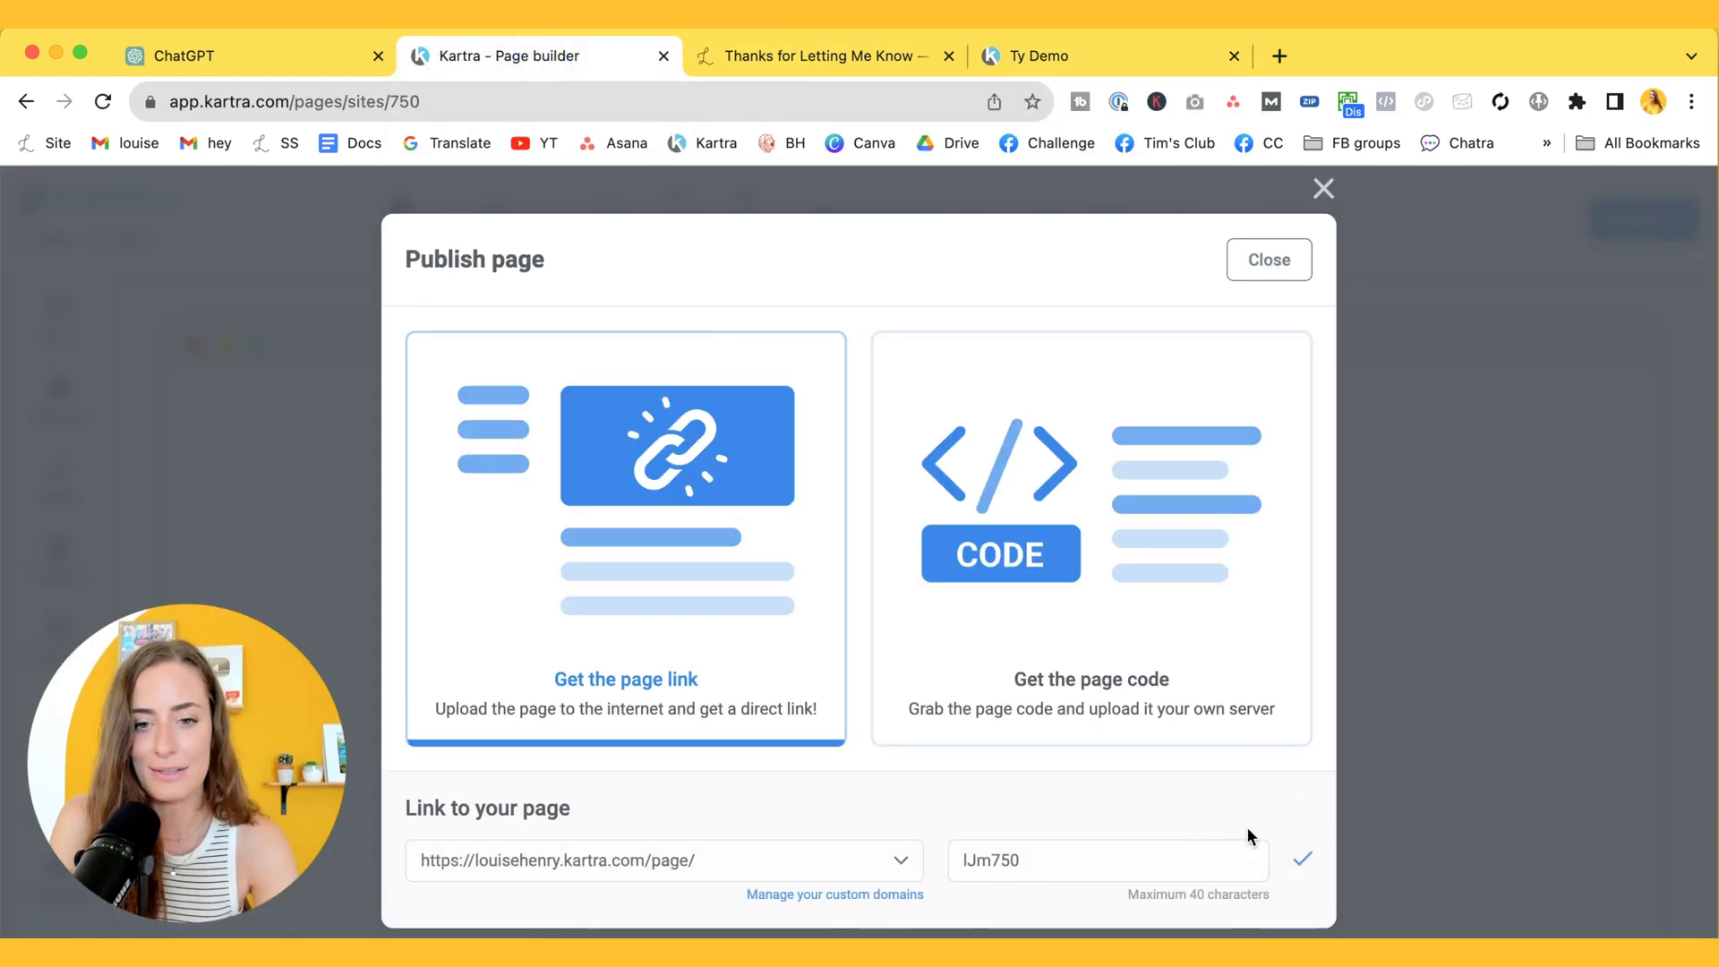
left_click(716, 861)
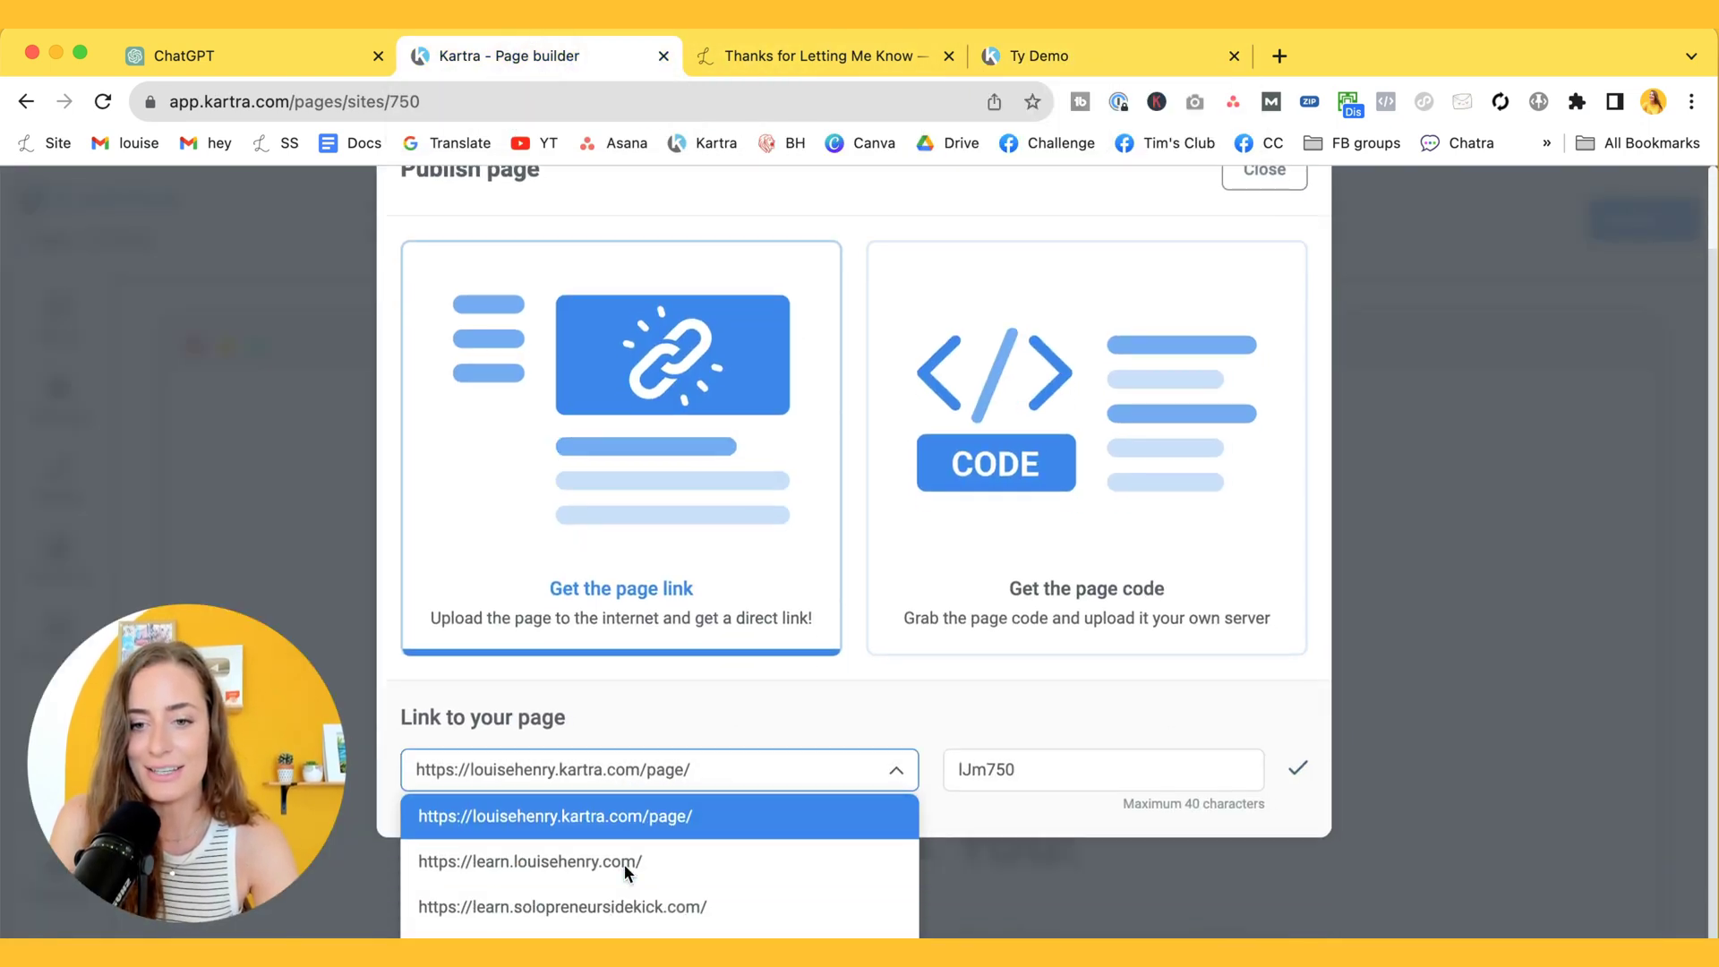
left_click(625, 865)
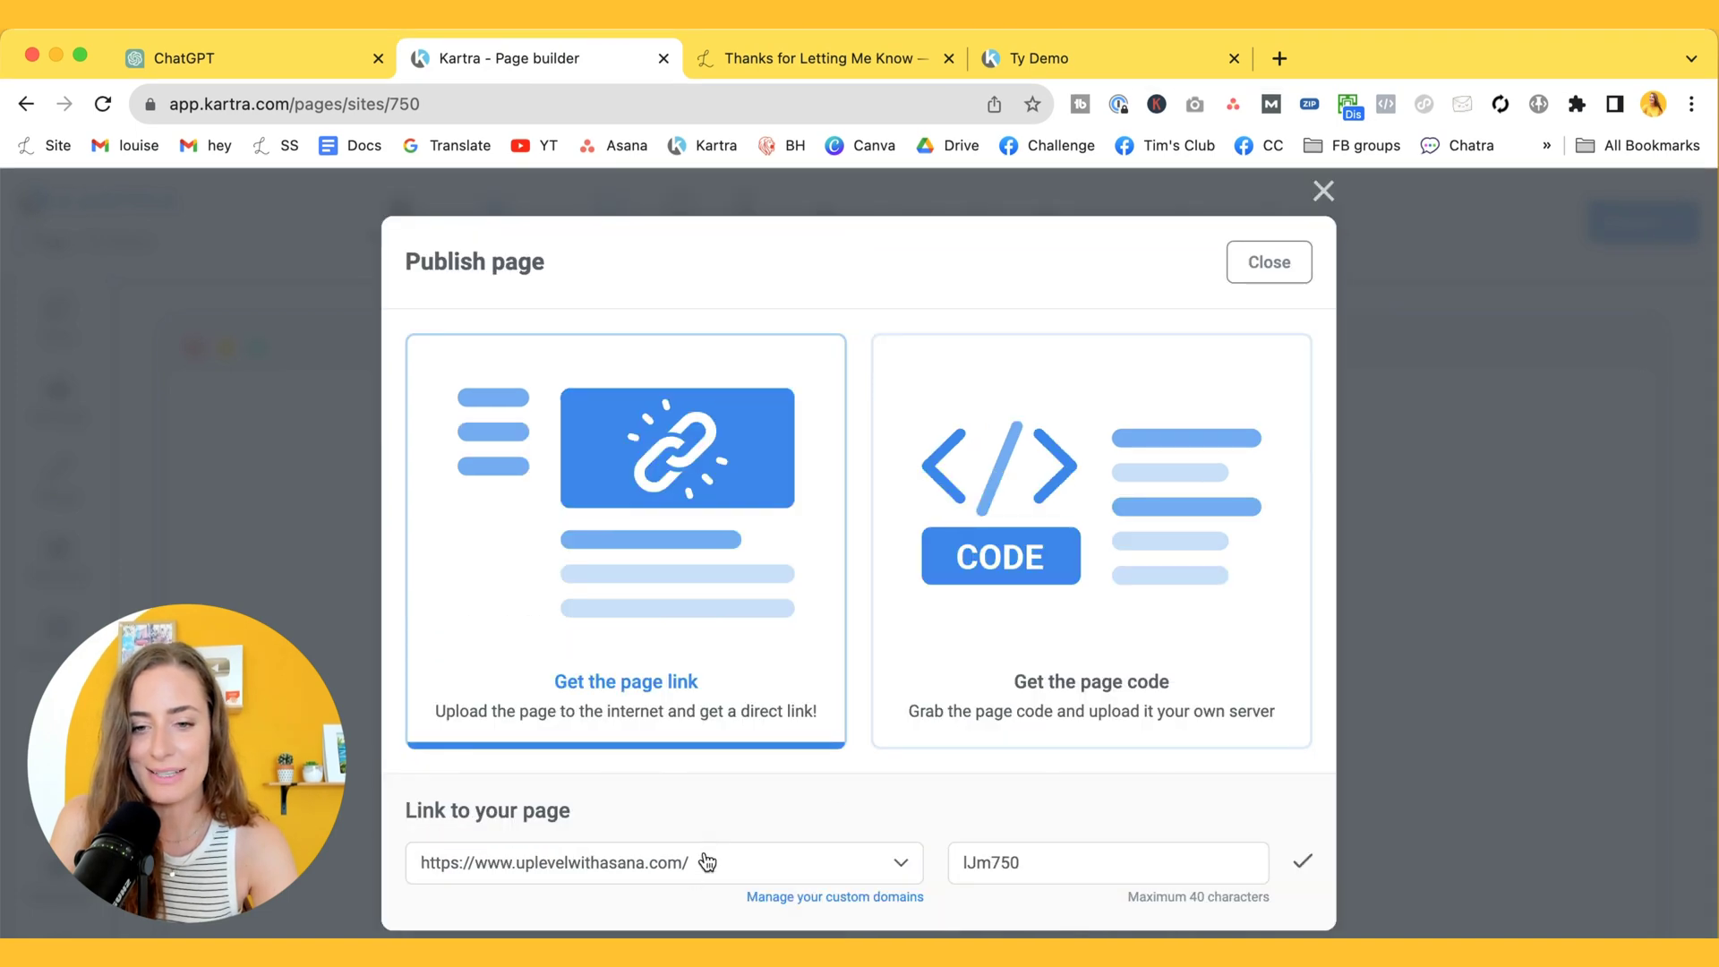
left_click(1300, 864)
left_click(553, 863)
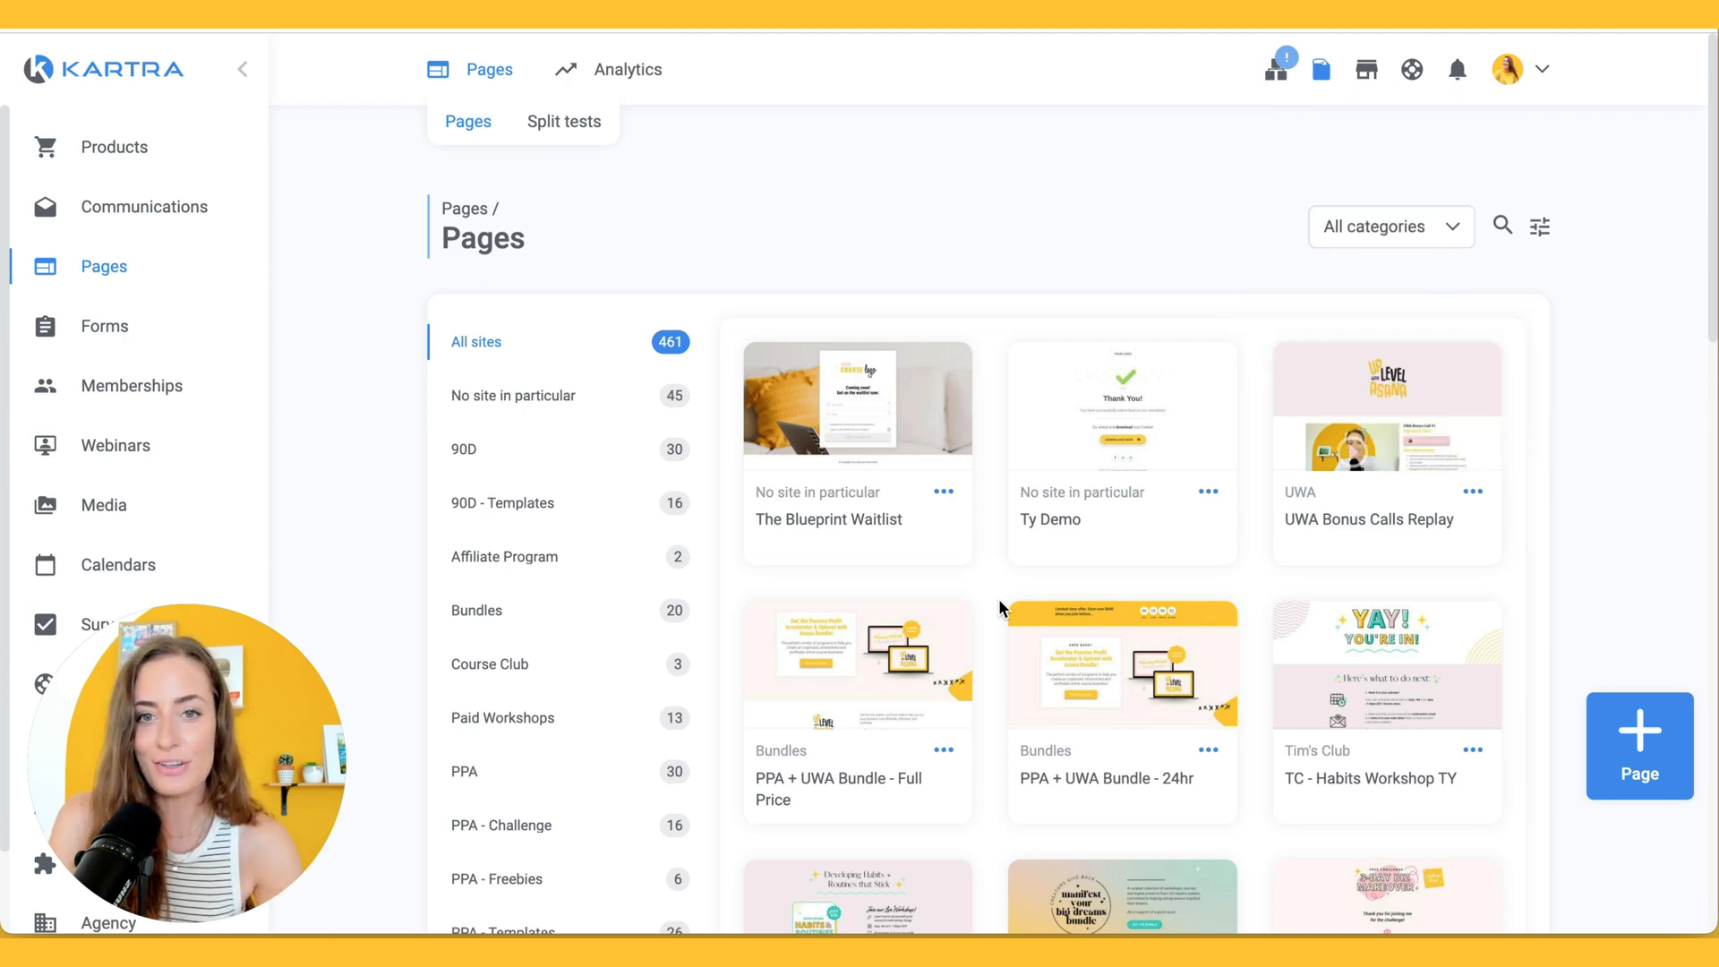
Create a new webinar named Demo 2 with the basic configuration and the Scheduled type.
left_click(125, 453)
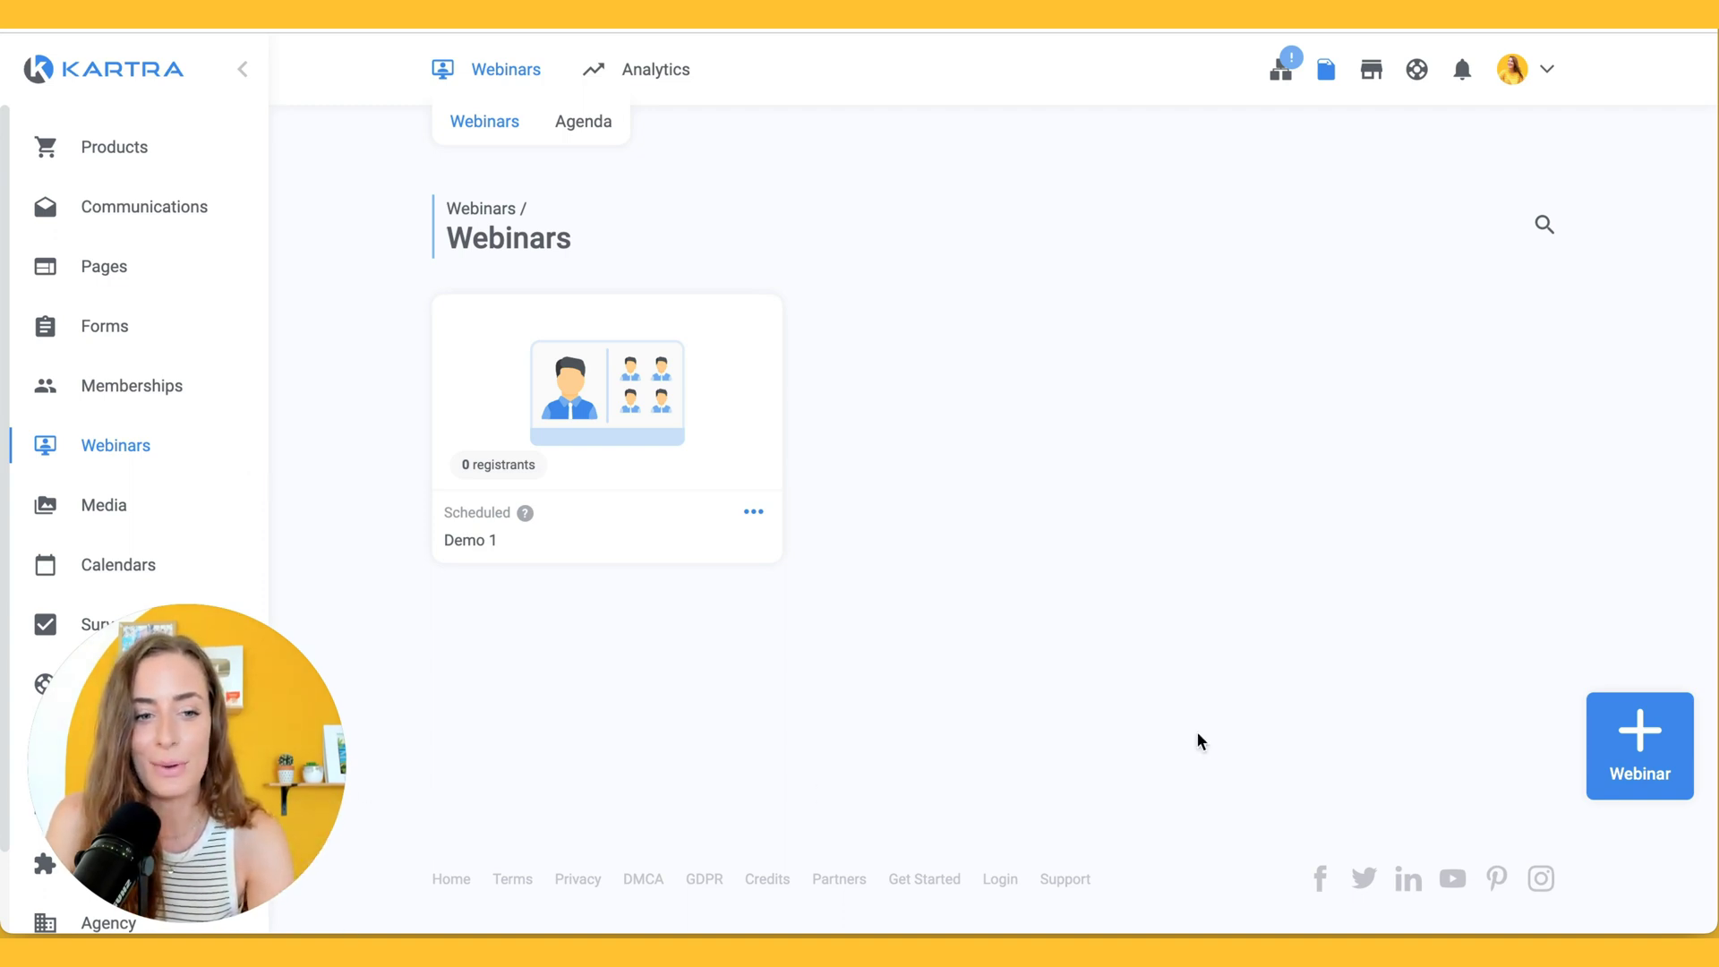
left_click(1652, 776)
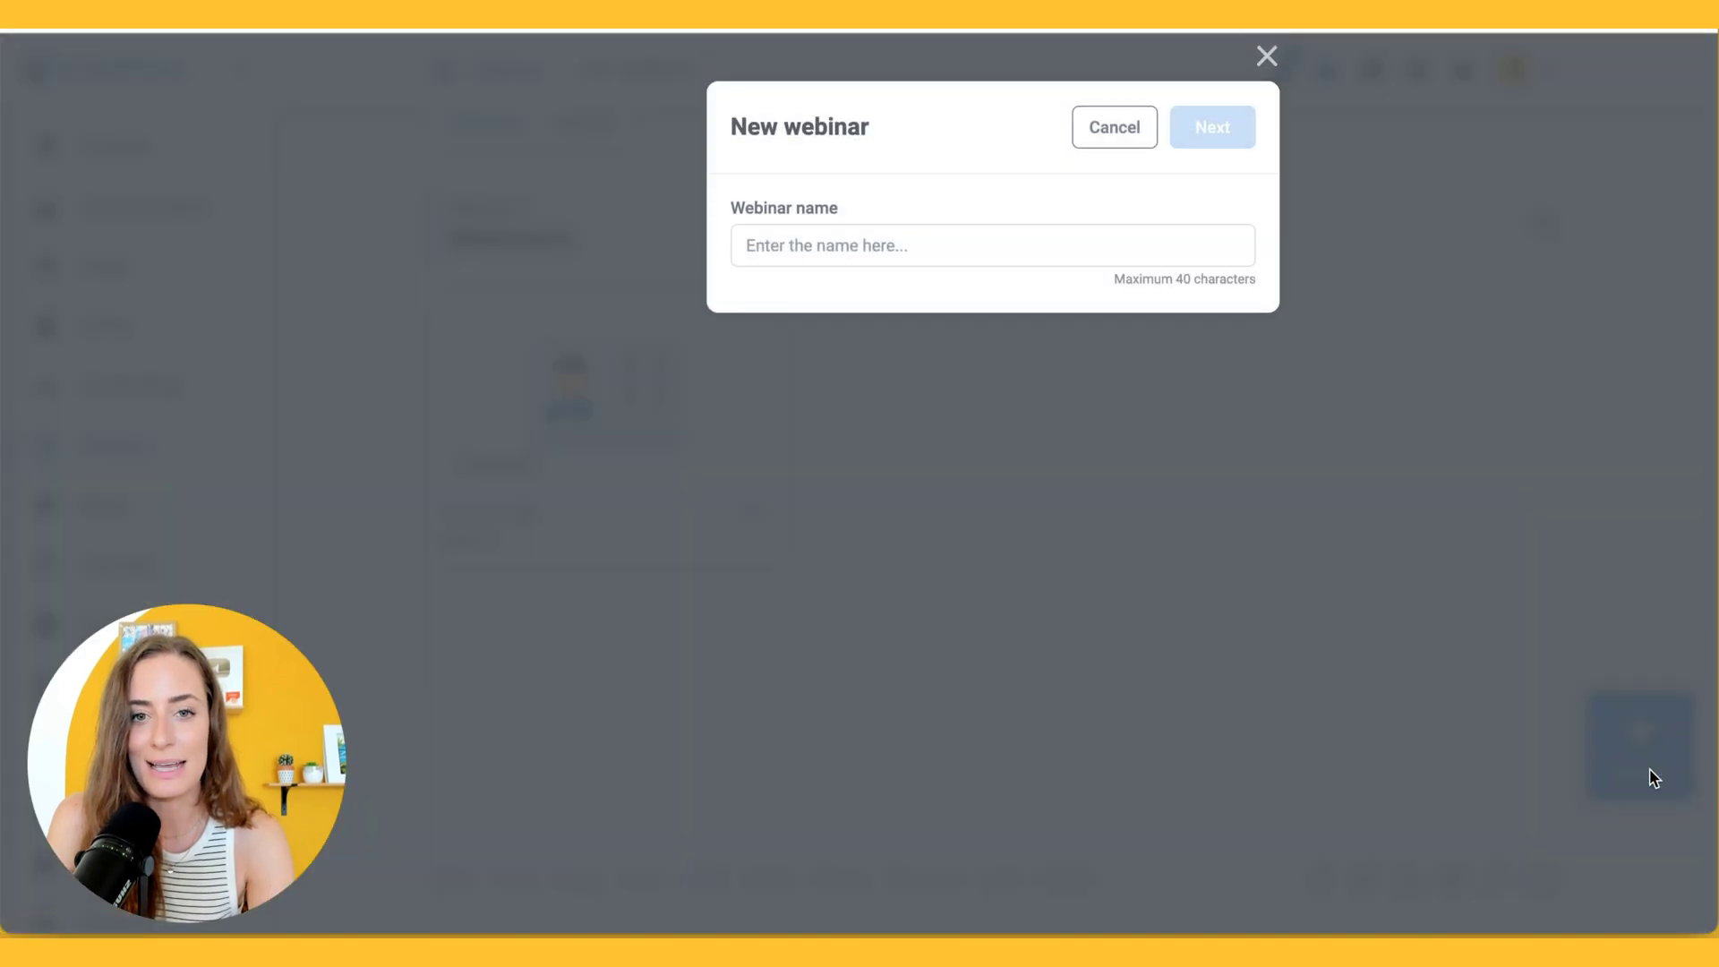
left_click(898, 254)
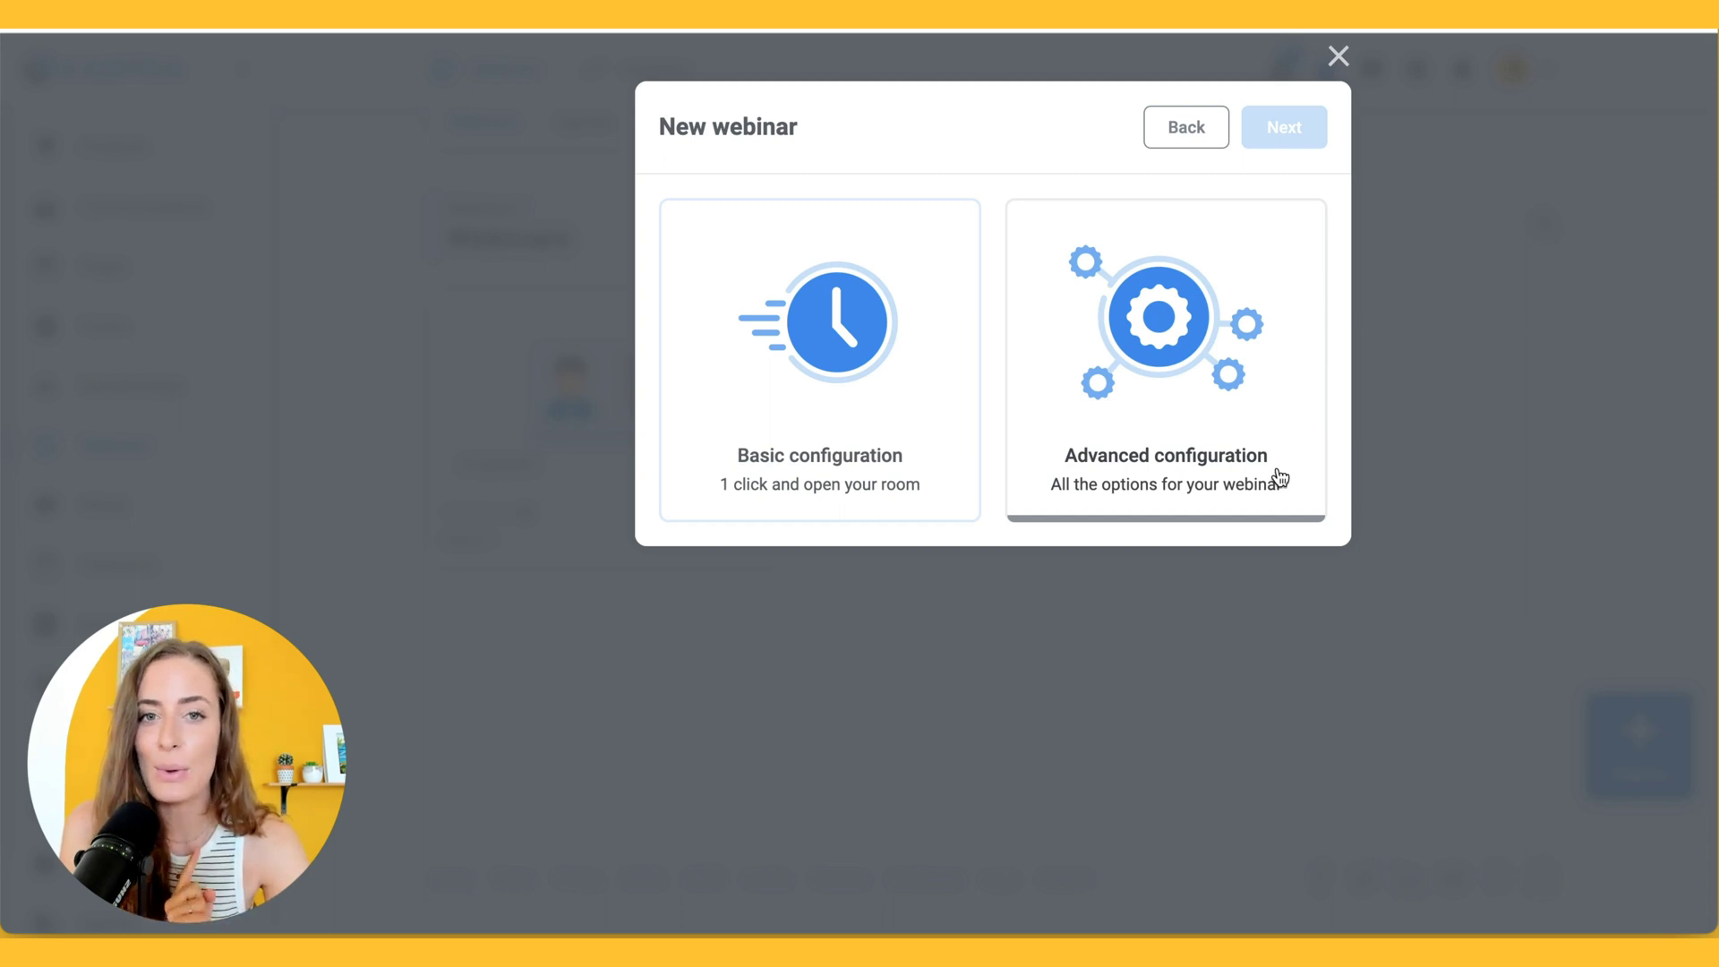
left_click(774, 381)
left_click(1287, 126)
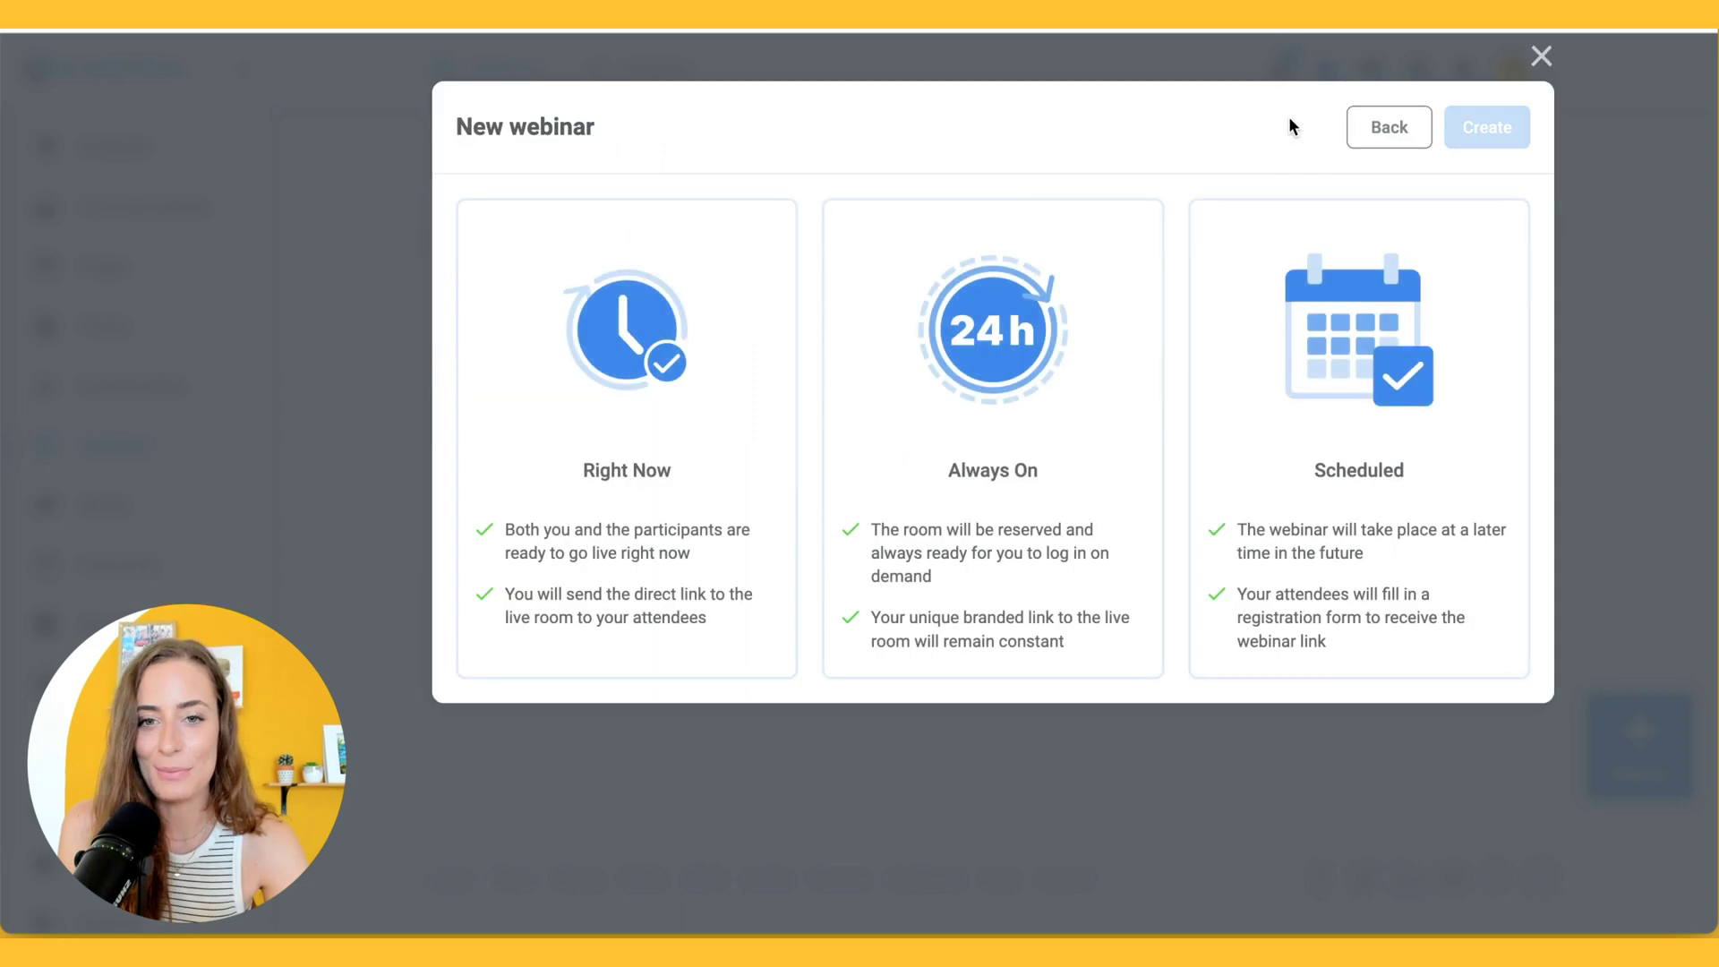
left_click(700, 328)
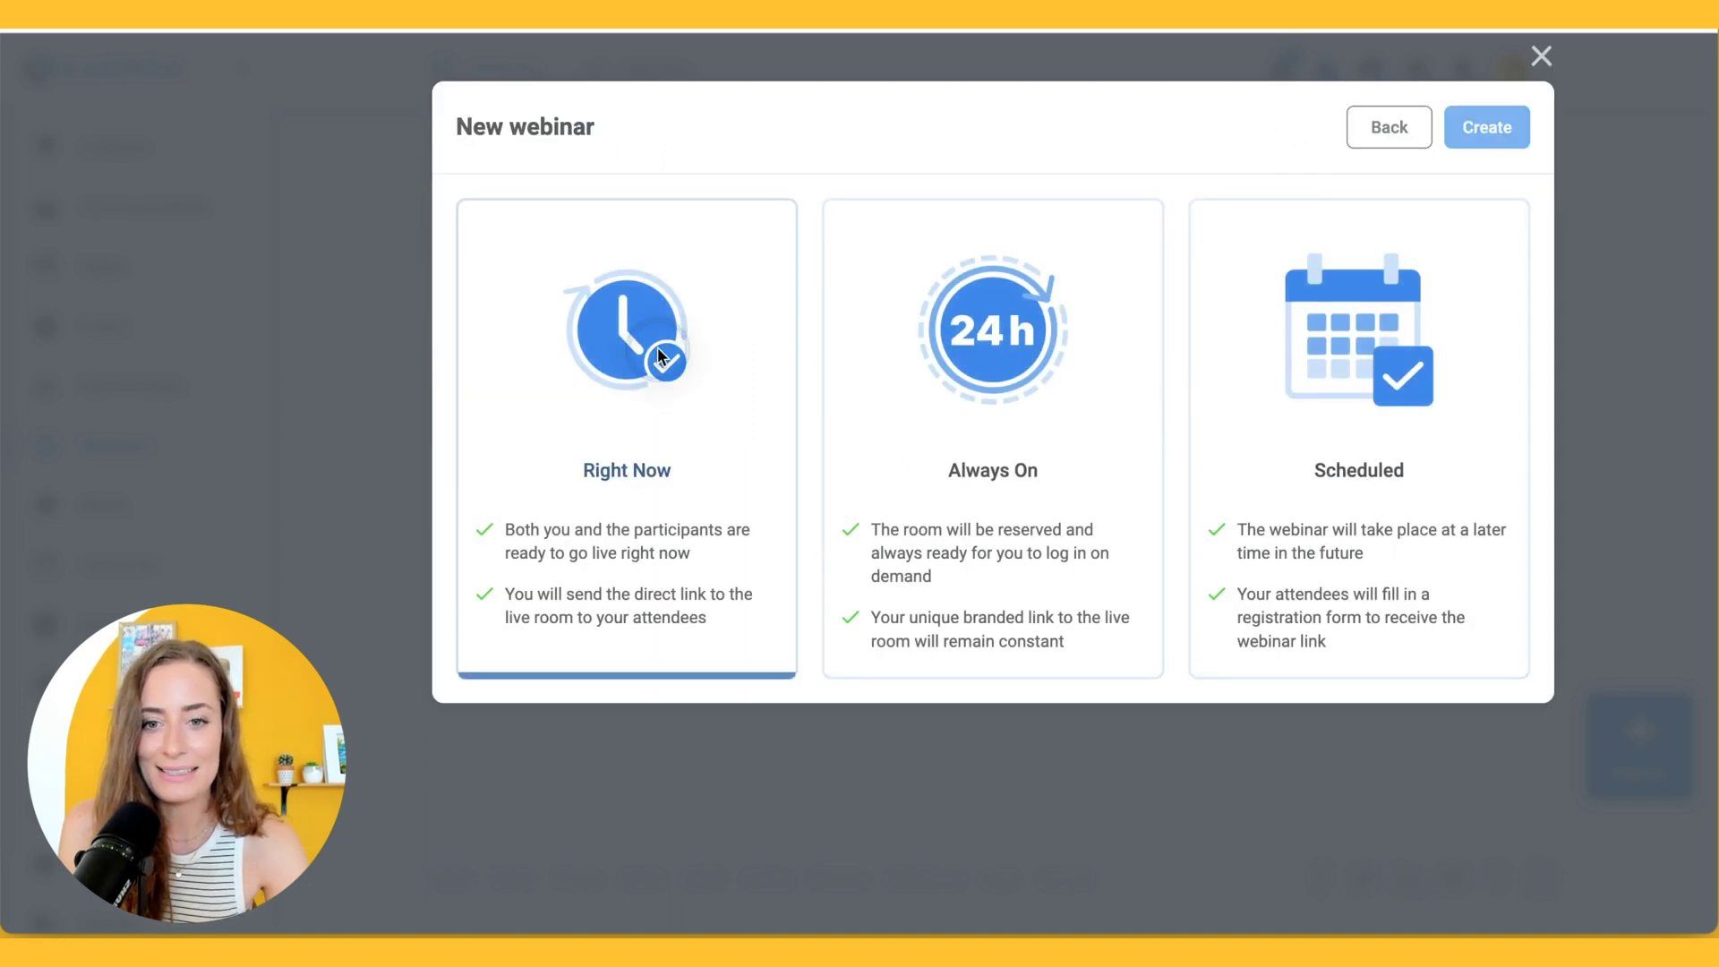
left_click(1225, 407)
left_click(1504, 127)
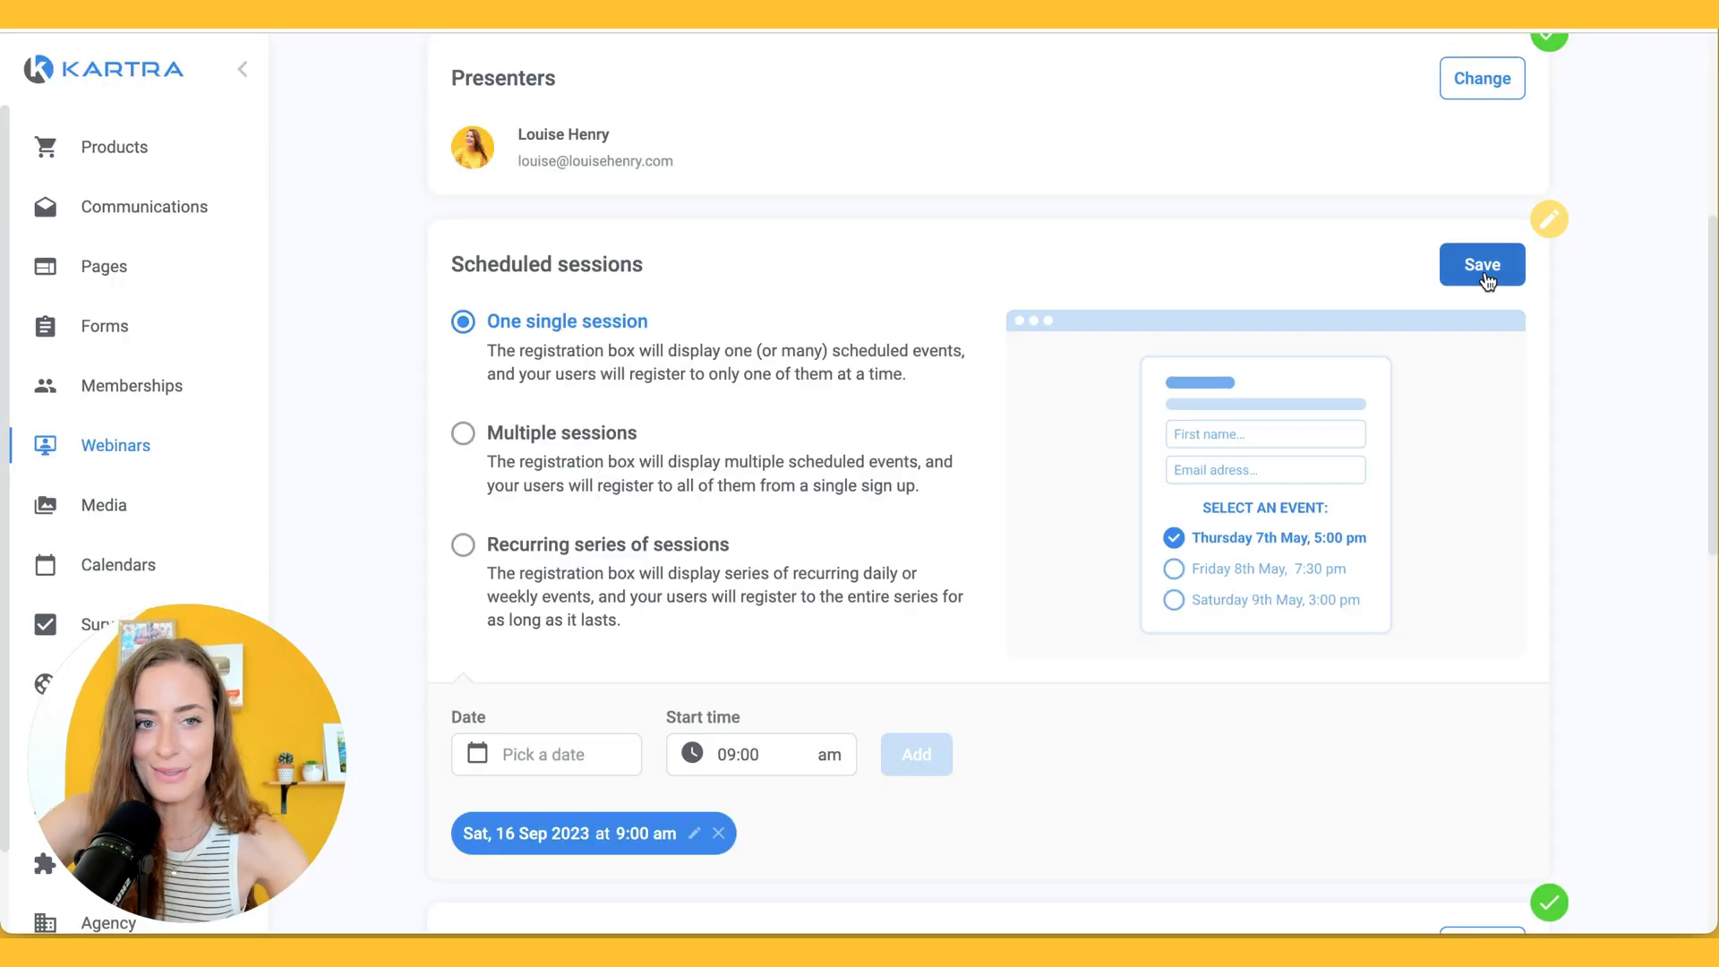
Save the webinar's single session on Sat, 16 Sep 2023 at 9:00 am and save the booking confirmation message as sent.
left_click(1483, 264)
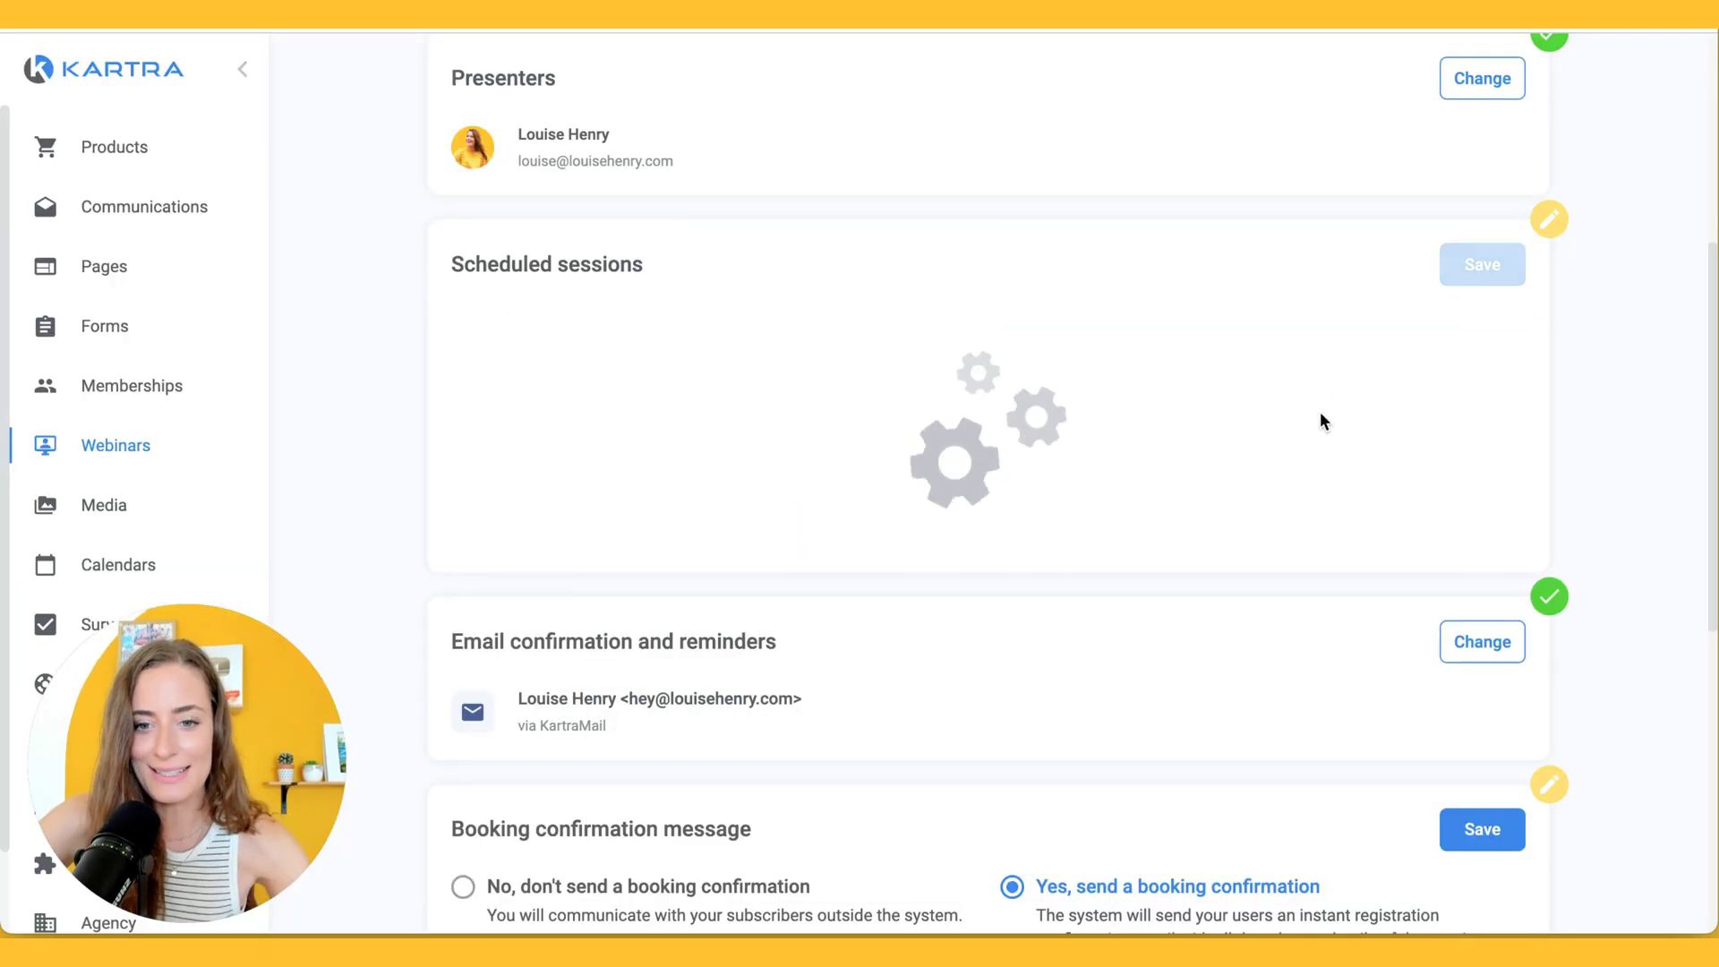
scroll(1320, 411, "down", 6)
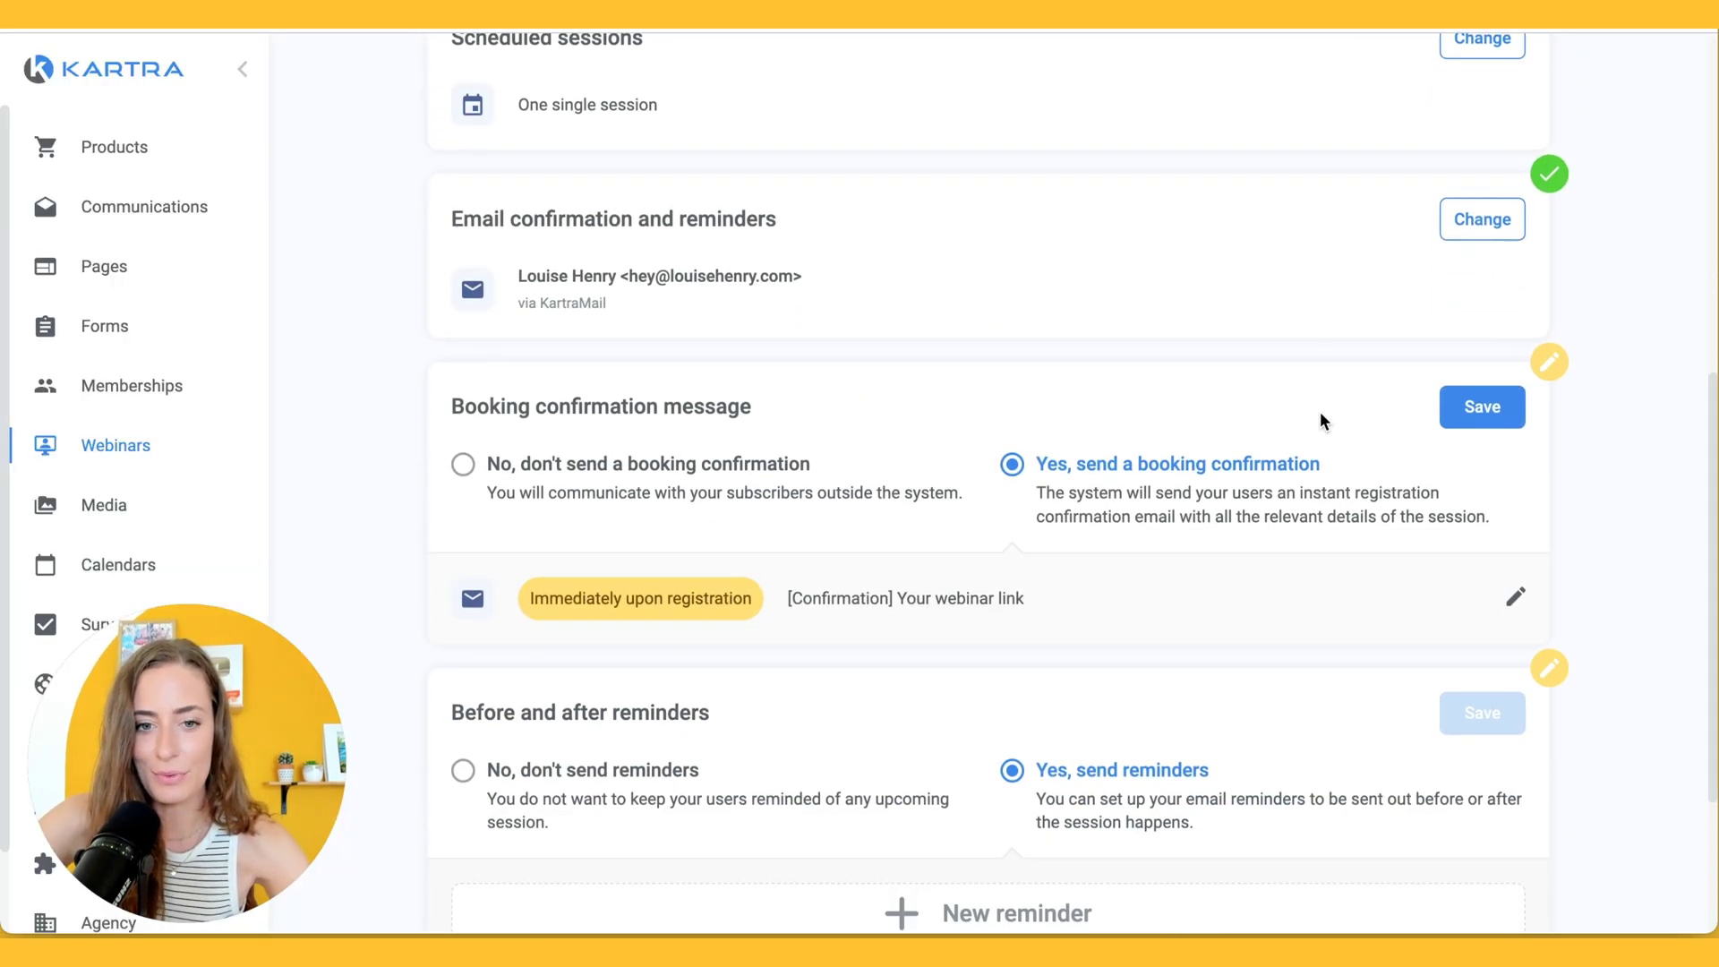
scroll(1320, 411, "up", 4)
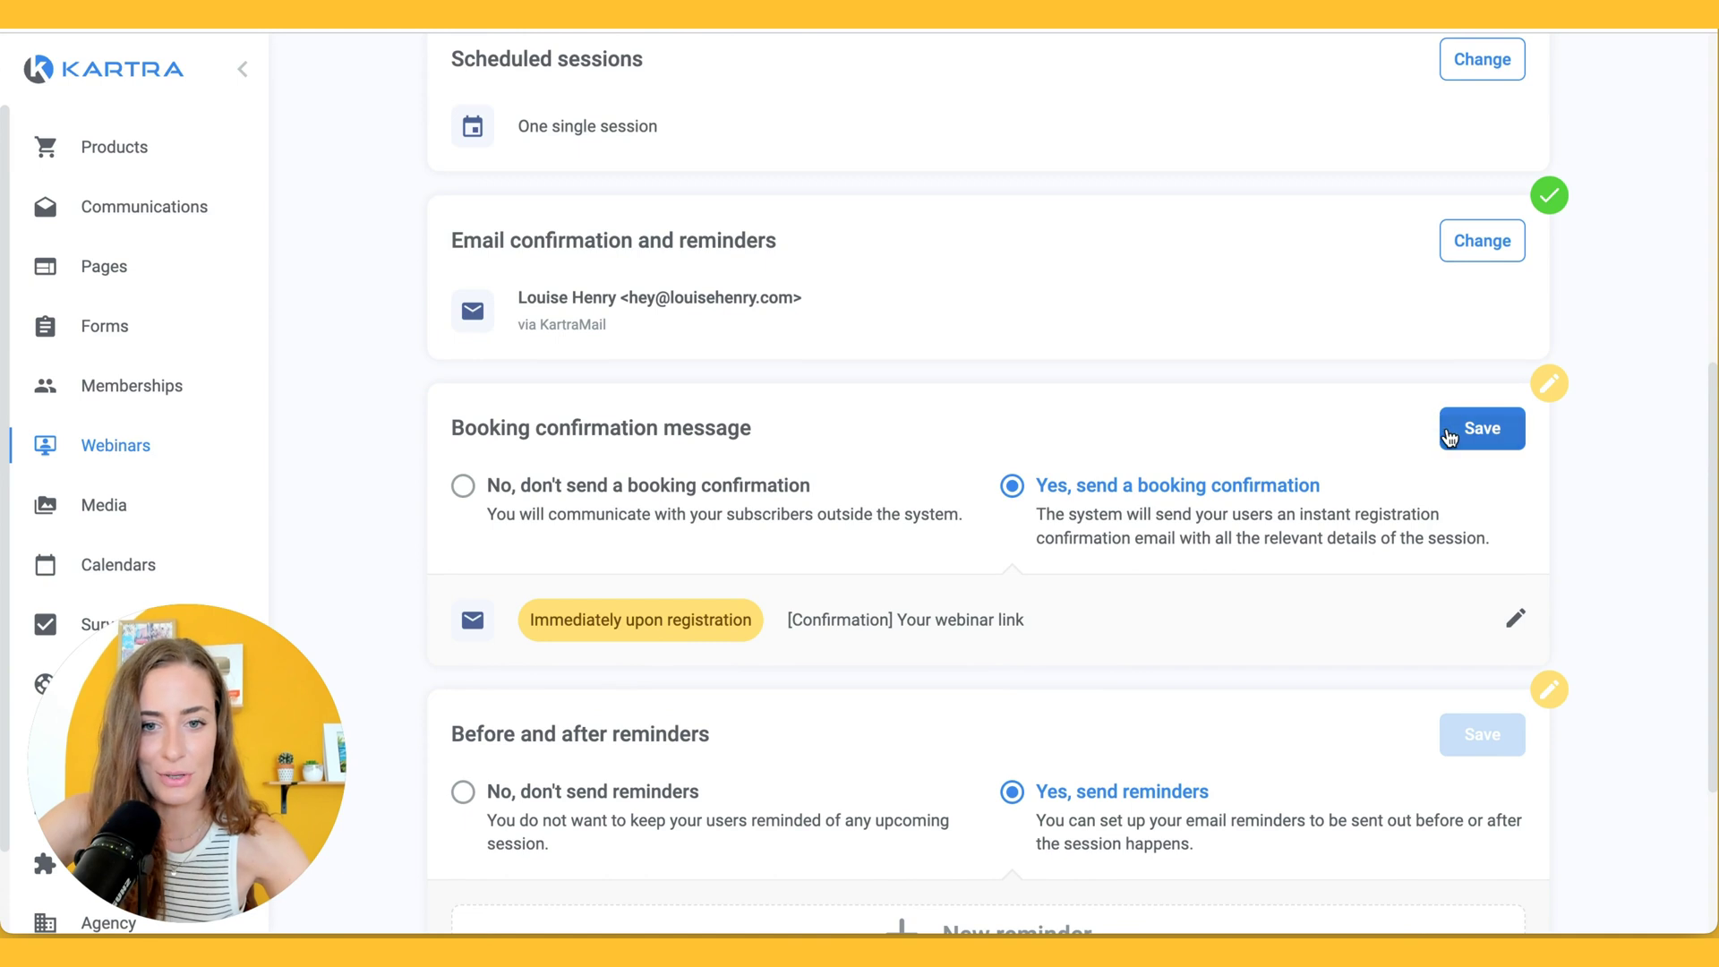
left_click(1483, 428)
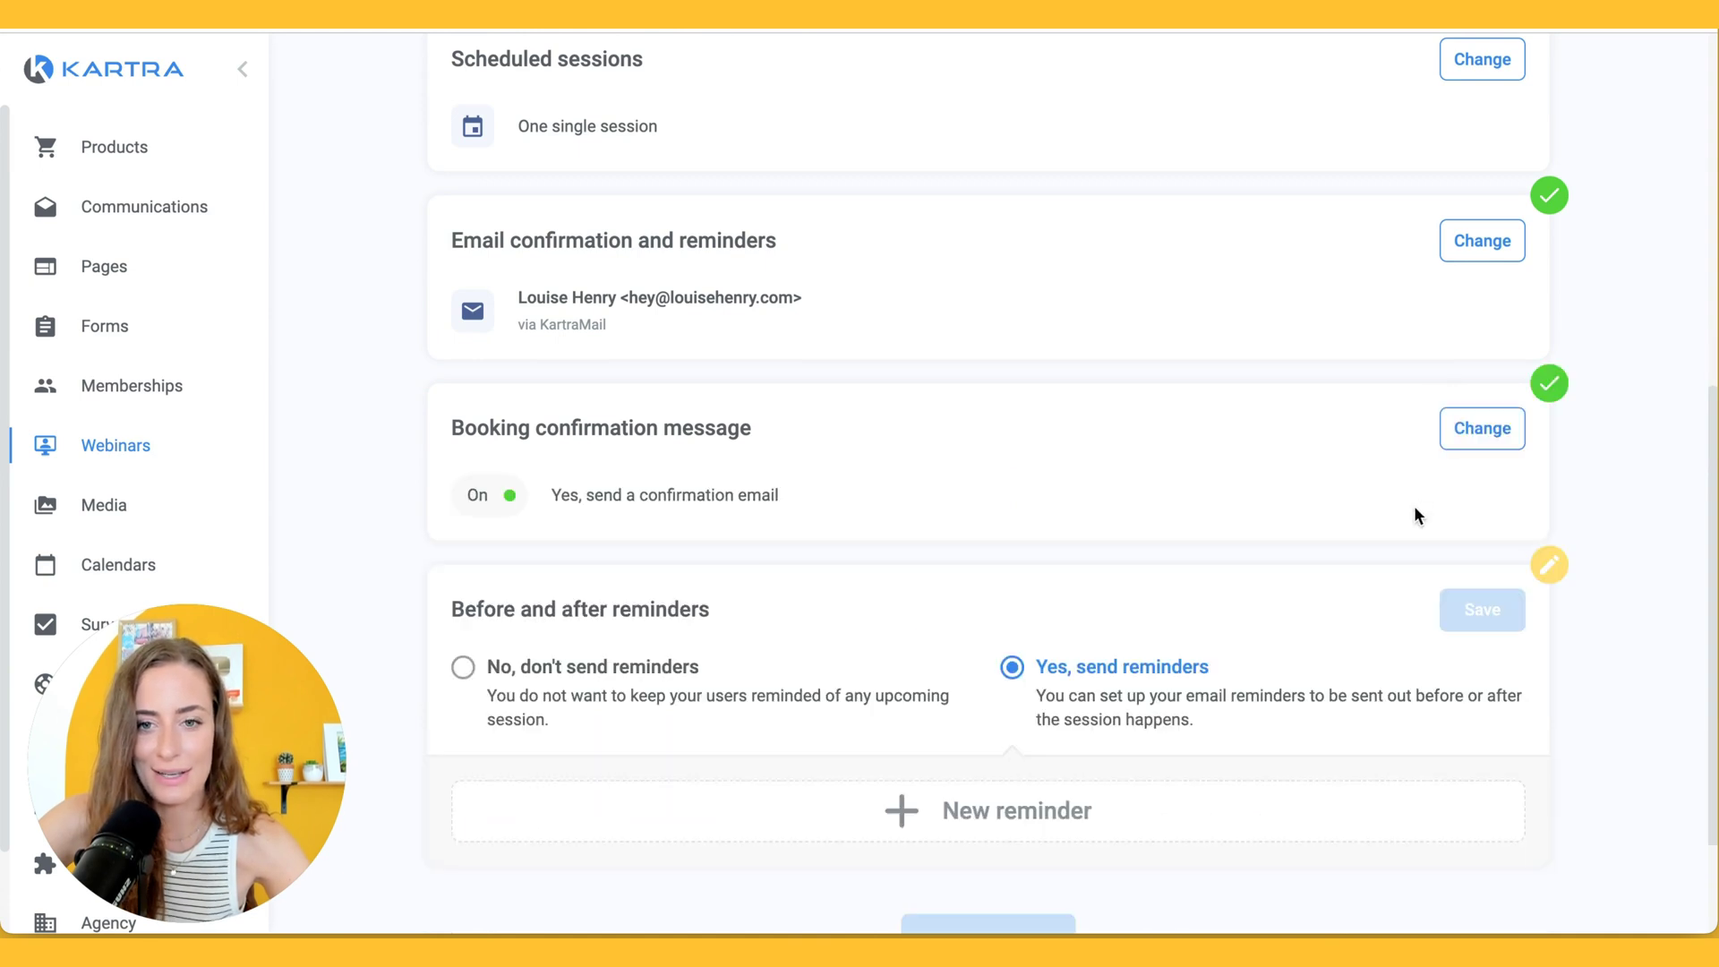
left_click(1472, 441)
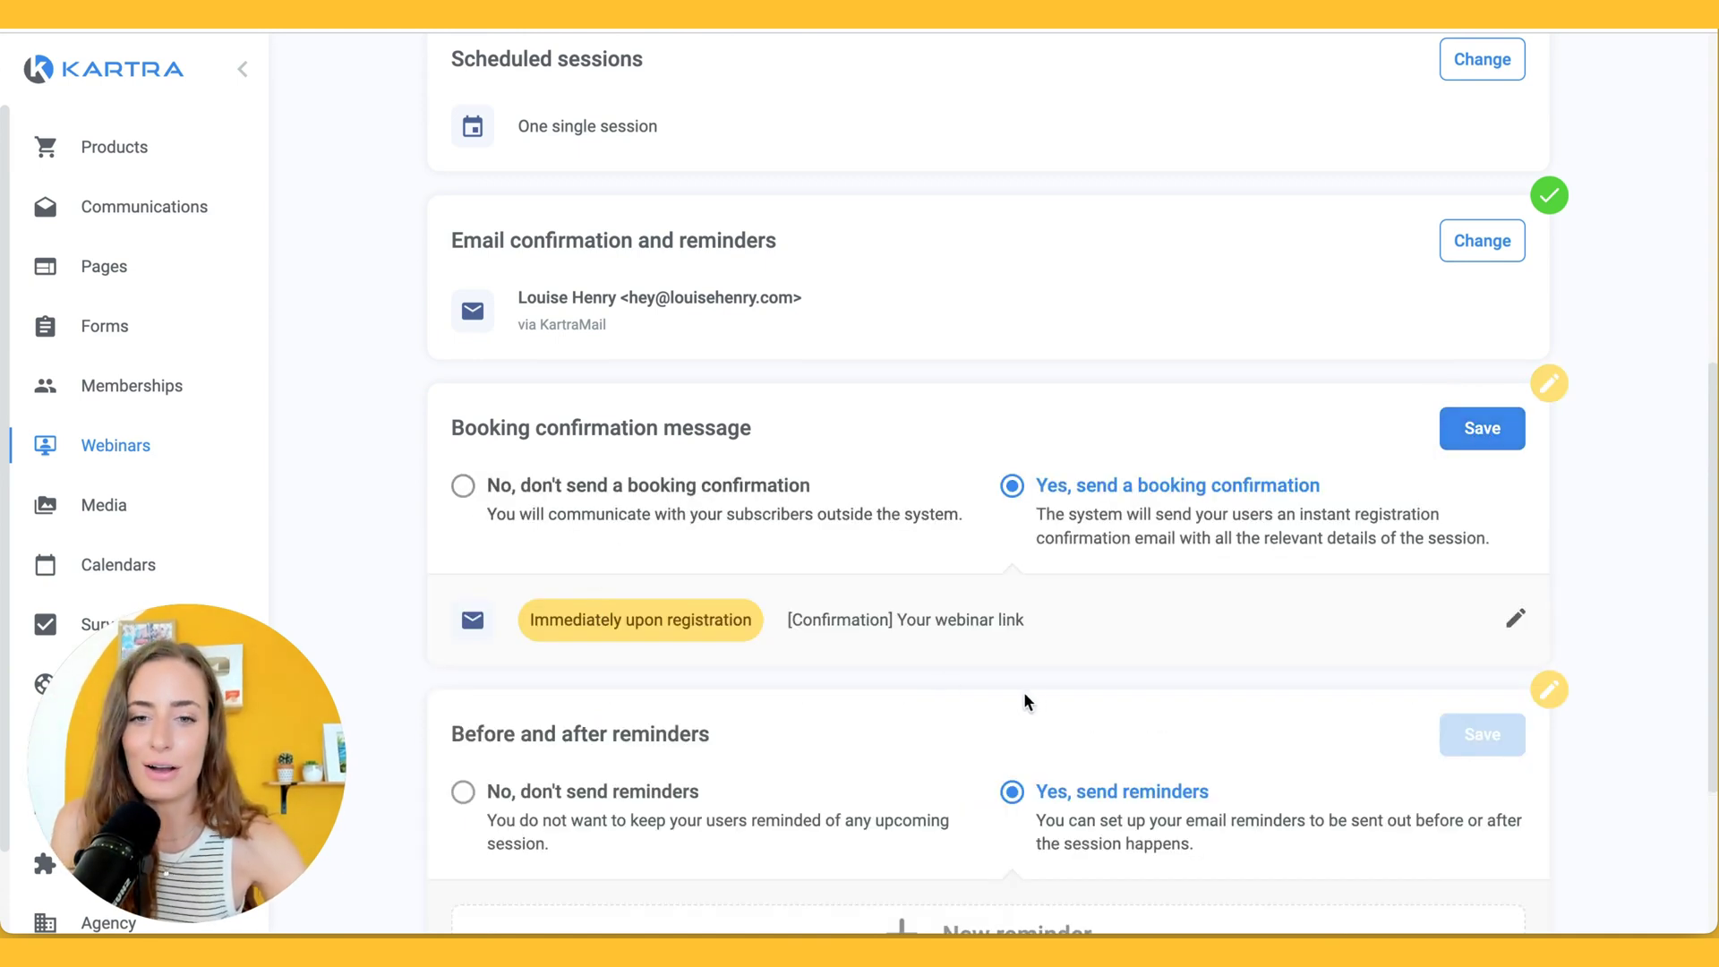
left_click(1469, 434)
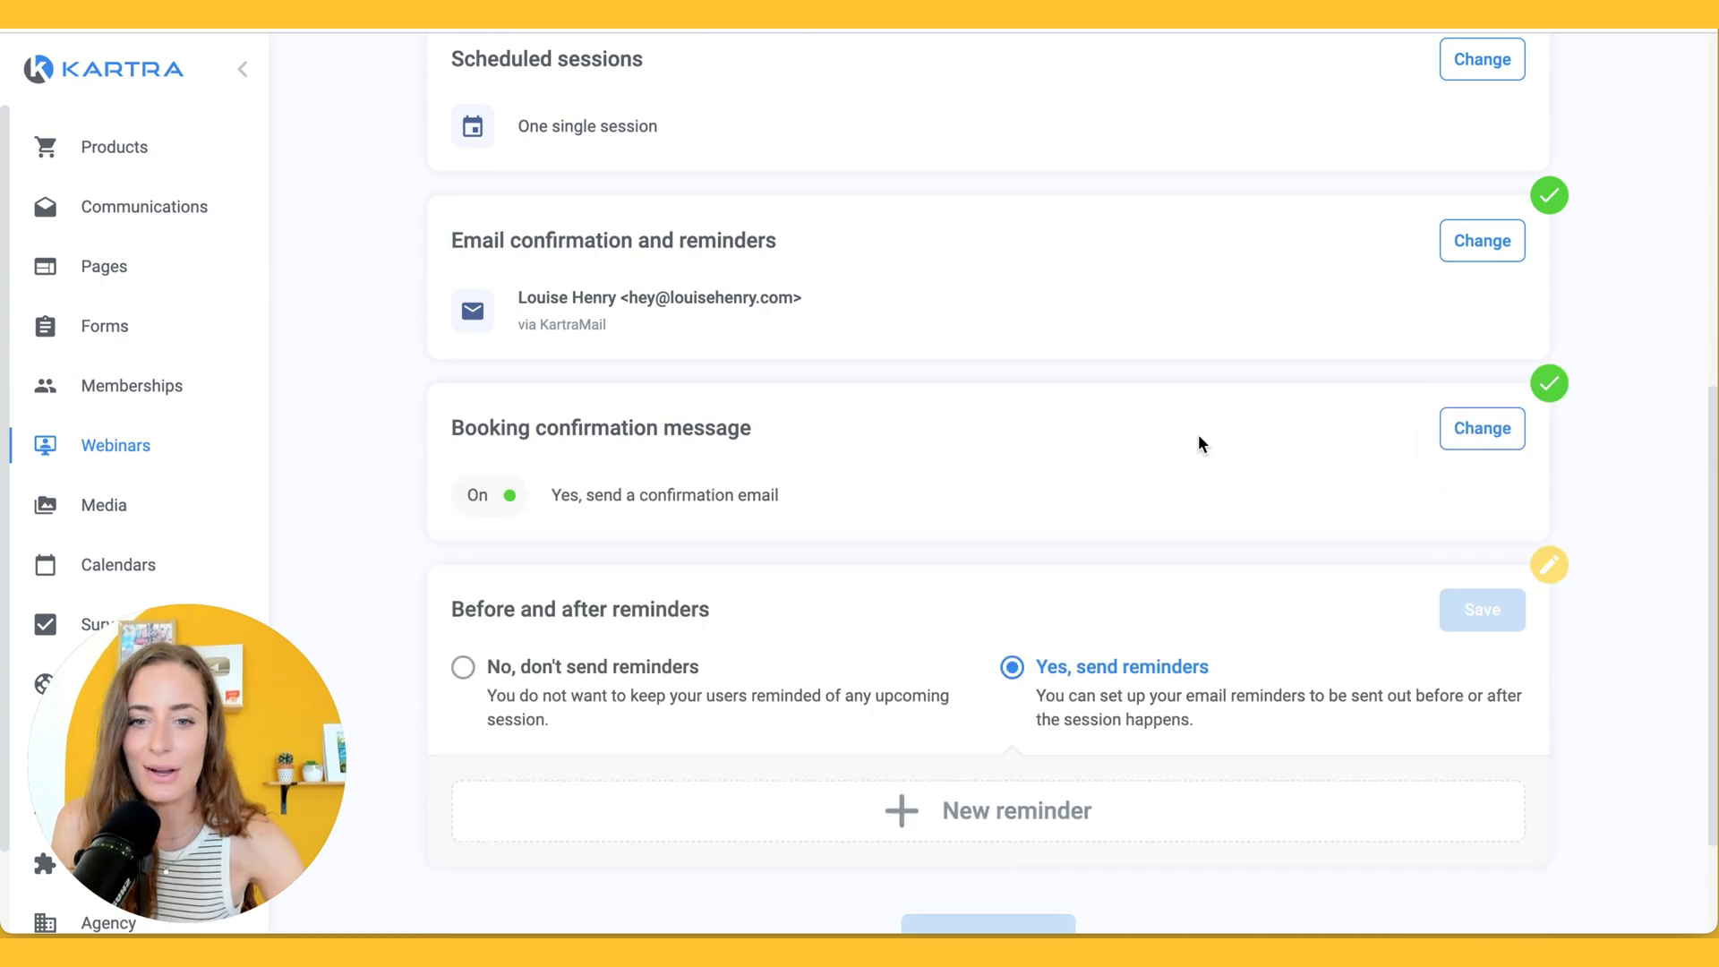
Choose not to send before and after reminders, save that setting, and create the webinar.
scroll(1119, 448, "down", 1)
left_click(564, 620)
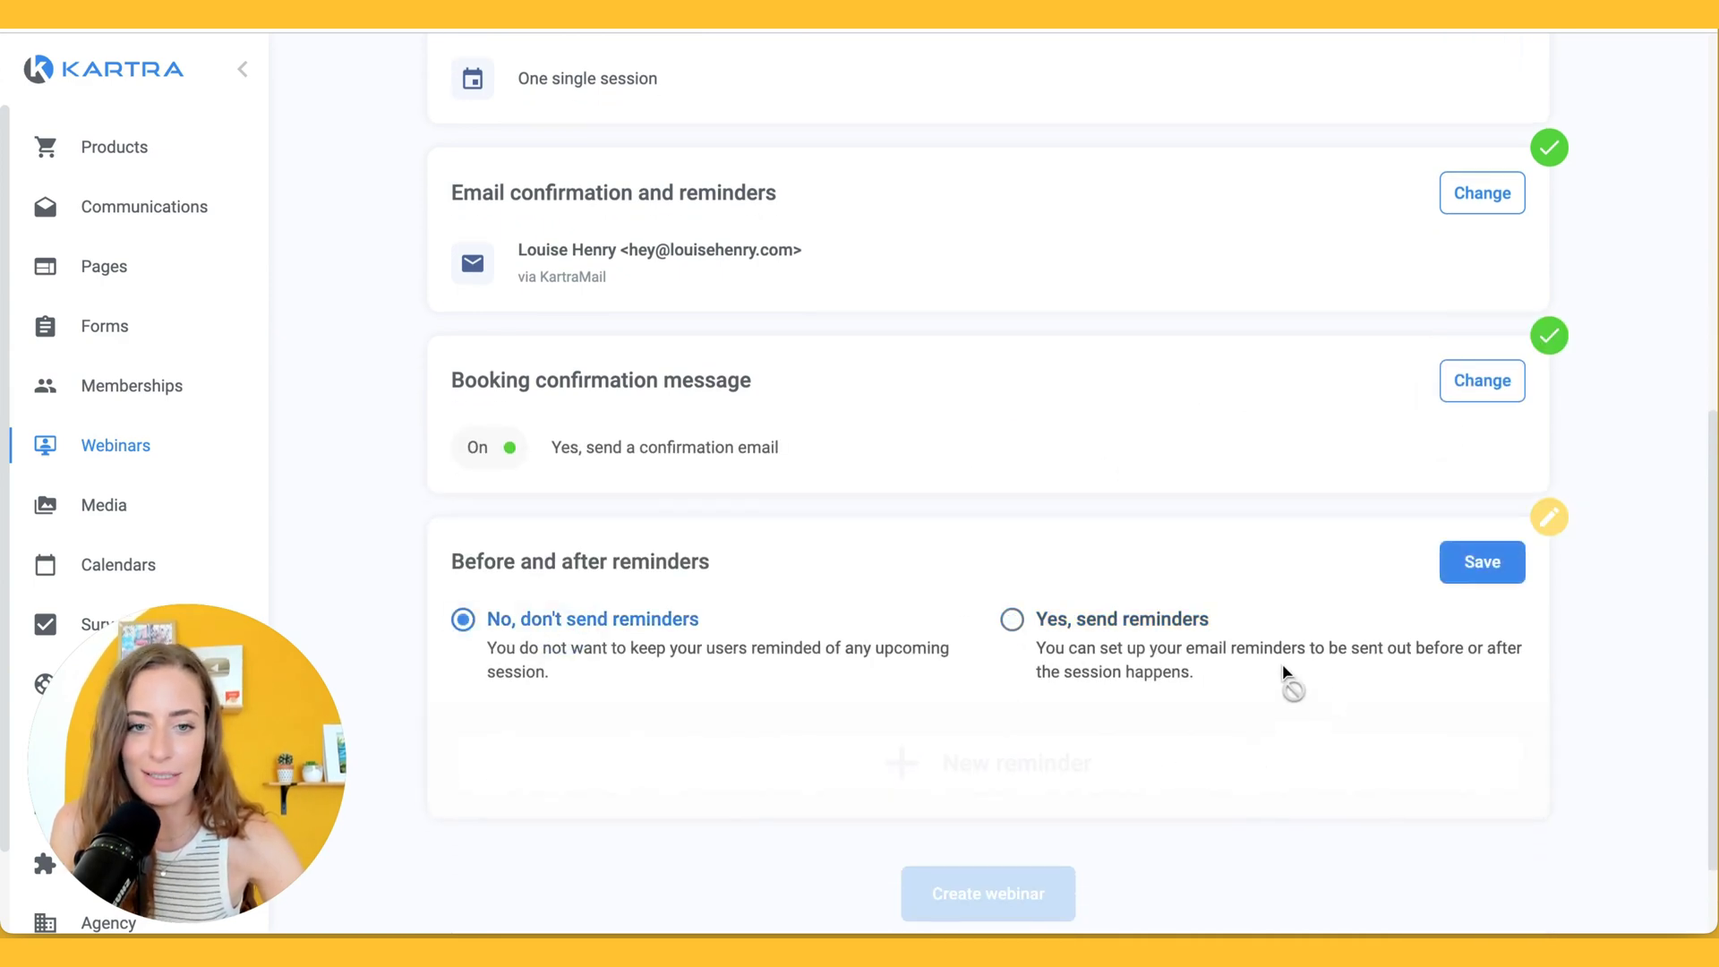
left_click(1466, 560)
scroll(1434, 543, "up", 3)
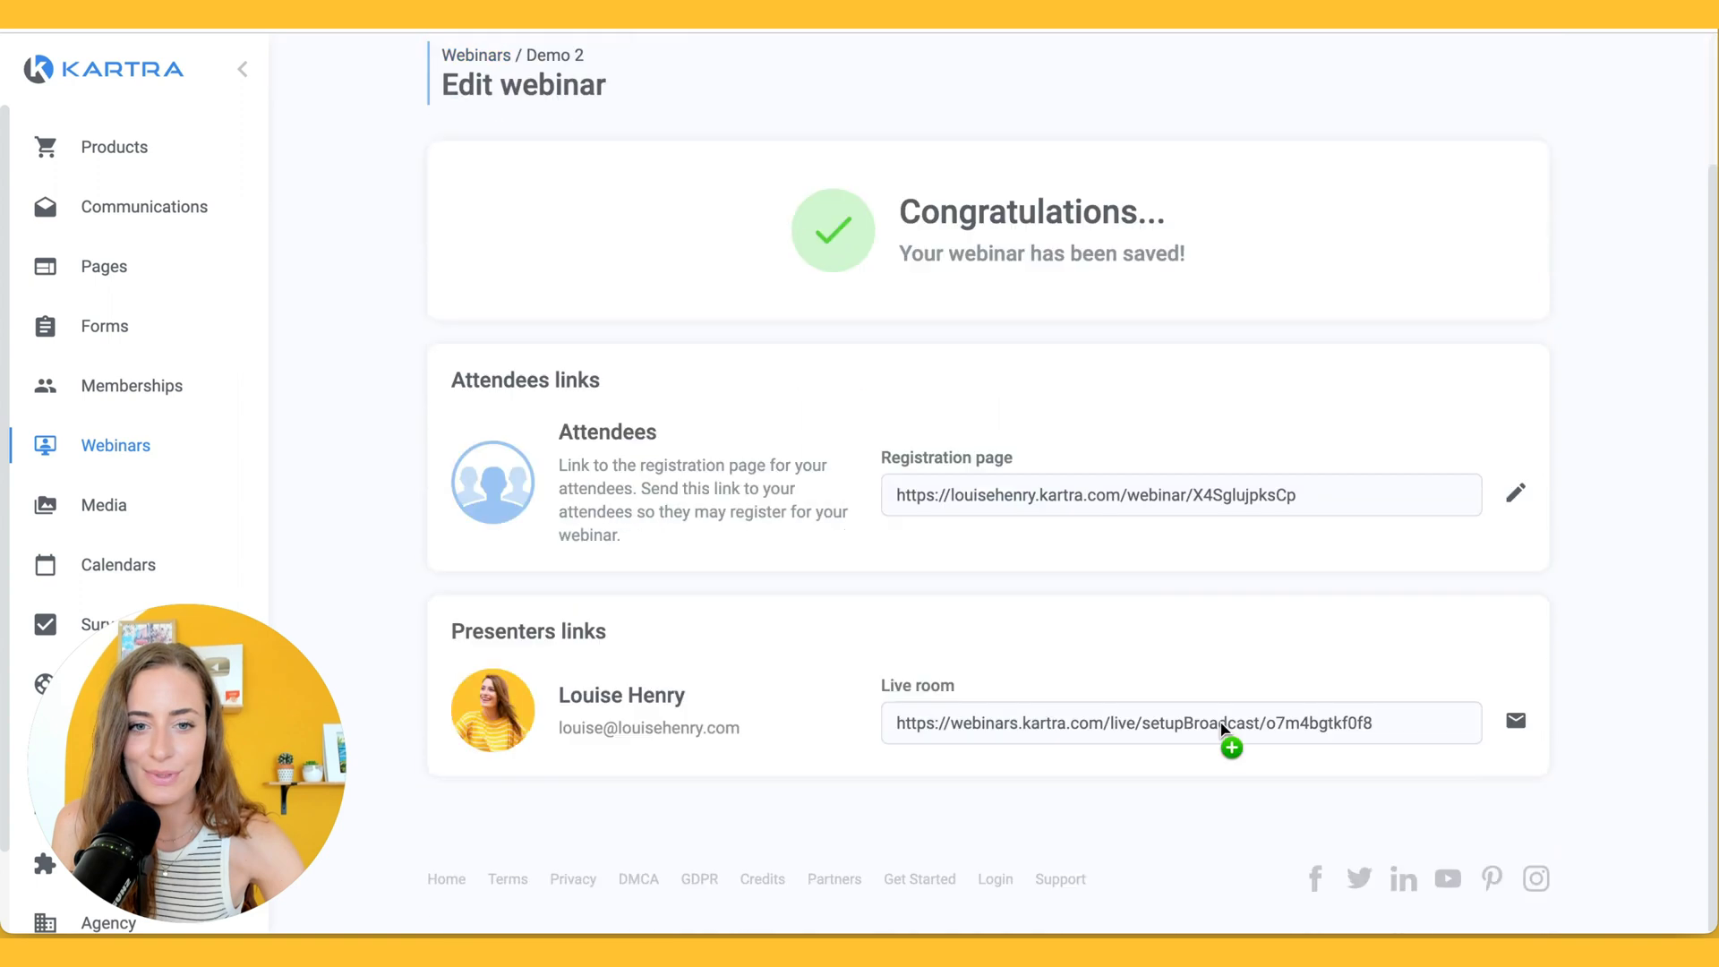
scroll(1144, 579, "up", 2)
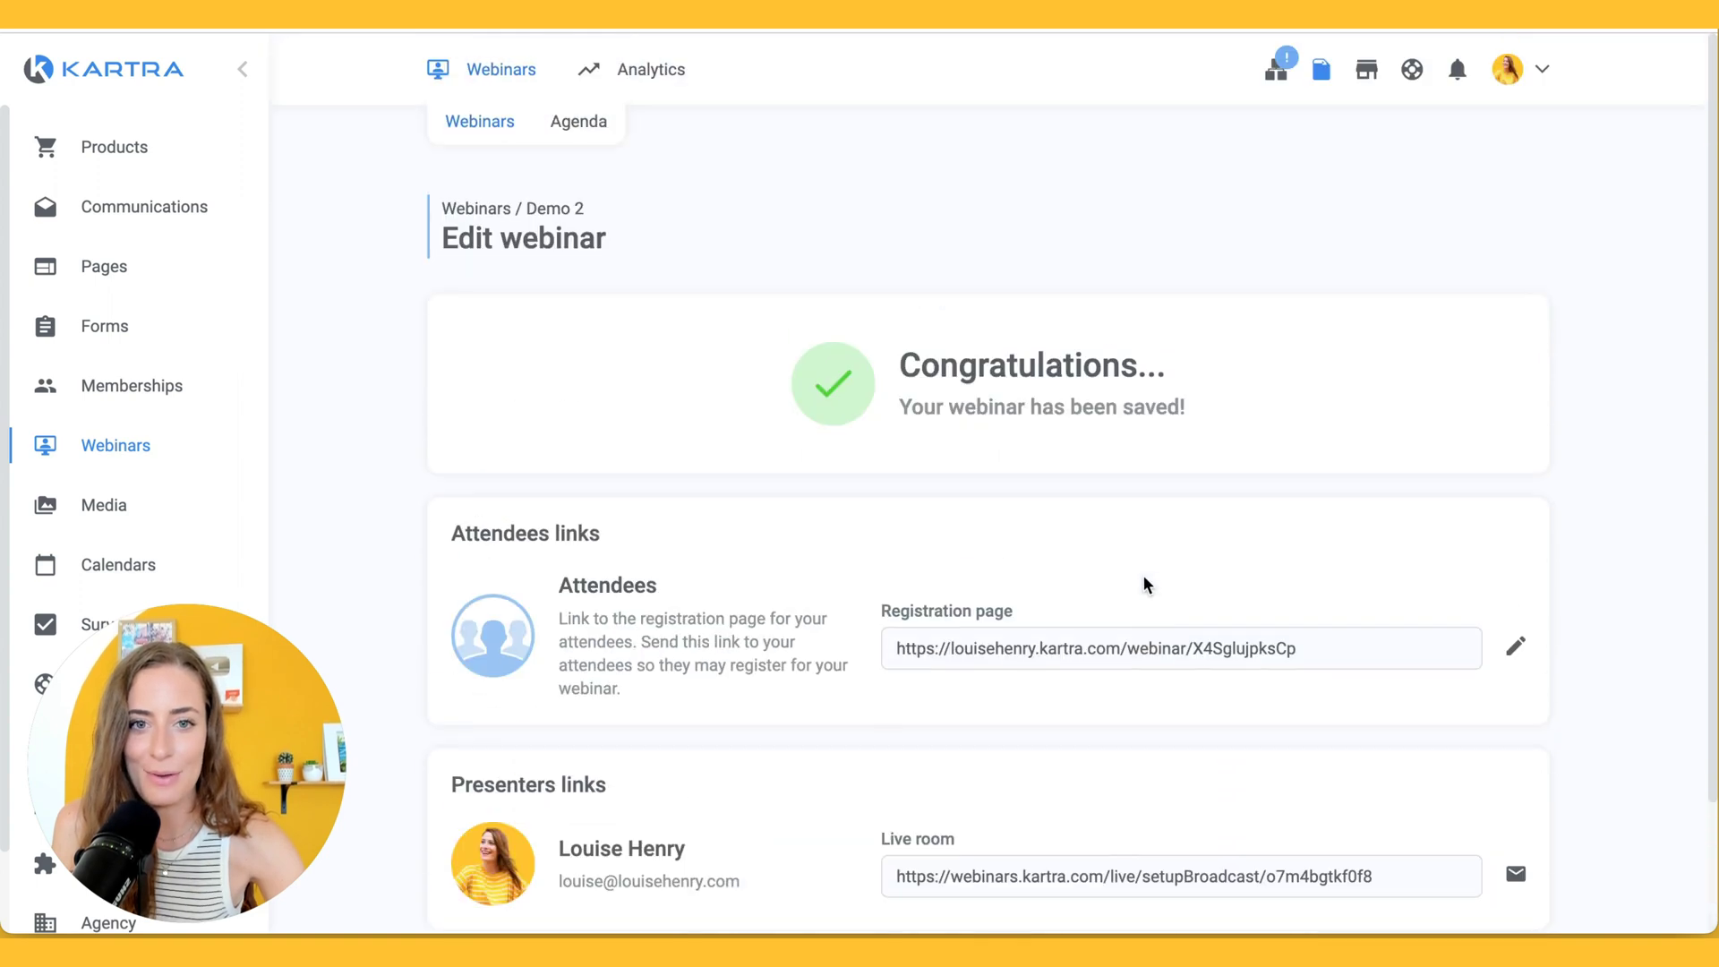
Open the presenter's live room link in a new browser tab and show the room's offers.
left_click(990, 887)
key("ctrl+t")
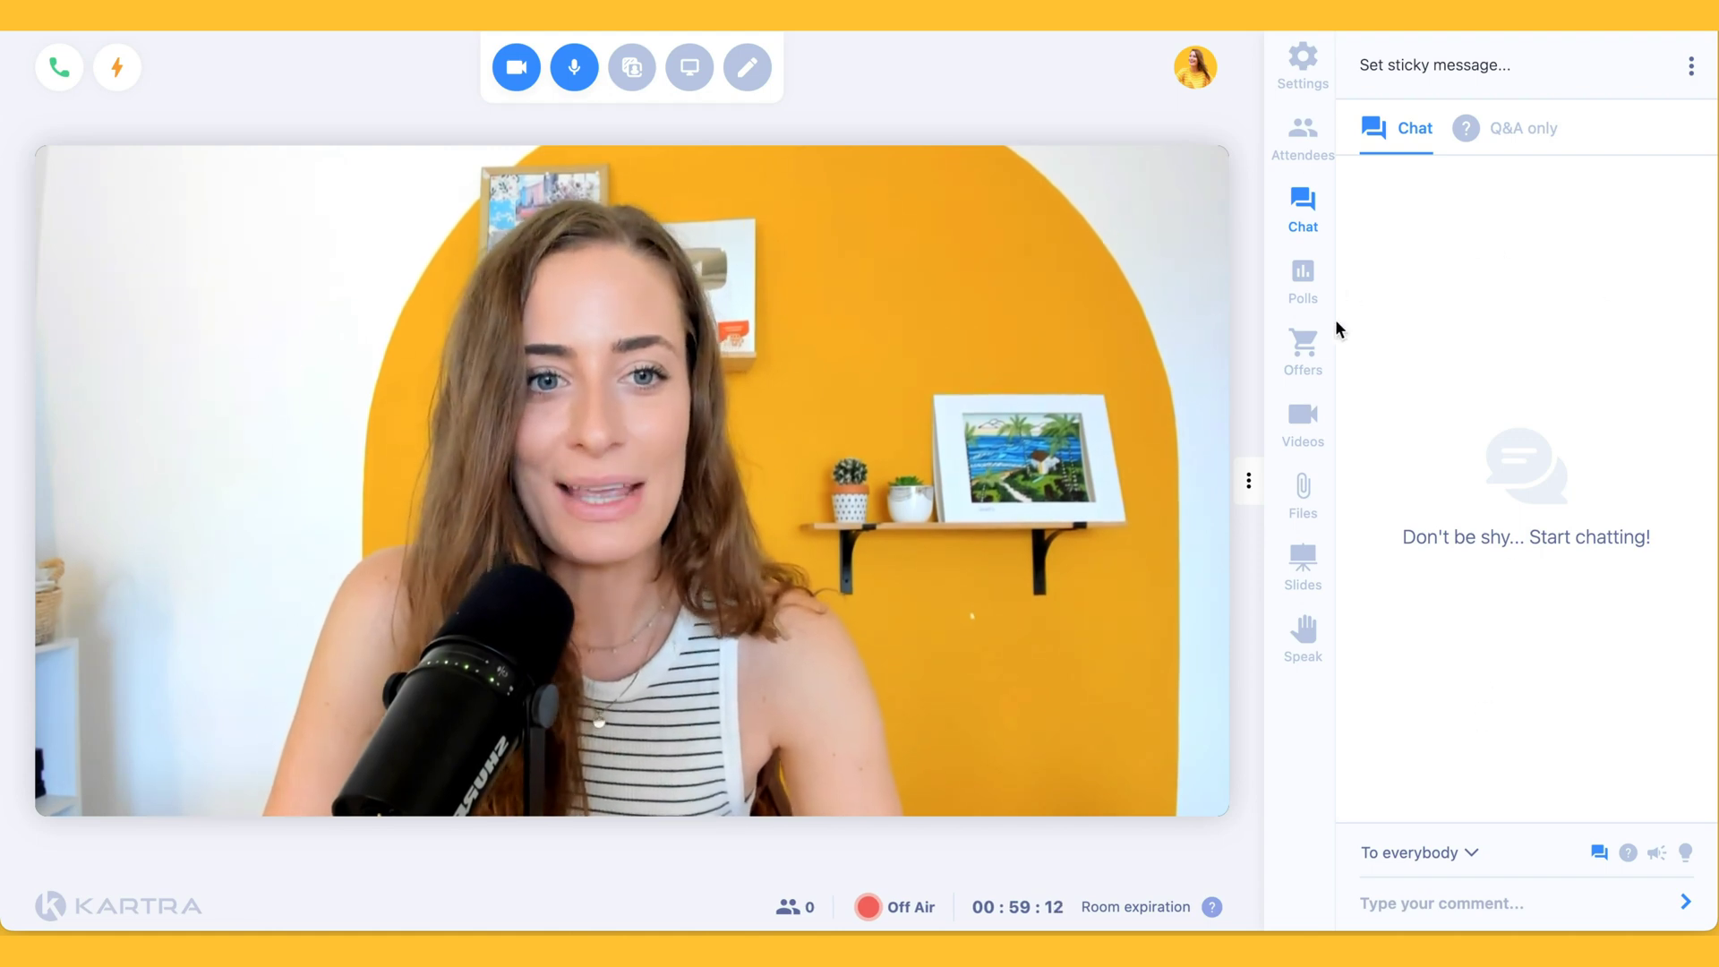
left_click(1304, 356)
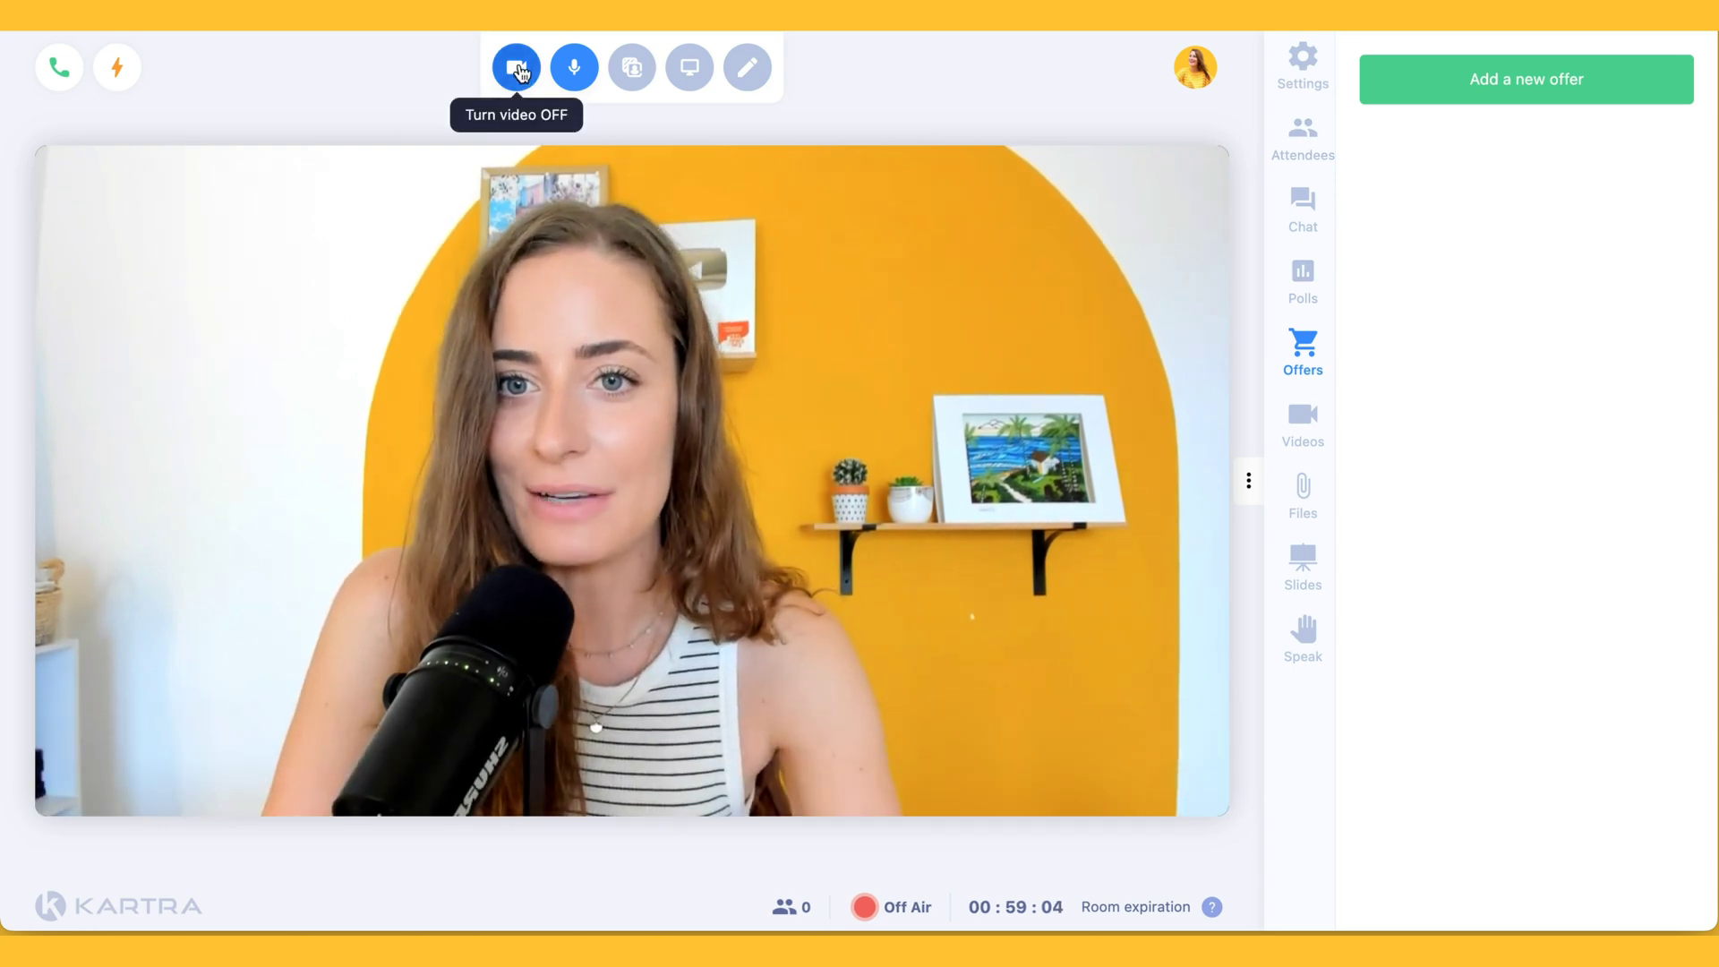
Share the Chrome tab with the Ty Demo page from louisehenry.kartra.com in the webinar room.
left_click(689, 67)
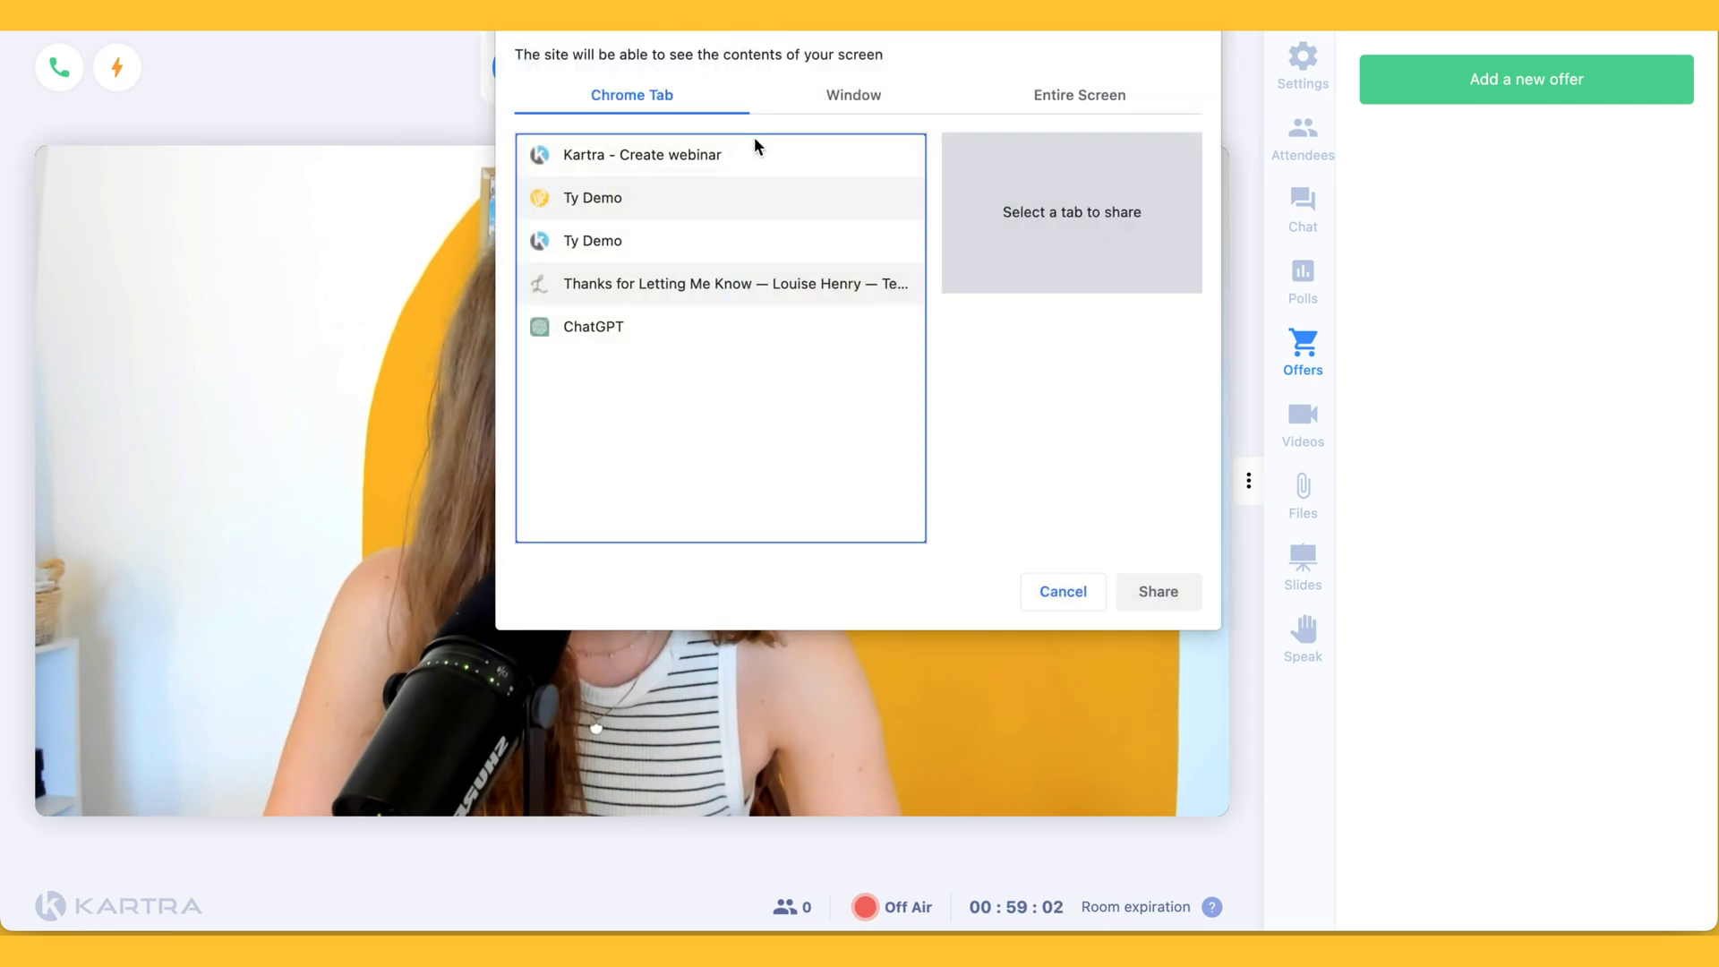
left_click(779, 237)
left_click(1168, 592)
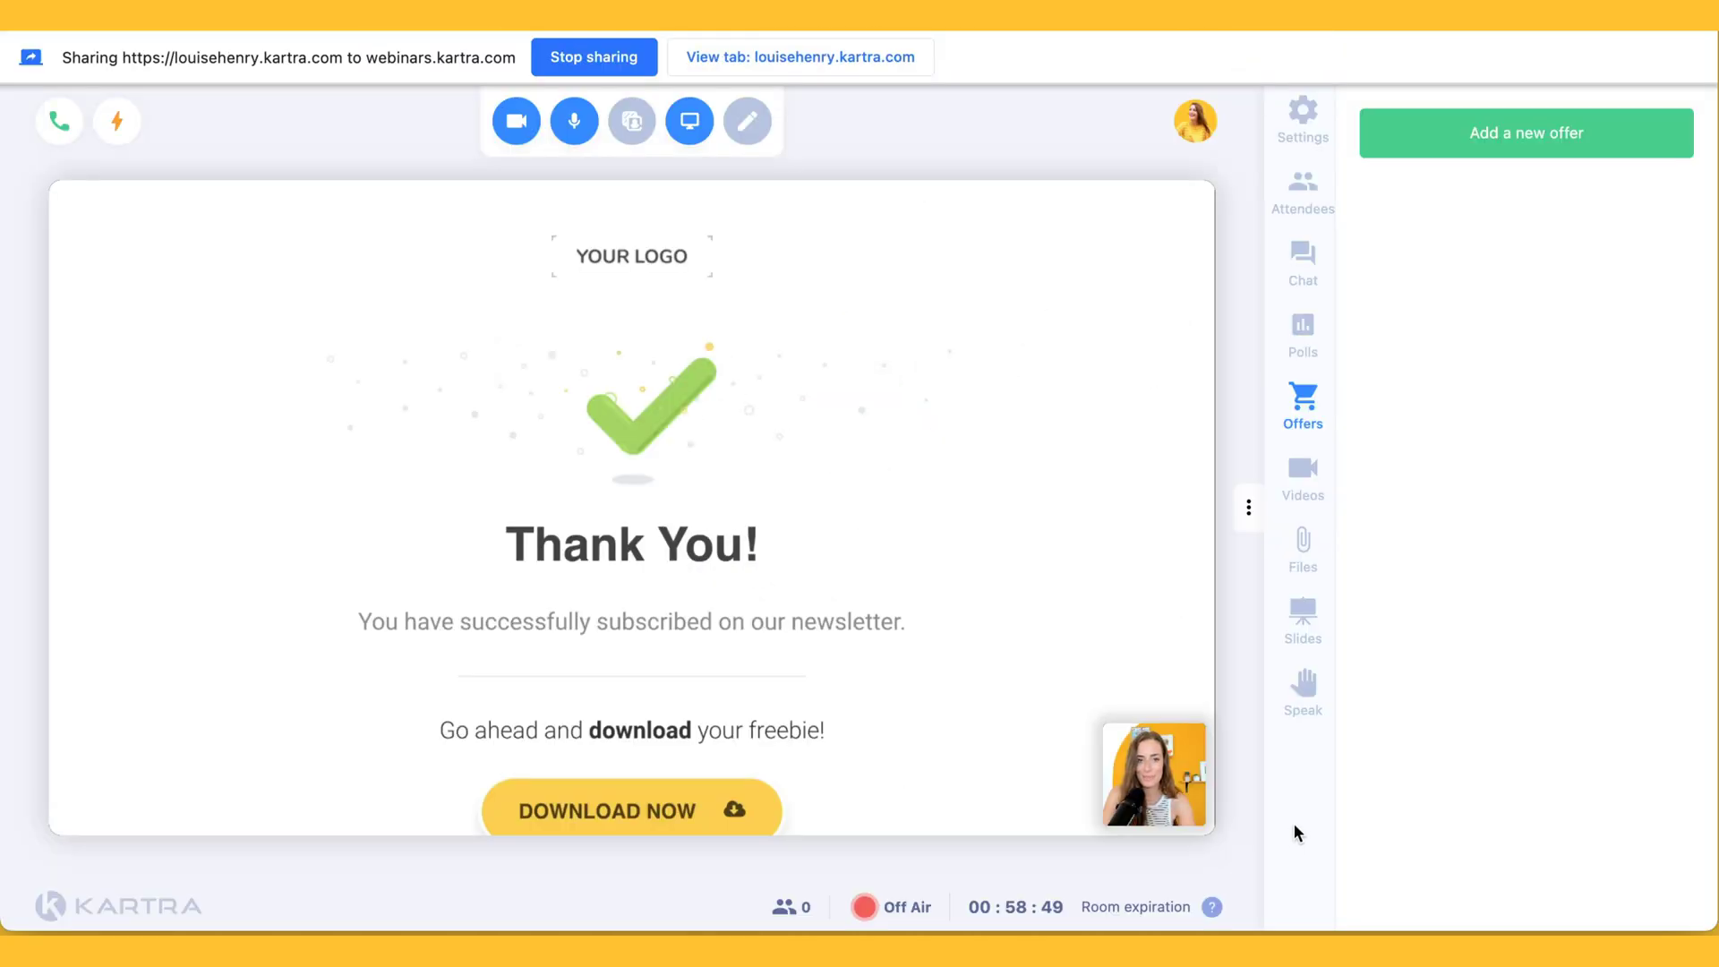
Open the webinar room's settings and set the theme color to the red and white option.
left_click(1303, 117)
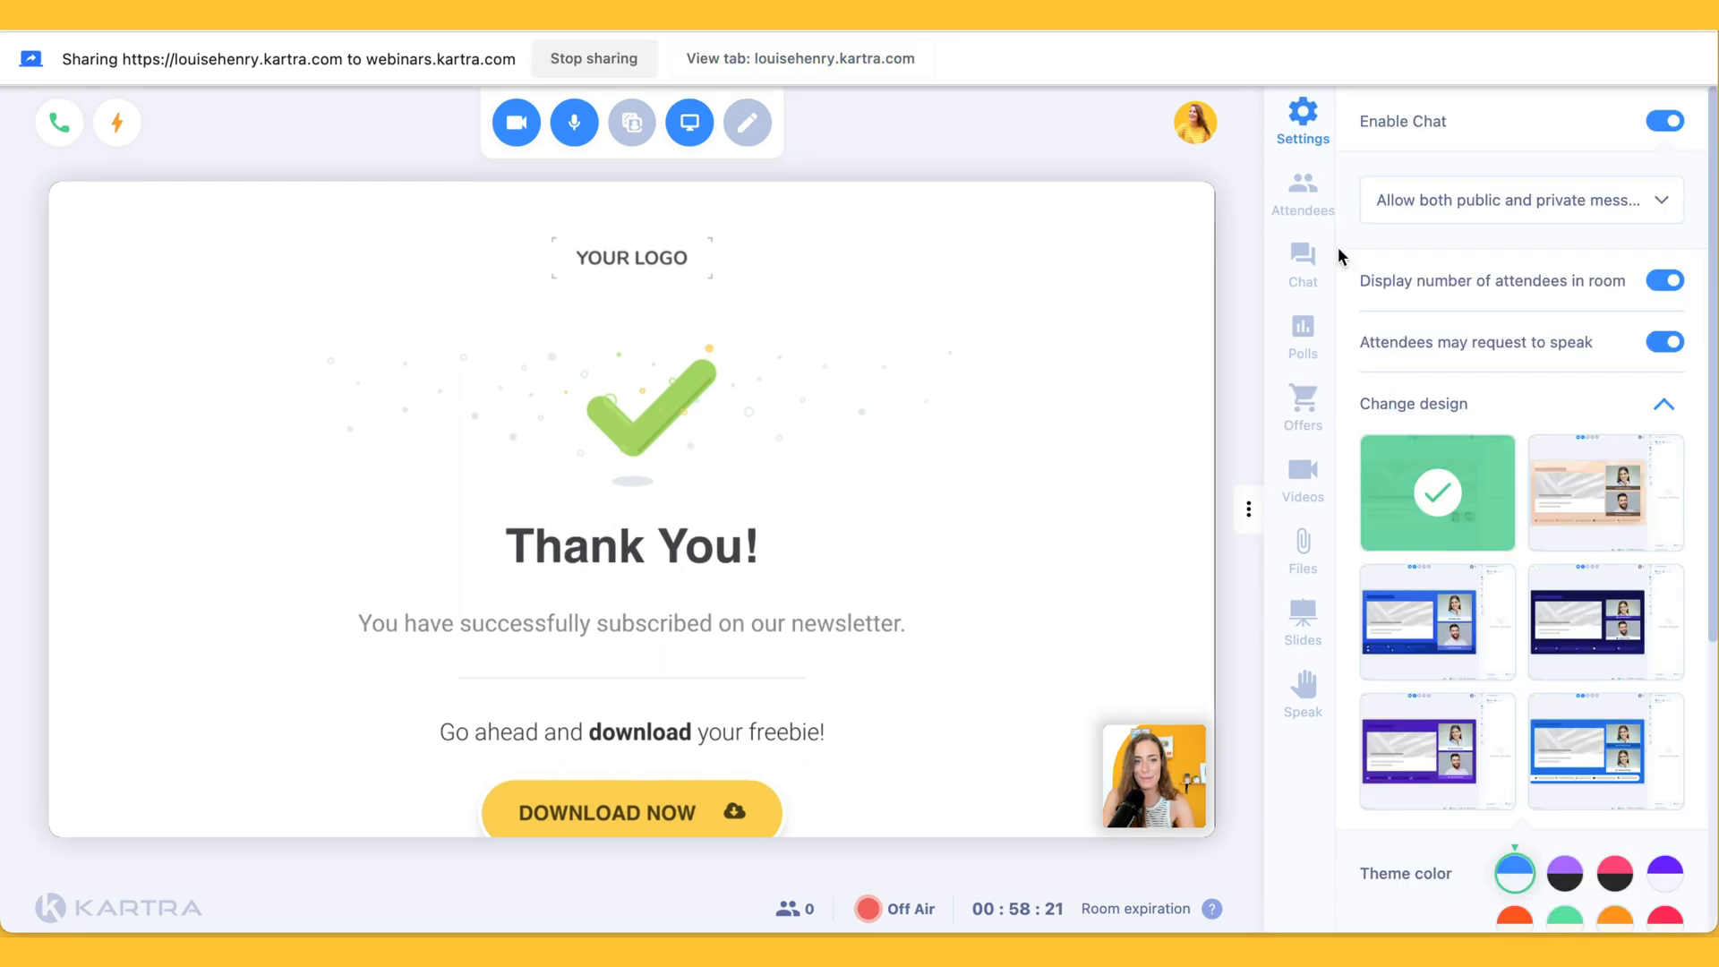
scroll(1480, 652, "down", 4)
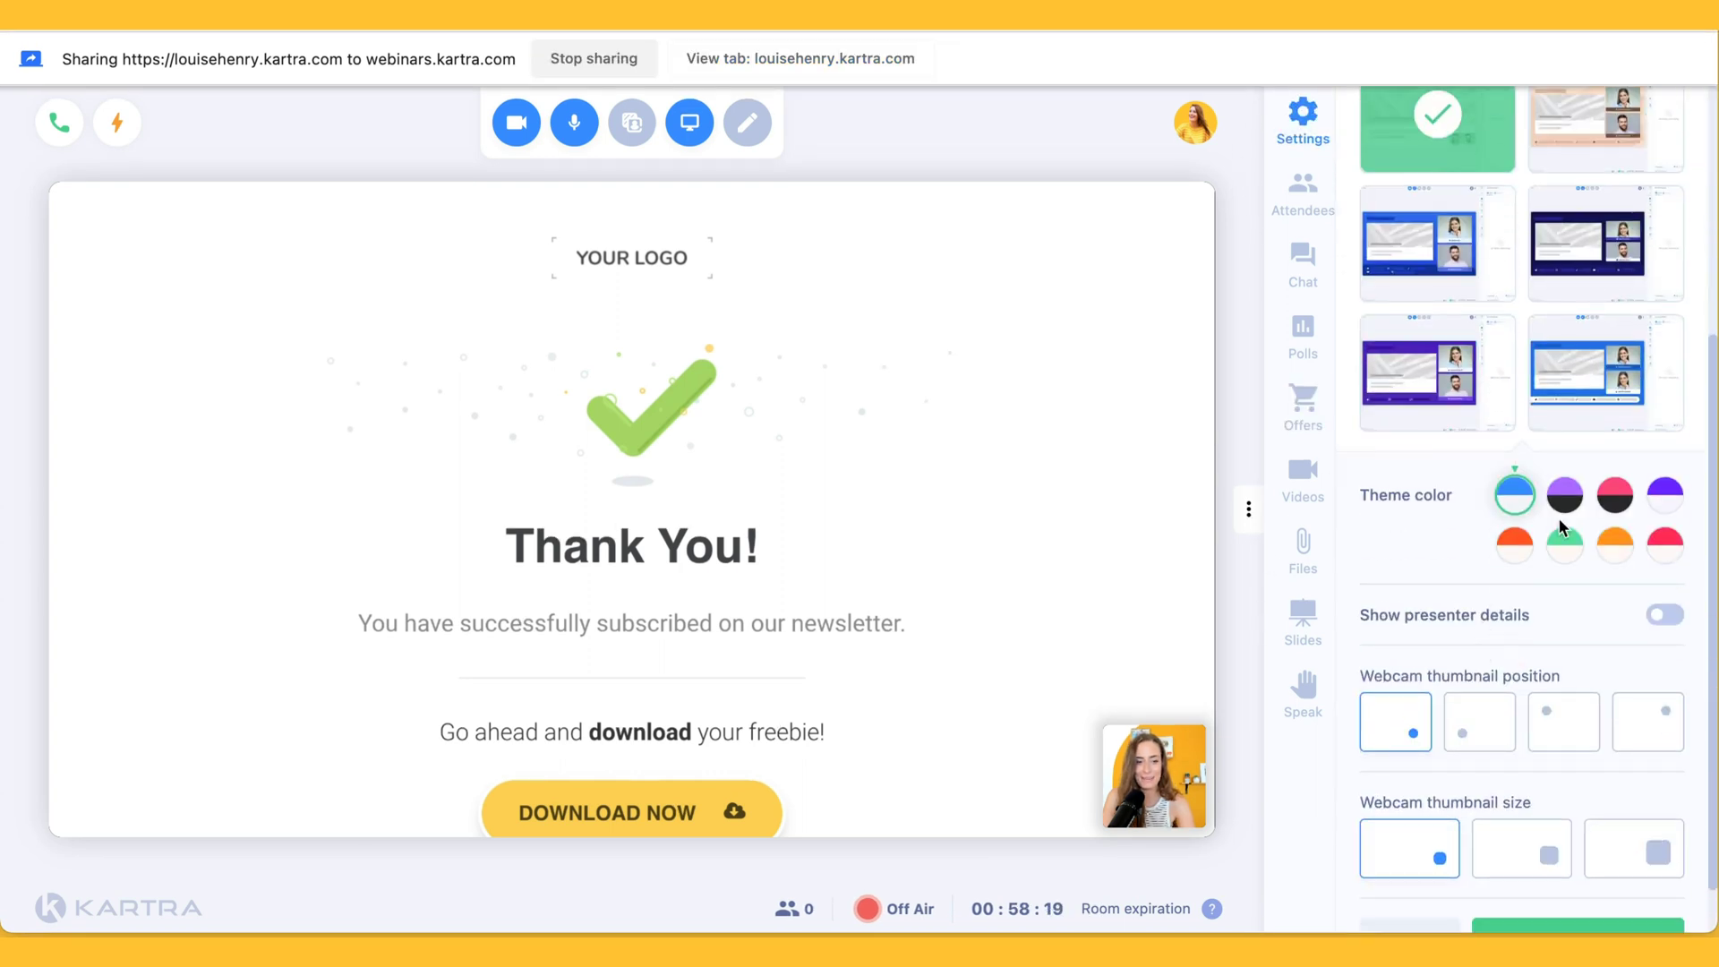
left_click(1667, 544)
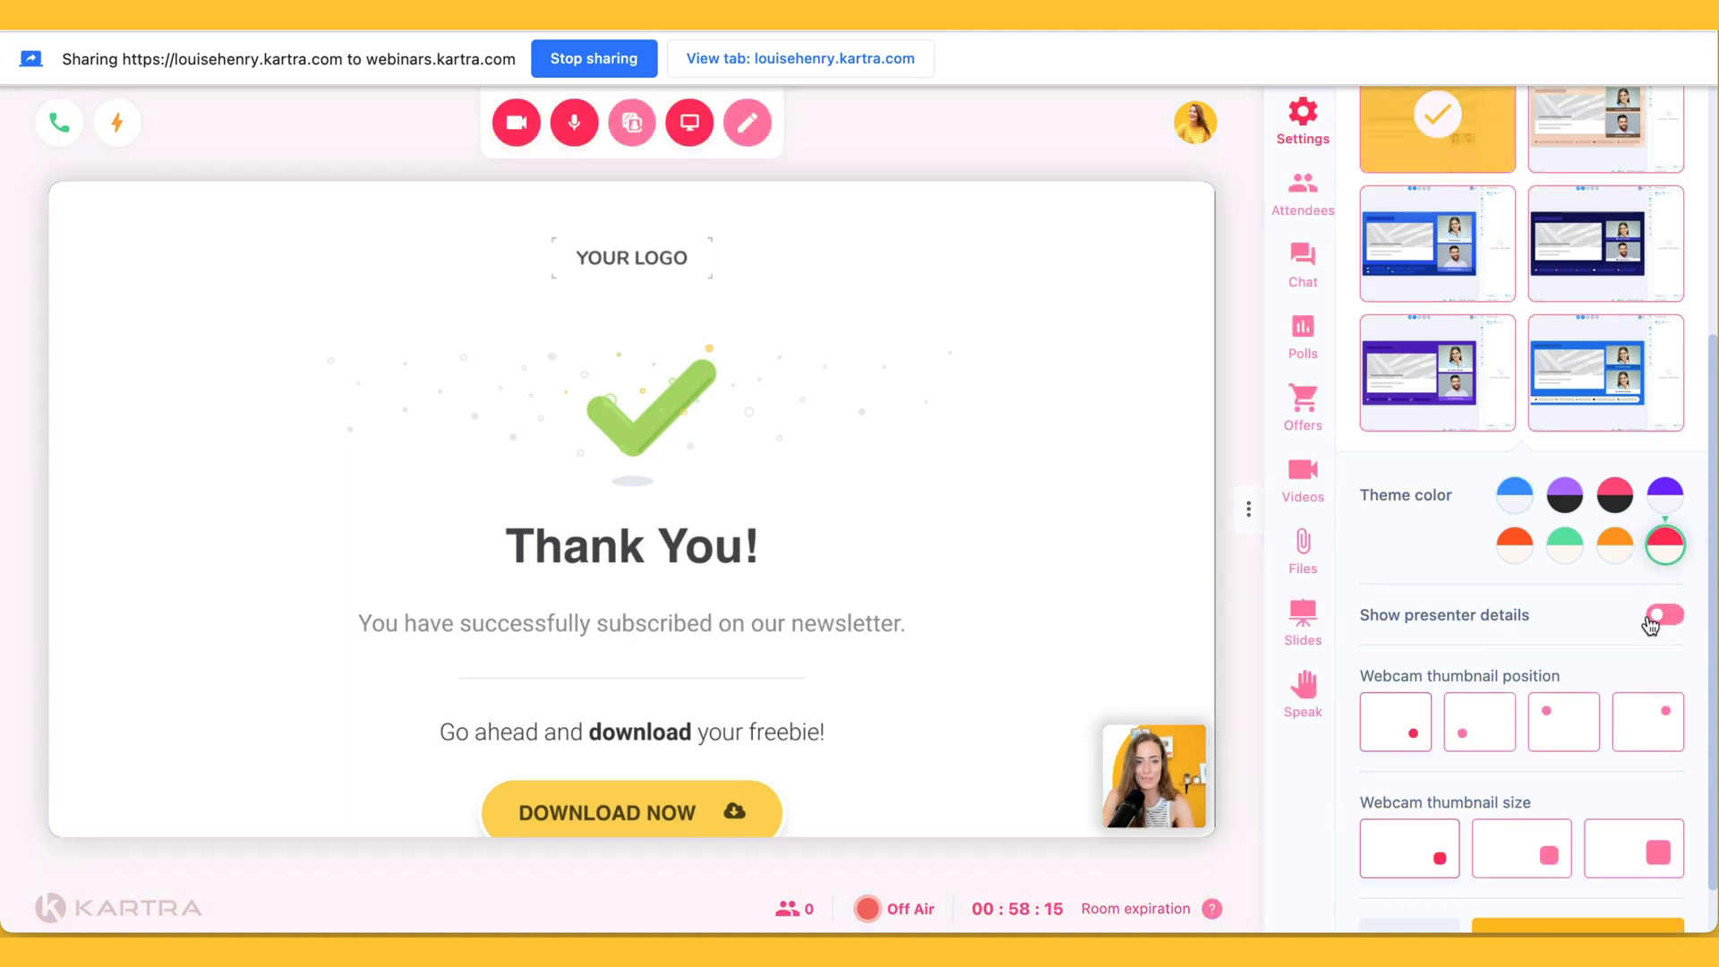
Place the webcam thumbnail in the upper-right corner of the shared view at the largest size, and apply the room design.
scroll(1628, 653, "down", 1)
scroll(1628, 654, "down", 1)
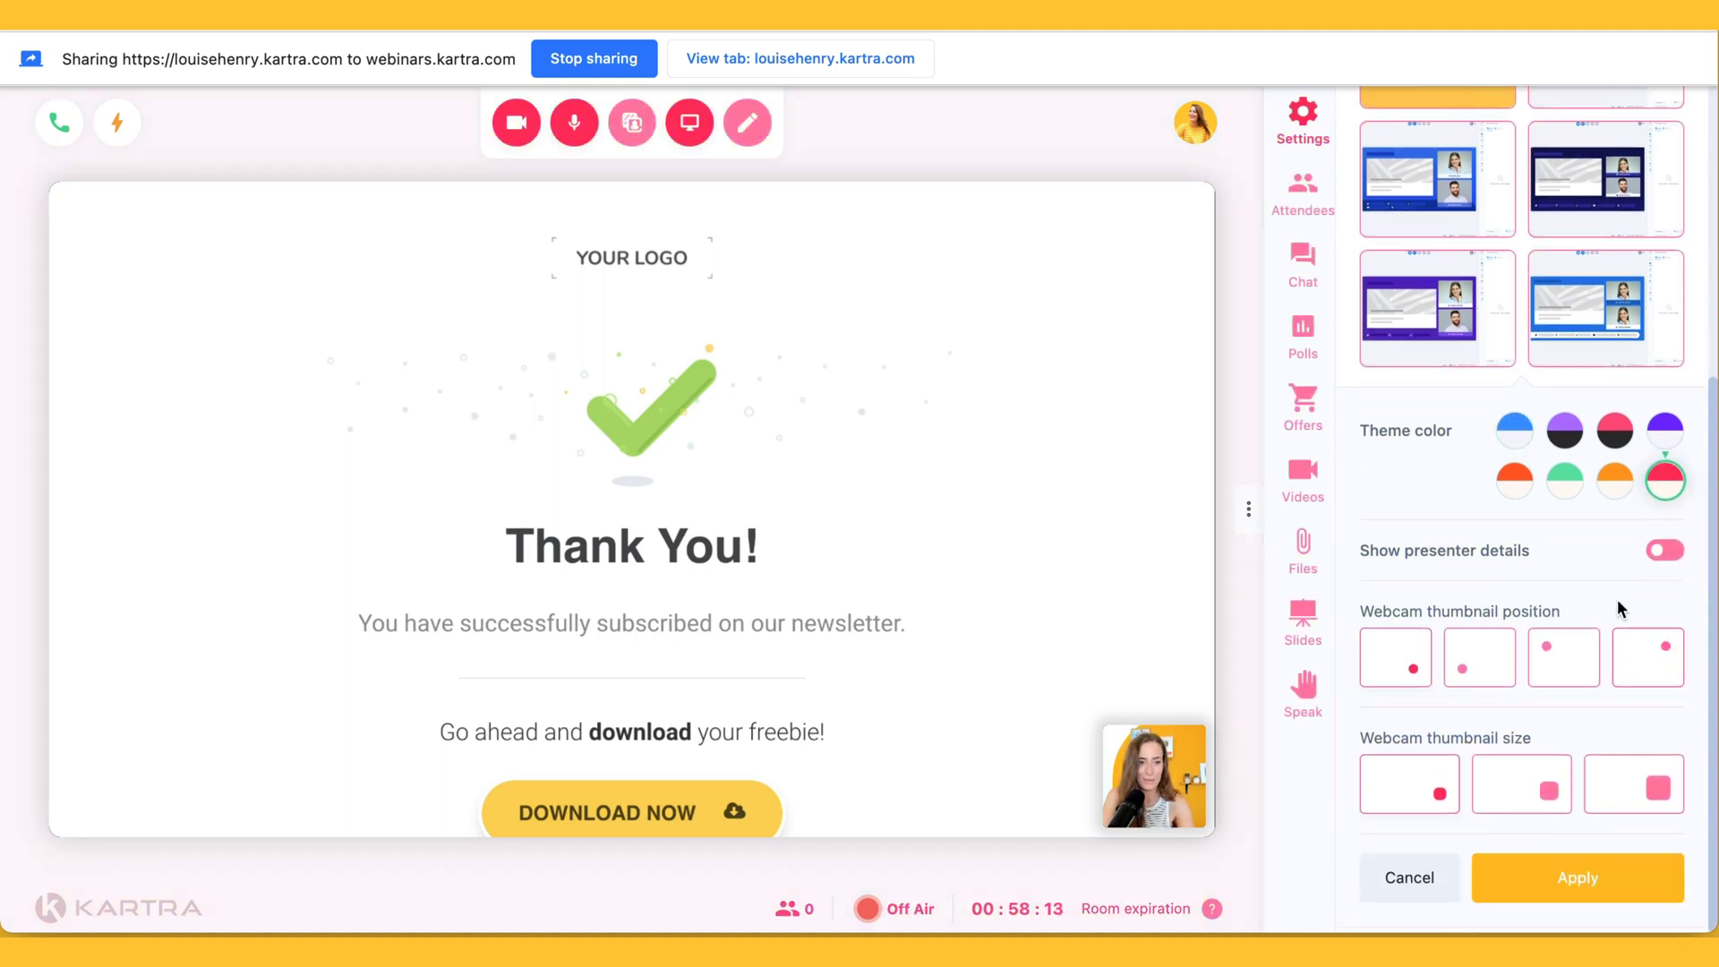
left_click(1463, 662)
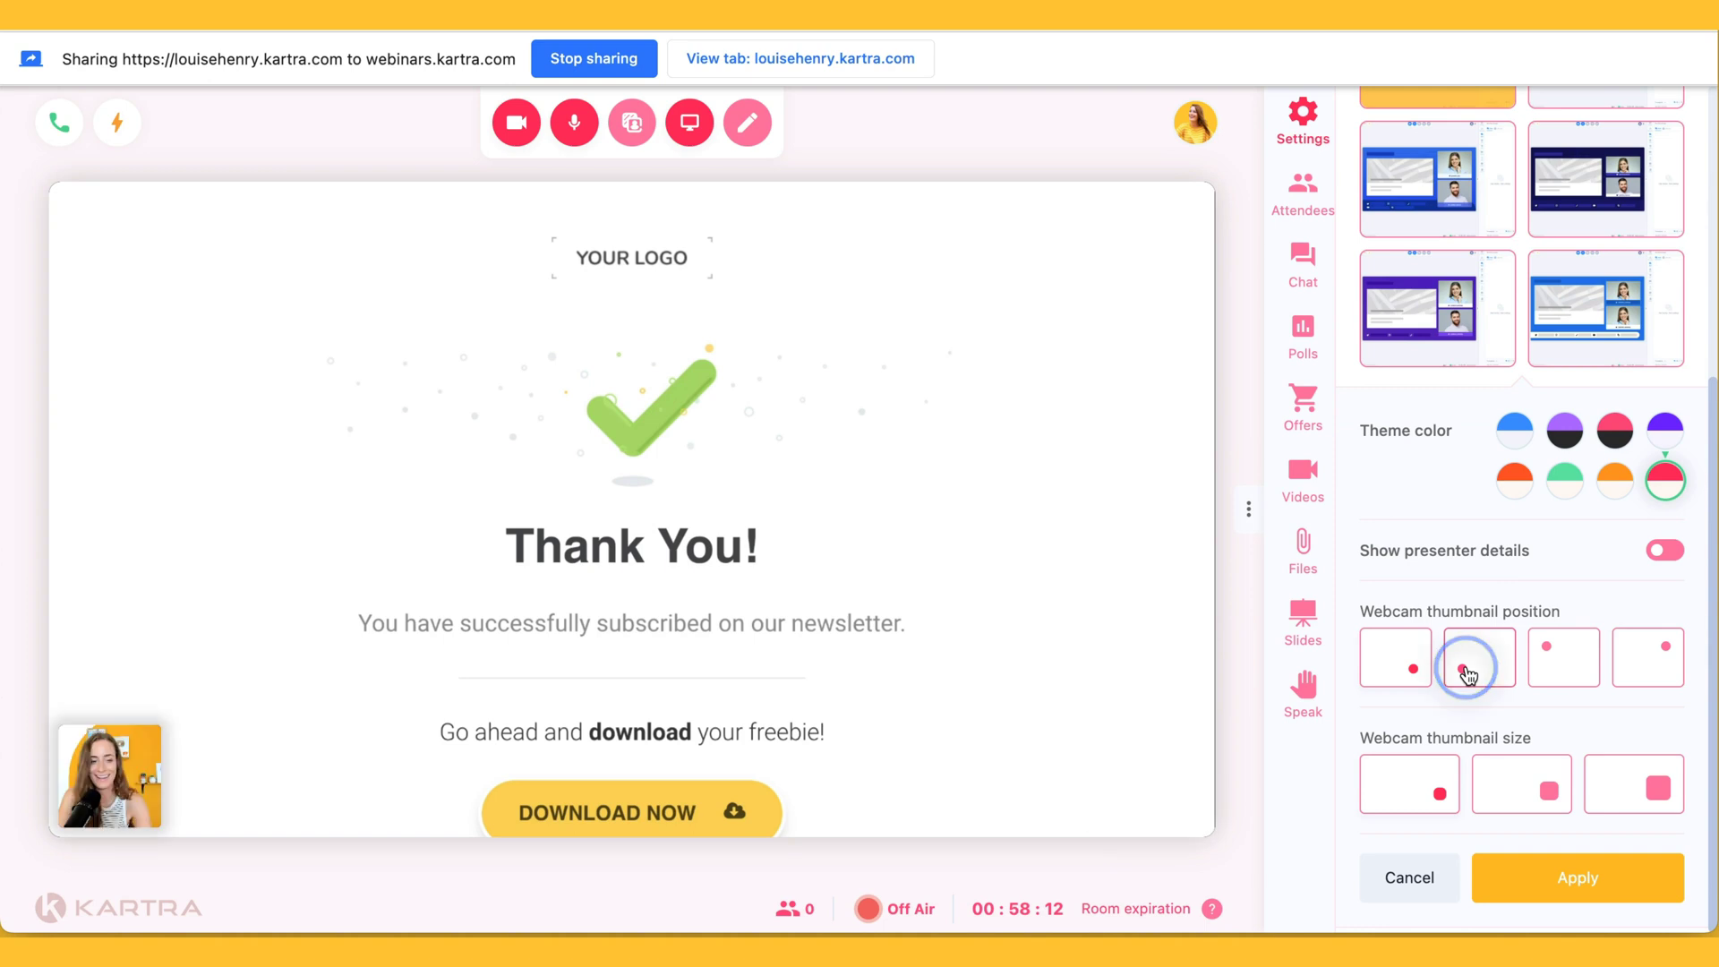
left_click(1565, 679)
left_click(1651, 671)
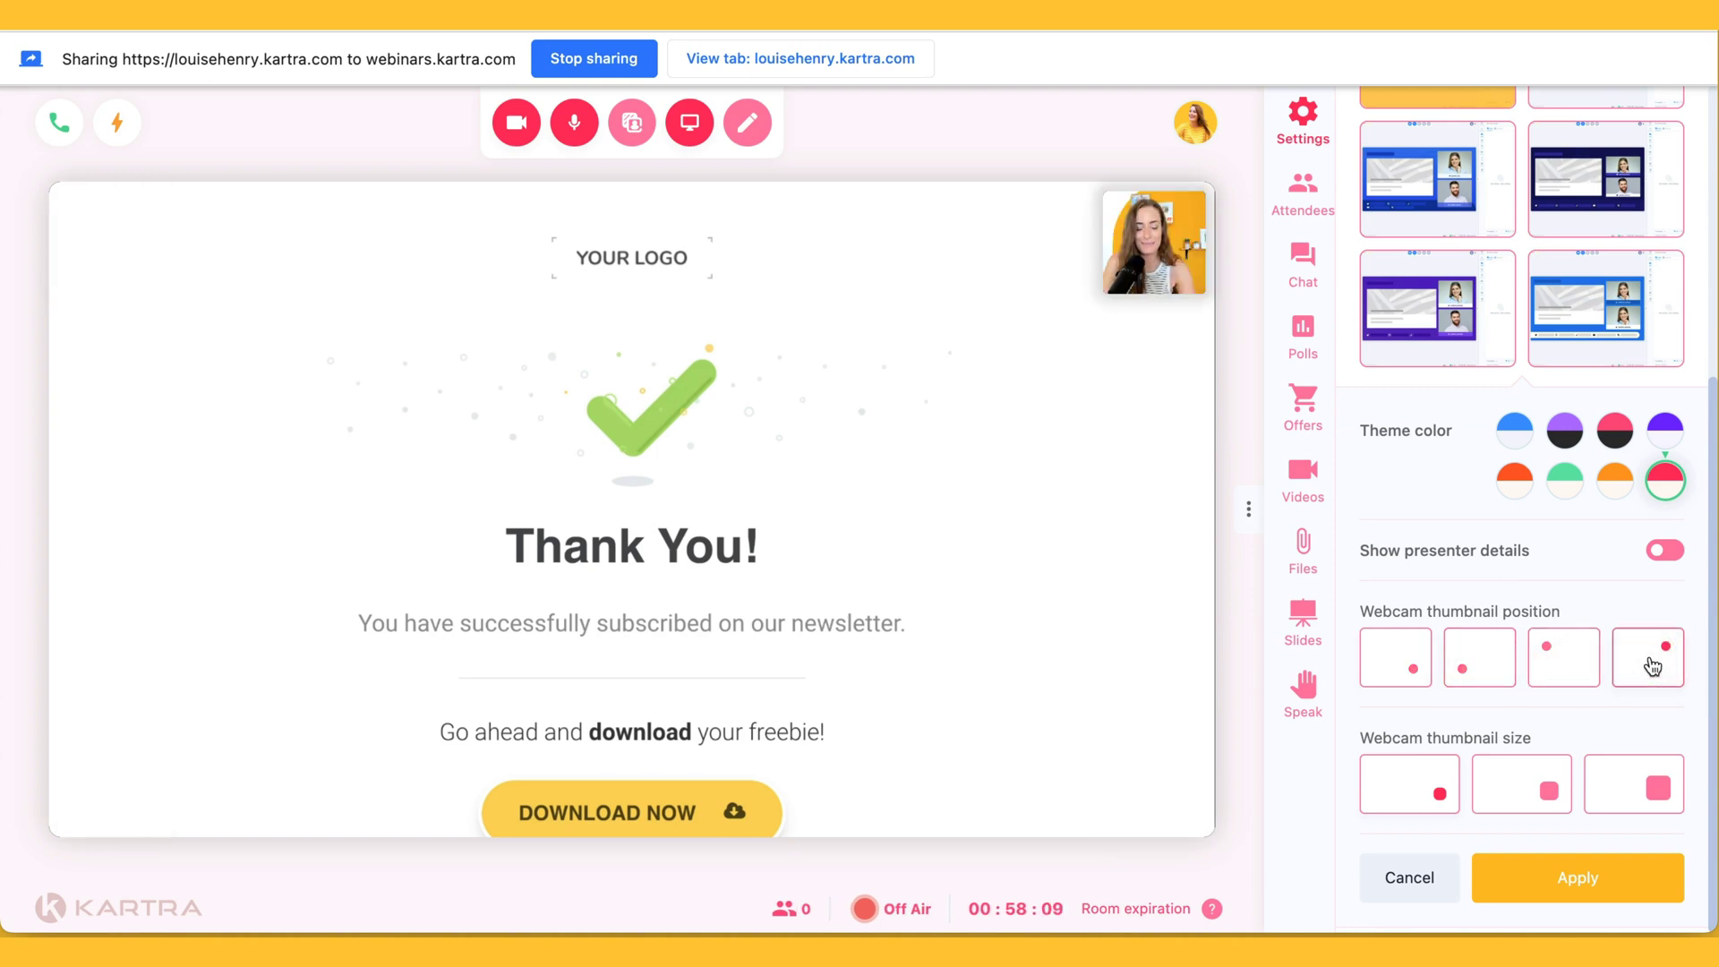
left_click(1523, 785)
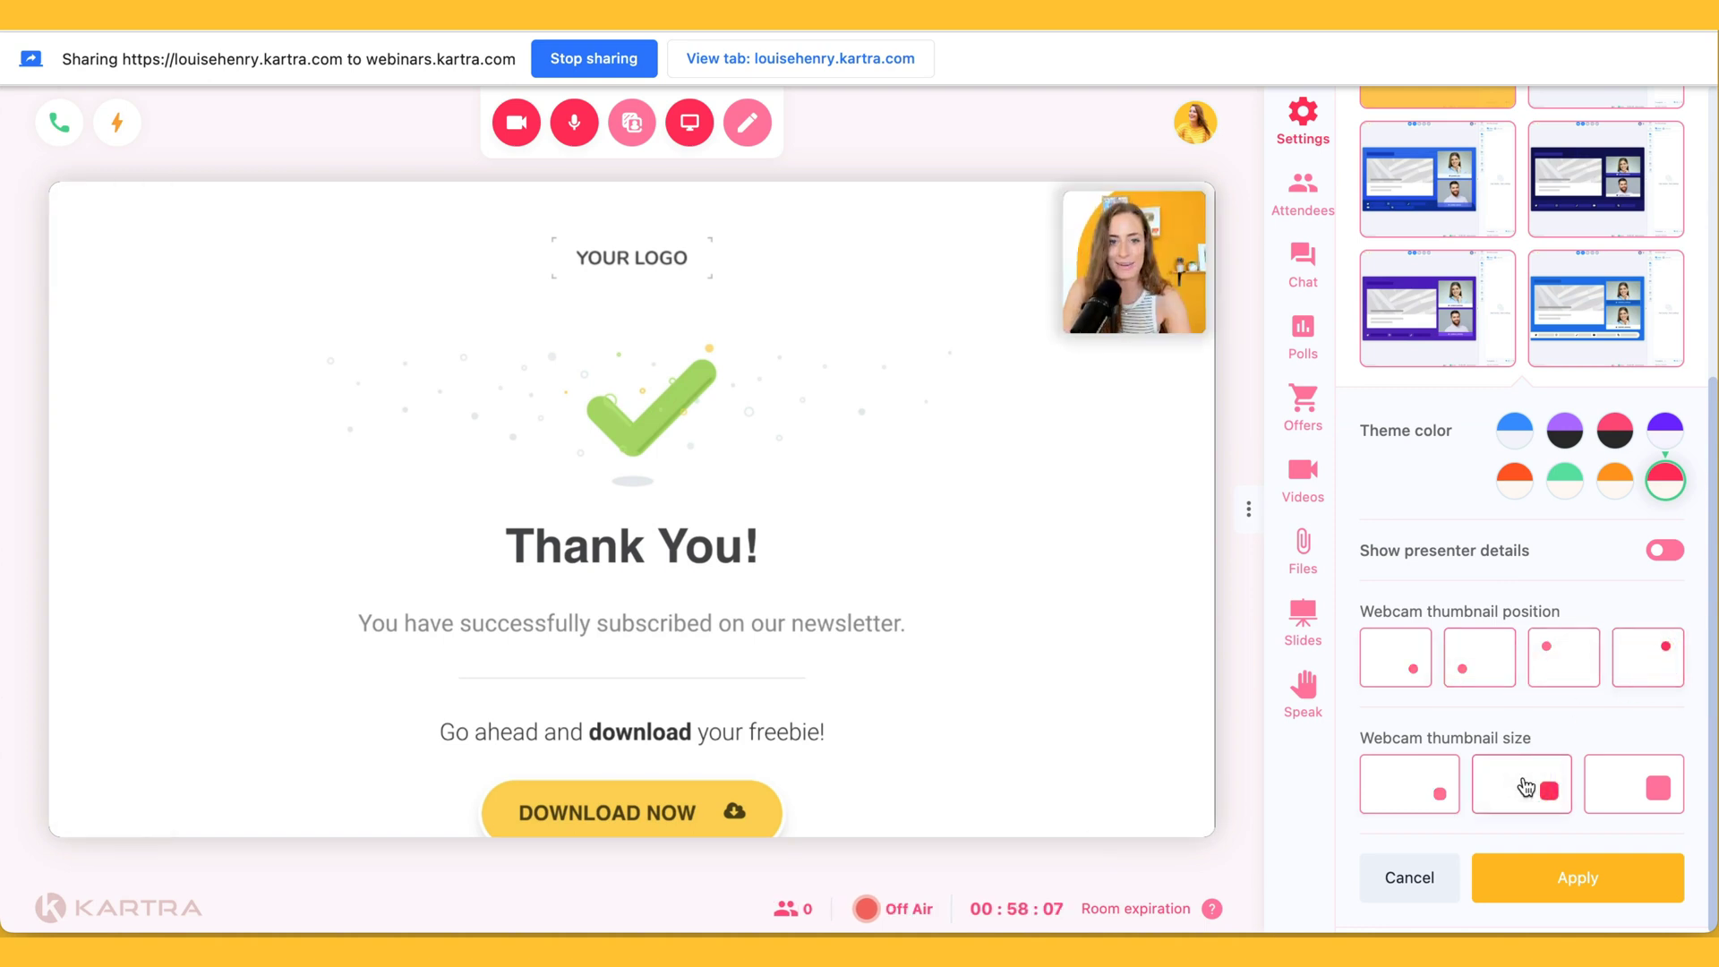
left_click(1645, 800)
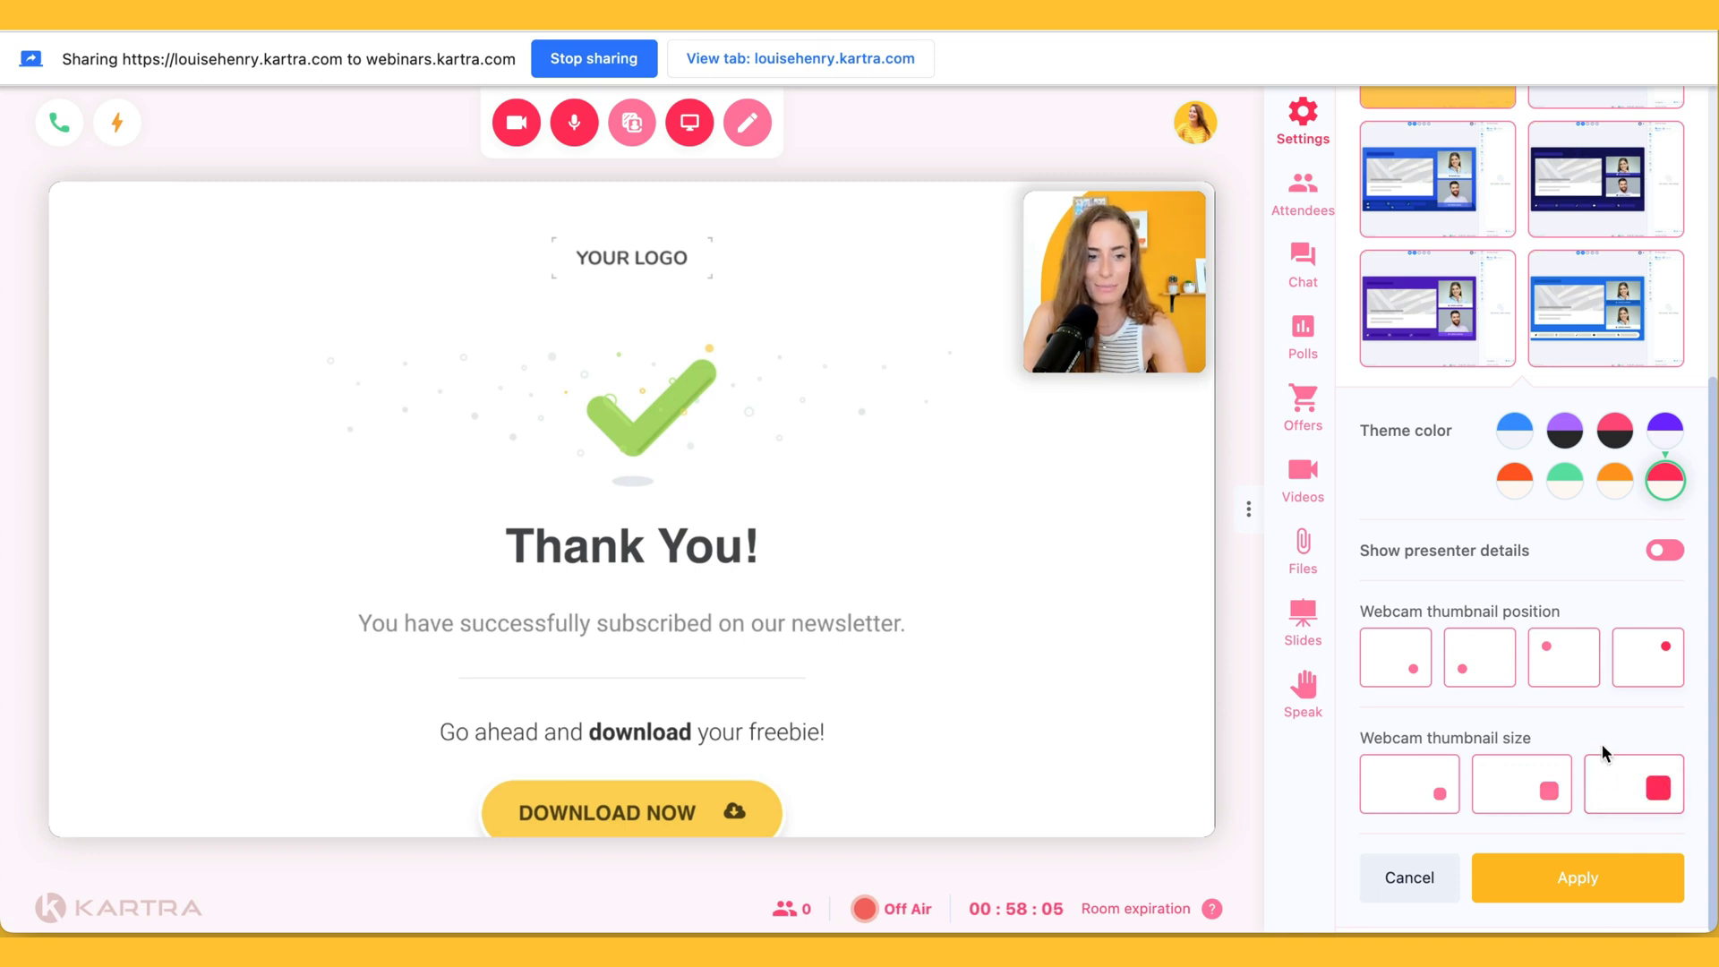
scroll(1601, 743, "up", 1)
left_click(1565, 895)
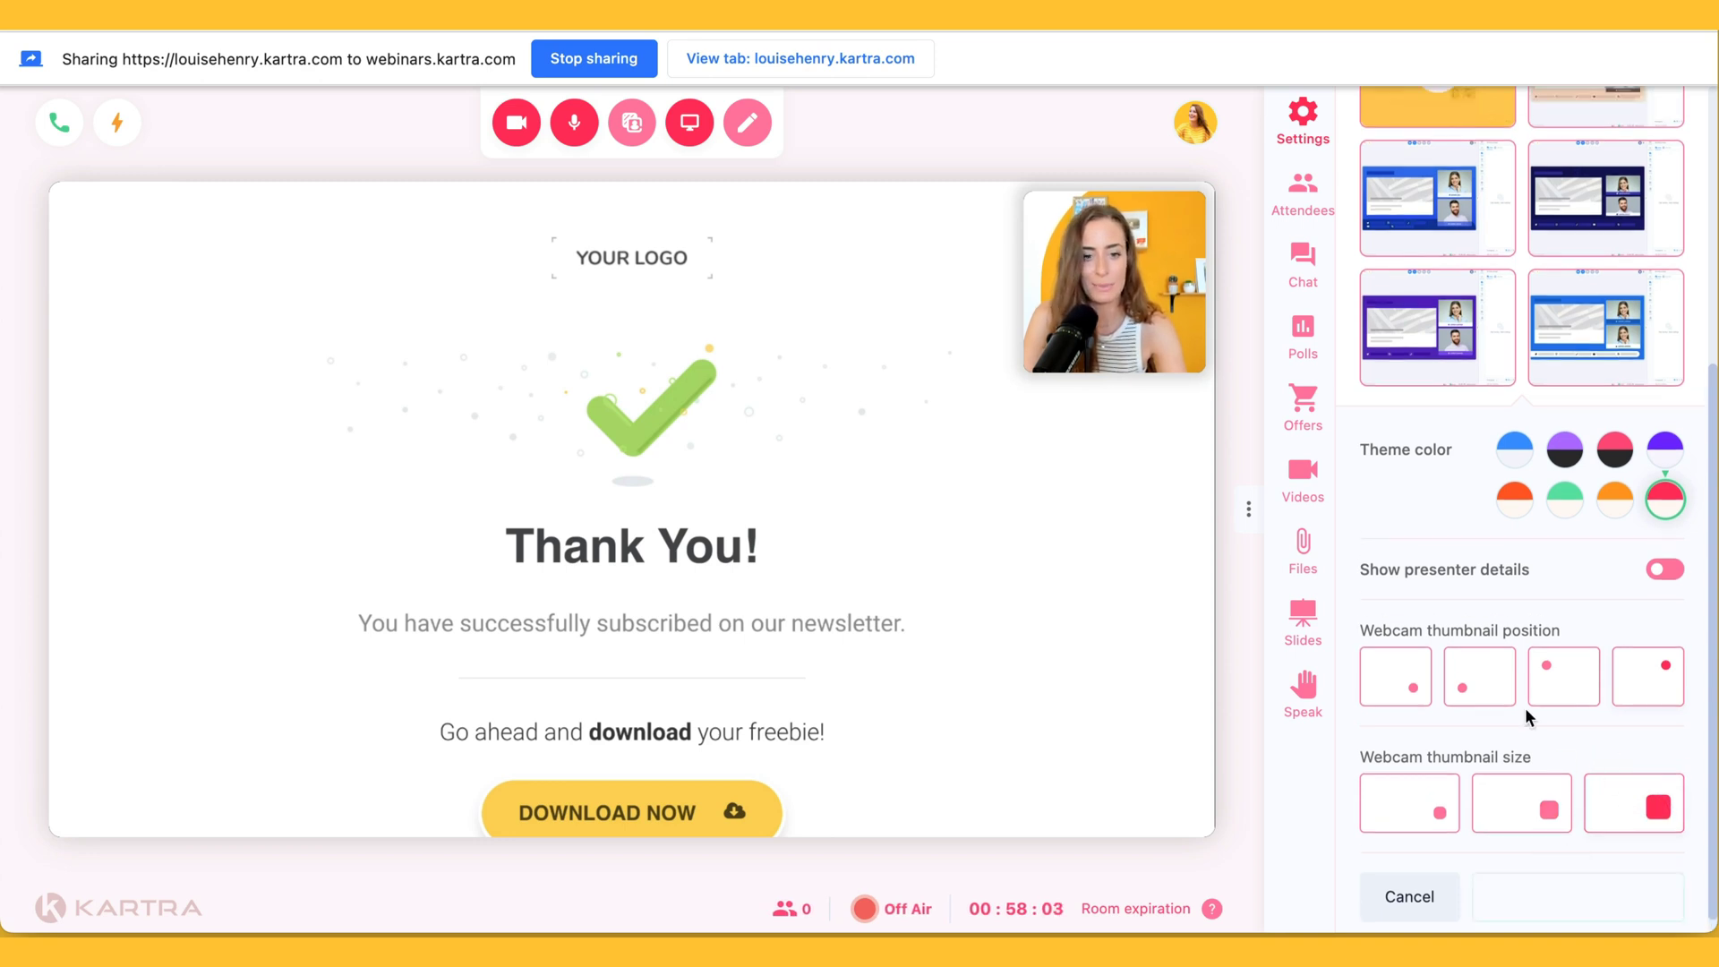
scroll(1525, 712, "up", 5)
scroll(1524, 707, "up", 2)
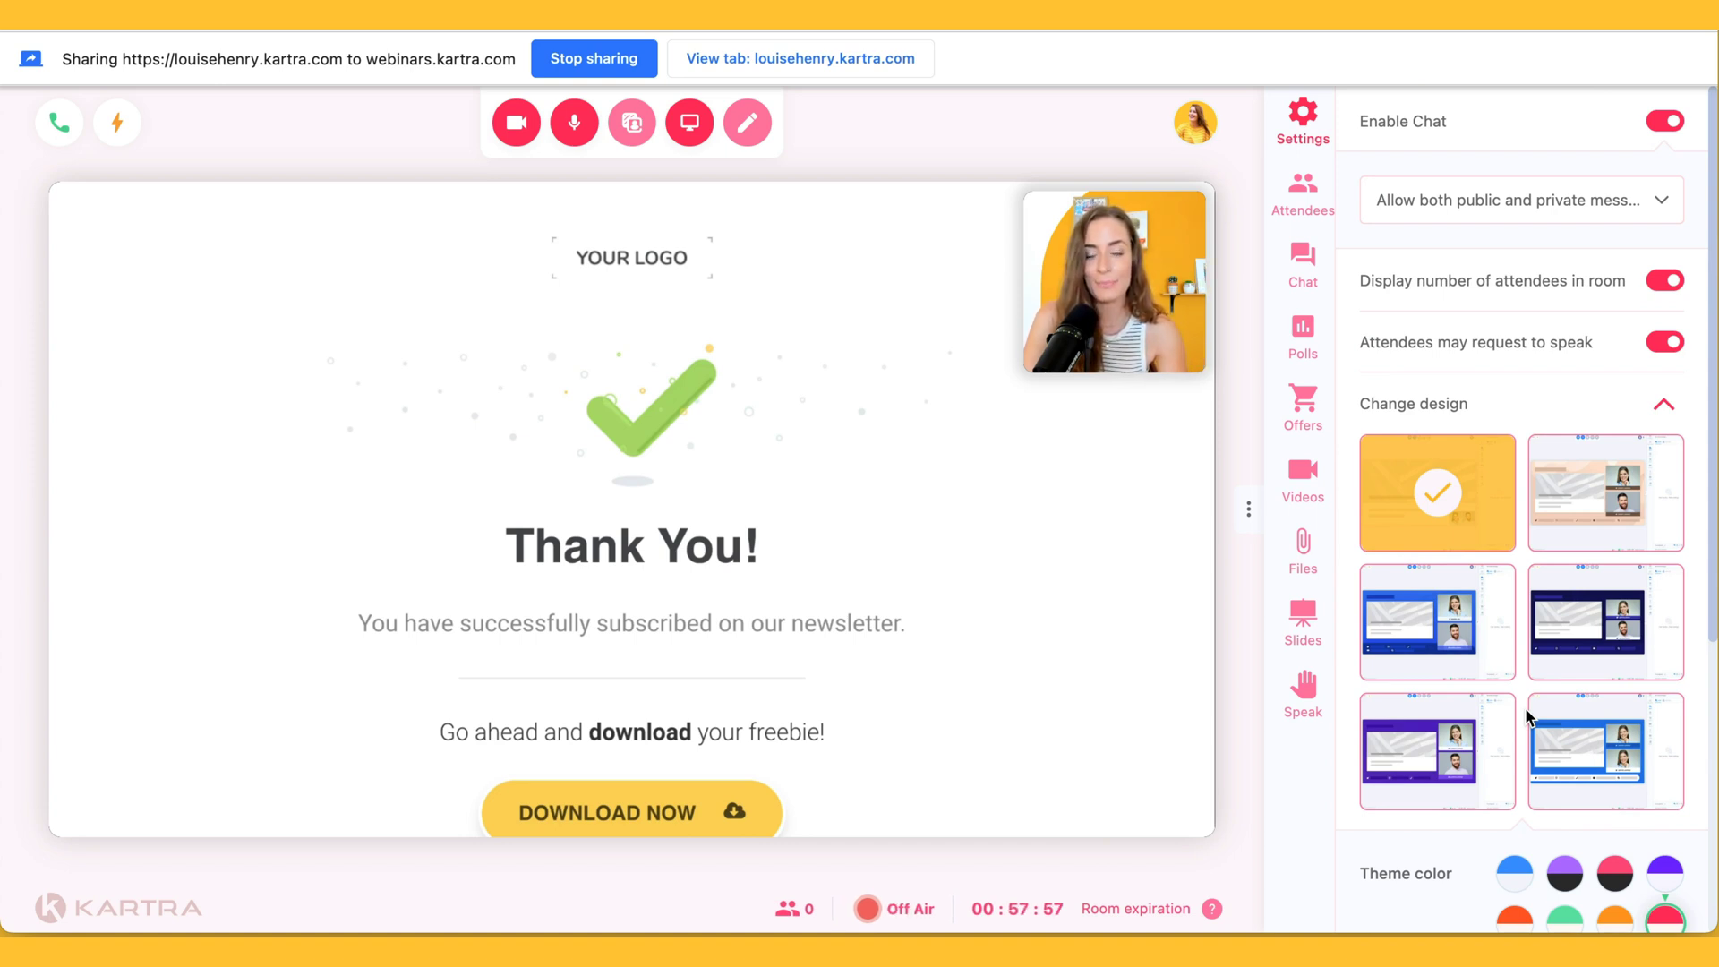
mouse_move(1375, 569)
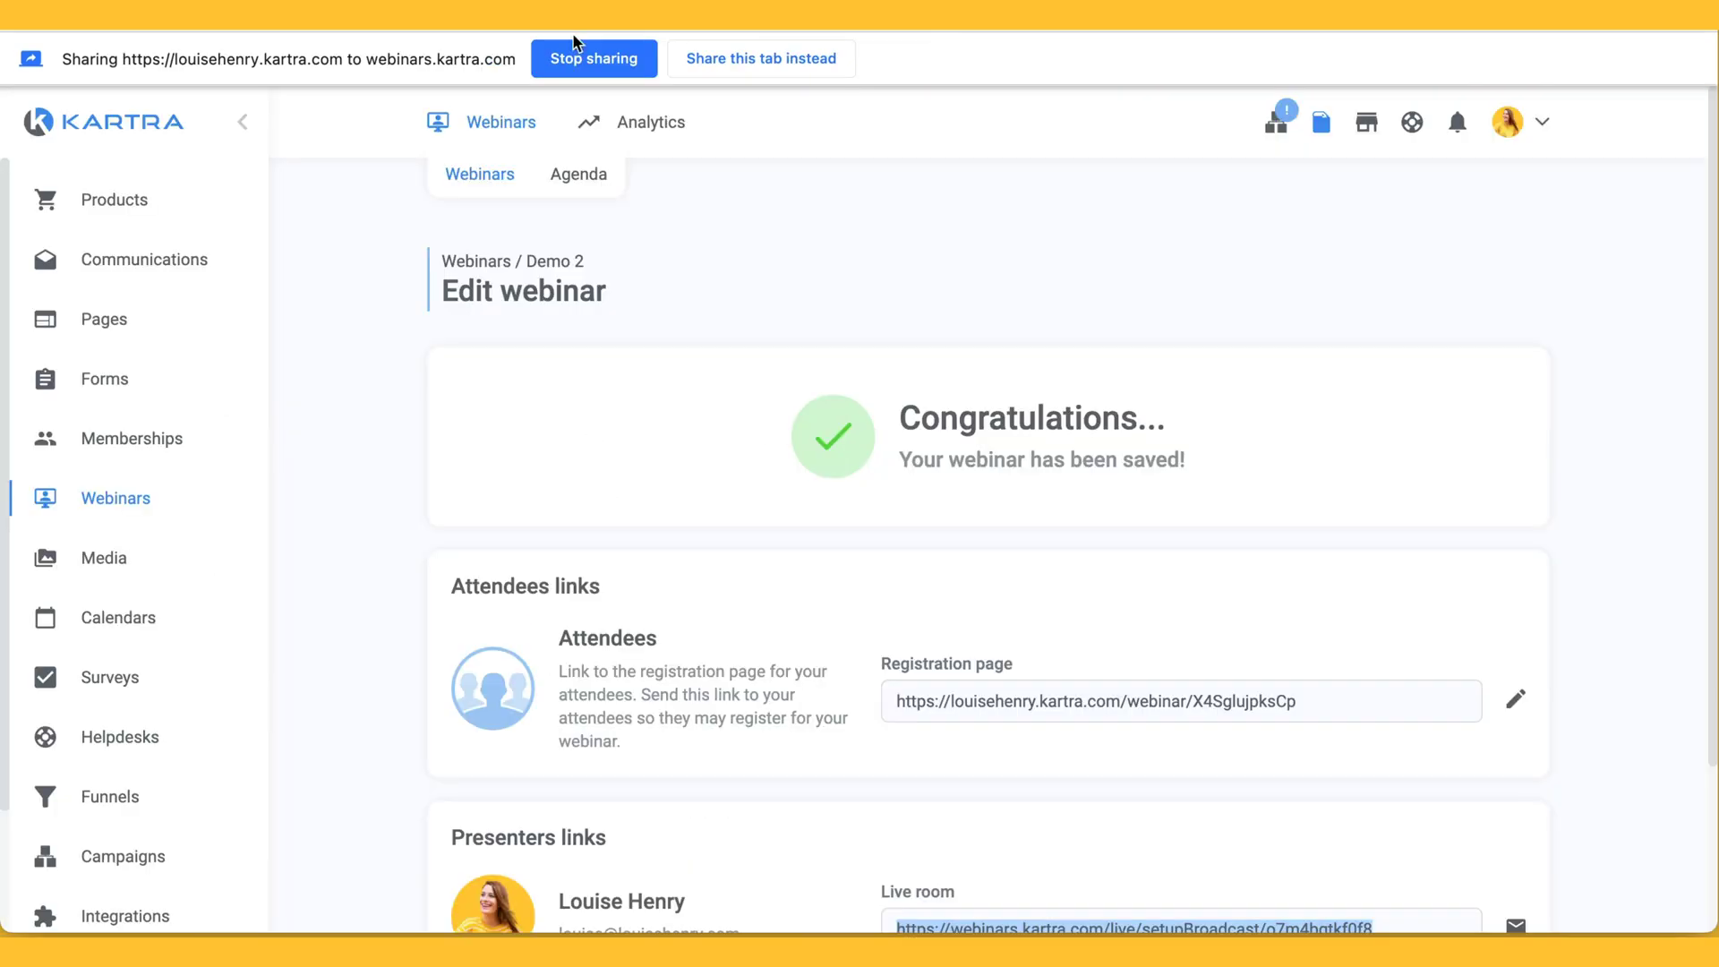
Open the webinar's attendee registration page link in a new browser tab.
scroll(909, 564, "down", 3)
left_click(990, 516)
left_click(989, 517)
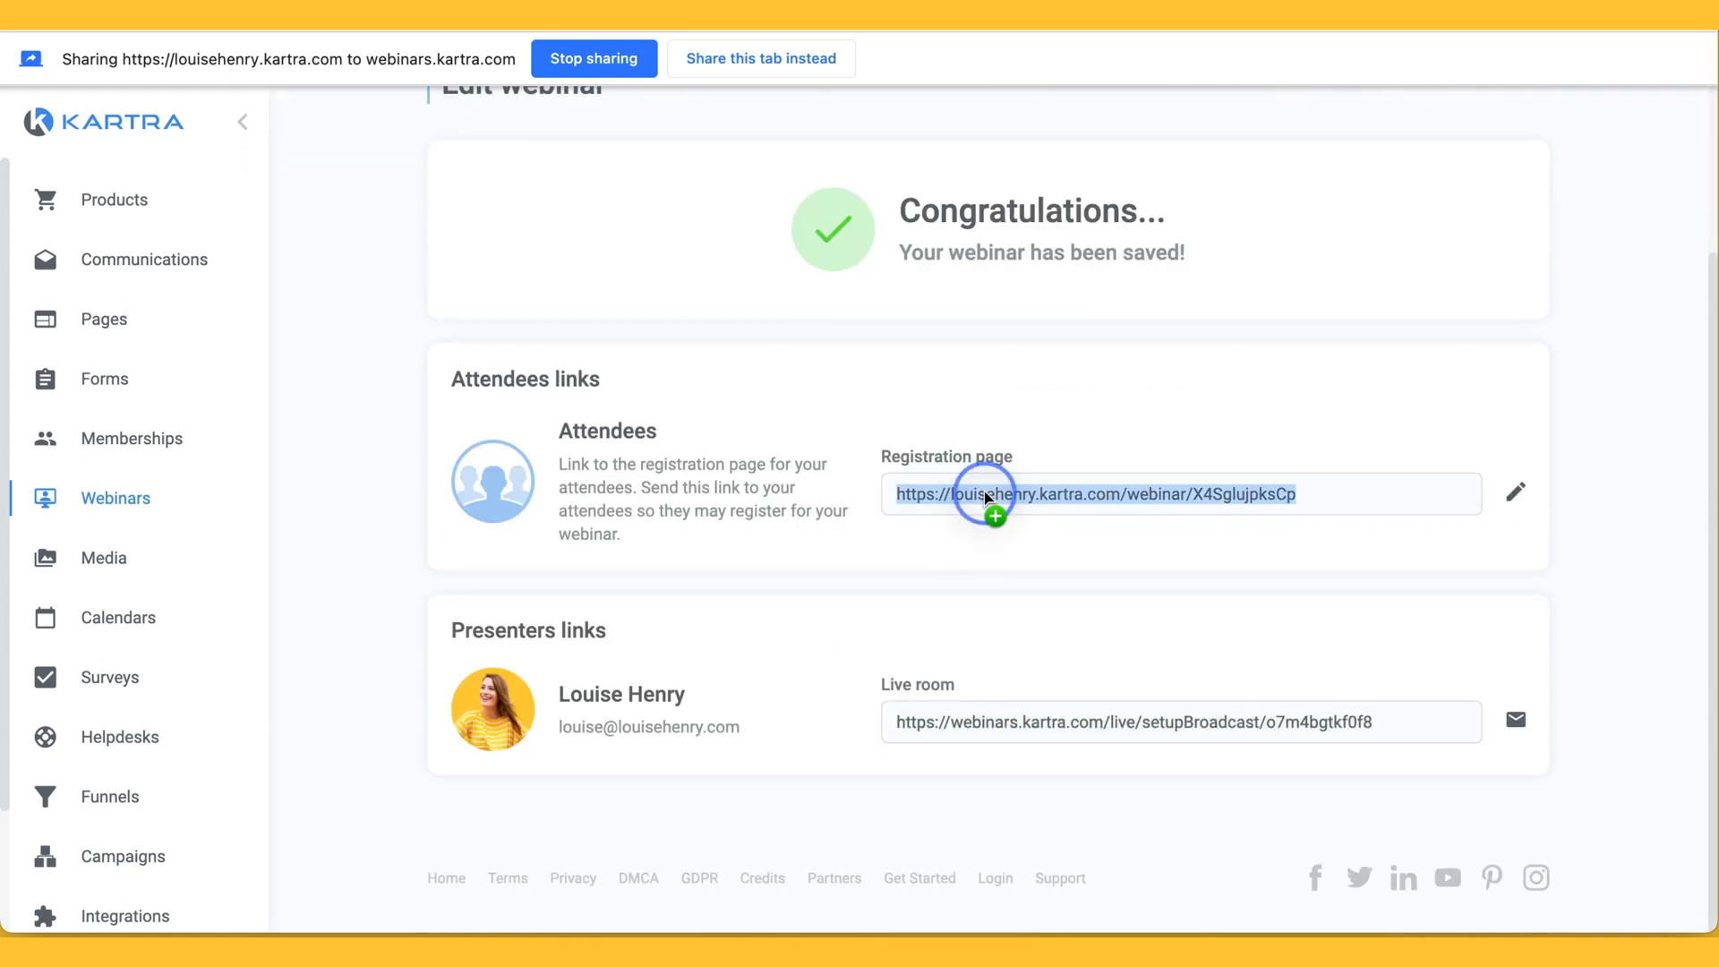
key("ctrl+t")
key("ctrl+v")
key("Return")
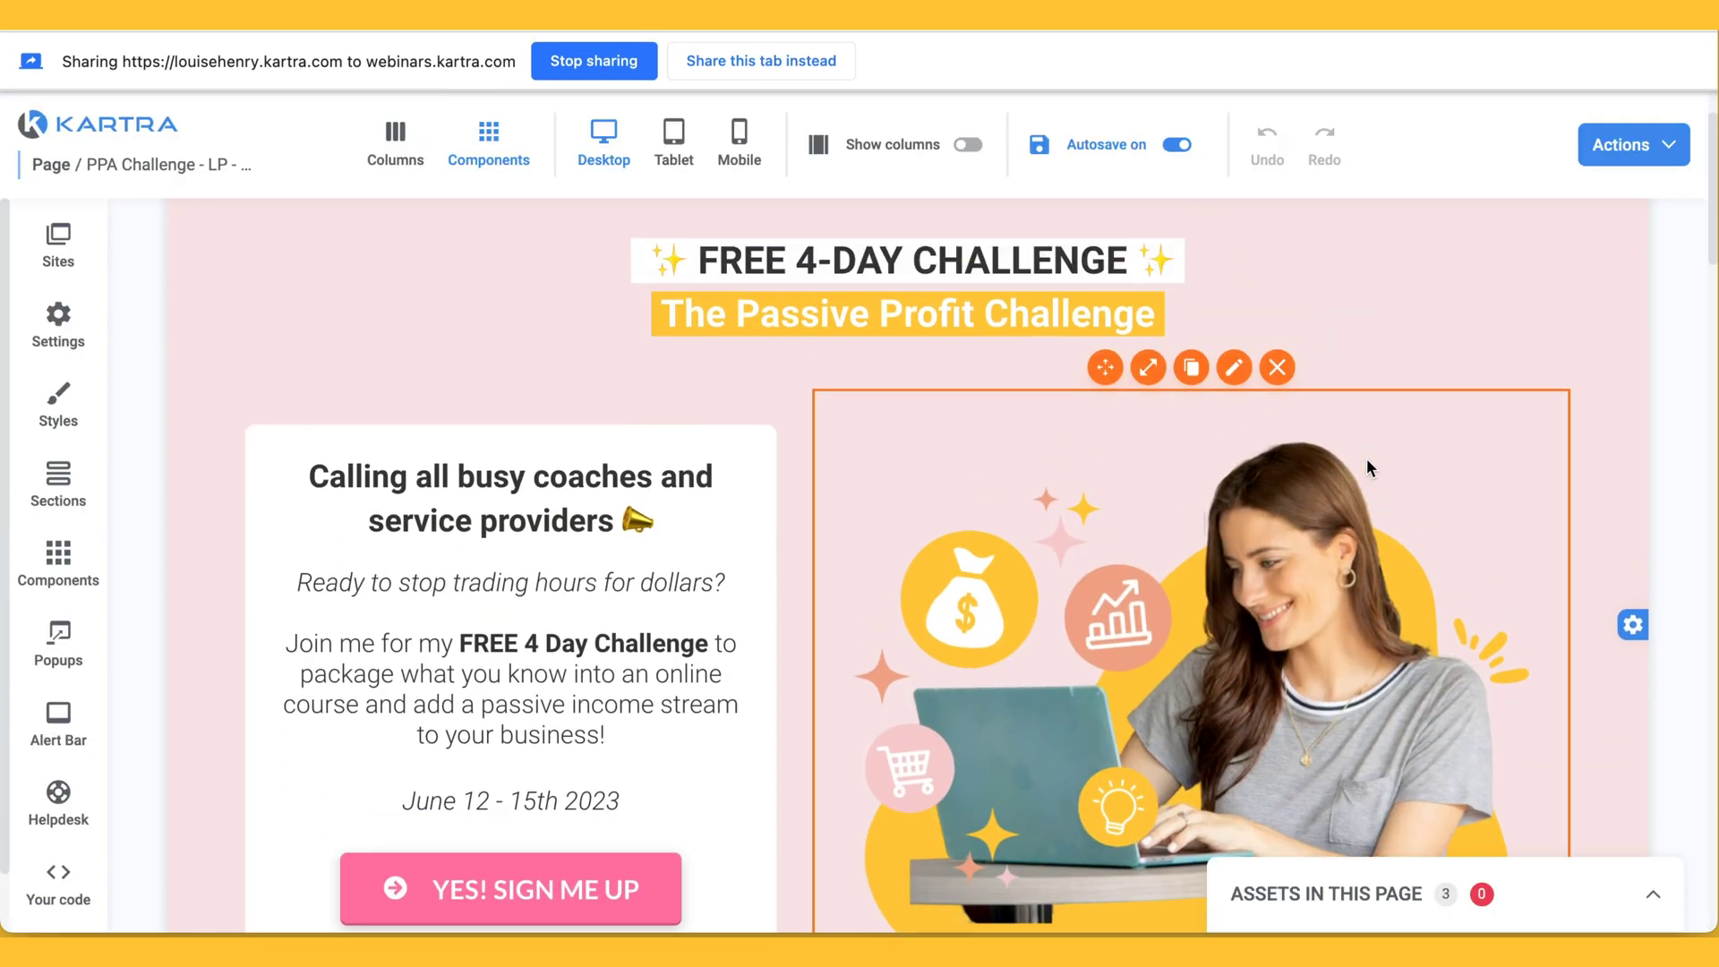
Set the link type of the HECK YA, SIGN ME UP! button at the page's end to a Kartra webinar.
scroll(1366, 457, "down", 5)
scroll(1367, 466, "down", 20)
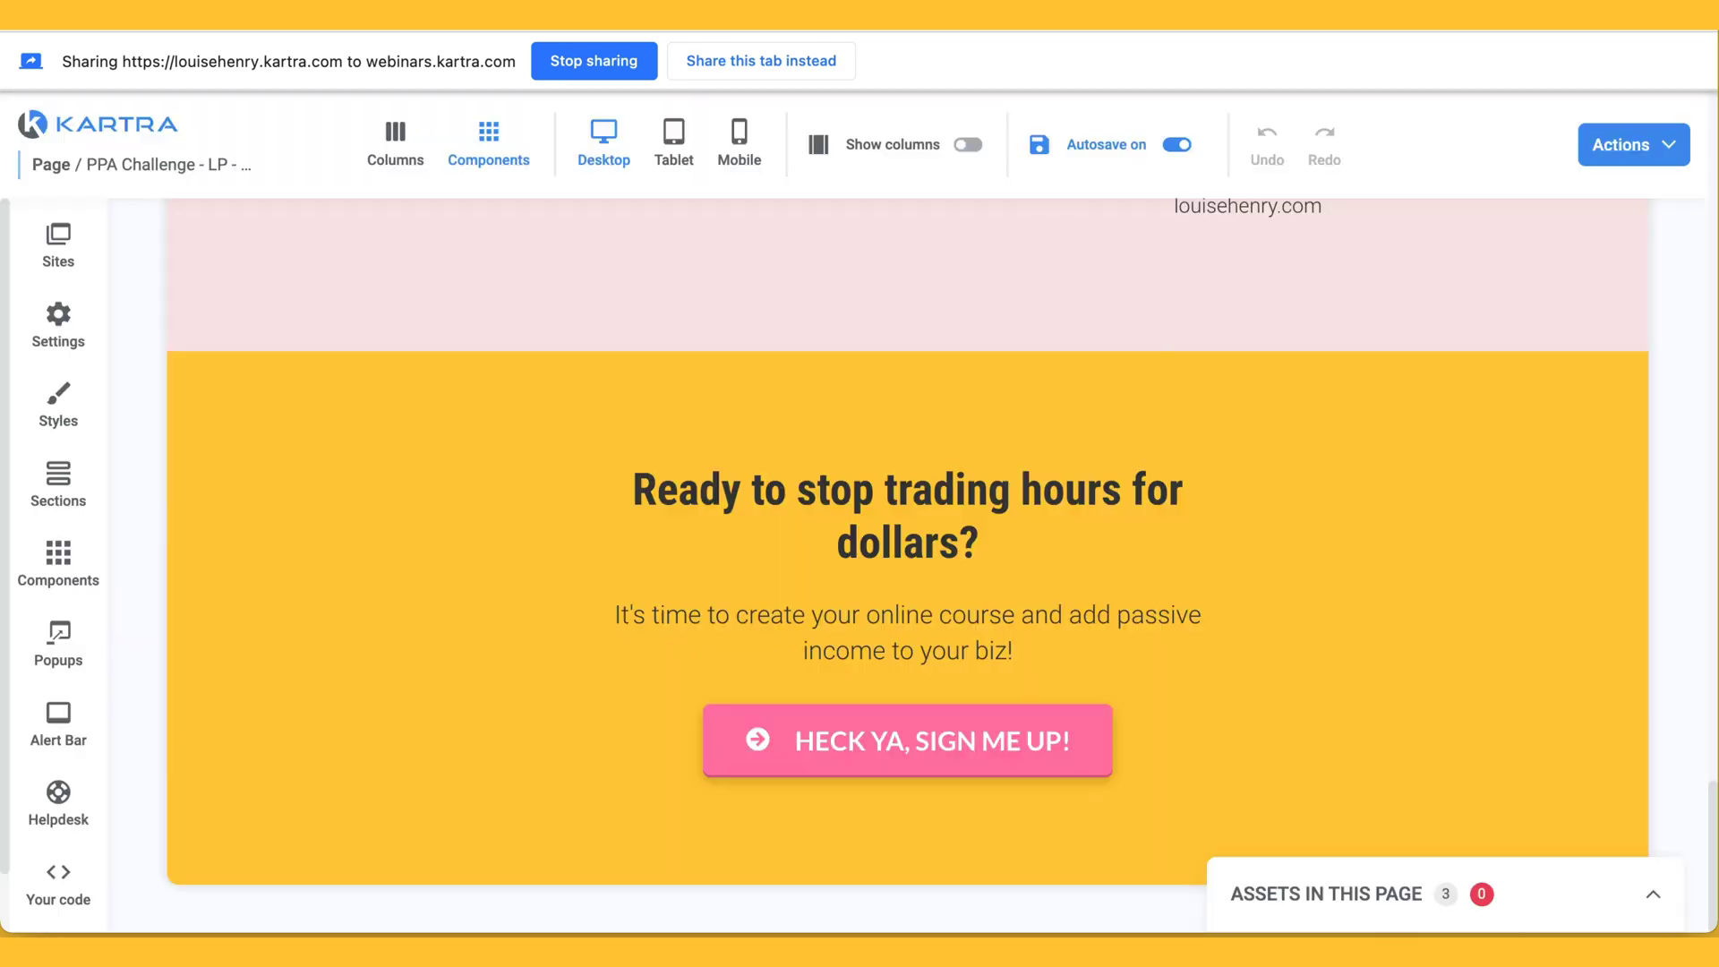
mouse_move(951, 744)
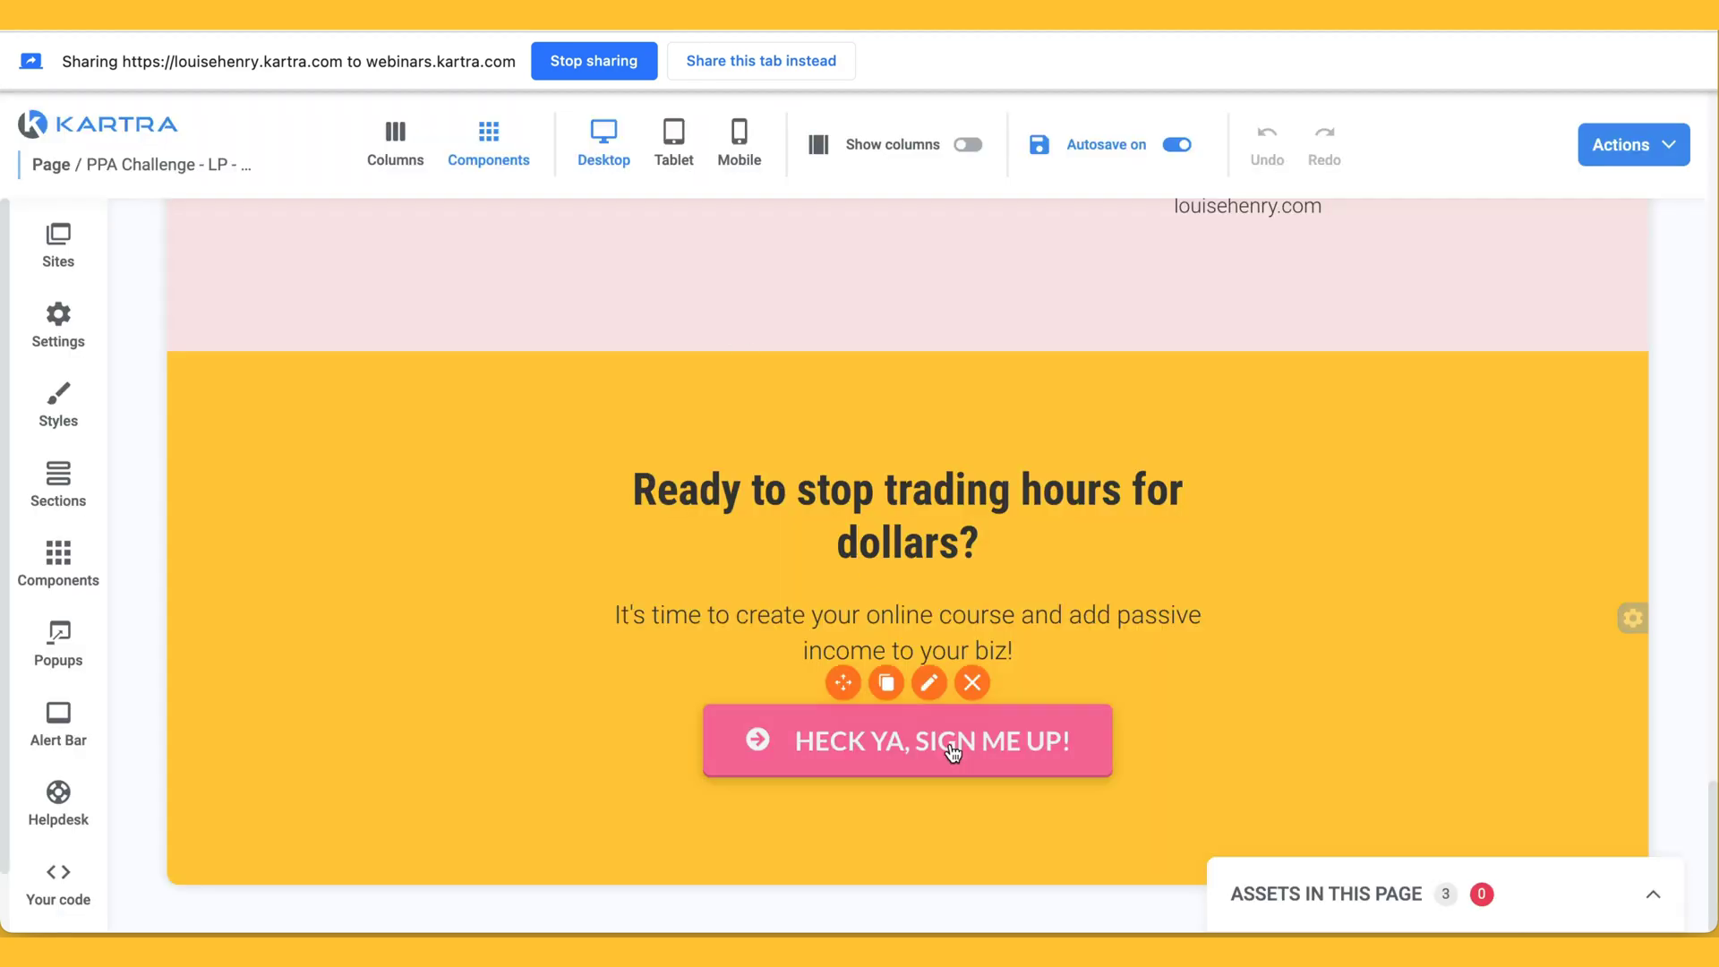
left_click(930, 683)
left_click(432, 294)
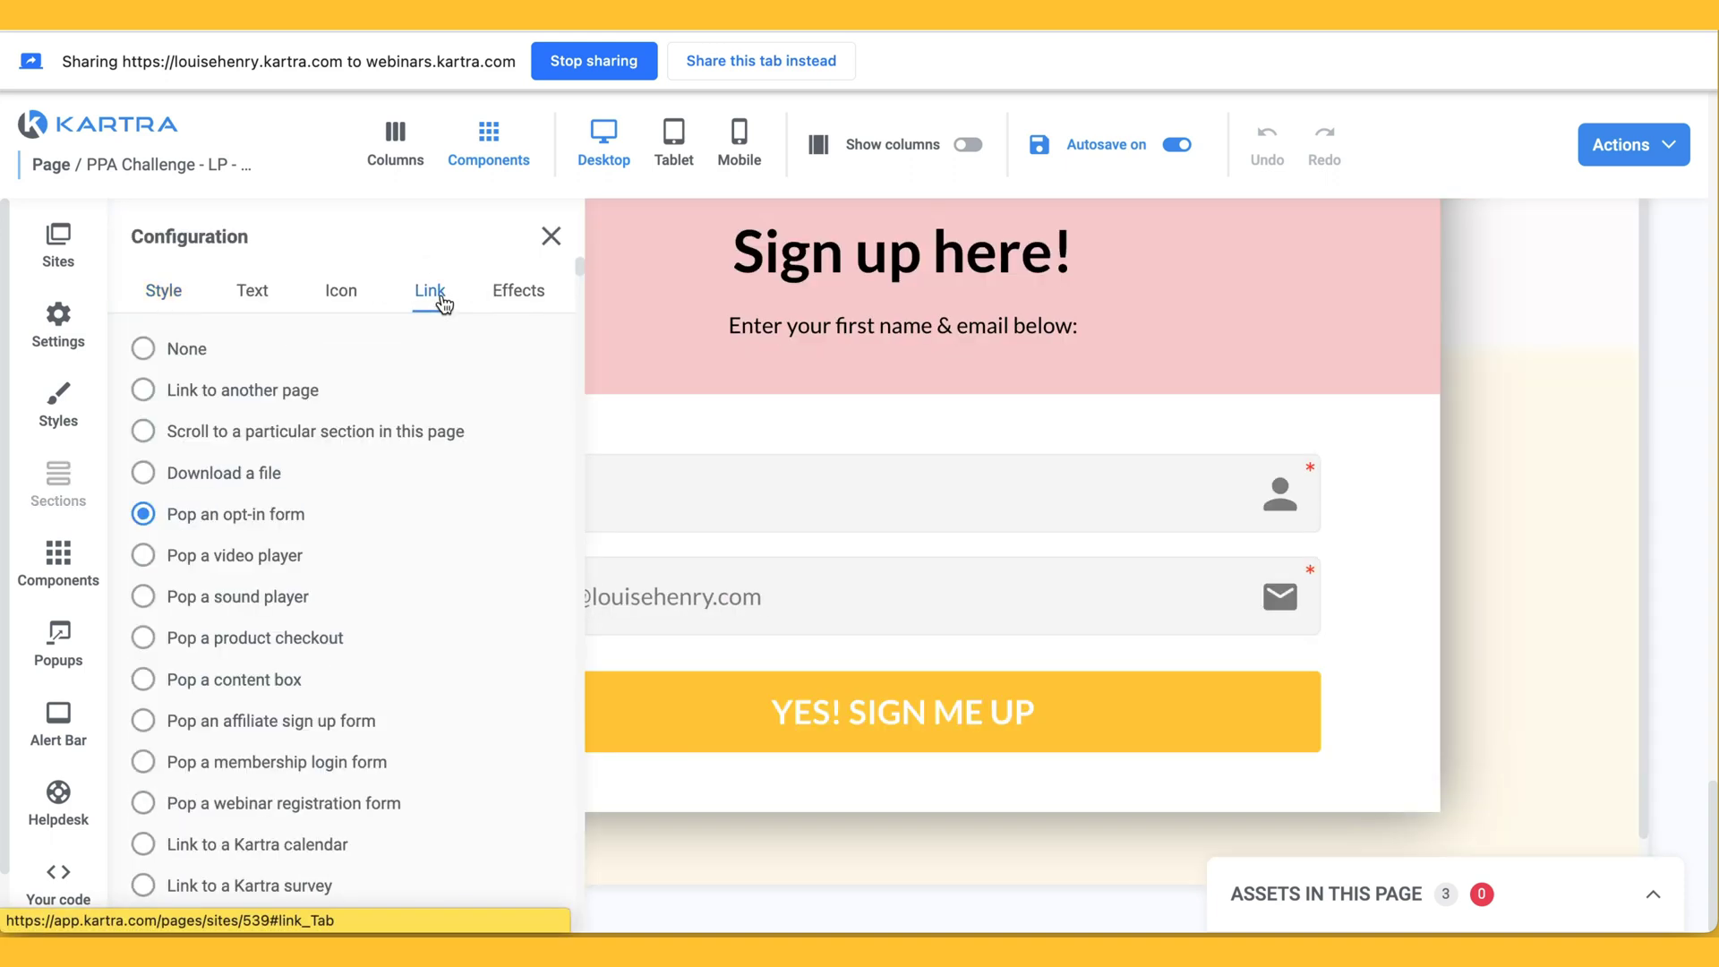
scroll(424, 701, "down", 5)
scroll(383, 430, "up", 1)
left_click(349, 475)
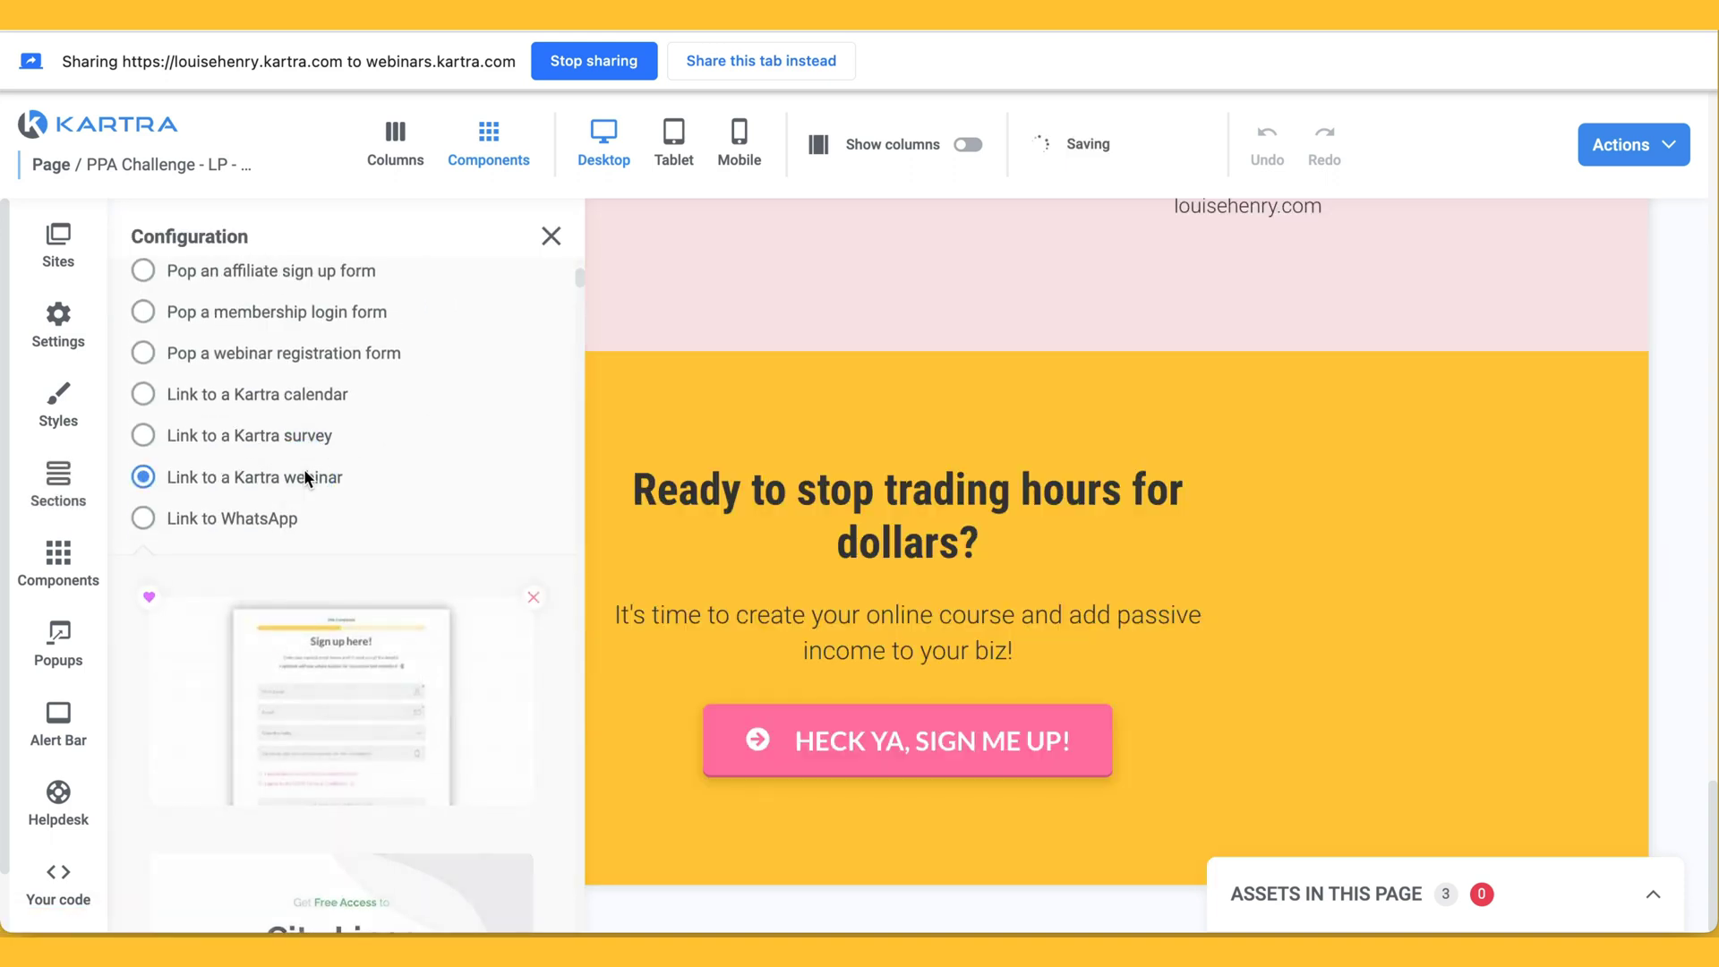
Choose the Demo 2 webinar with the overlay popup option for the button, and preview the popup's registration.
left_click(269, 772)
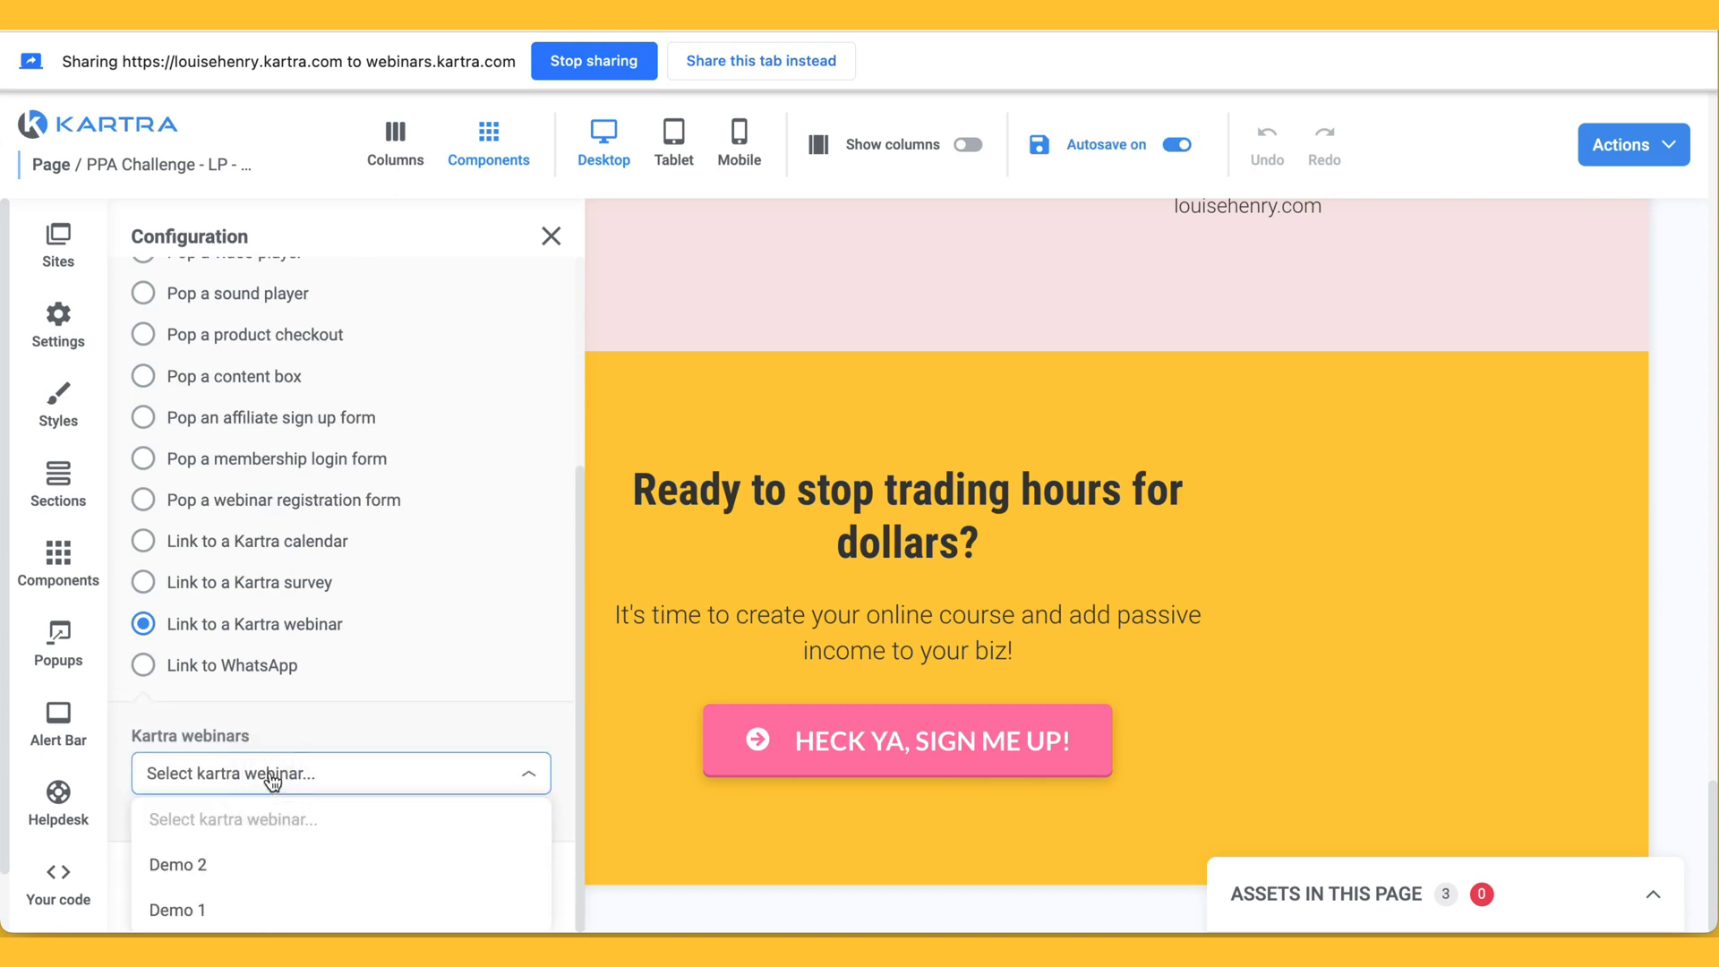
left_click(256, 873)
scroll(355, 688, "down", 2)
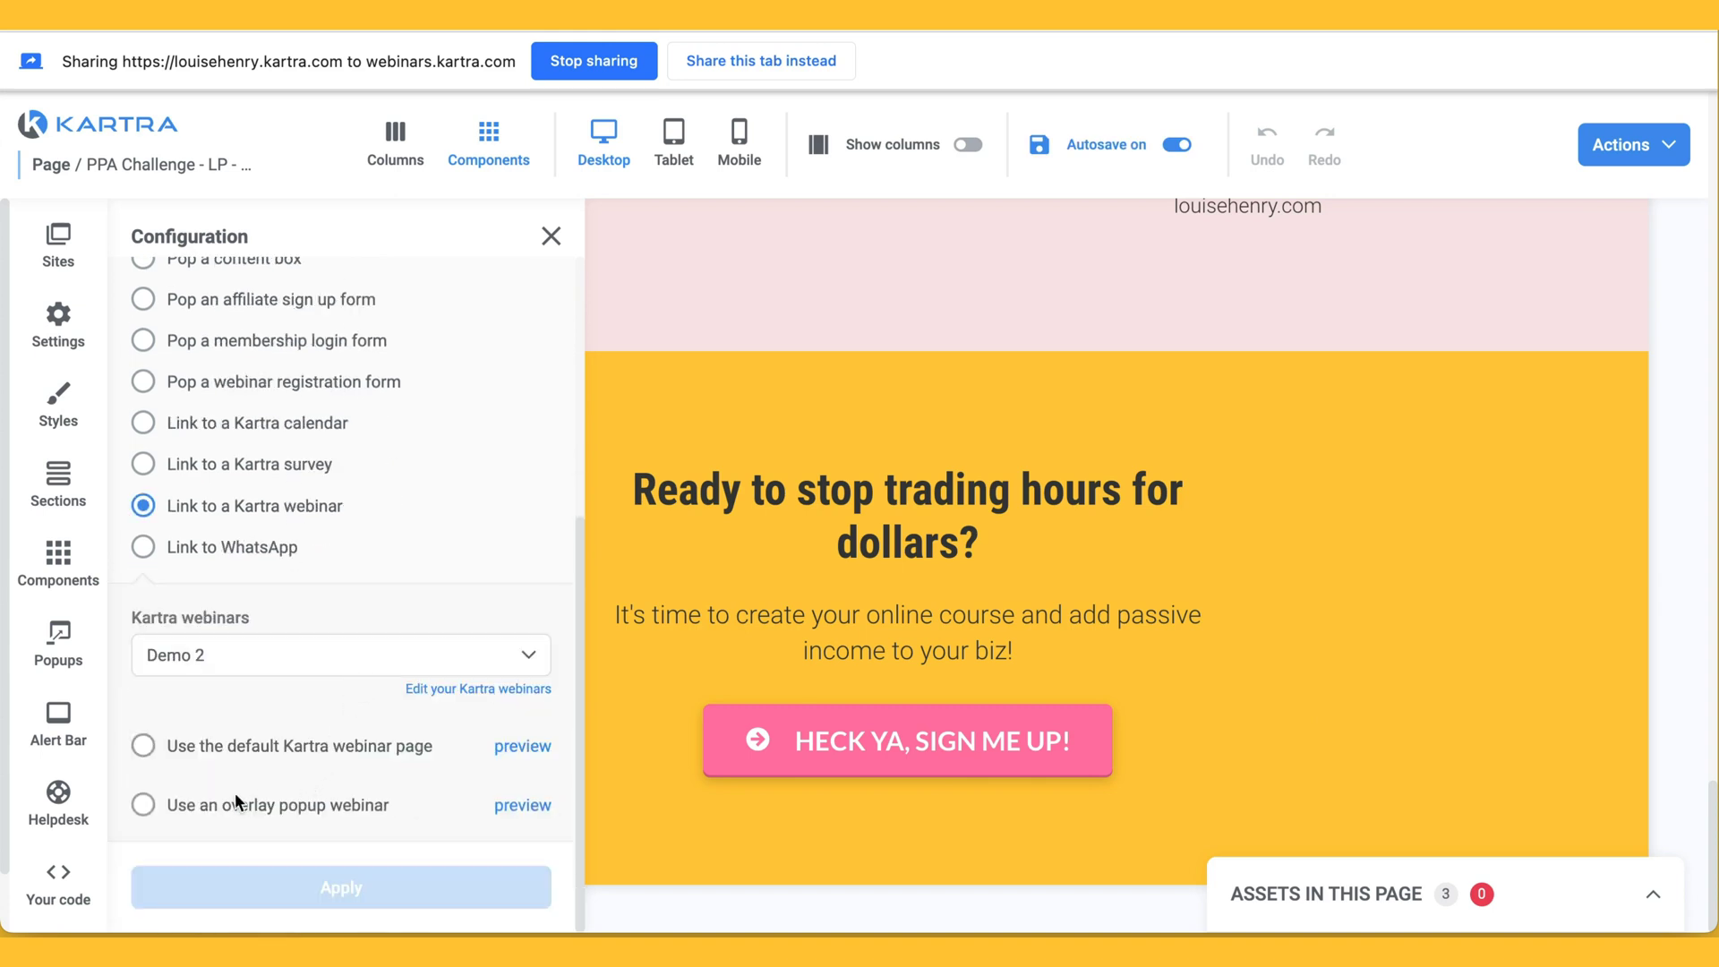
left_click(145, 806)
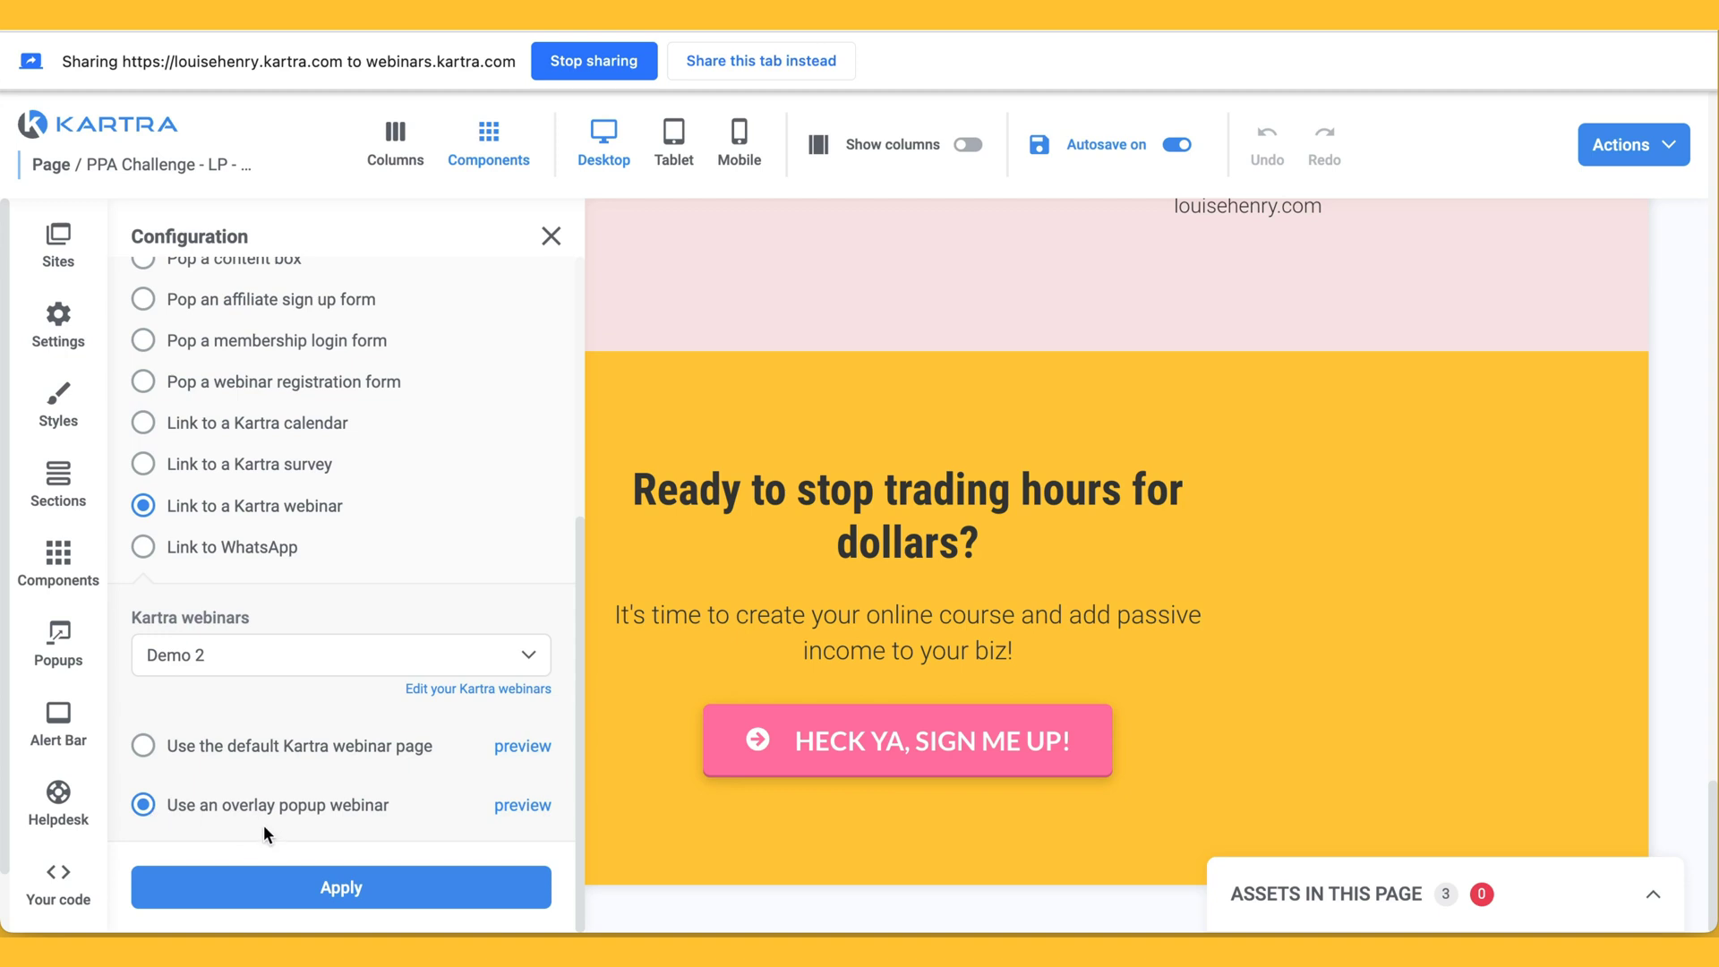
left_click(519, 809)
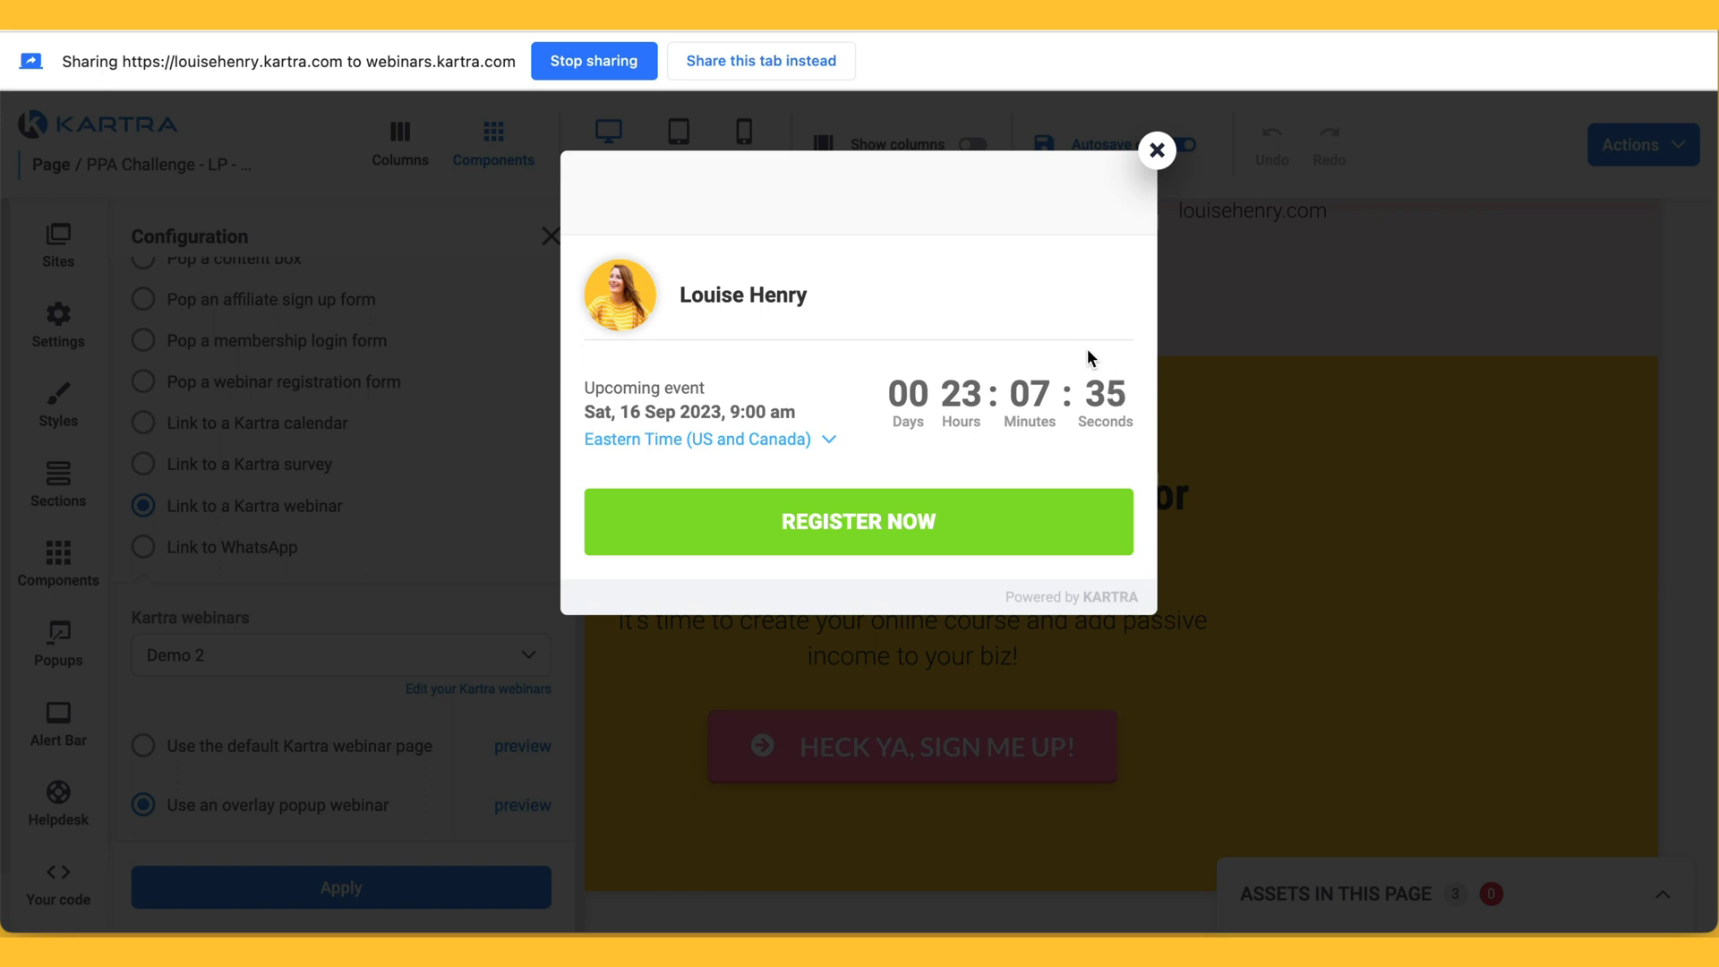
left_click(889, 518)
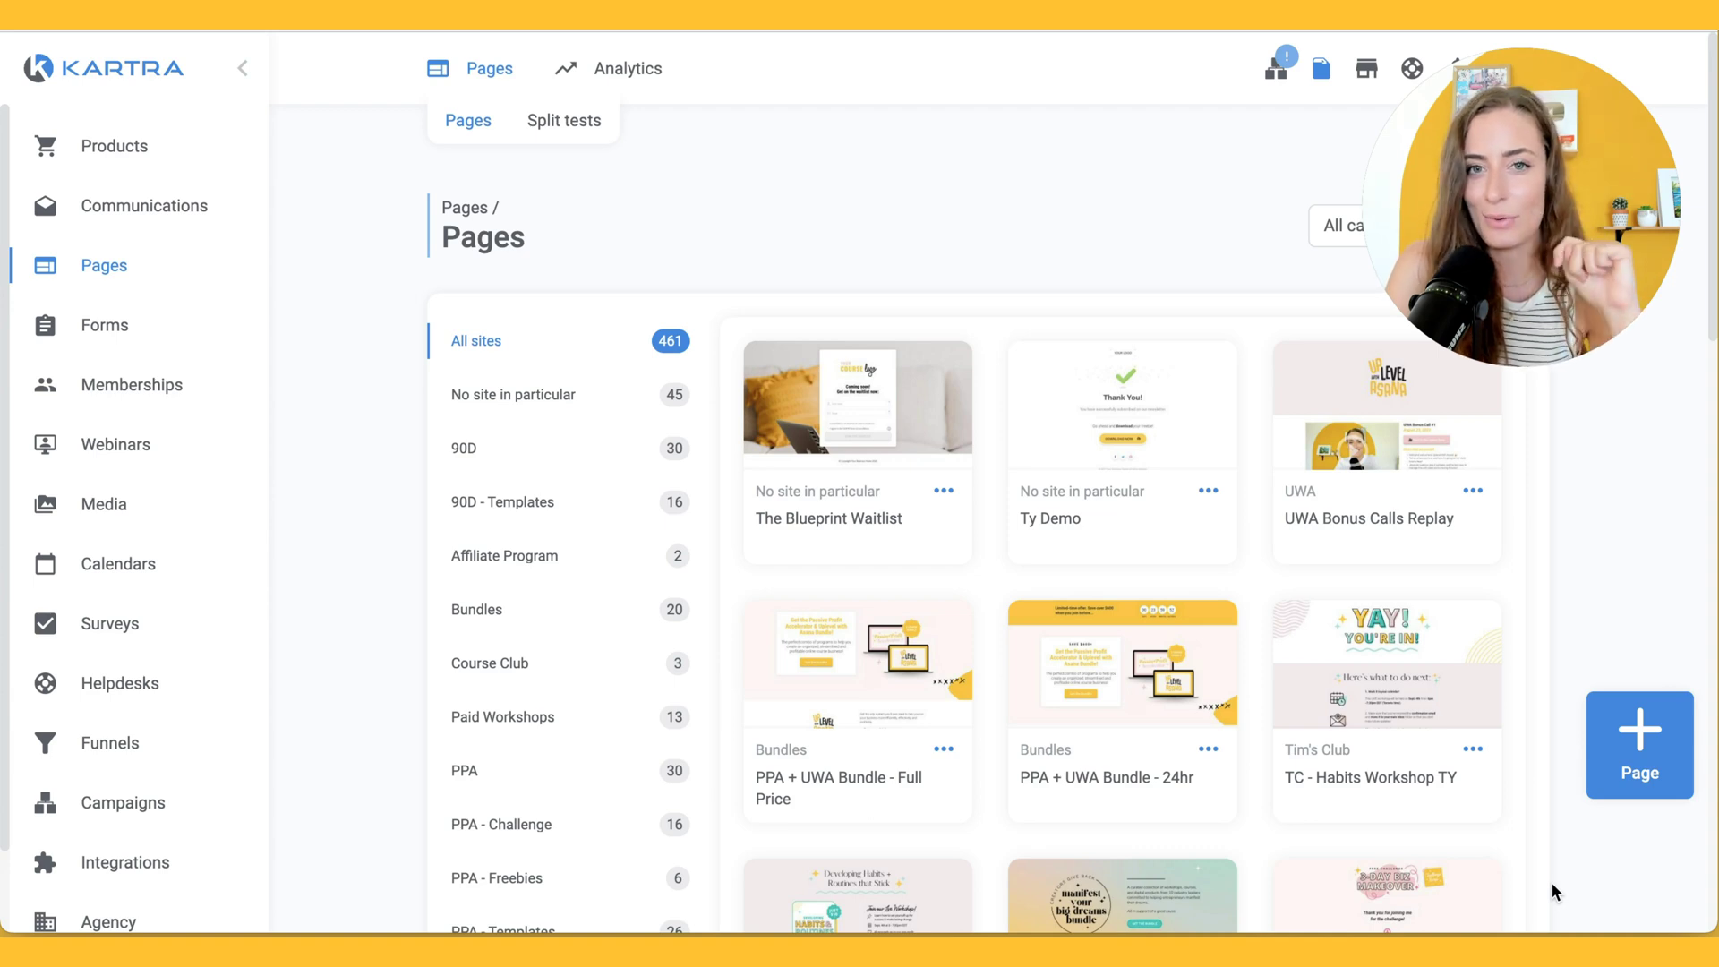
Create a new campaign named Launch Assets.
left_click(149, 806)
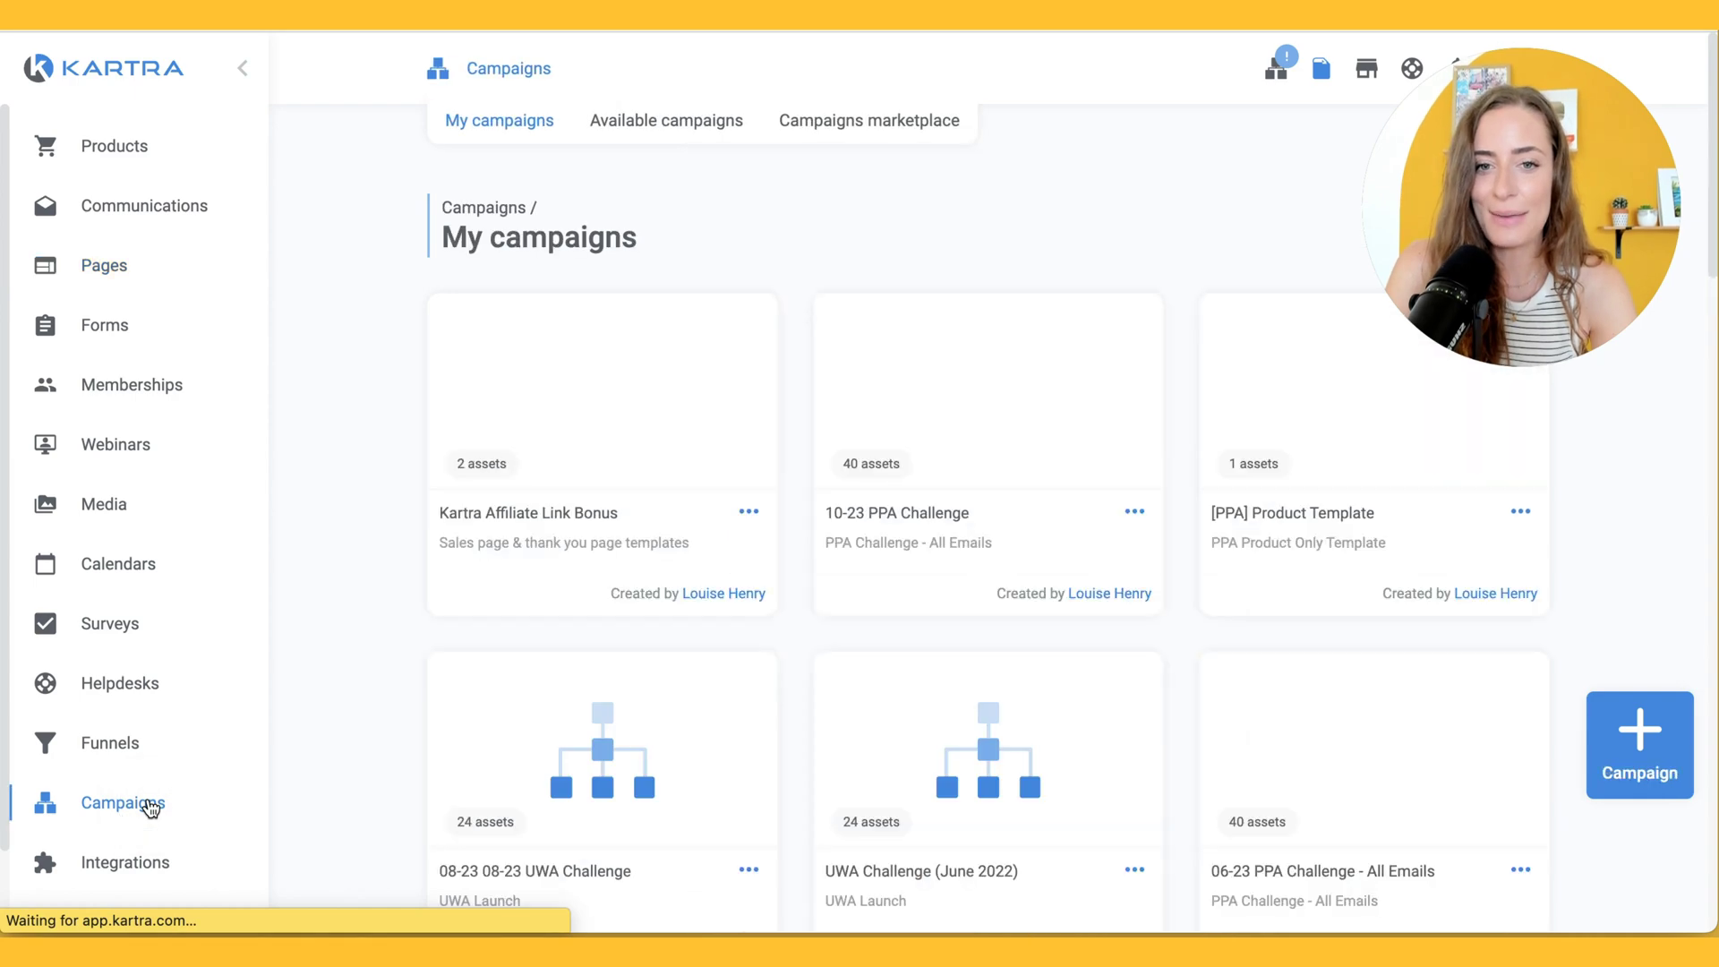
left_click(1639, 734)
left_click(765, 244)
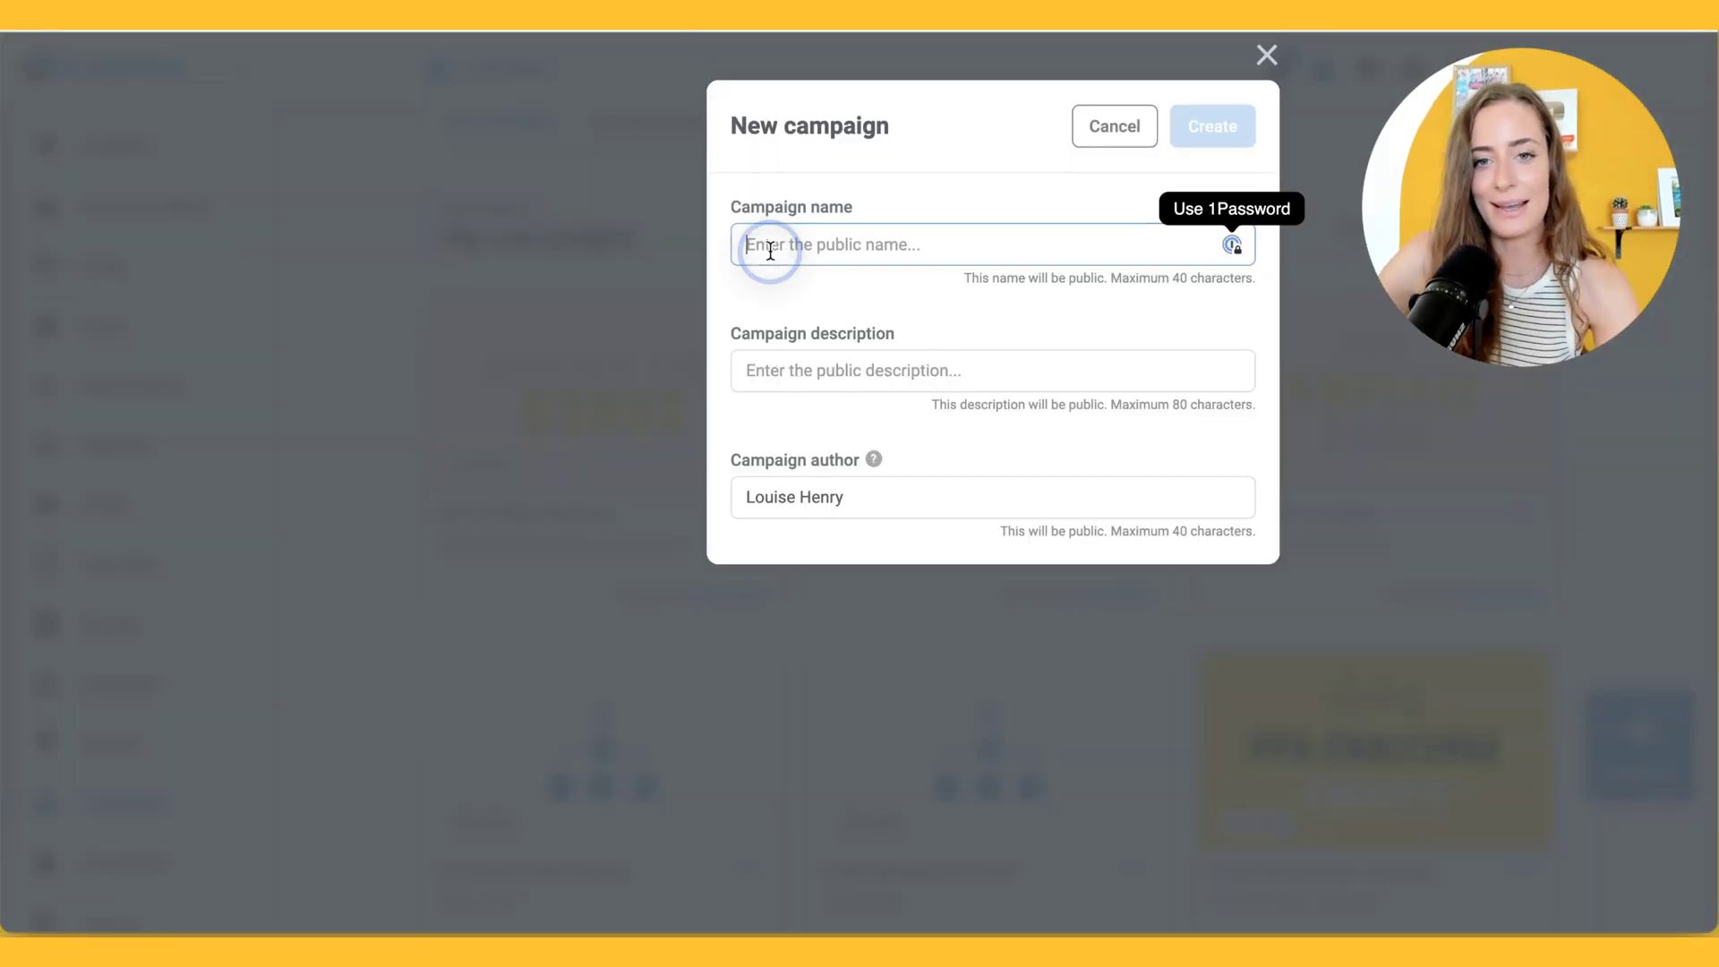
type("Launch Assets")
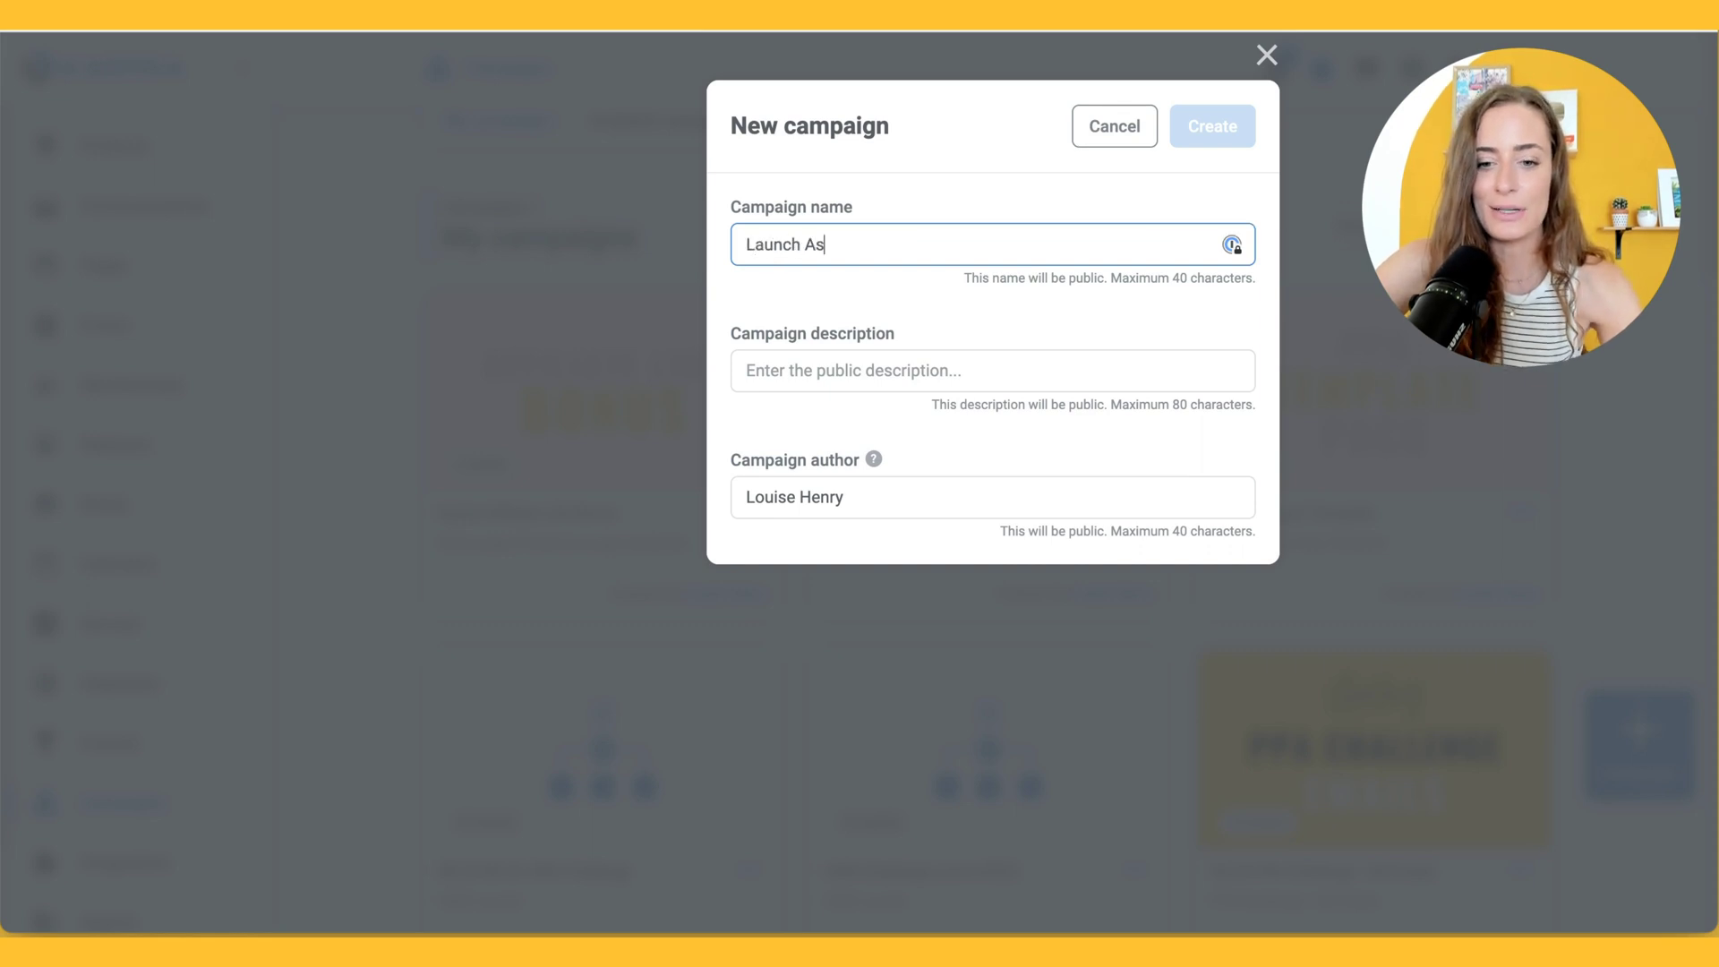
triple_click(817, 243)
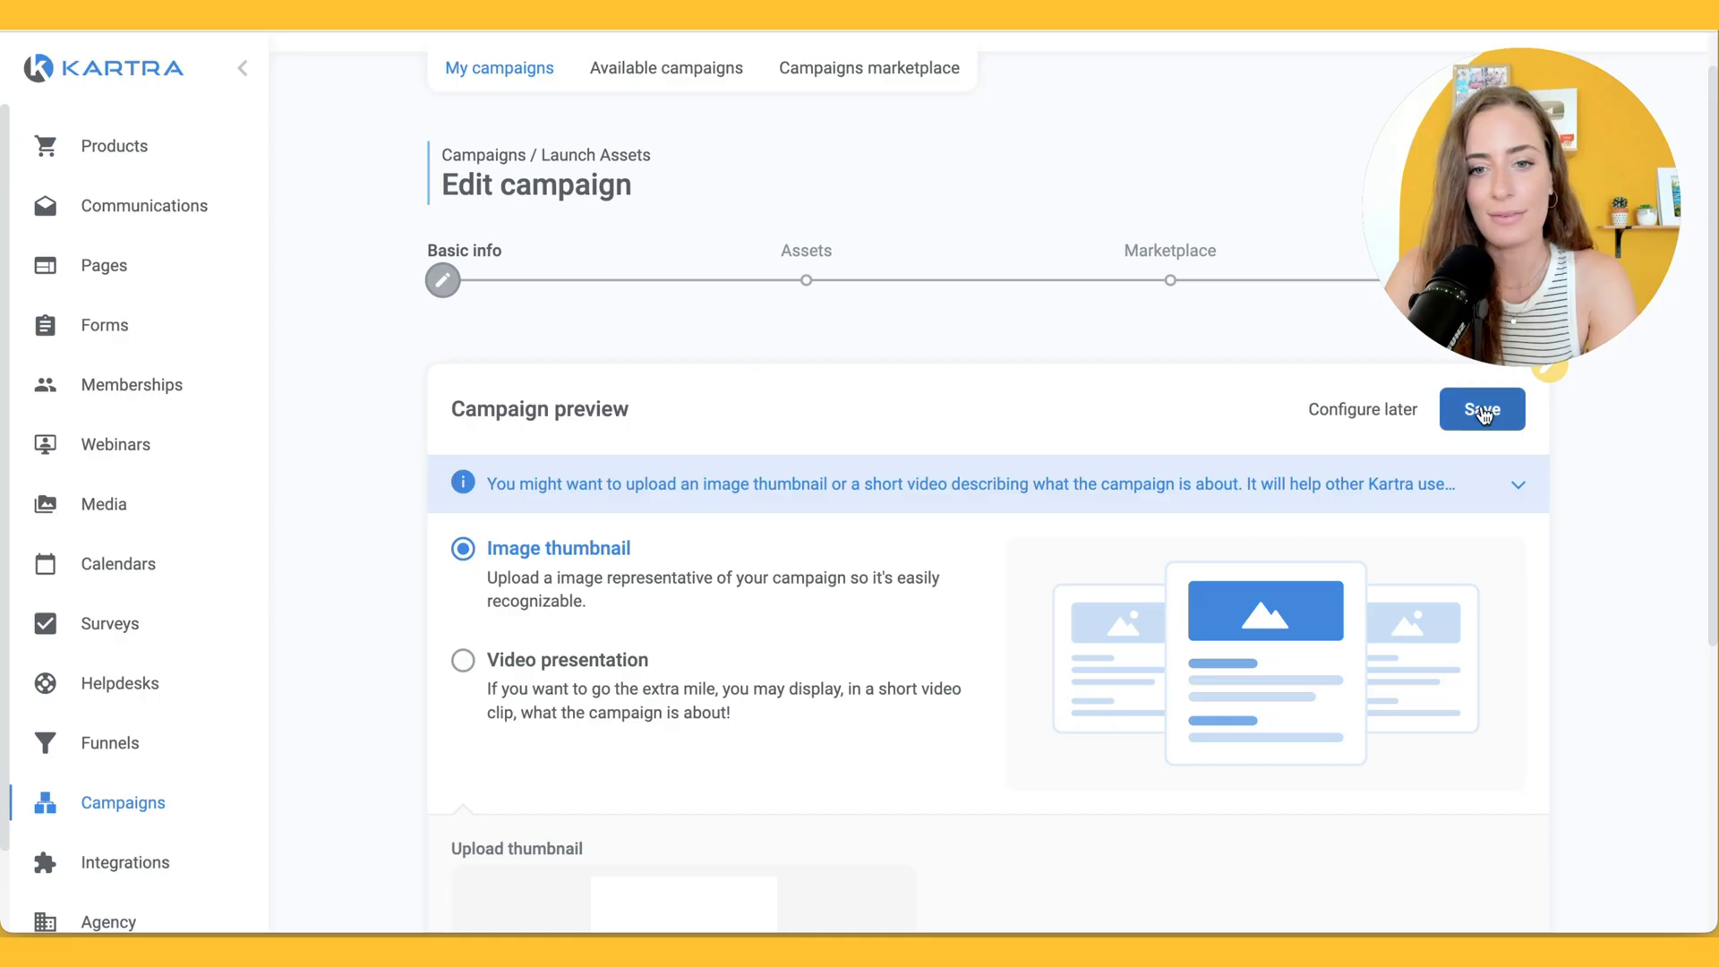
Save the campaign preview with the image thumbnail option, and continue to the asset selection past the notice about related assets.
left_click(1483, 412)
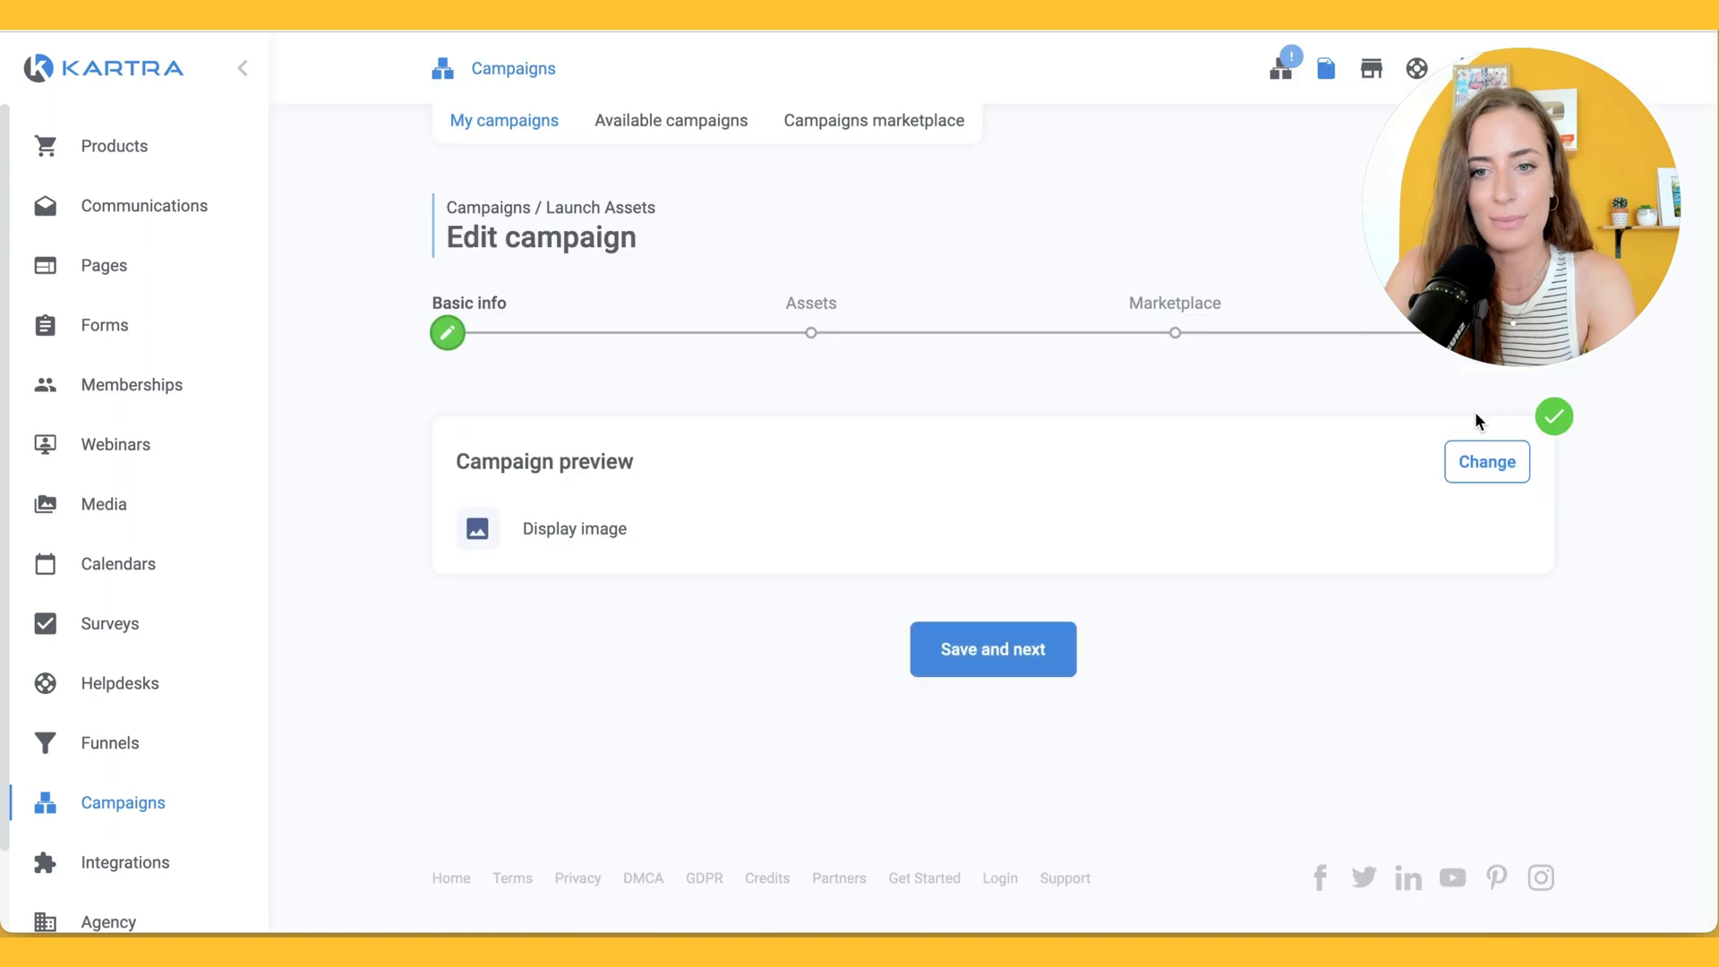
left_click(973, 660)
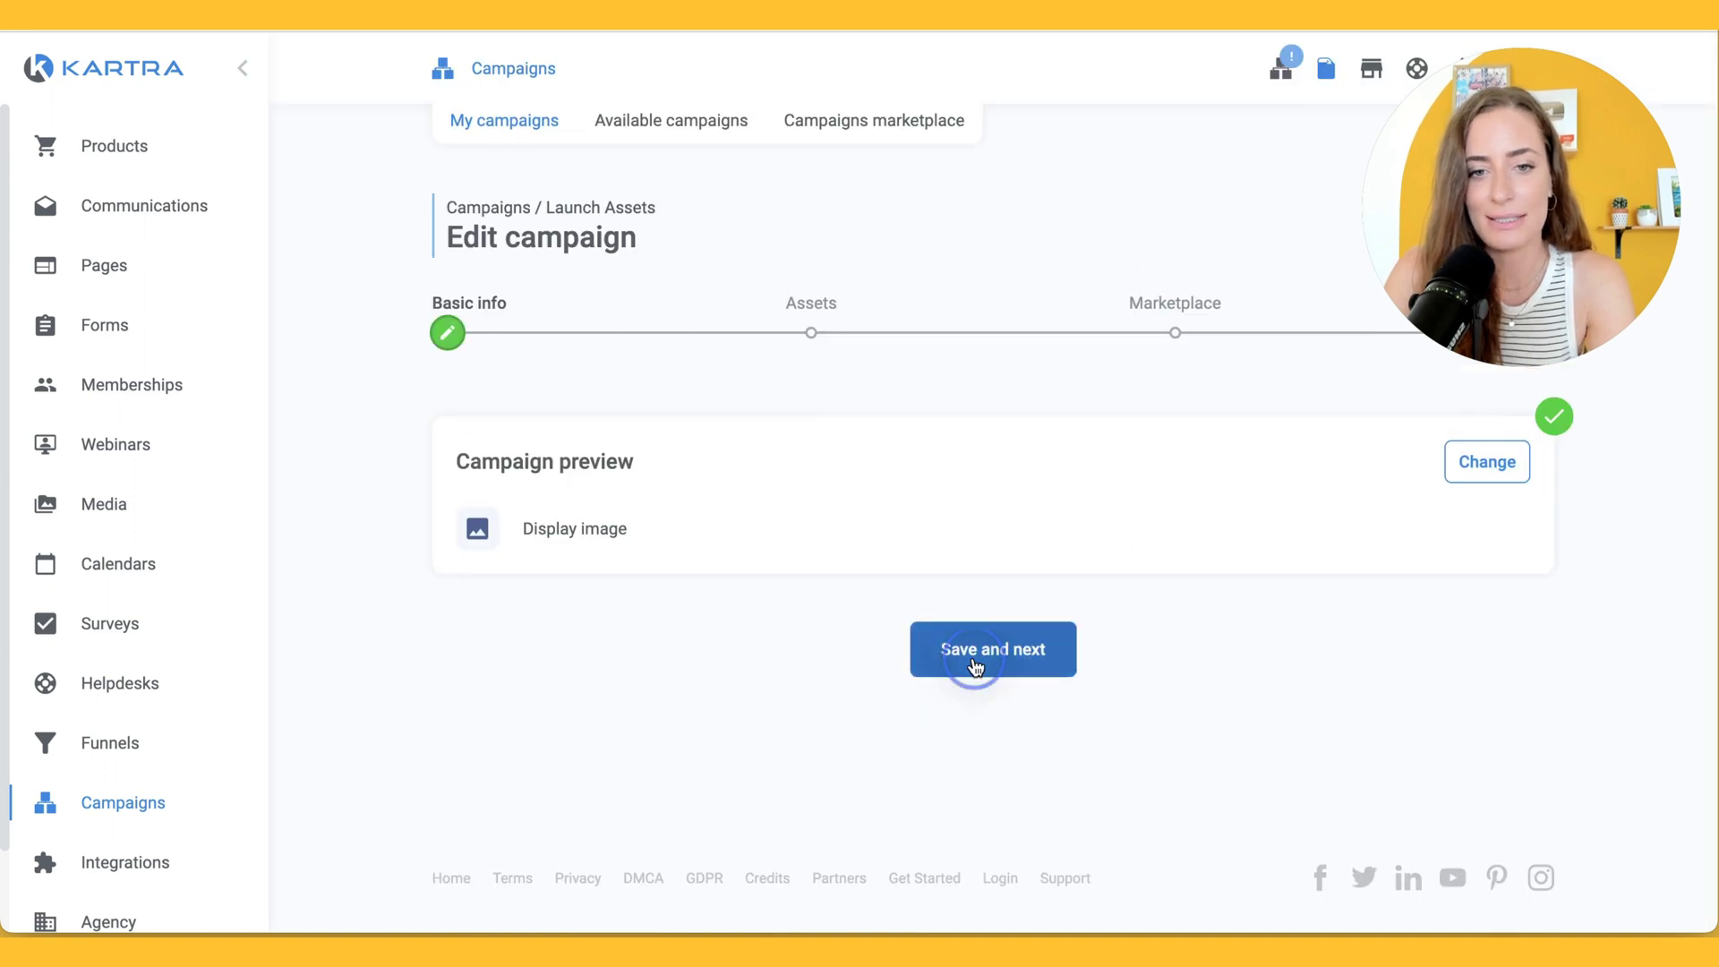
scroll(973, 657, "down", 8)
left_click(985, 612)
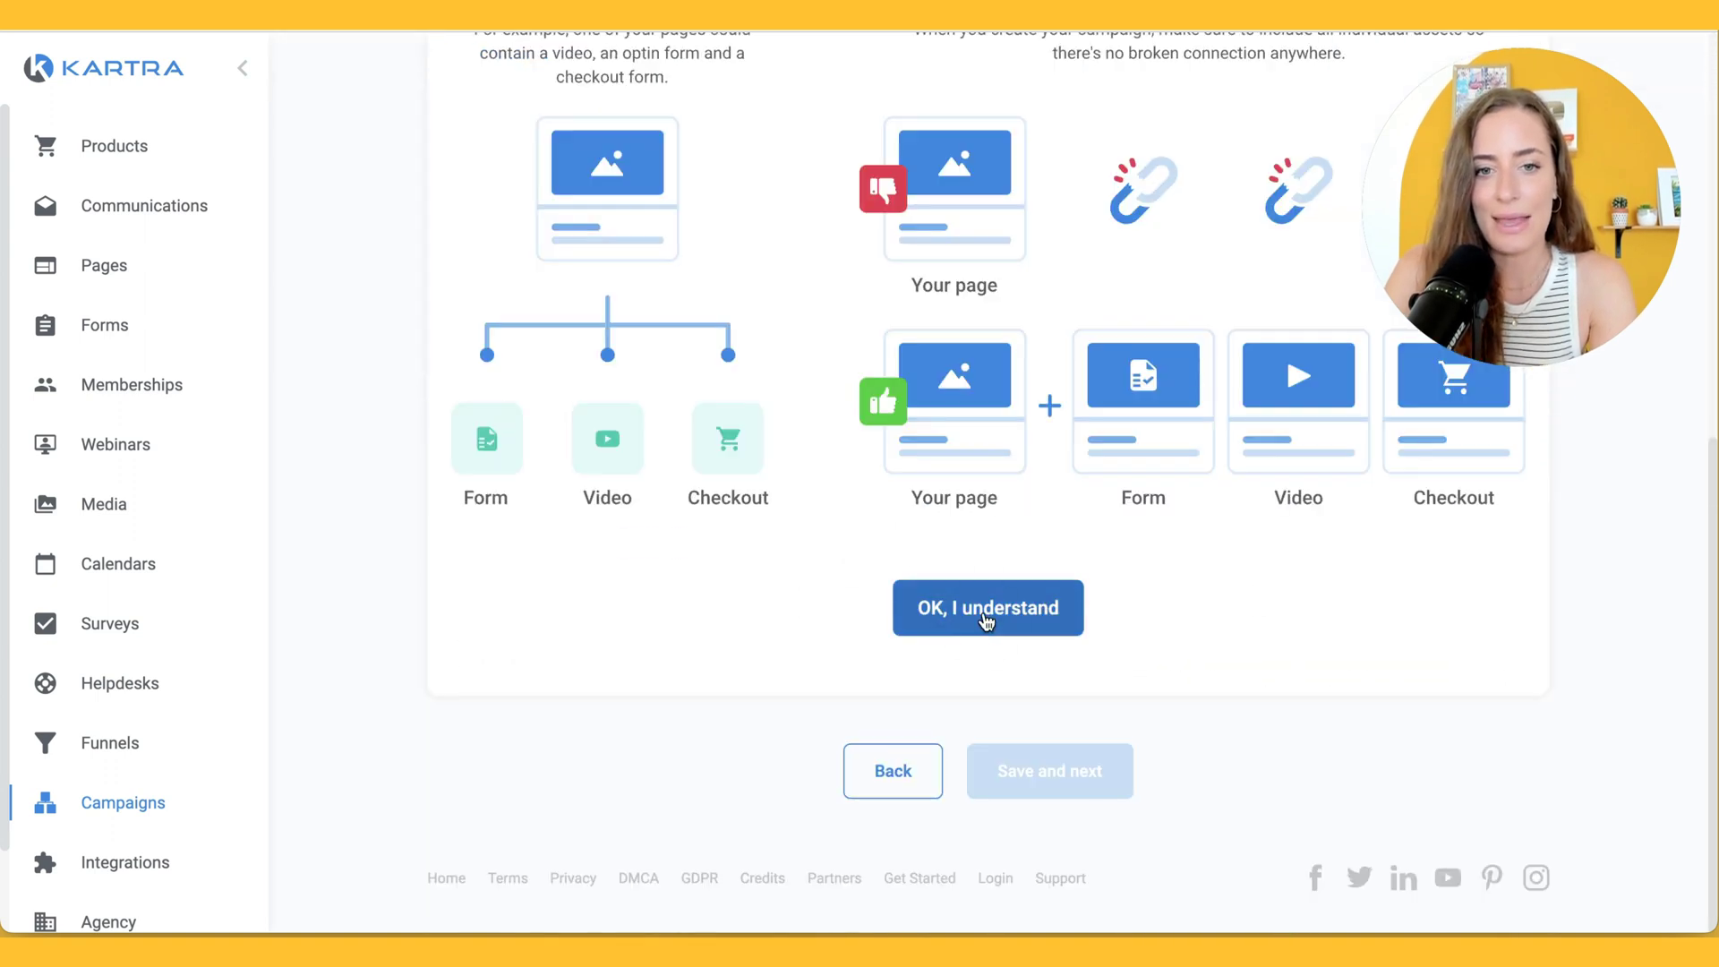
scroll(986, 609, "up", 5)
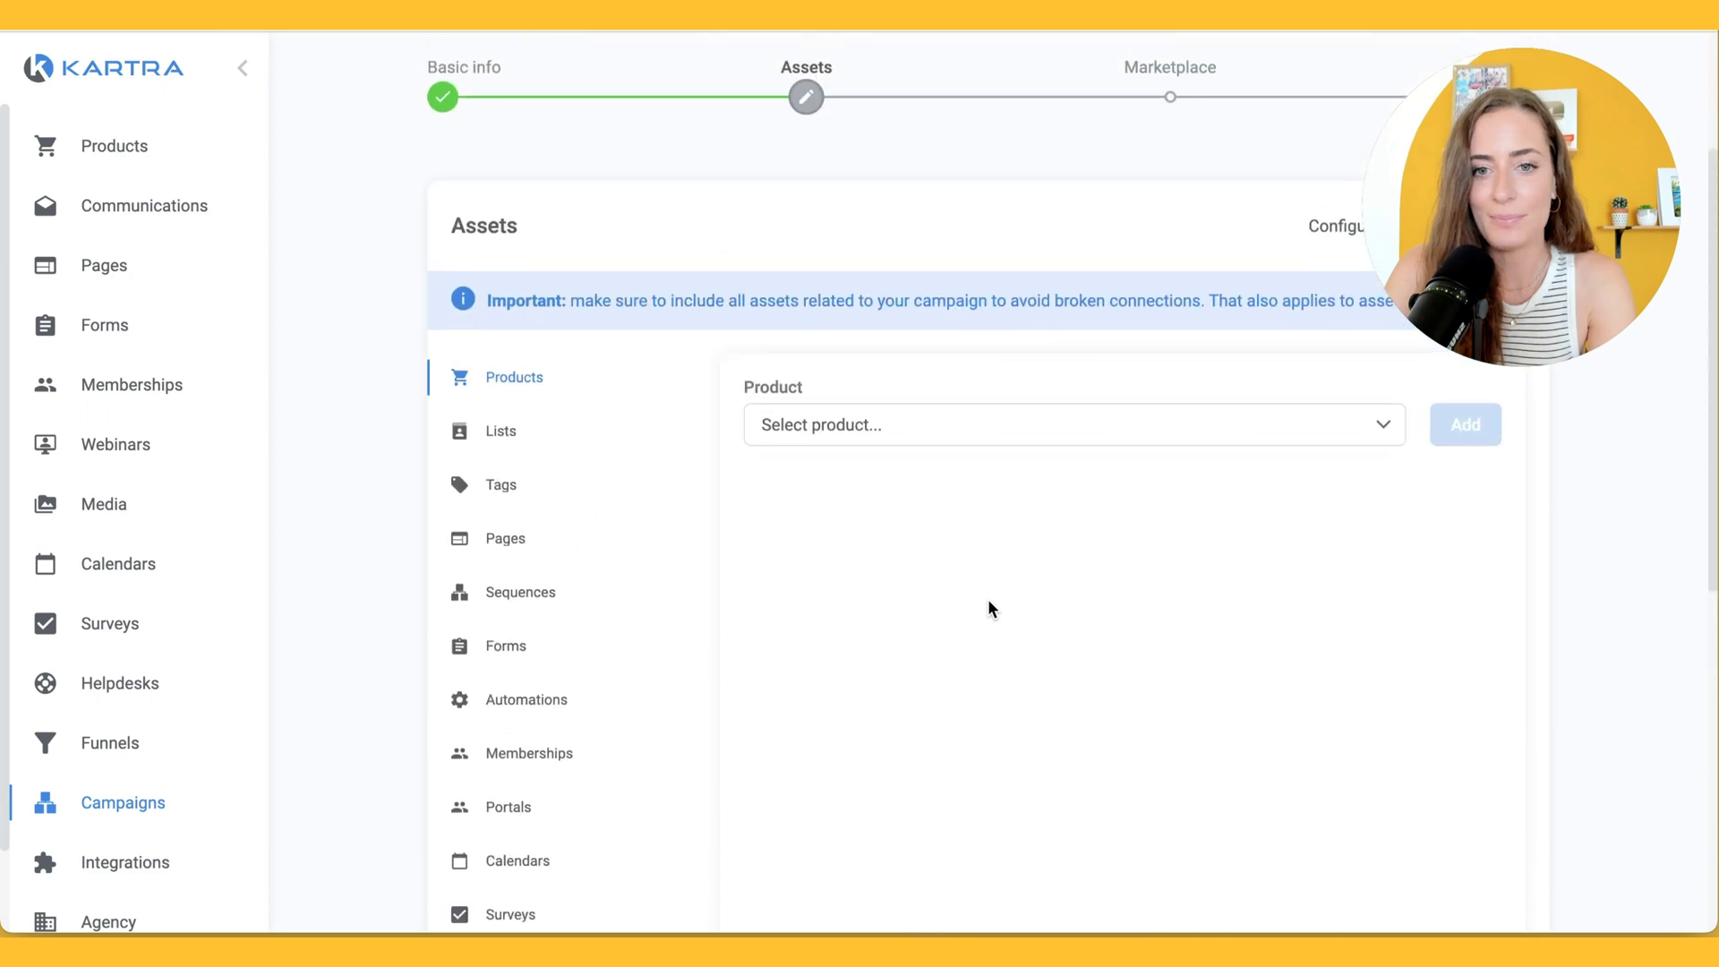
Switch the campaign's assets to Broadcasts and choose the category PPA Challenge - Emails (June 2023).
scroll(522, 553, "down", 5)
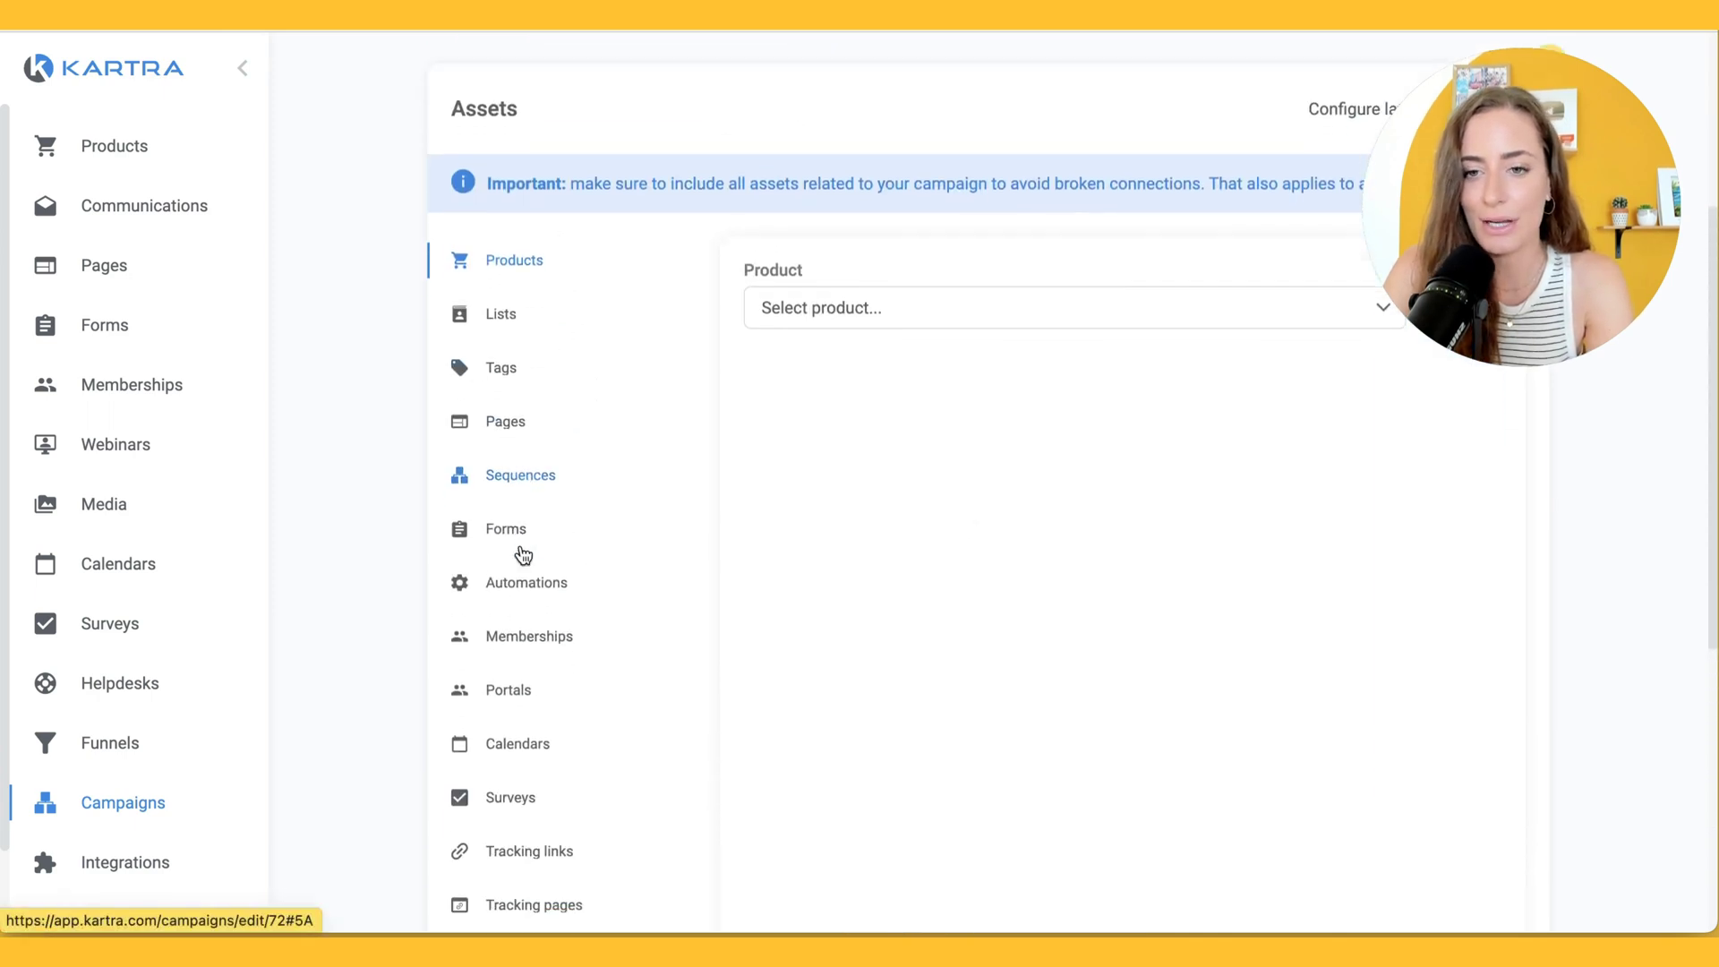
left_click(498, 535)
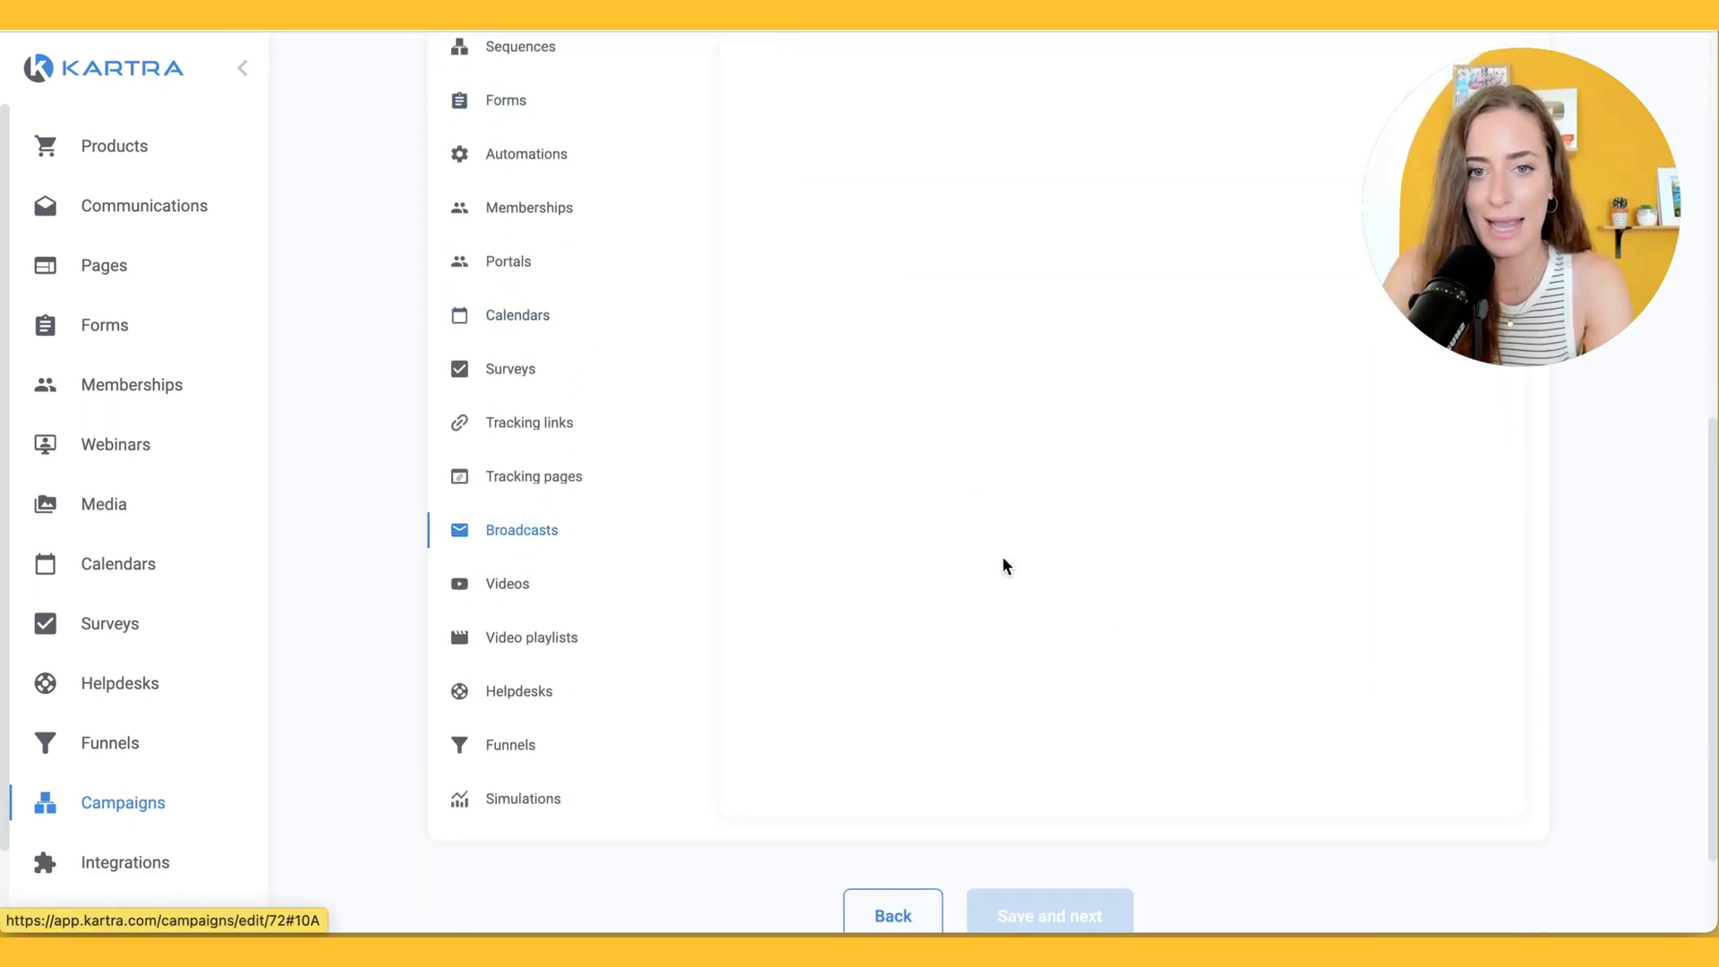
scroll(1179, 641, "up", 5)
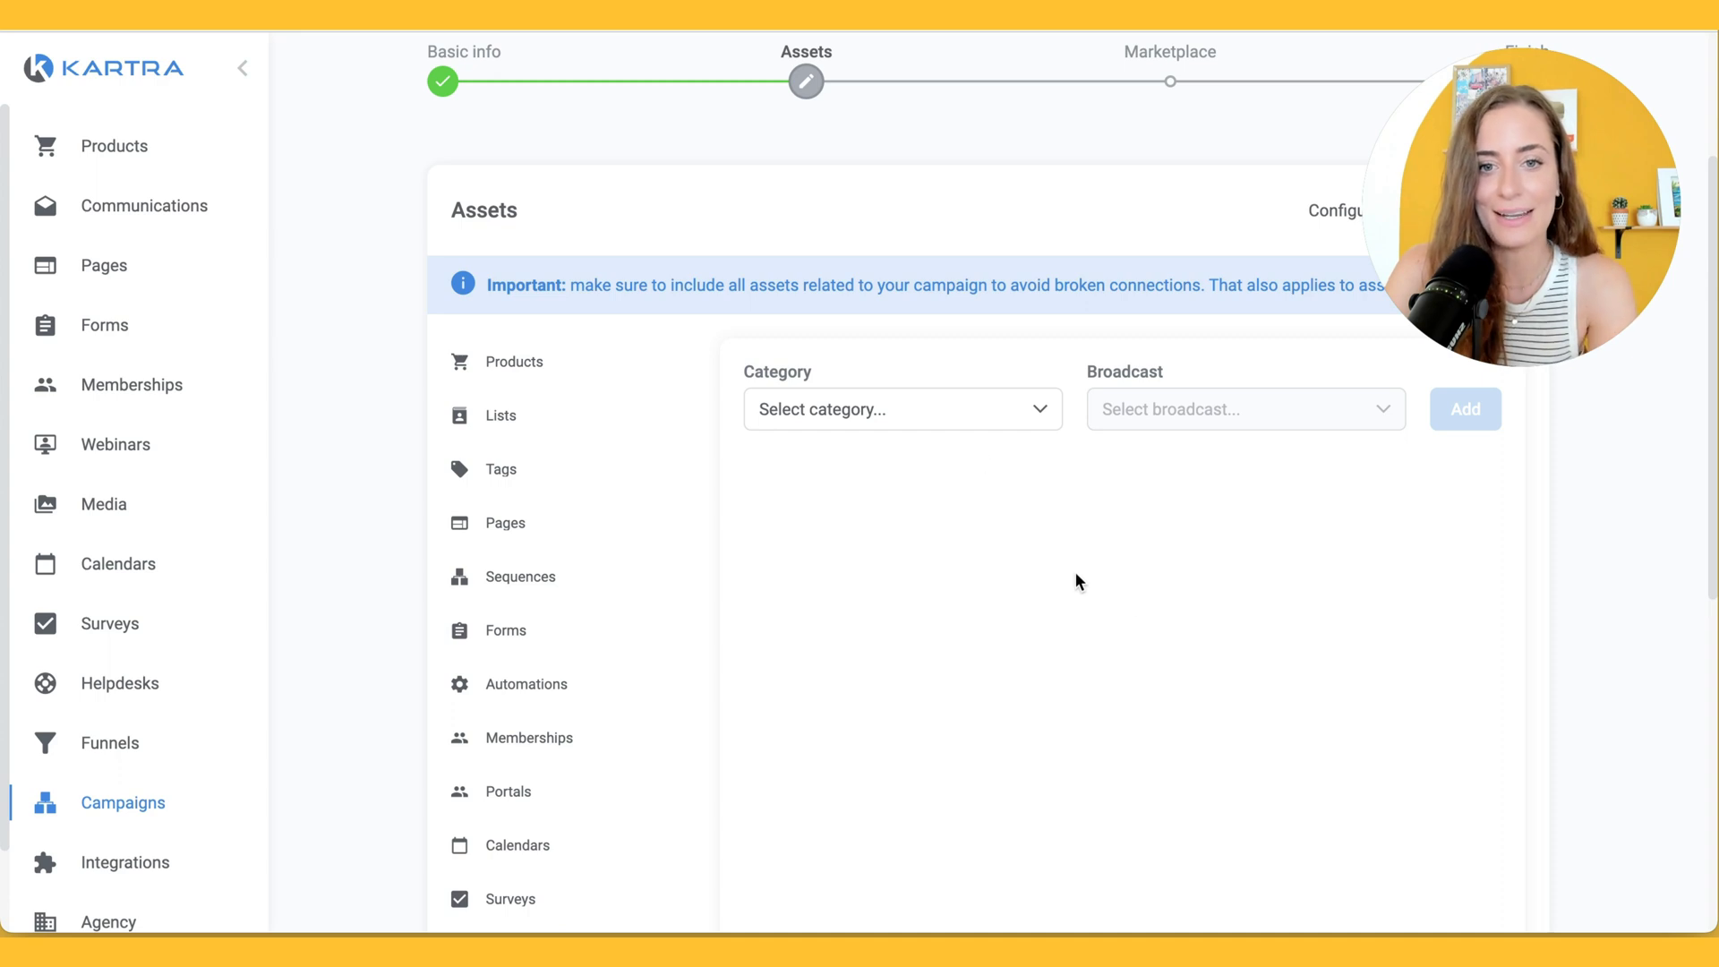
left_click(852, 421)
scroll(886, 560, "down", 10)
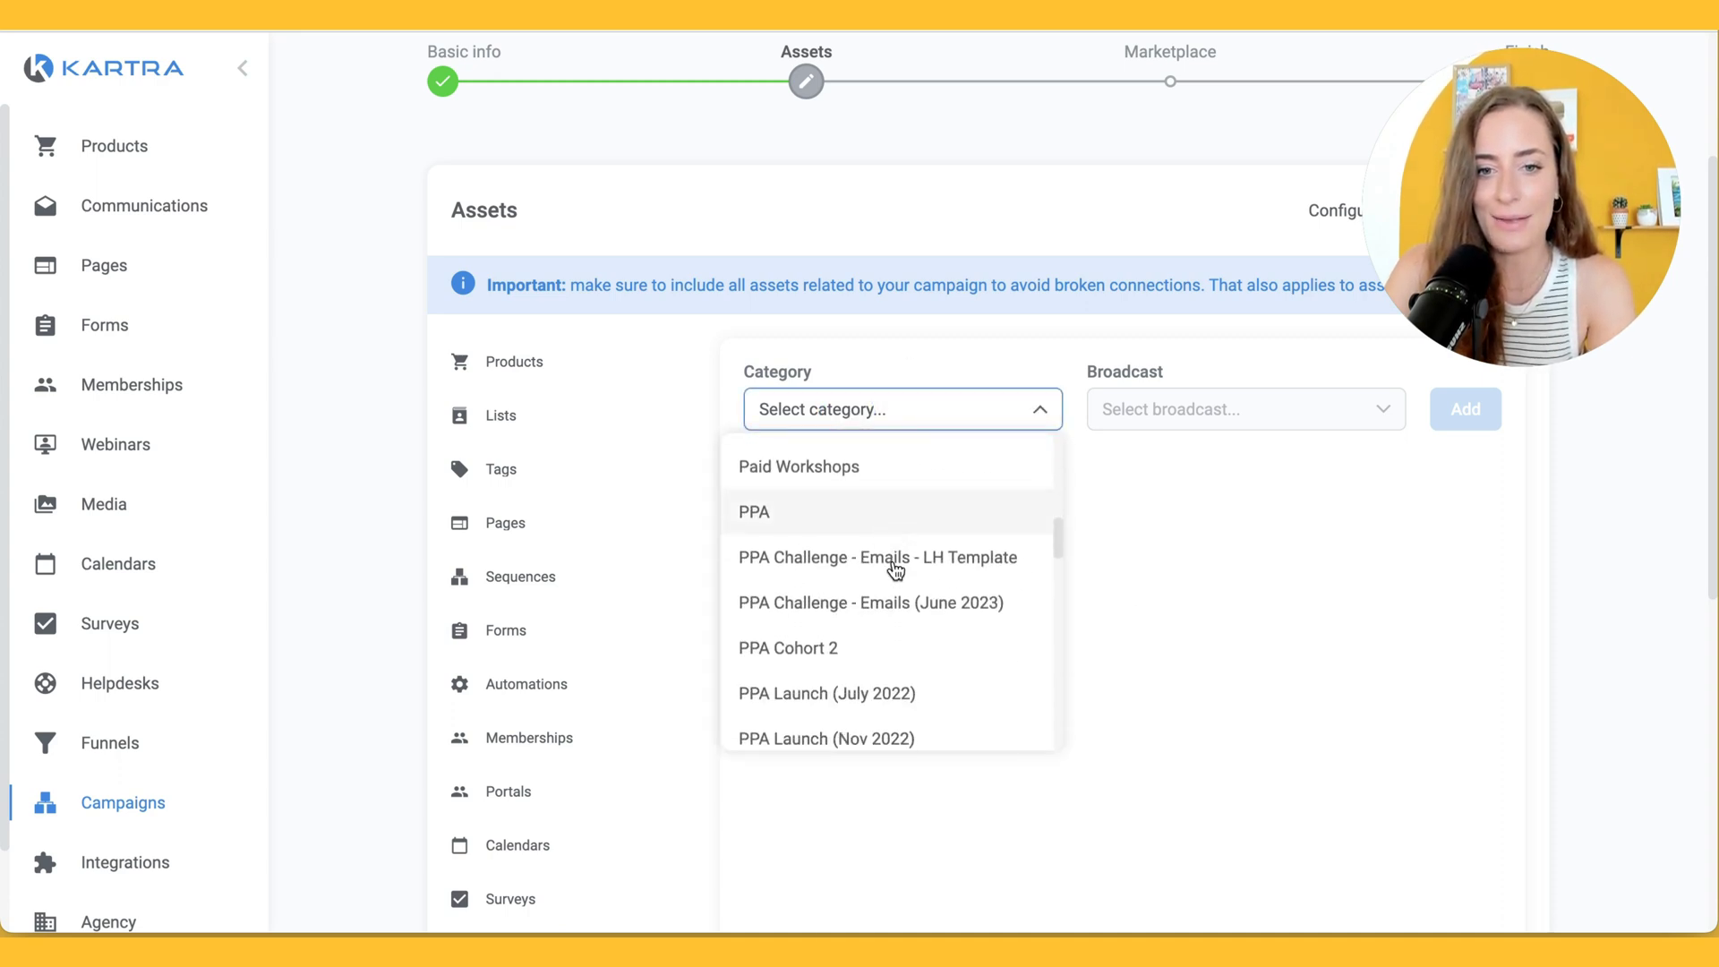
scroll(891, 569, "up", 2)
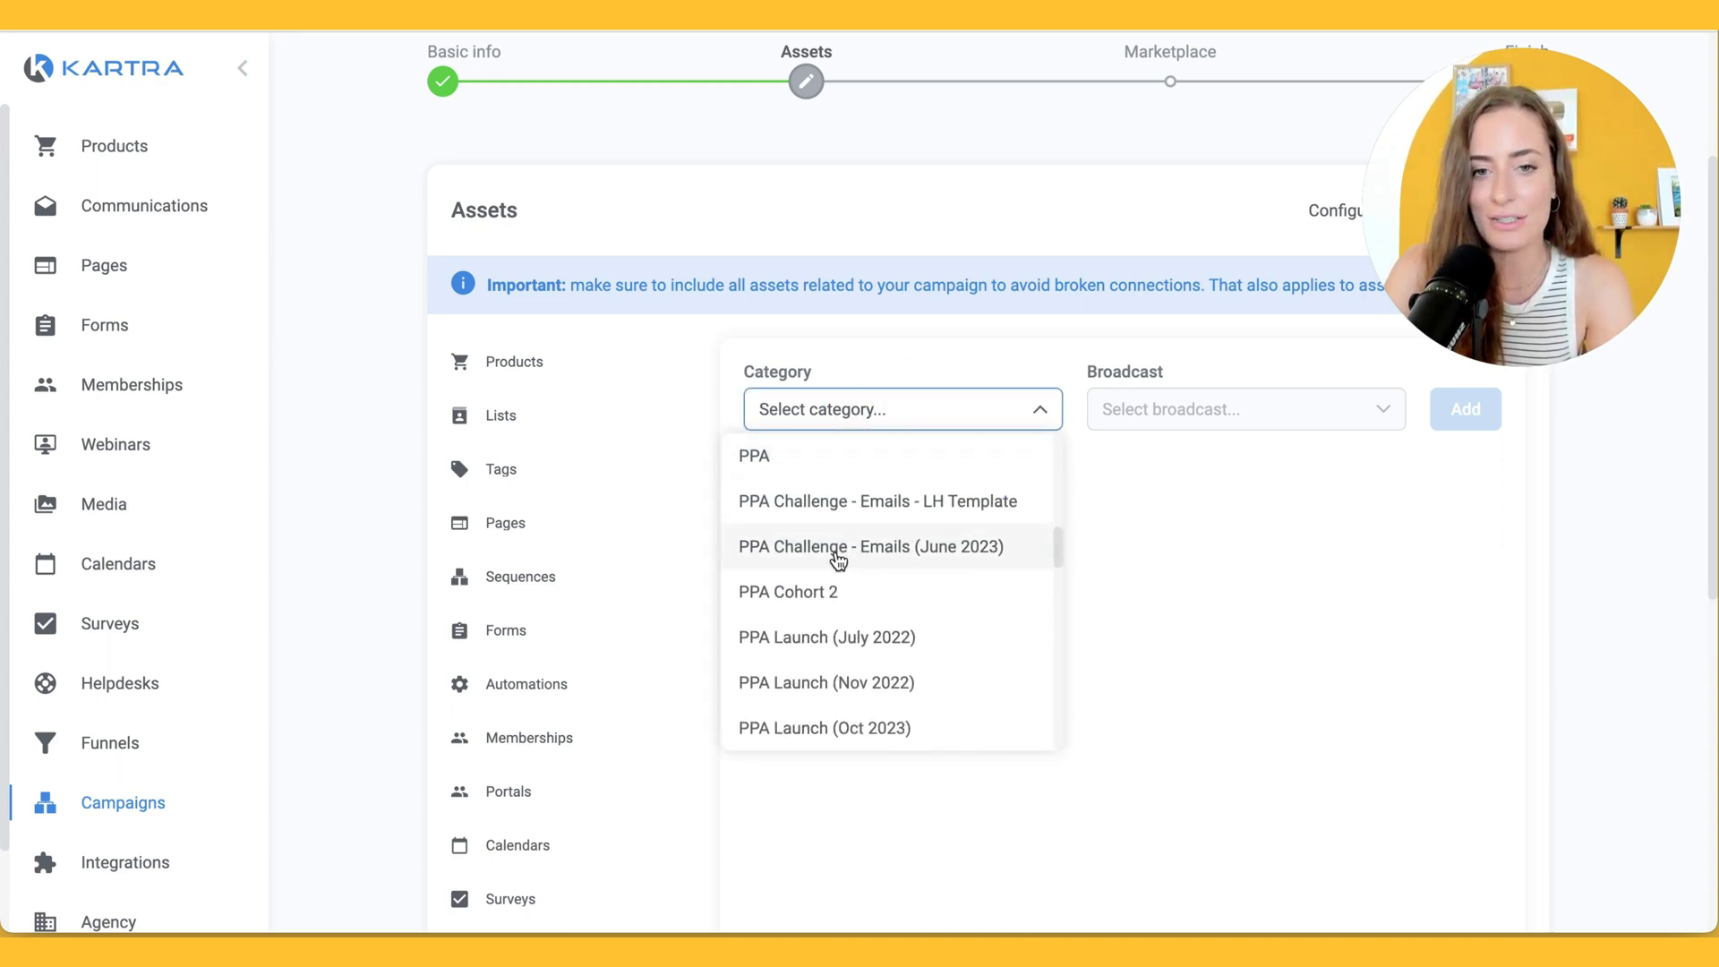
left_click(808, 555)
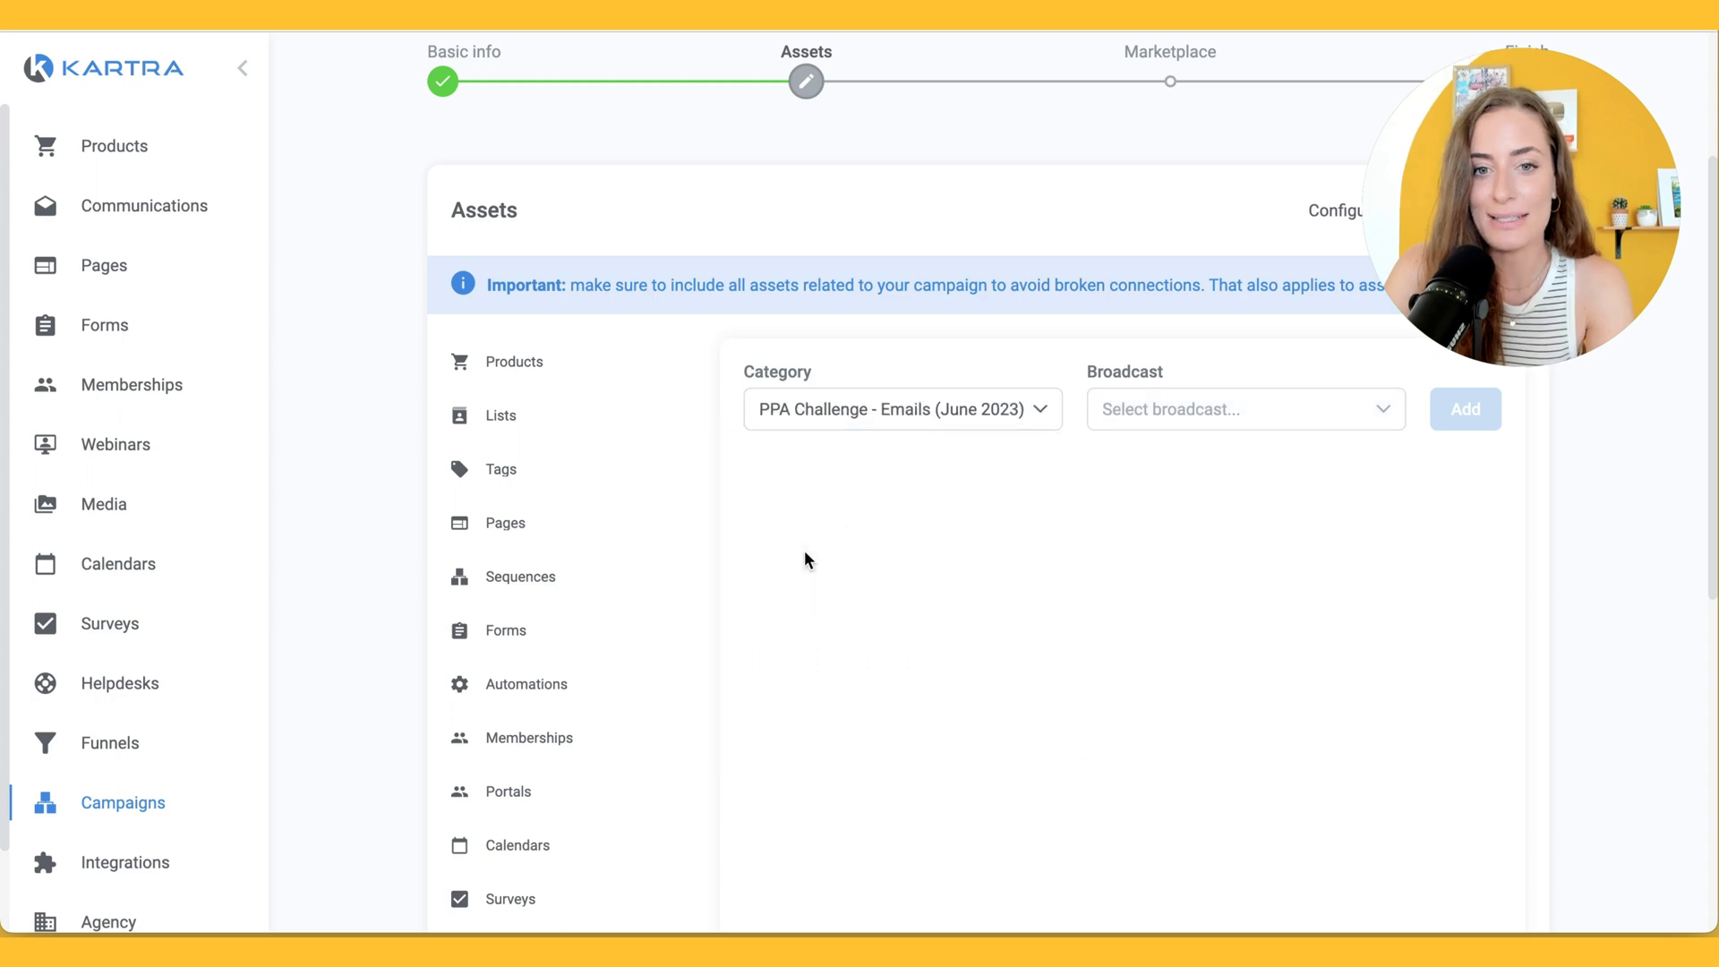
Add the broadcasts 06-23 Affiliates - PPA Challenge Rmdr #1, #2 and #3 to the campaign's assets.
left_click(1201, 406)
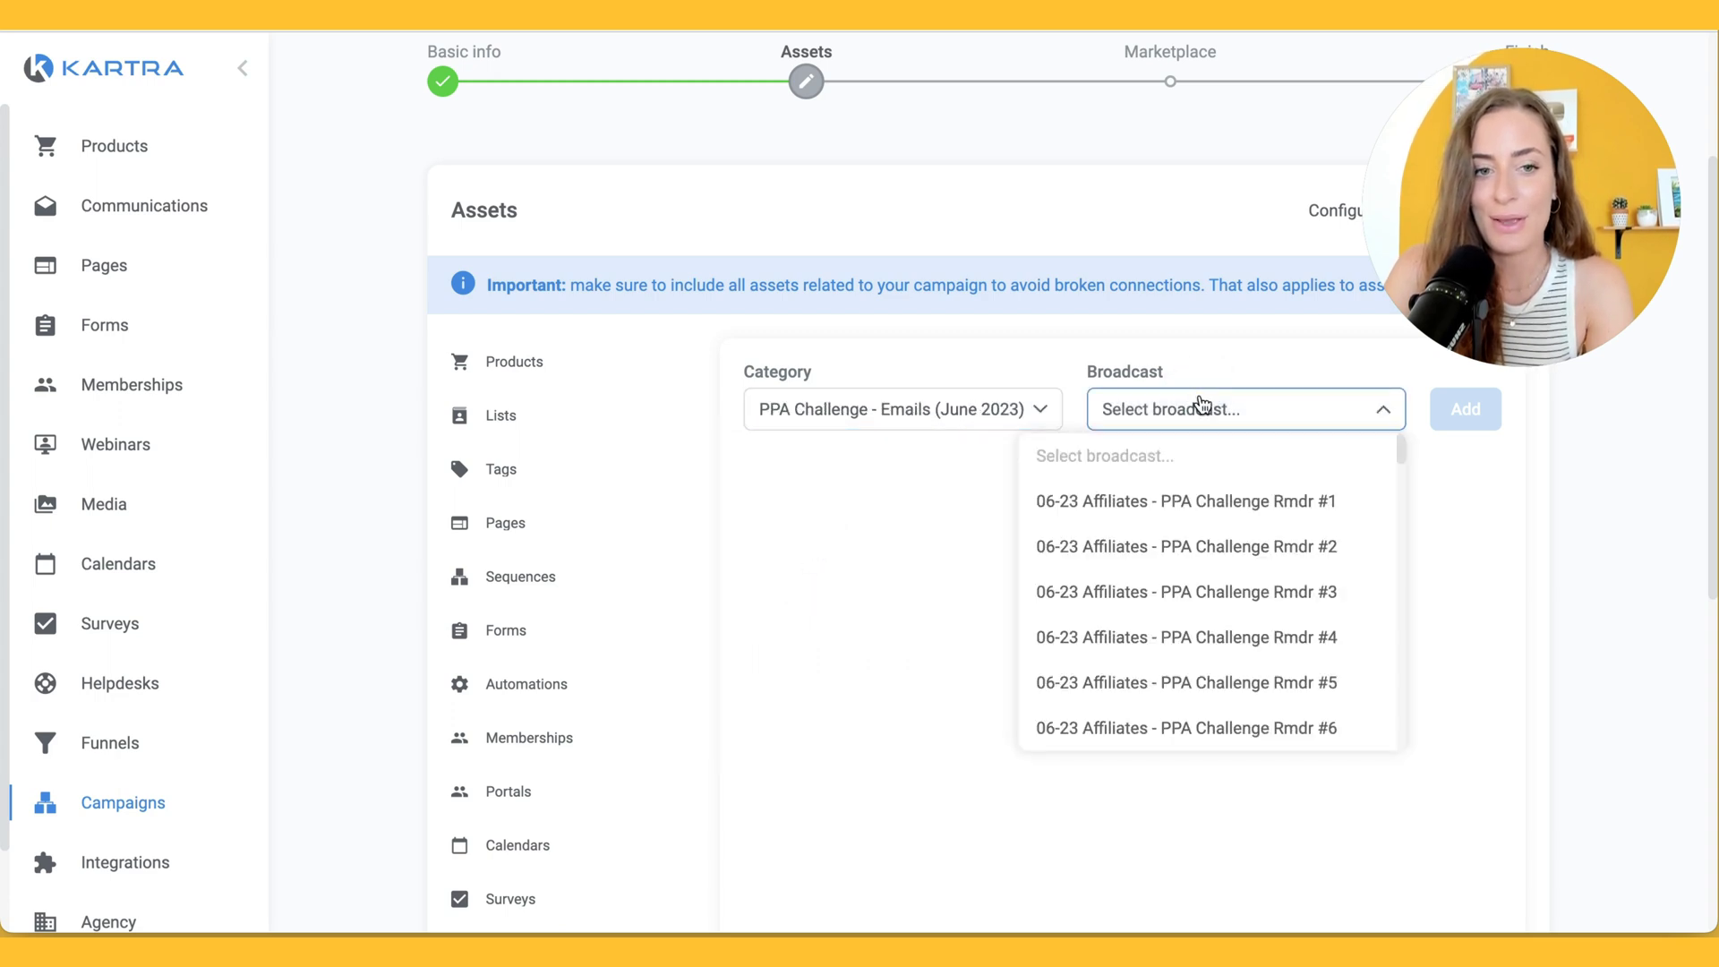
scroll(1252, 651, "down", 10)
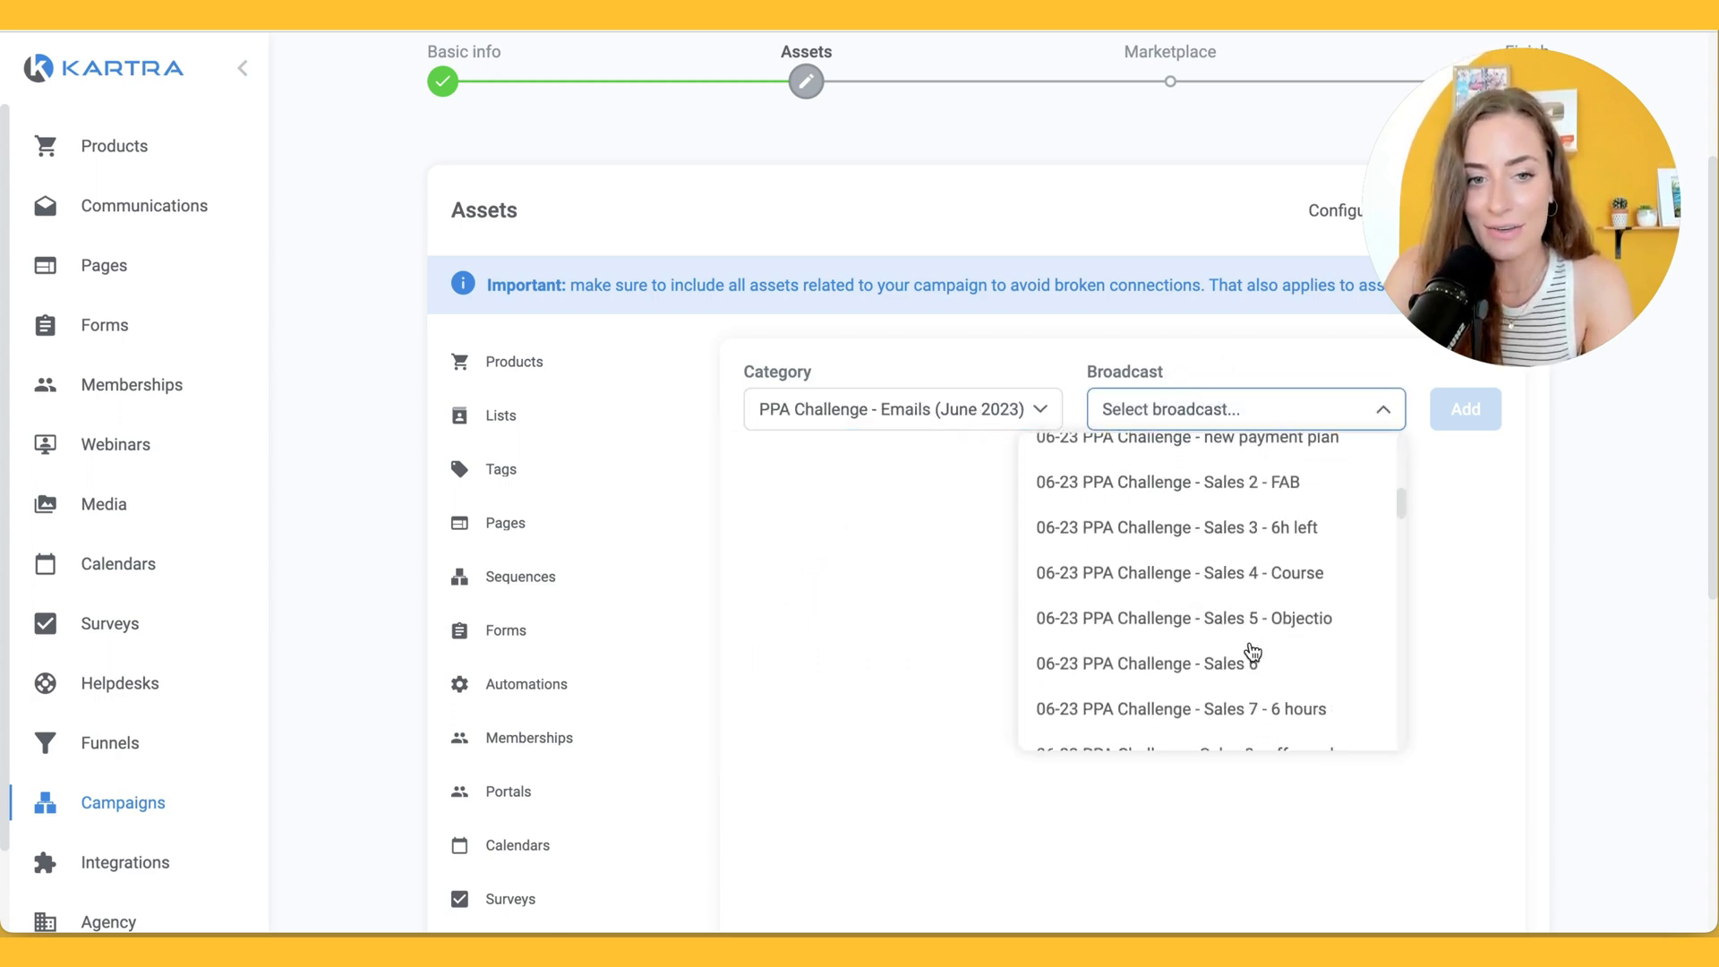
scroll(1253, 651, "down", 15)
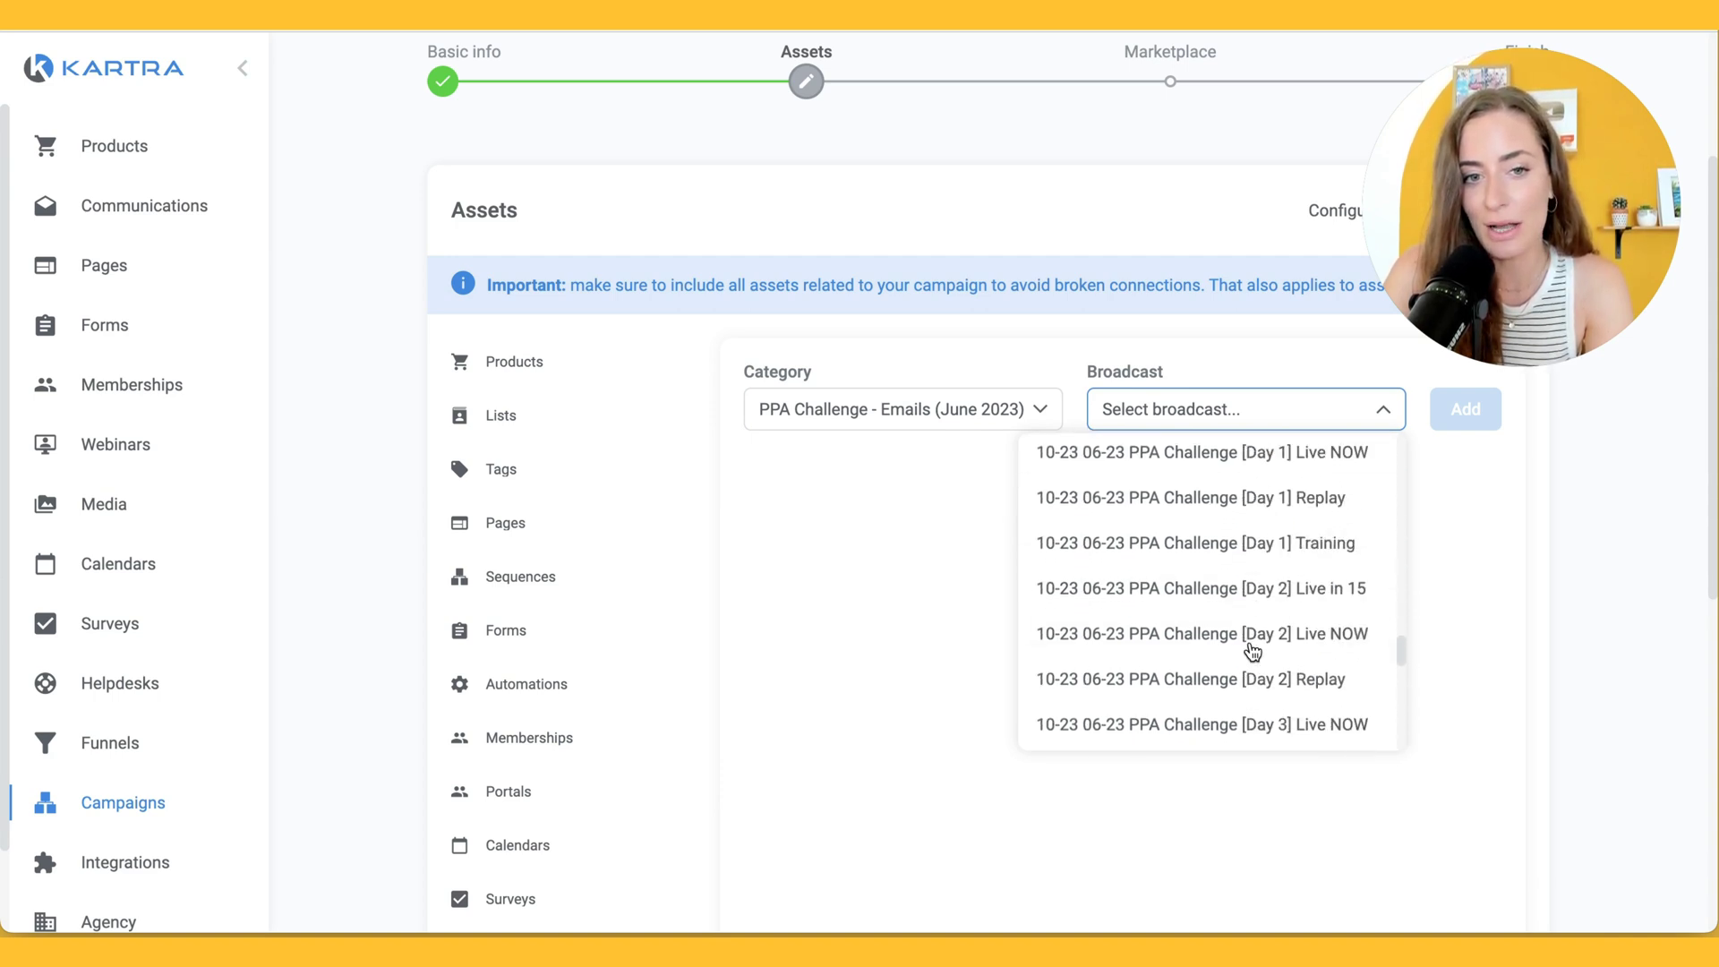
scroll(1253, 651, "up", 8)
scroll(1253, 651, "up", 15)
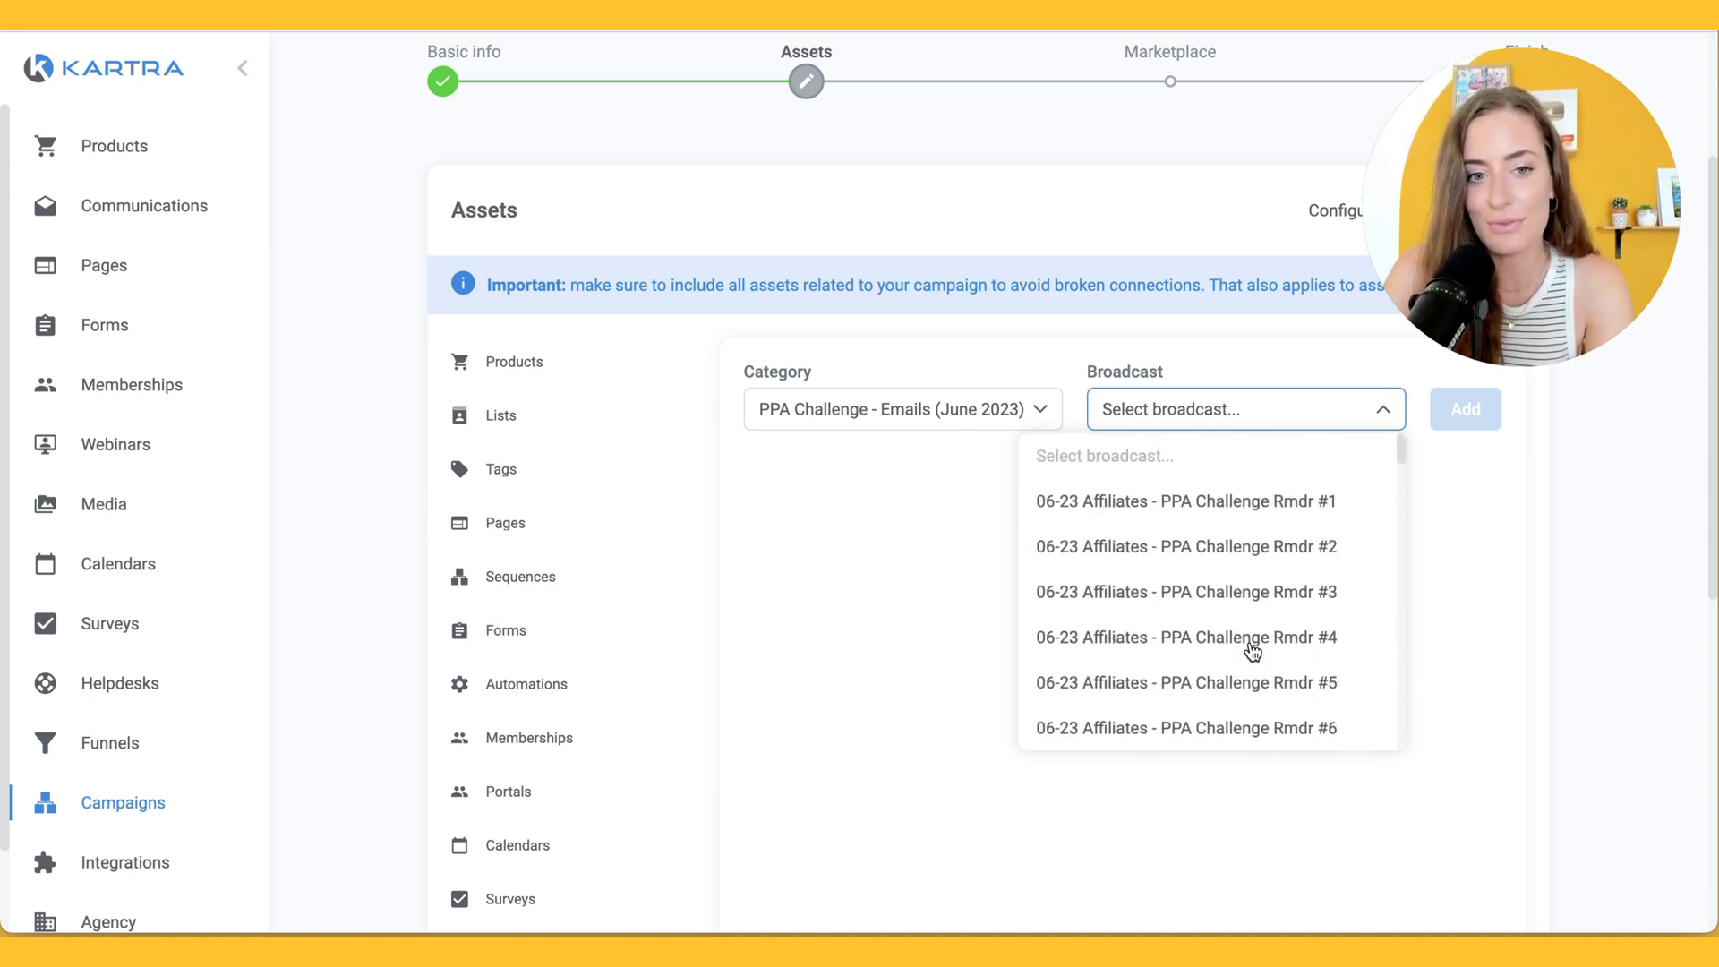
left_click(1271, 500)
left_click(1455, 416)
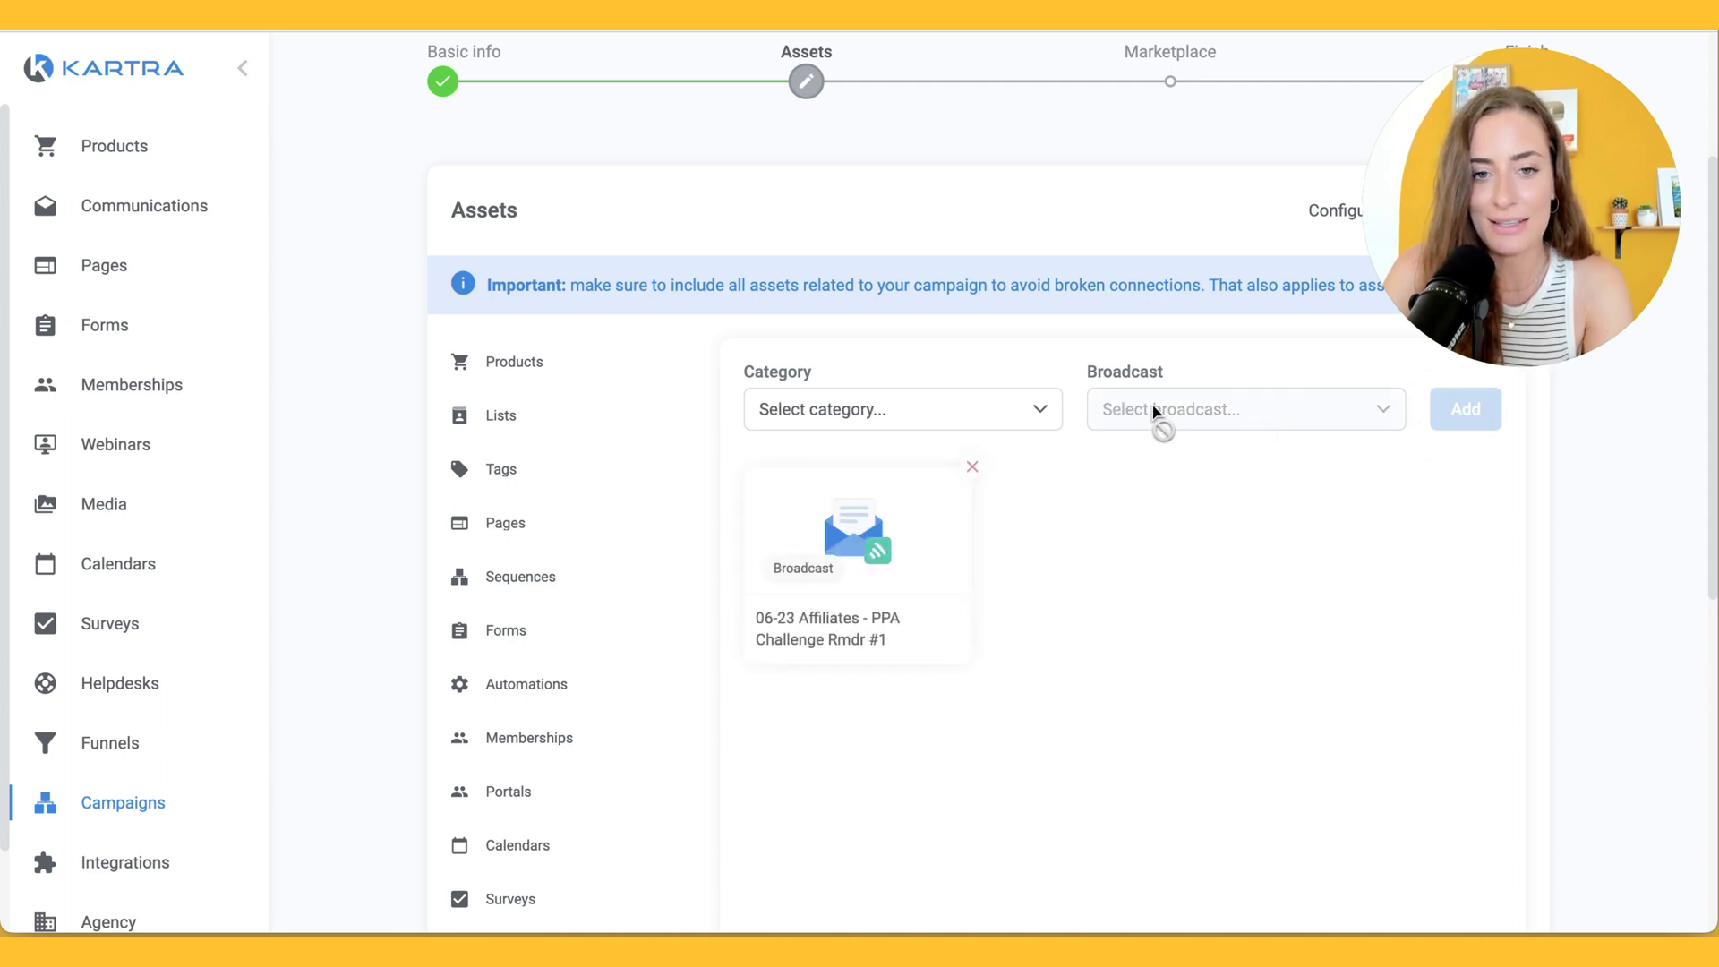
left_click(979, 405)
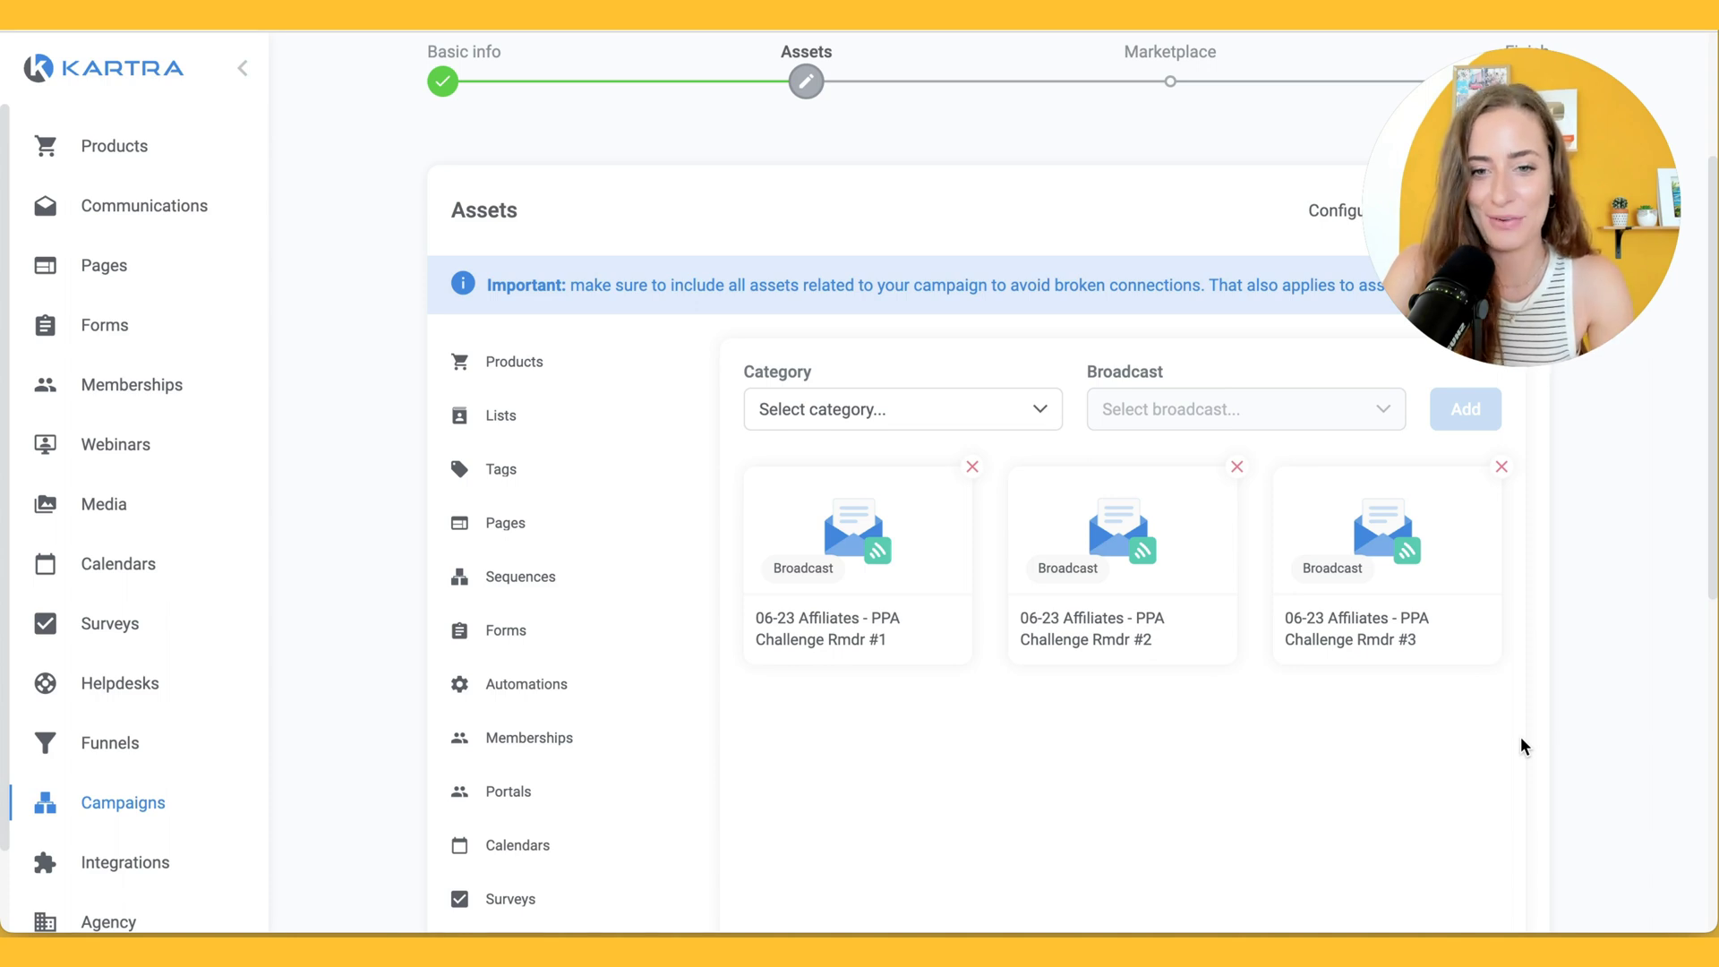
Save the campaign's assets, keep the campaign private in the marketplace settings, and finish the setup.
scroll(1523, 747, "up", 3)
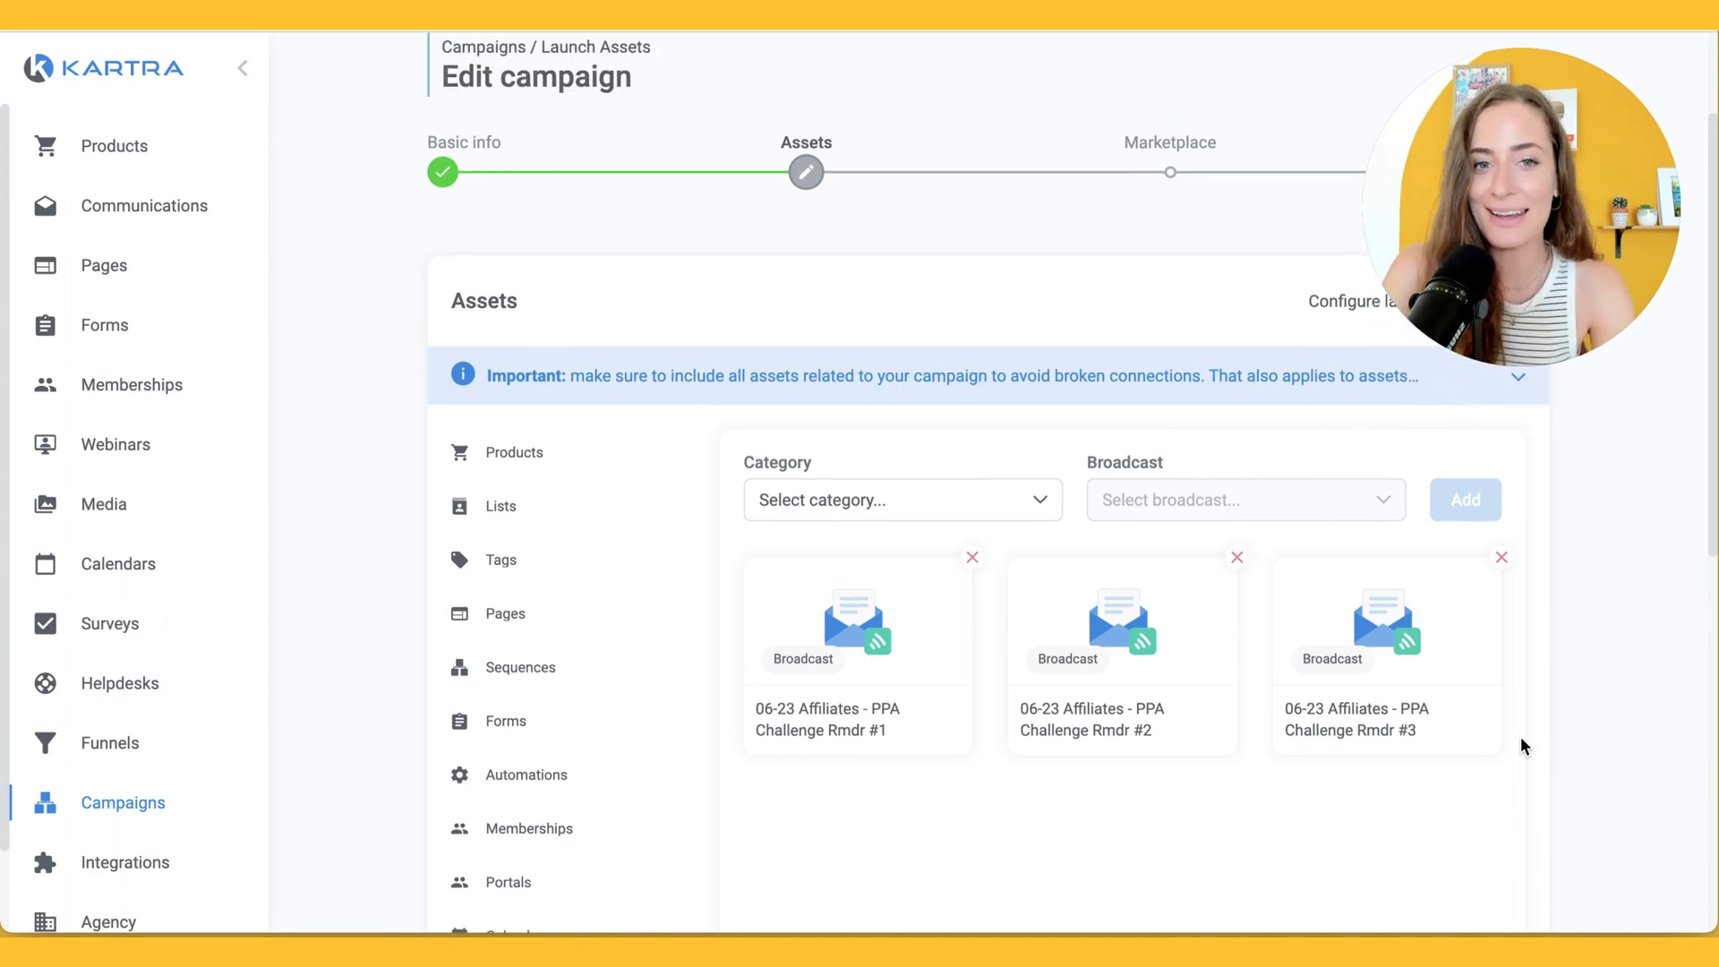
left_click(1463, 464)
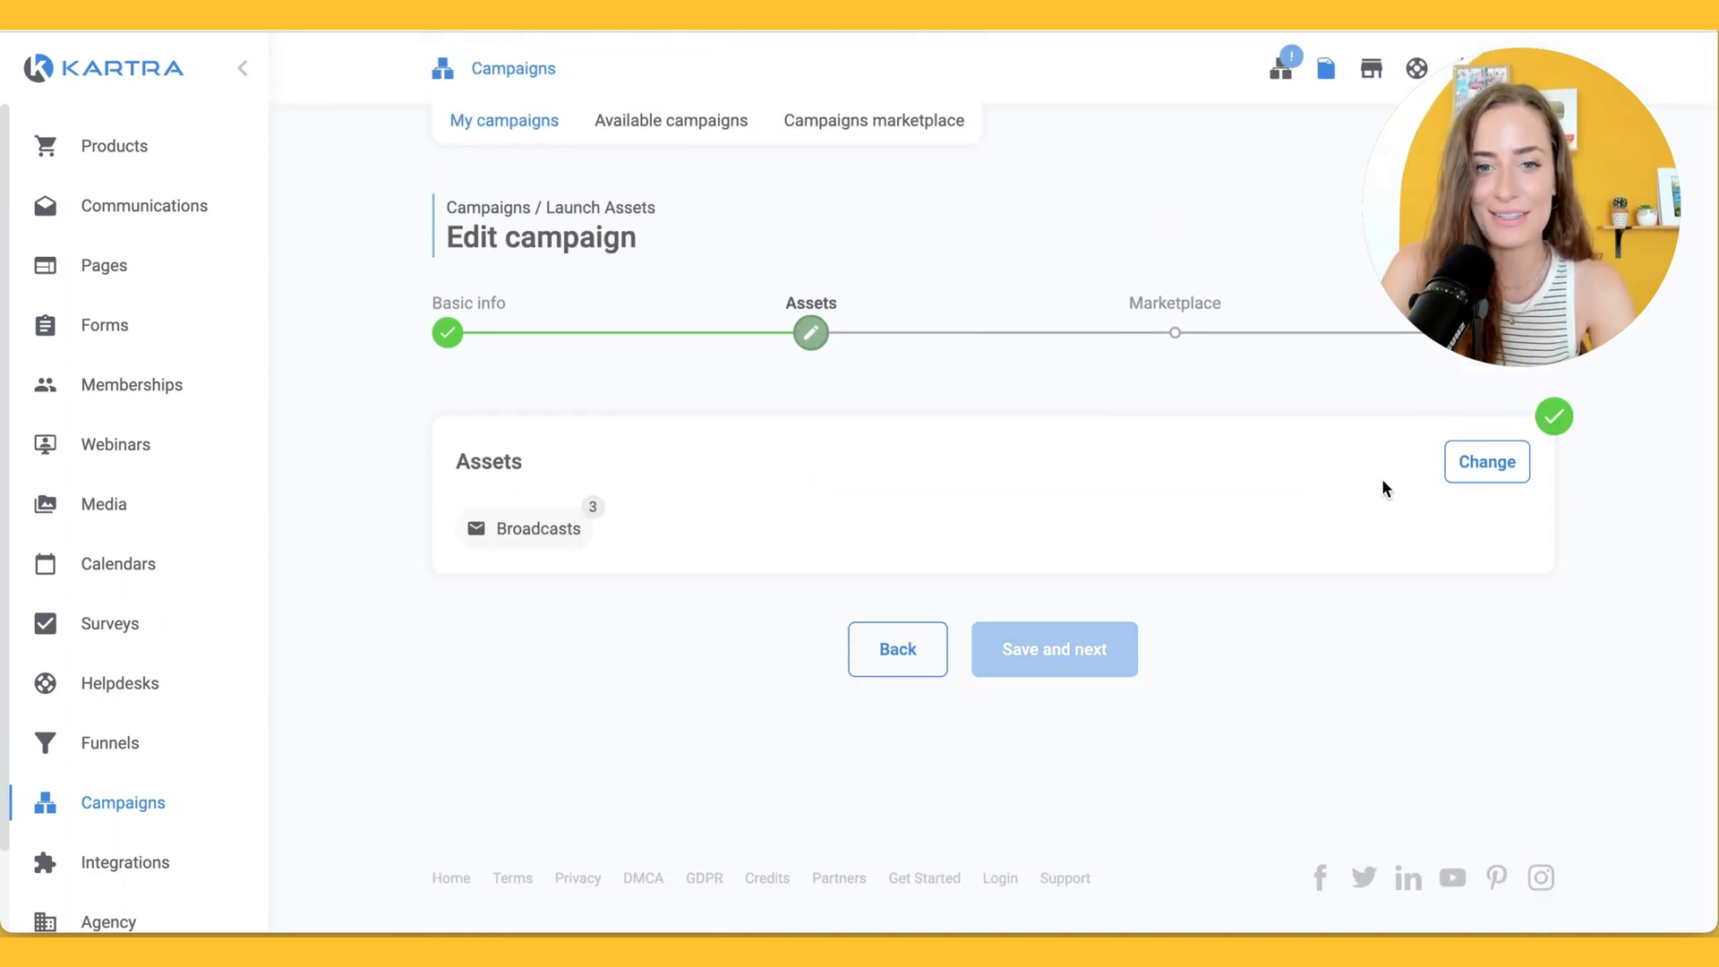
left_click(1068, 665)
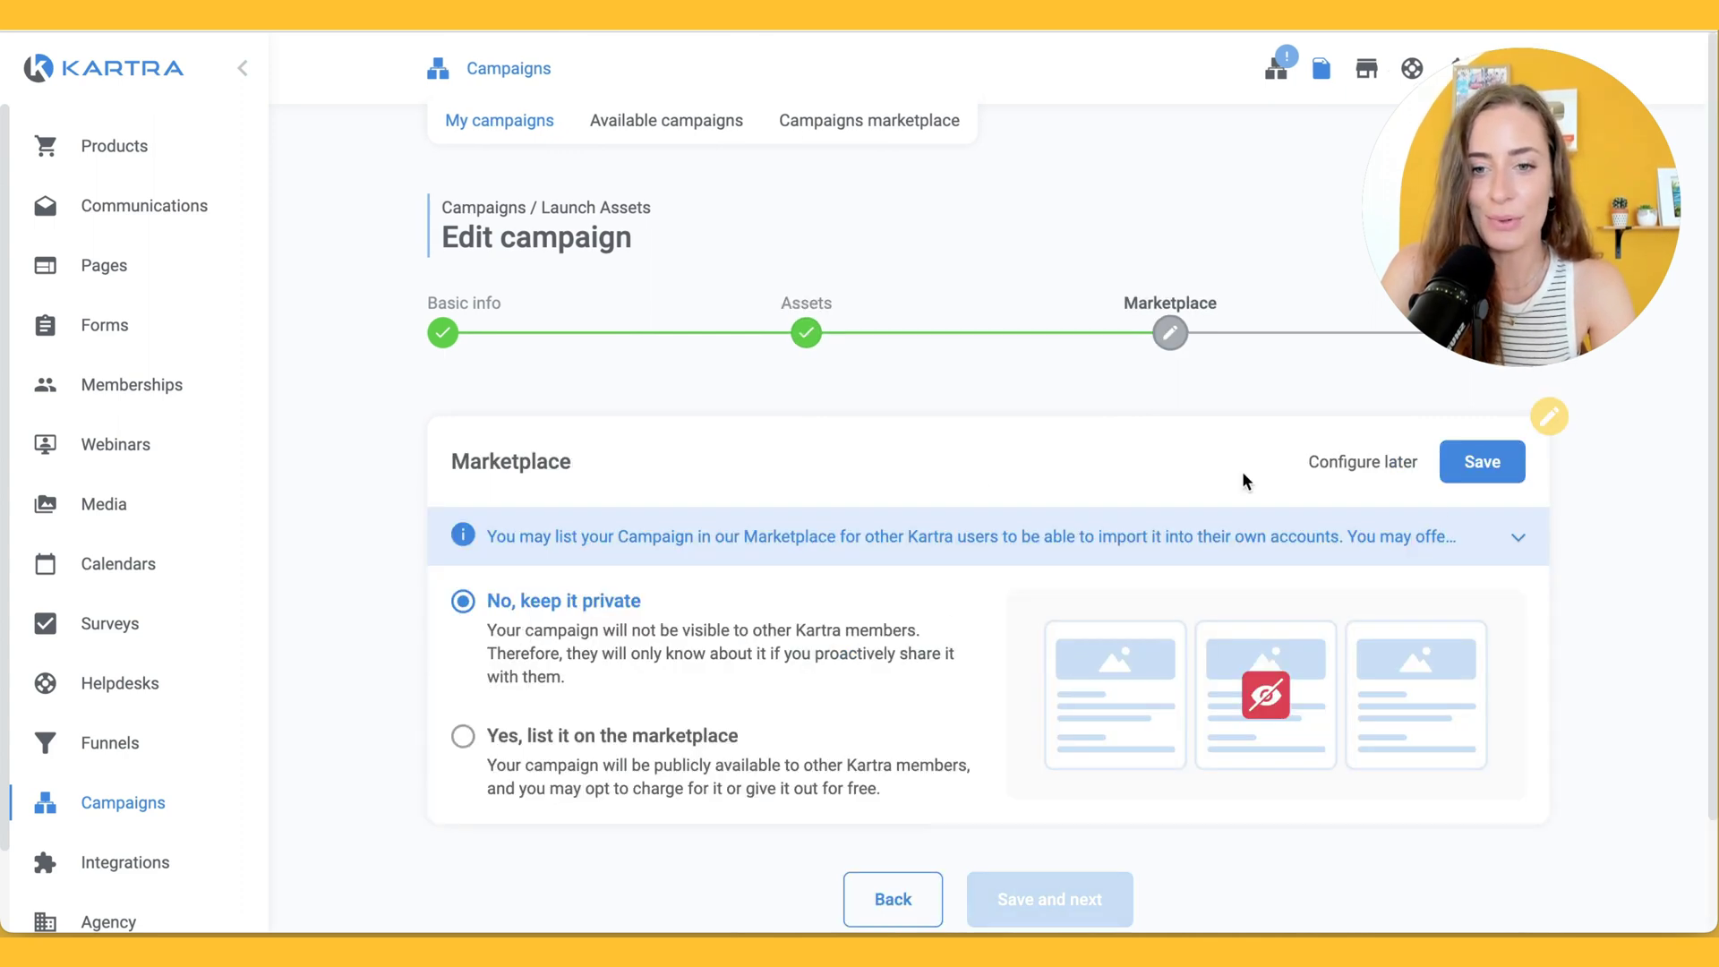
left_click(1477, 484)
left_click(1068, 644)
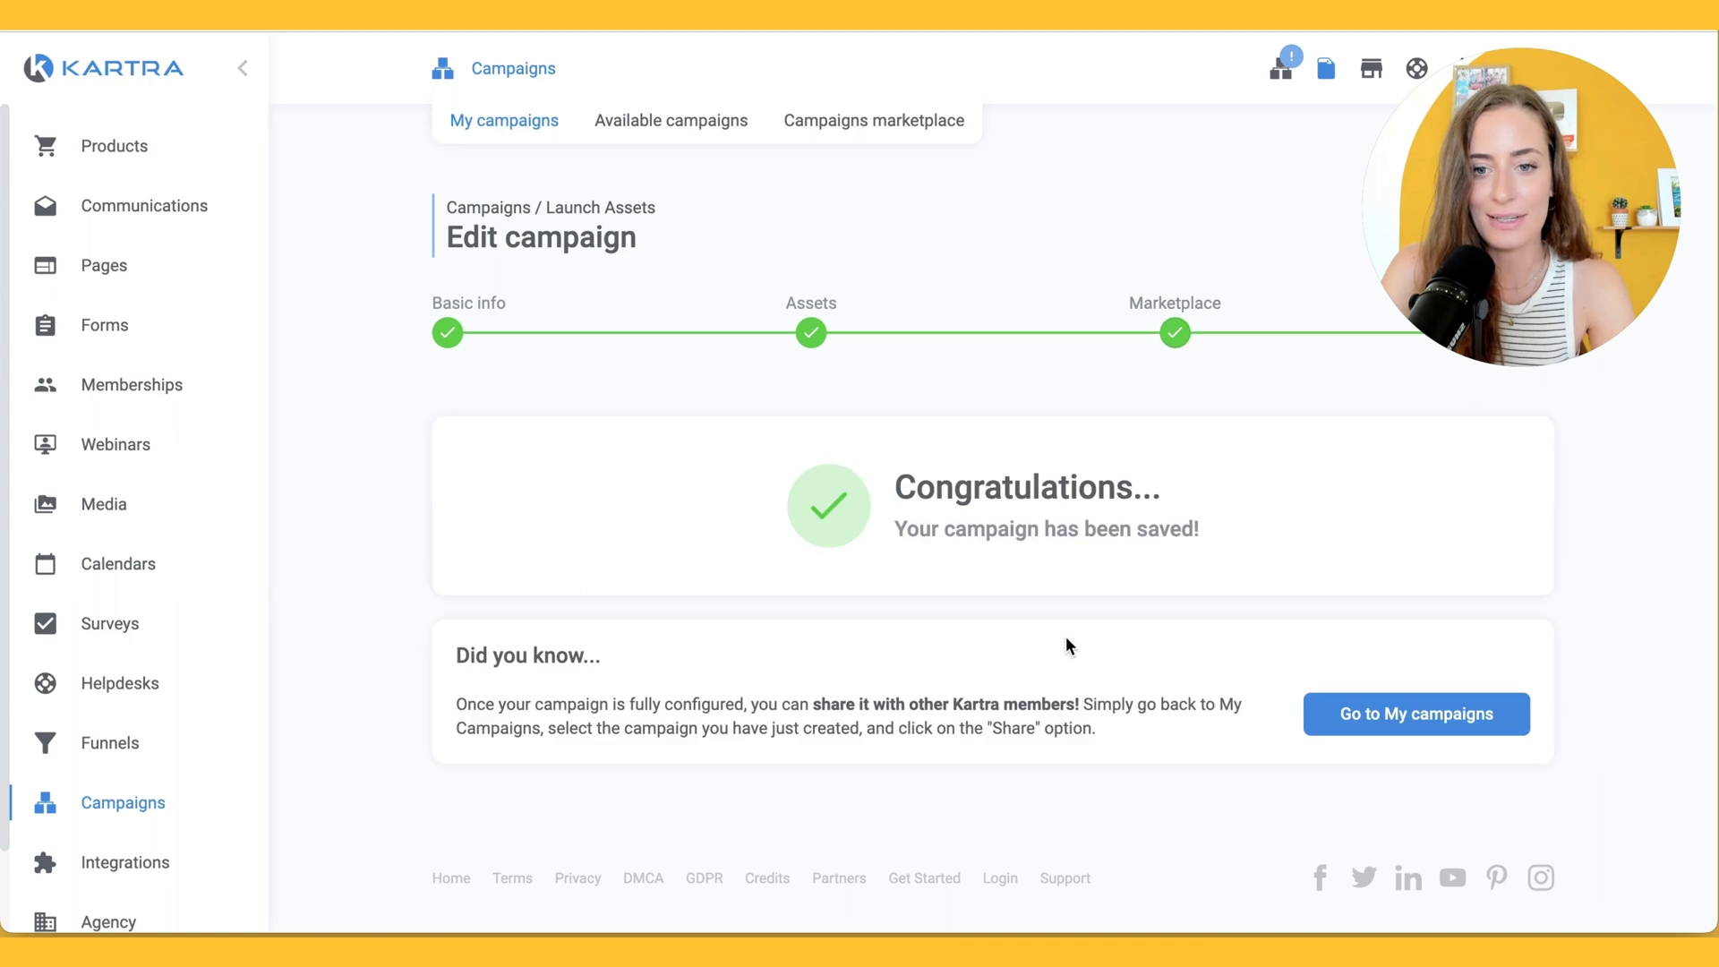
Start sharing the Launch Assets campaign from the saved campaigns and agree to the sharing terms and conditions.
left_click(543, 130)
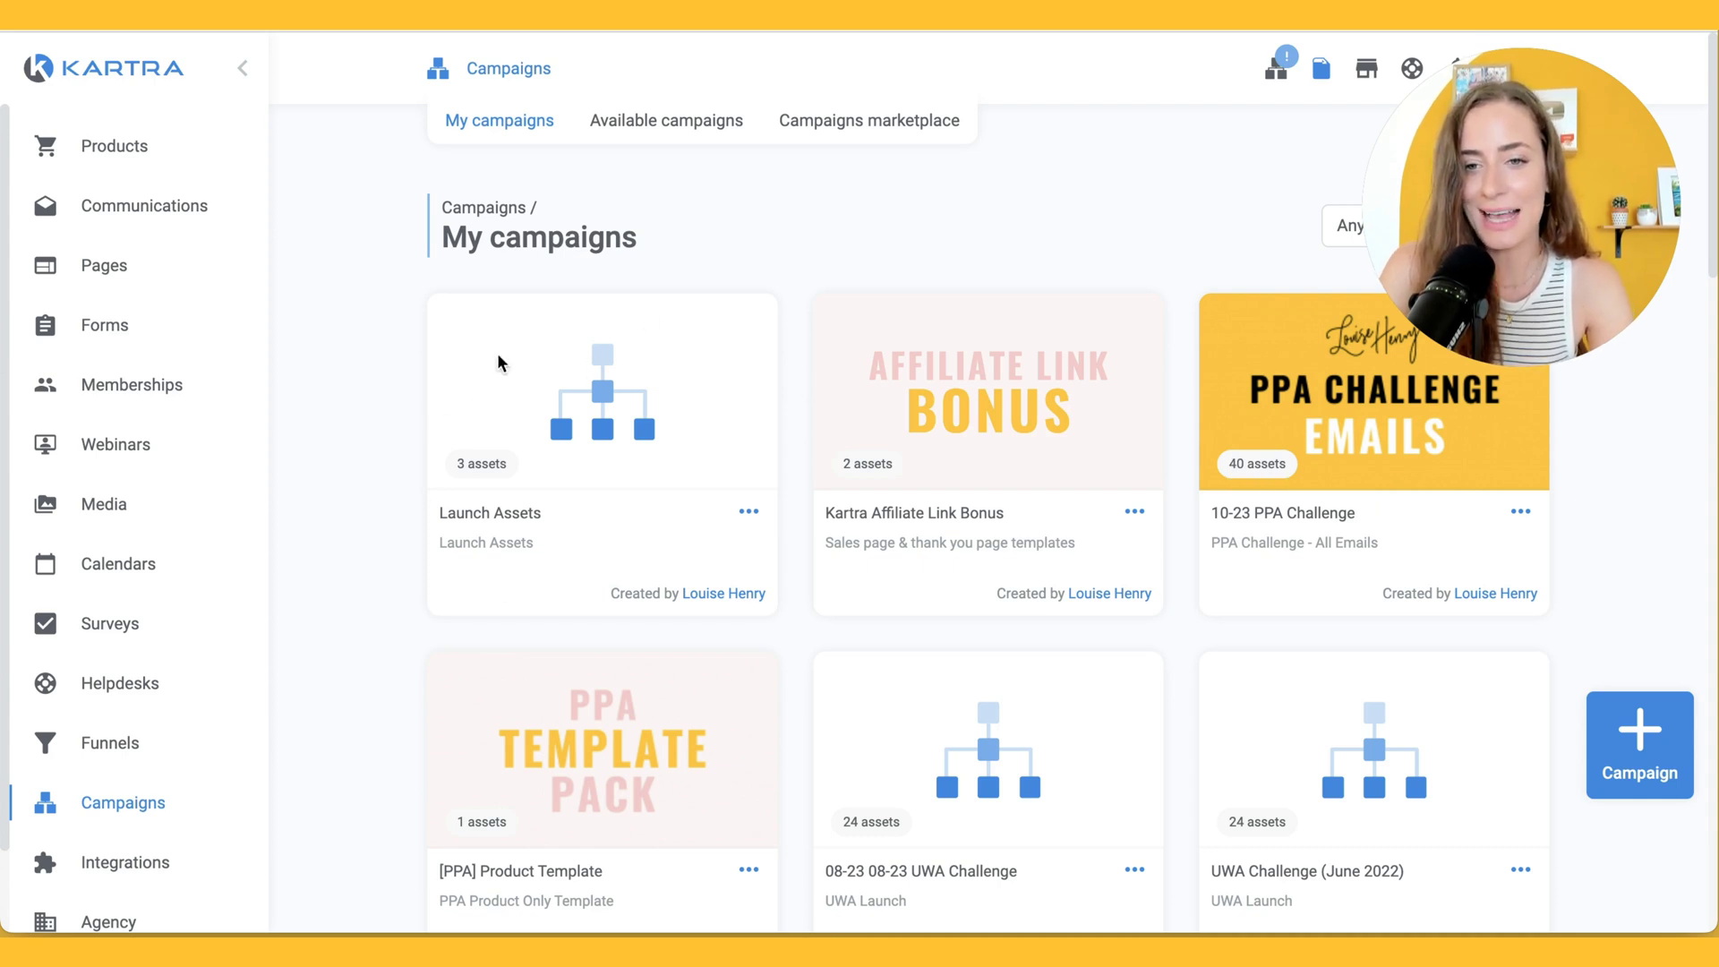
left_click(750, 514)
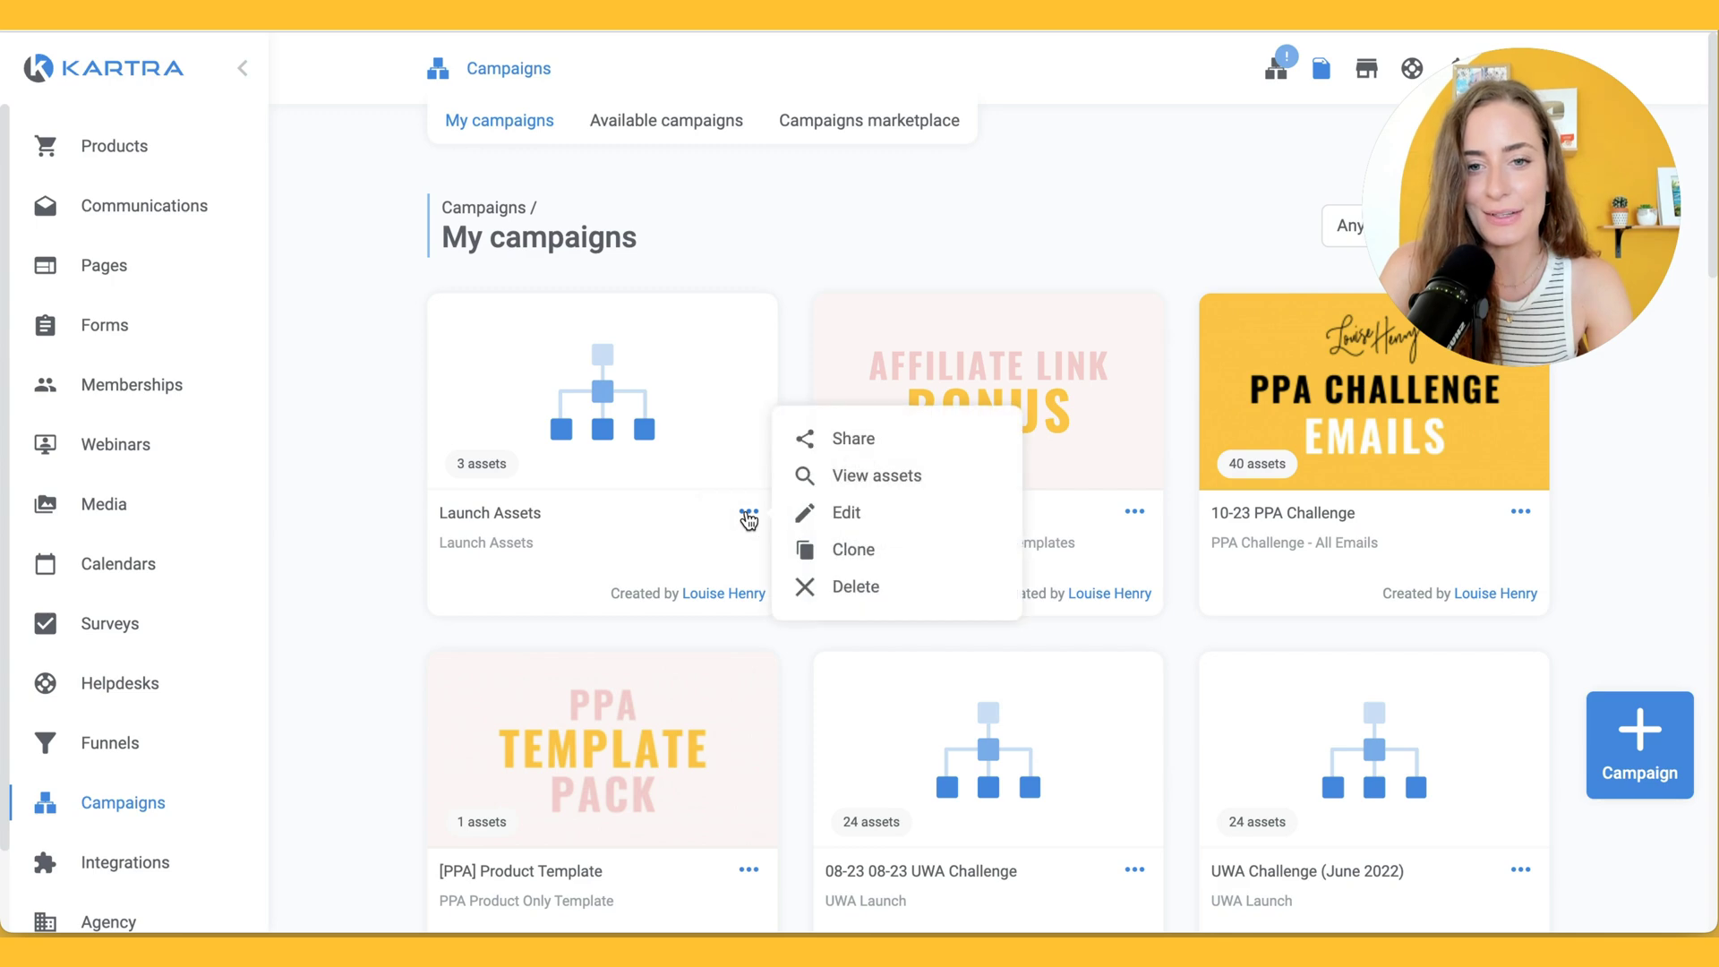
left_click(852, 437)
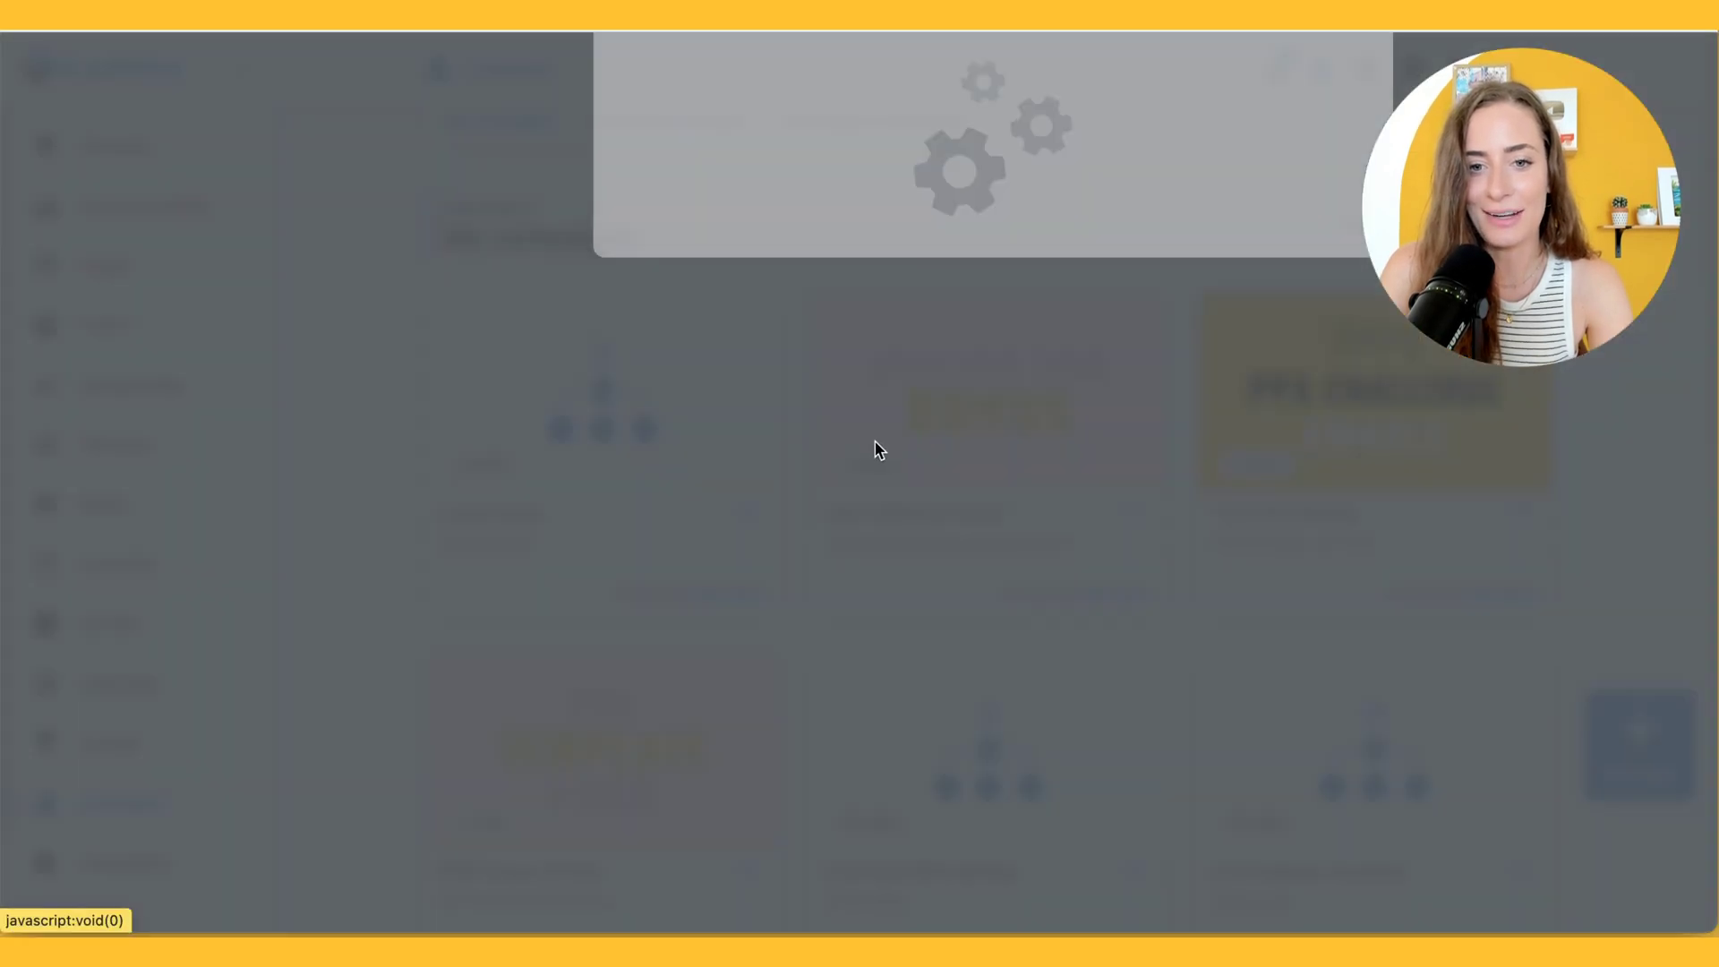
left_click(630, 624)
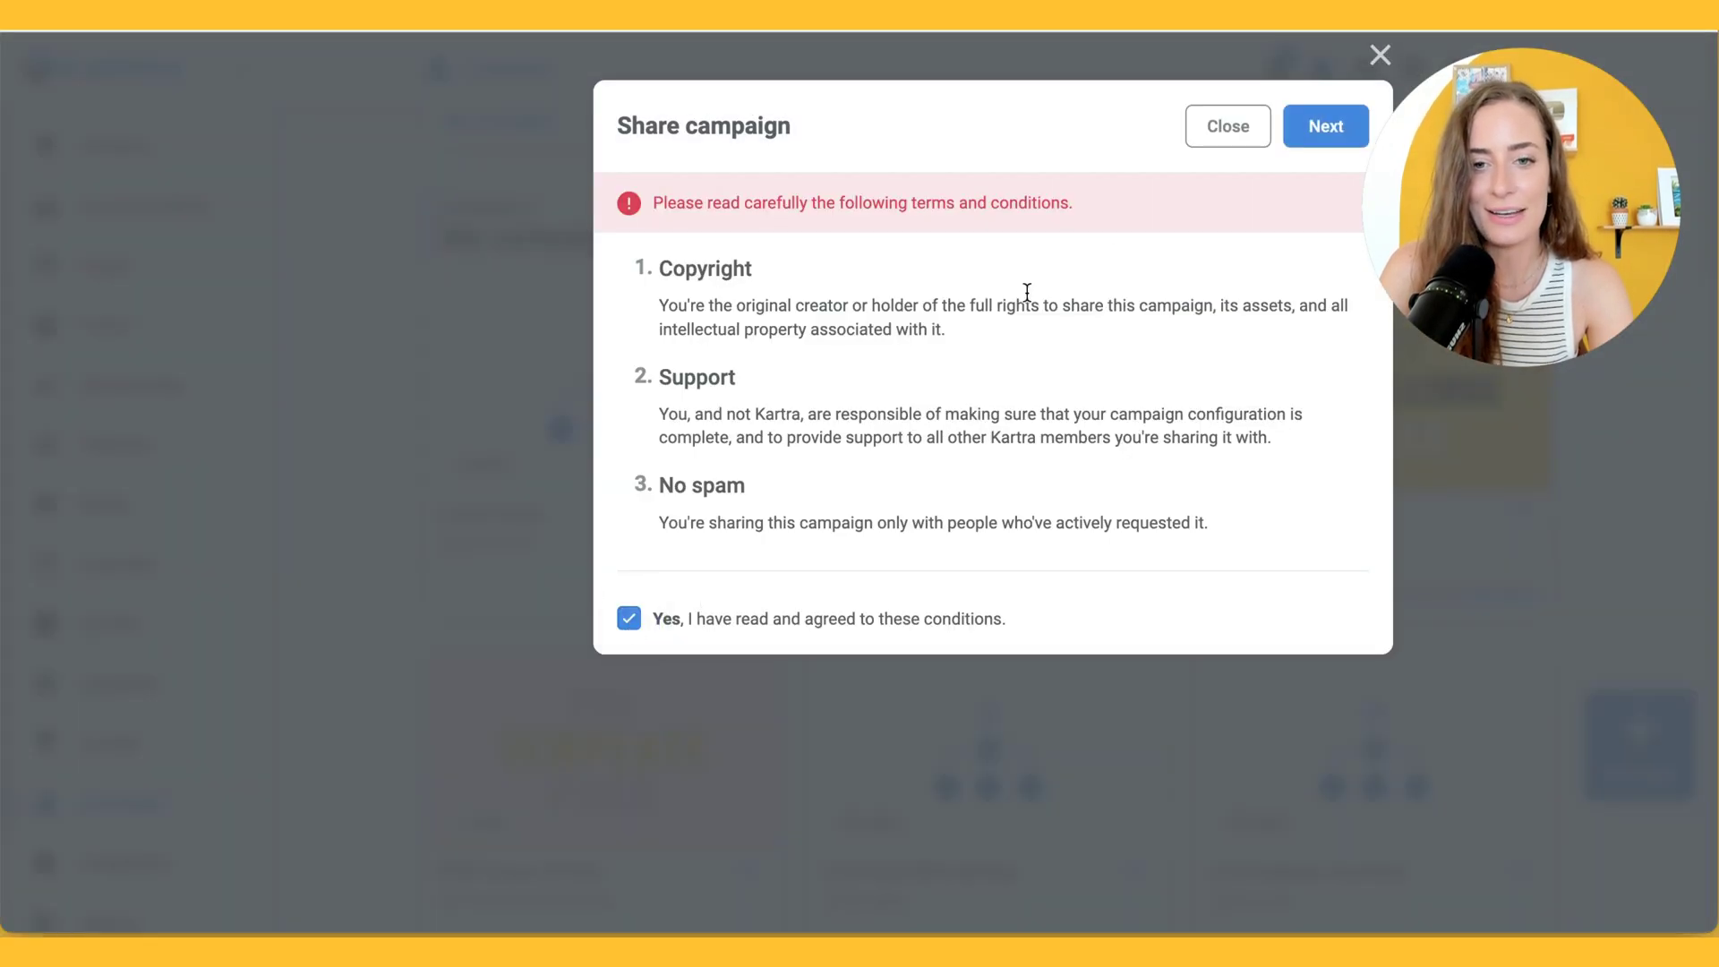
left_click(1318, 126)
Choose to share the campaign by share code and copy the code.
left_click(1091, 427)
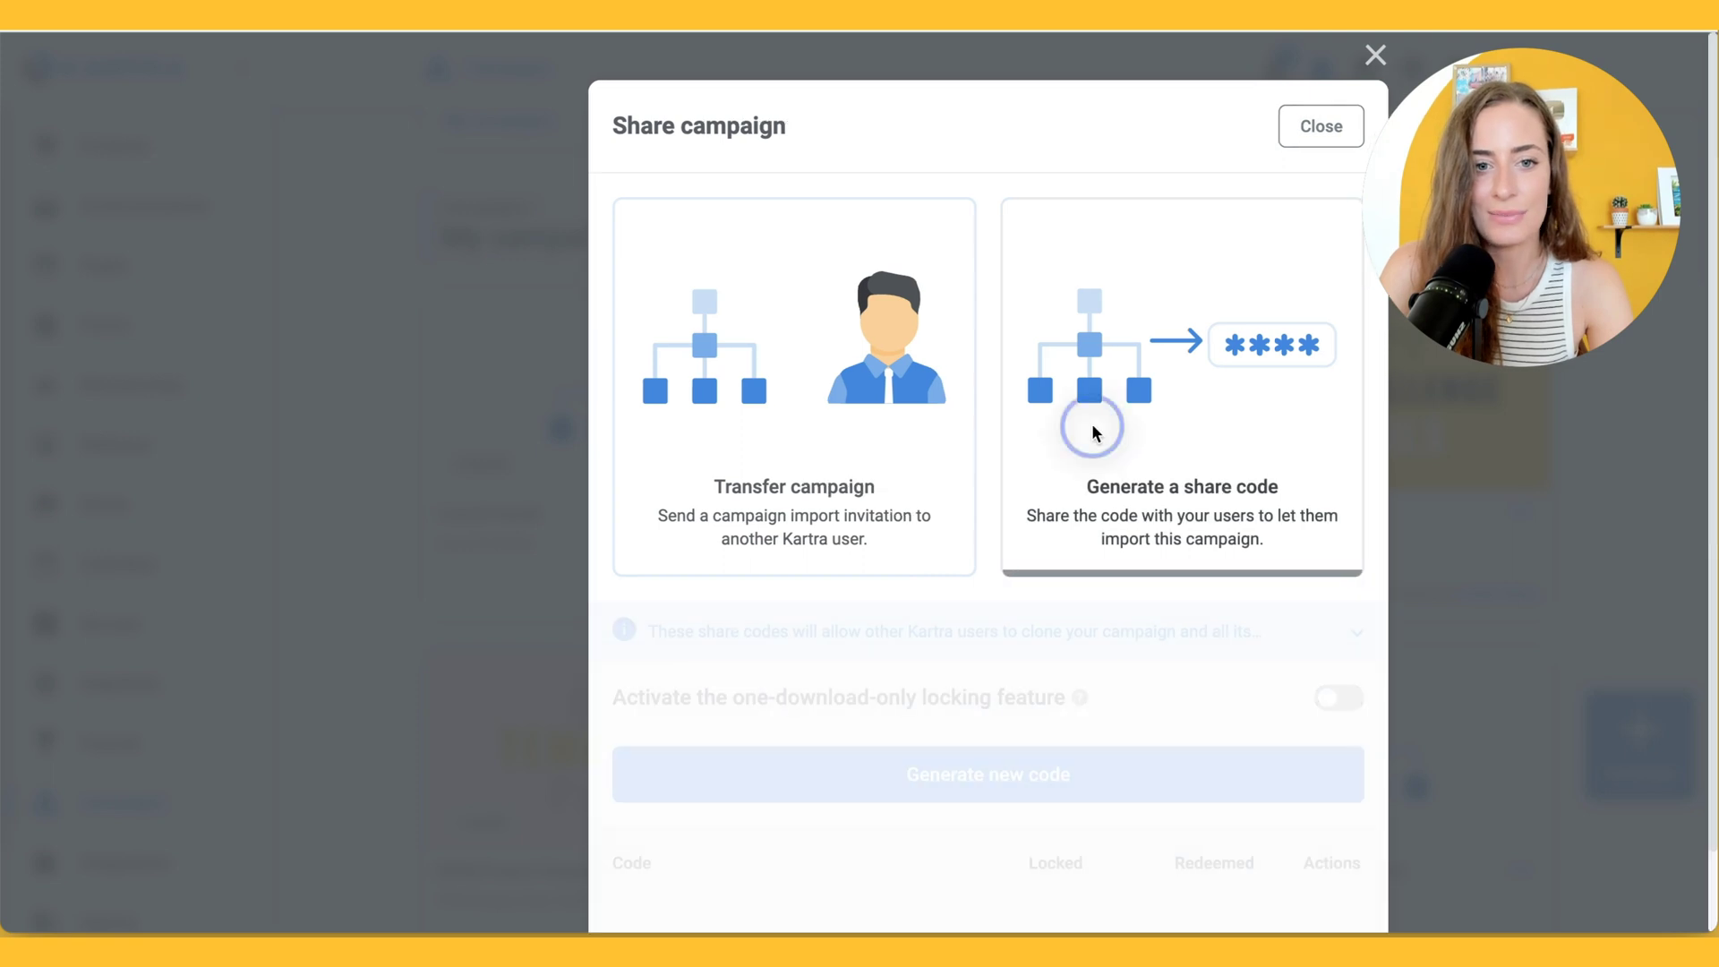
scroll(1092, 423, "down", 1)
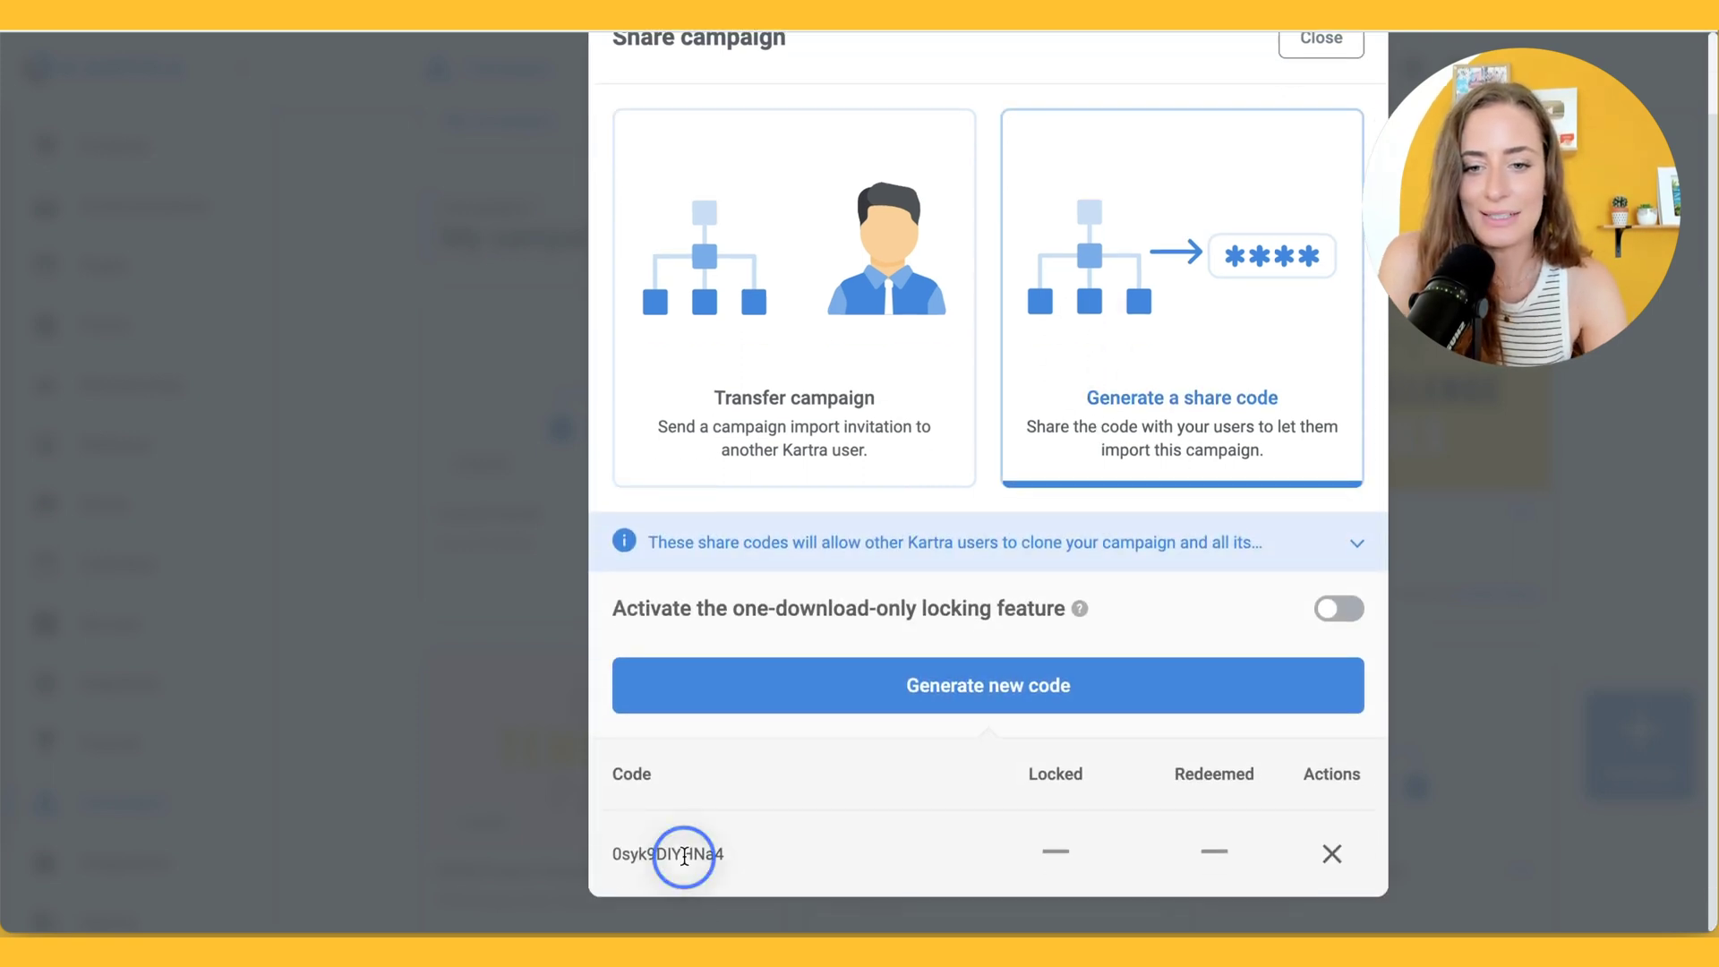
double_click(685, 855)
key("ctrl+c")
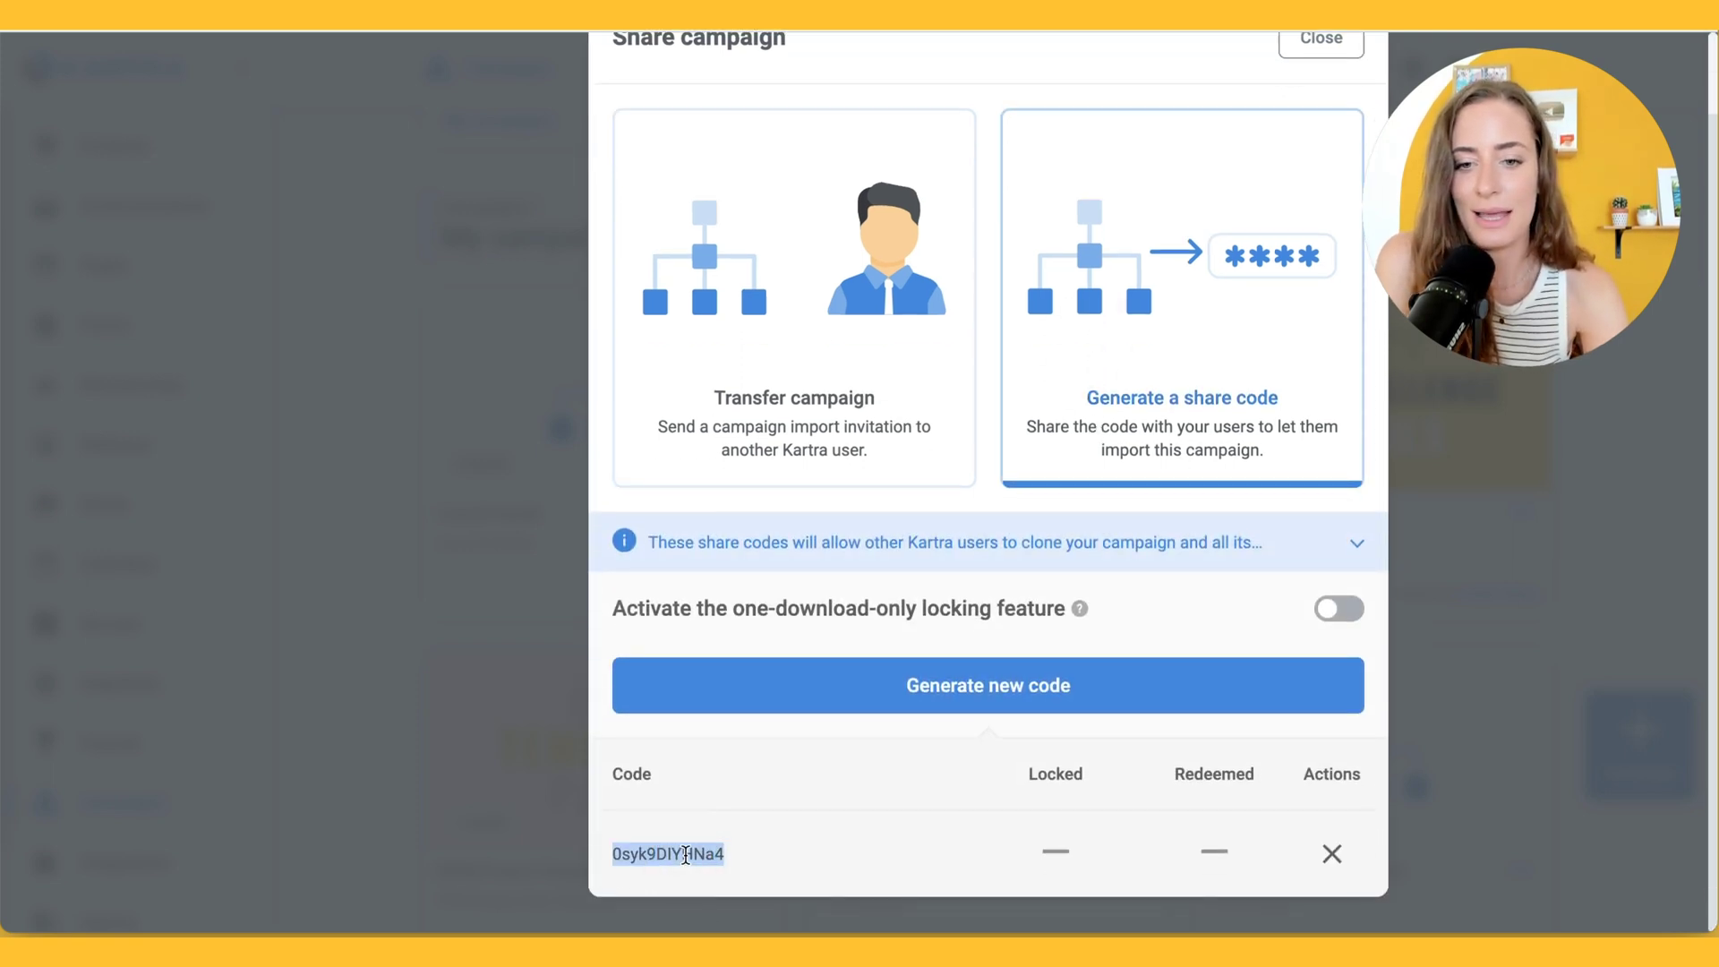
Import the Launch Assets campaign into the available campaigns by pasting the campaign share code.
left_click(627, 125)
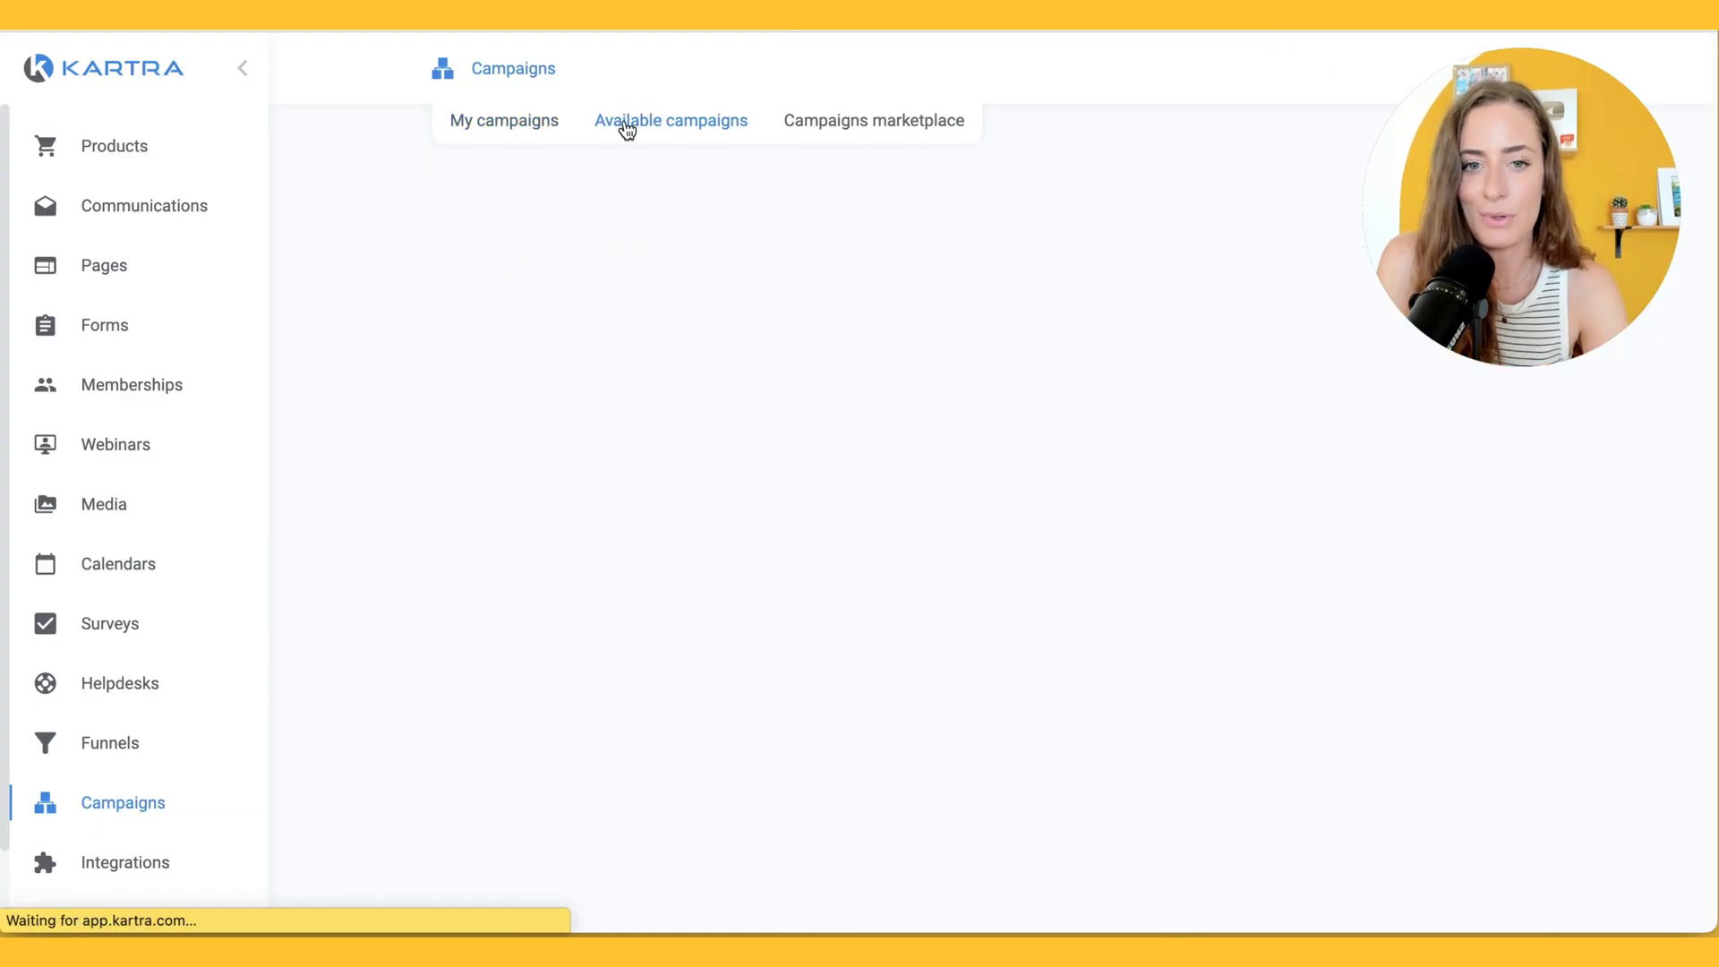
left_click(1675, 744)
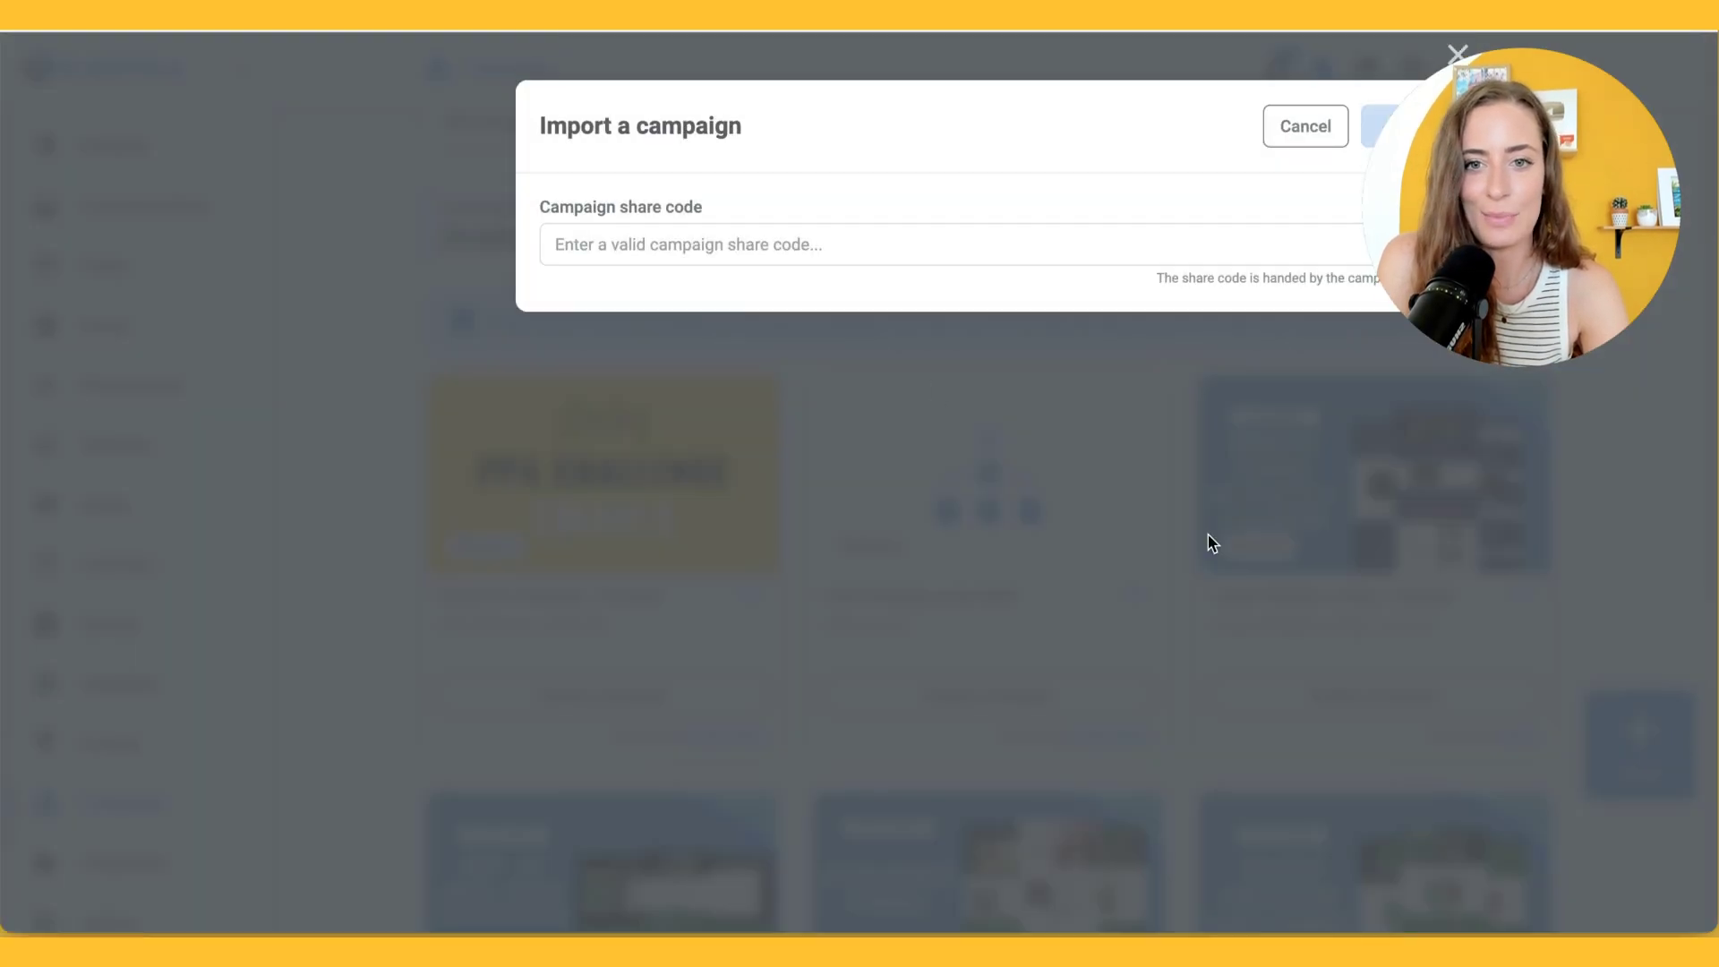
left_click(678, 243)
key("ctrl+v")
left_click(1382, 134)
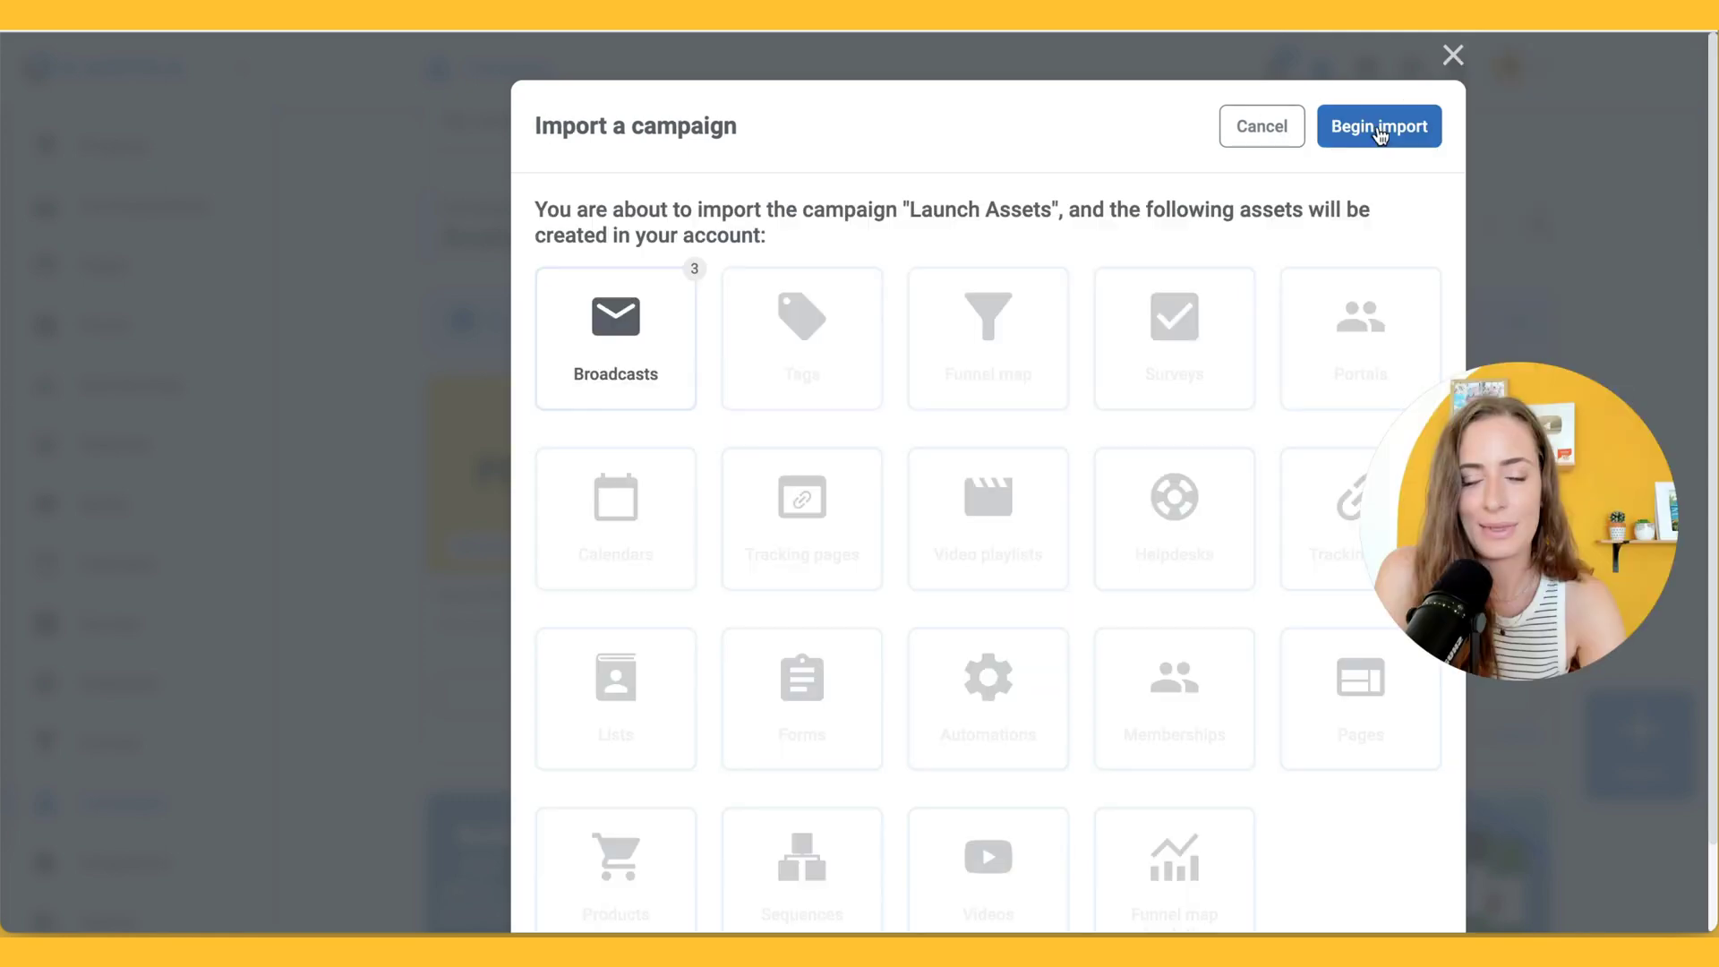
left_click(1382, 134)
left_click(1416, 130)
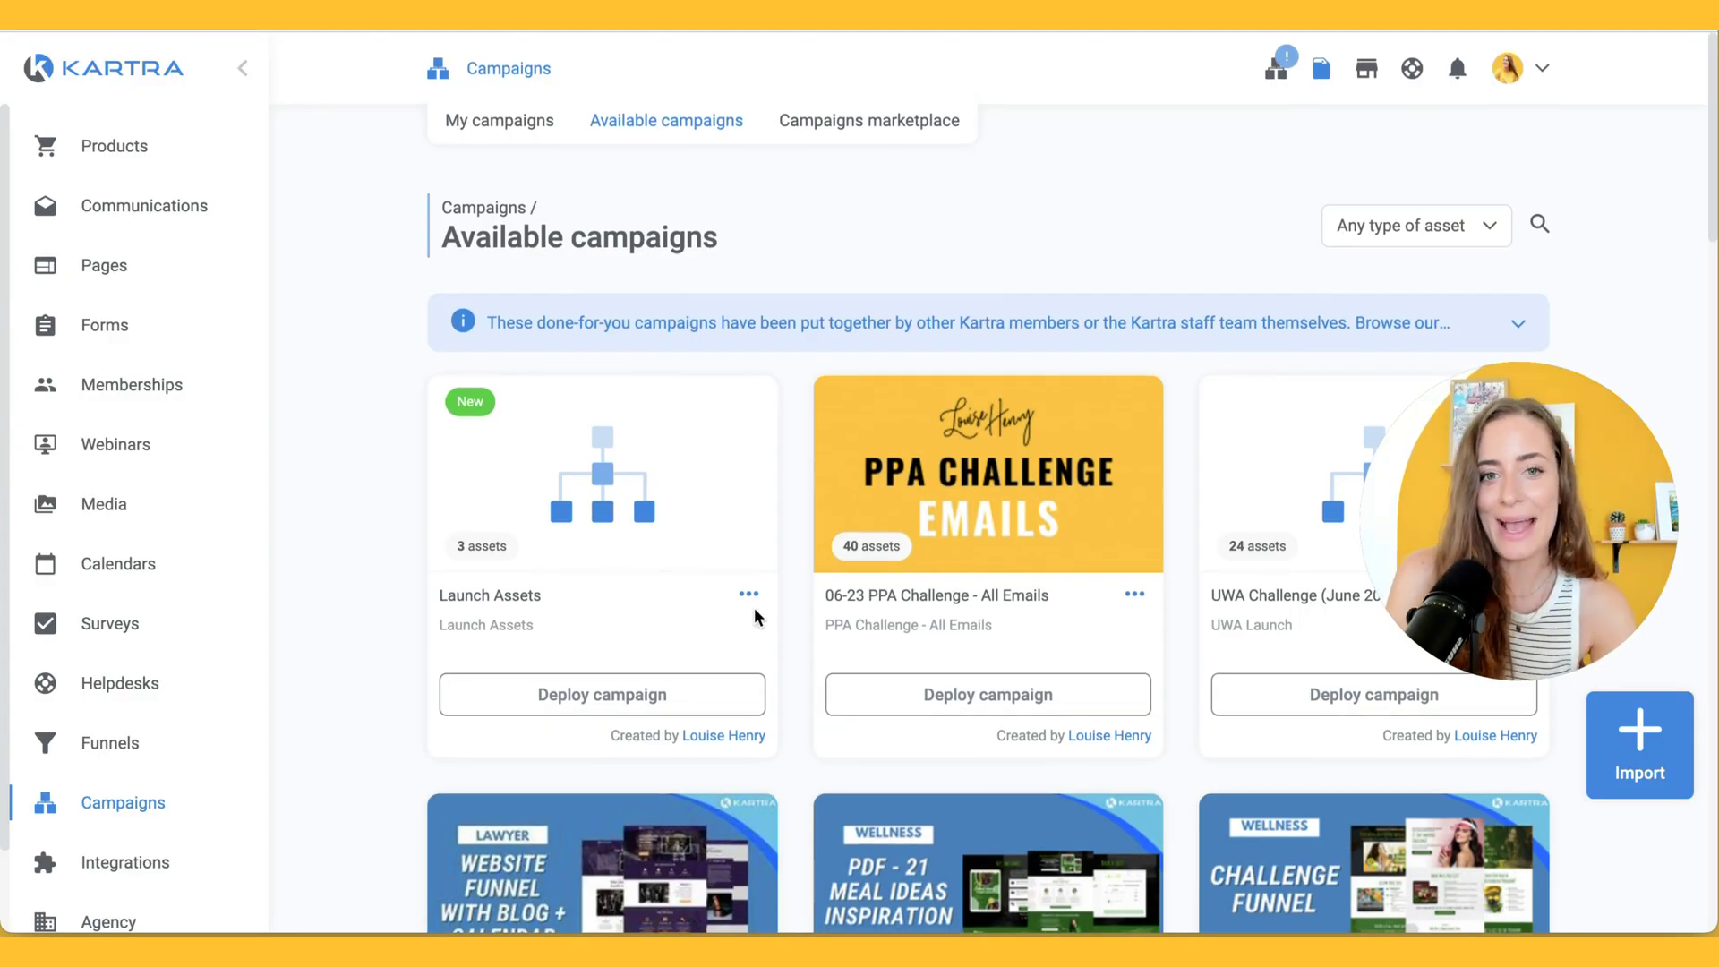
Deploy the imported Launch Assets campaign with the prefix Sept23.
left_click(550, 692)
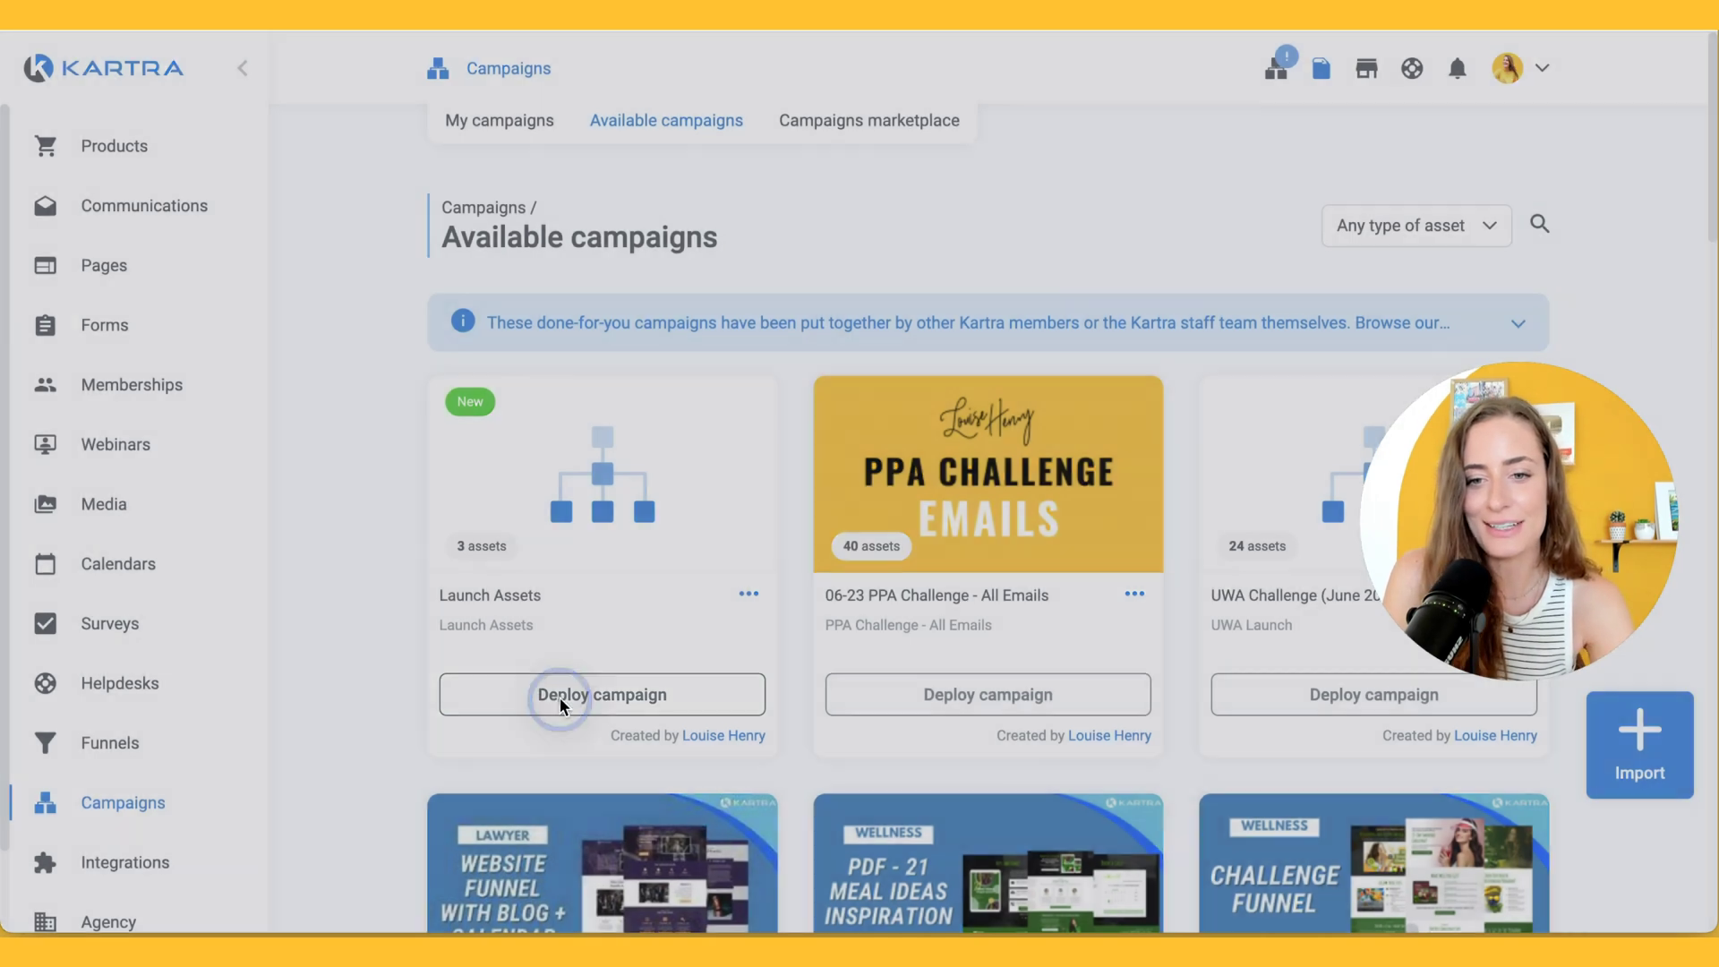
left_click(801, 298)
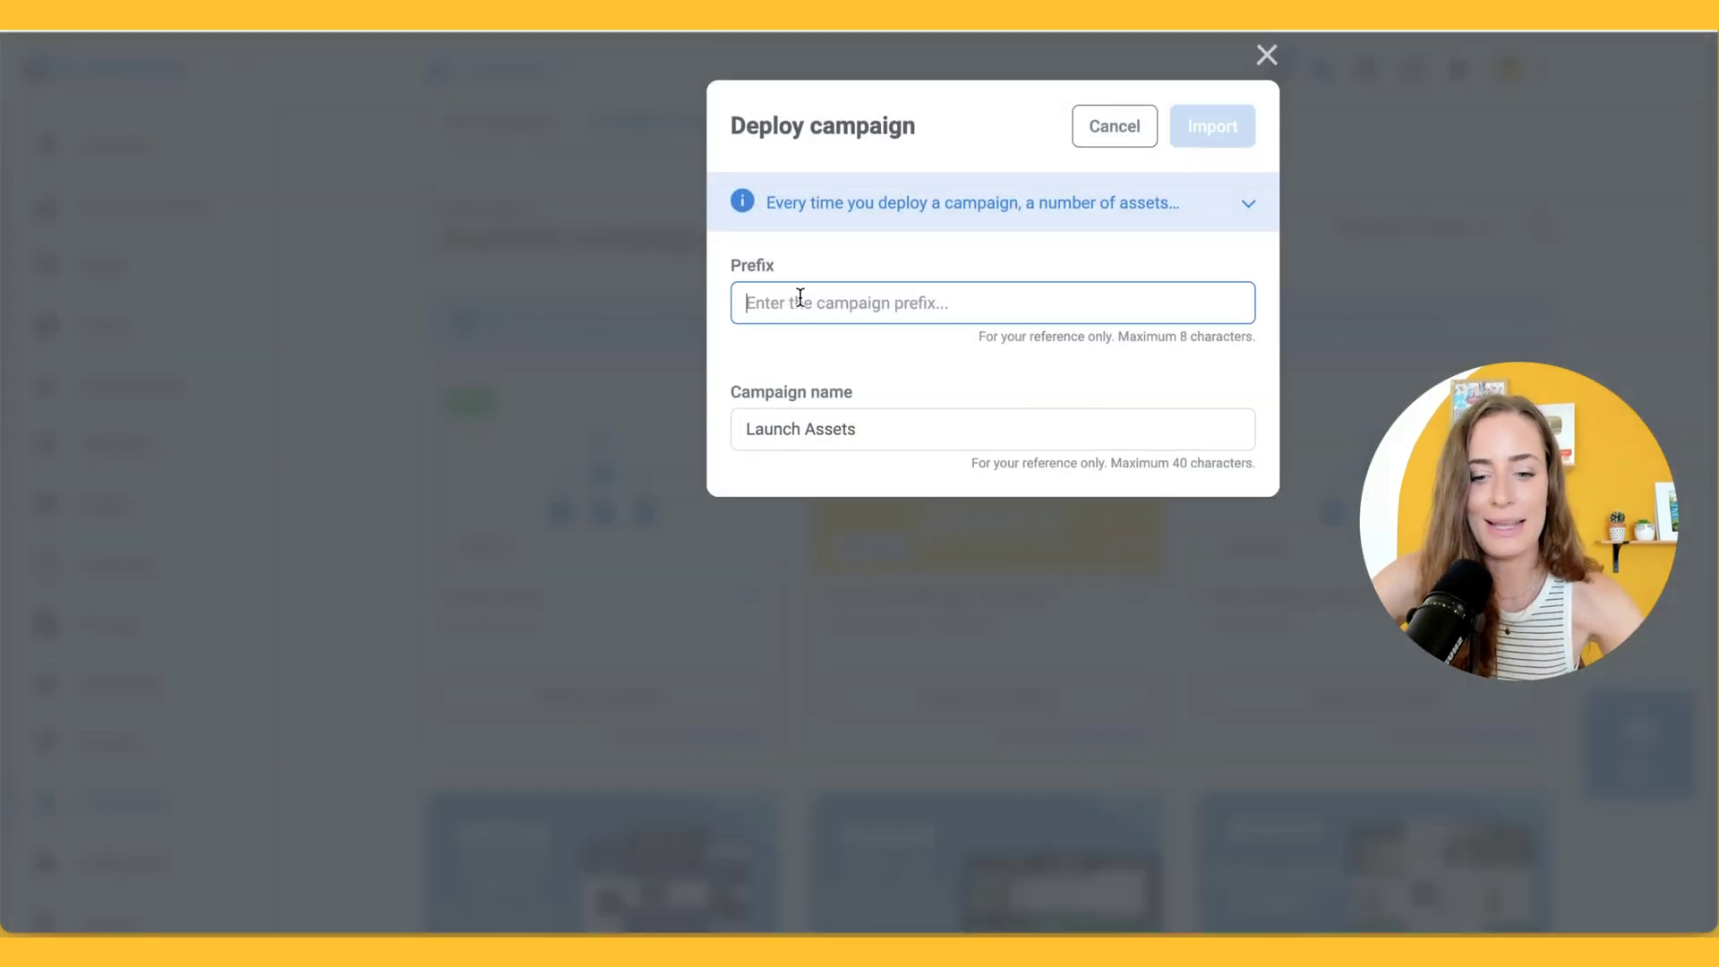
type("Sept23")
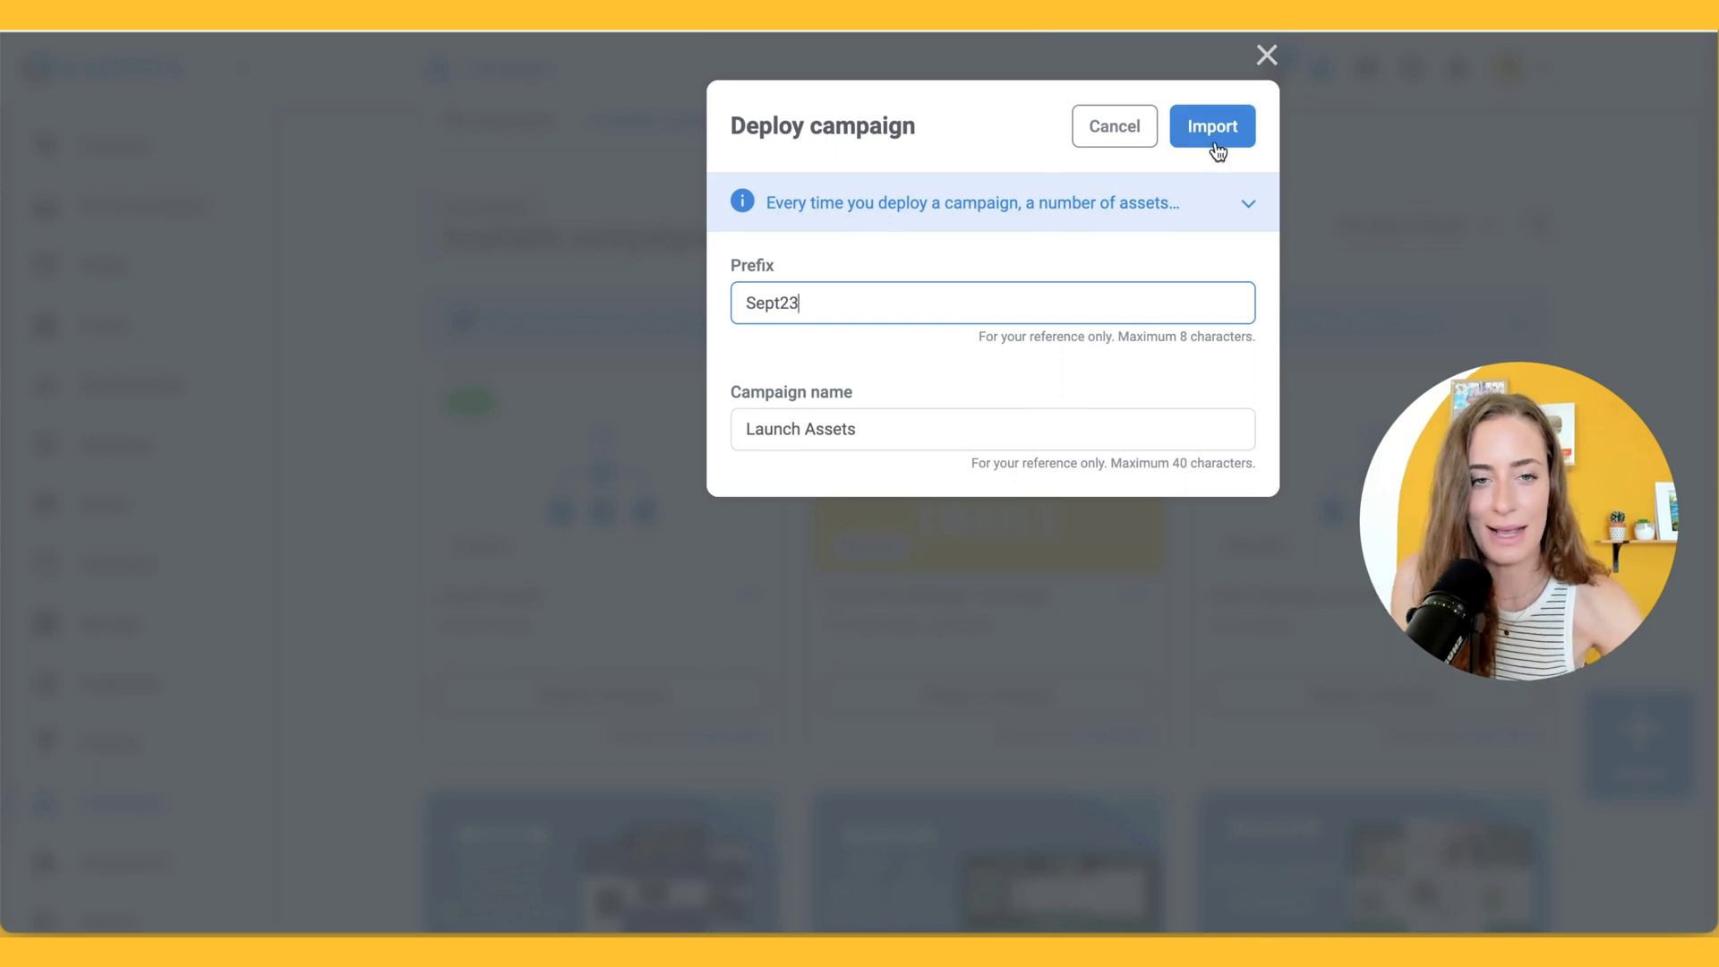
left_click(1215, 143)
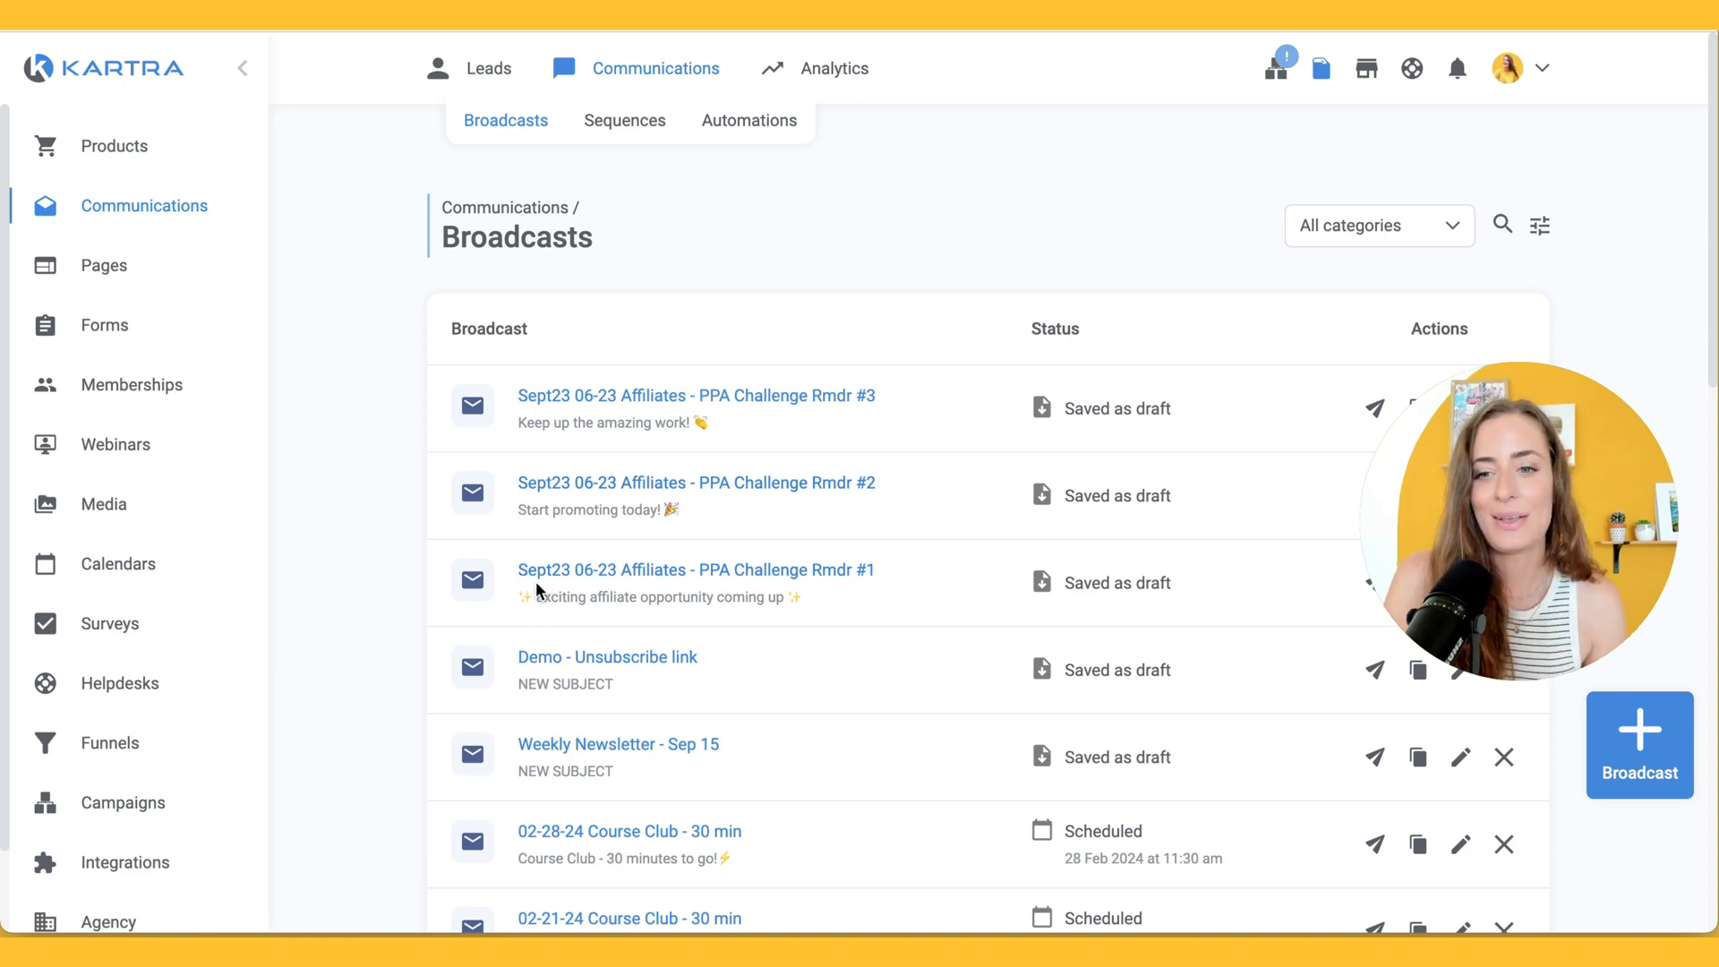
Return to the campaigns area and look over the available campaigns that can be deployed.
left_click(161, 810)
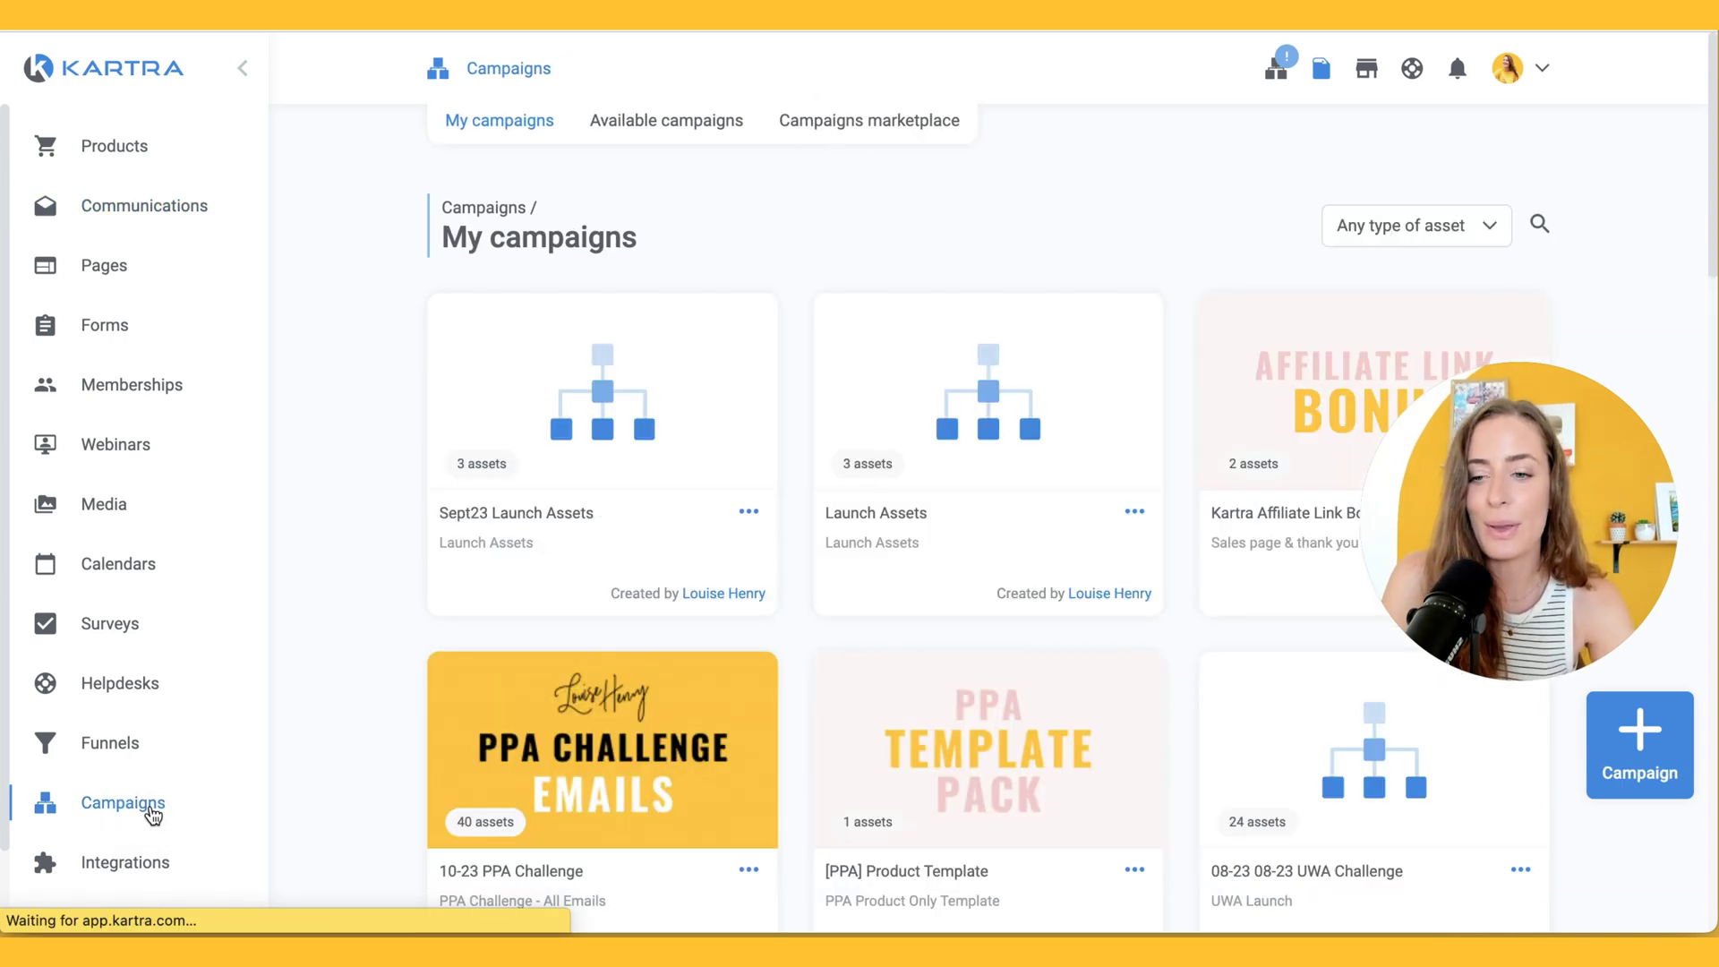
left_click(704, 120)
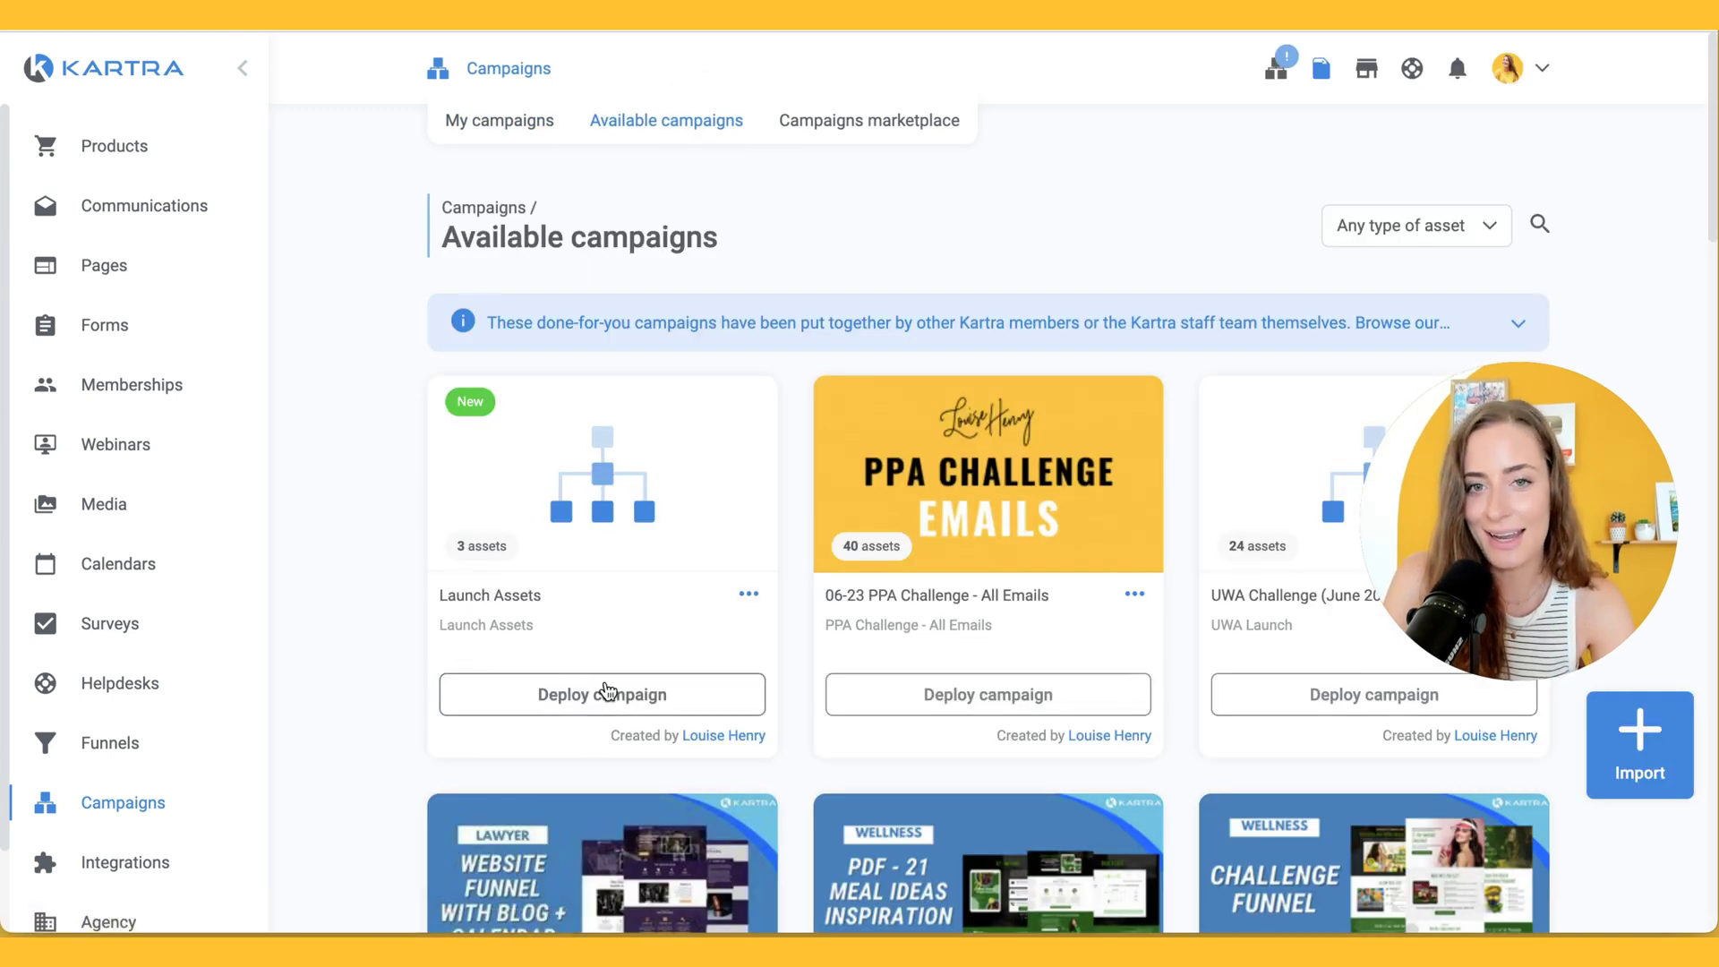
scroll(607, 692, "down", 1)
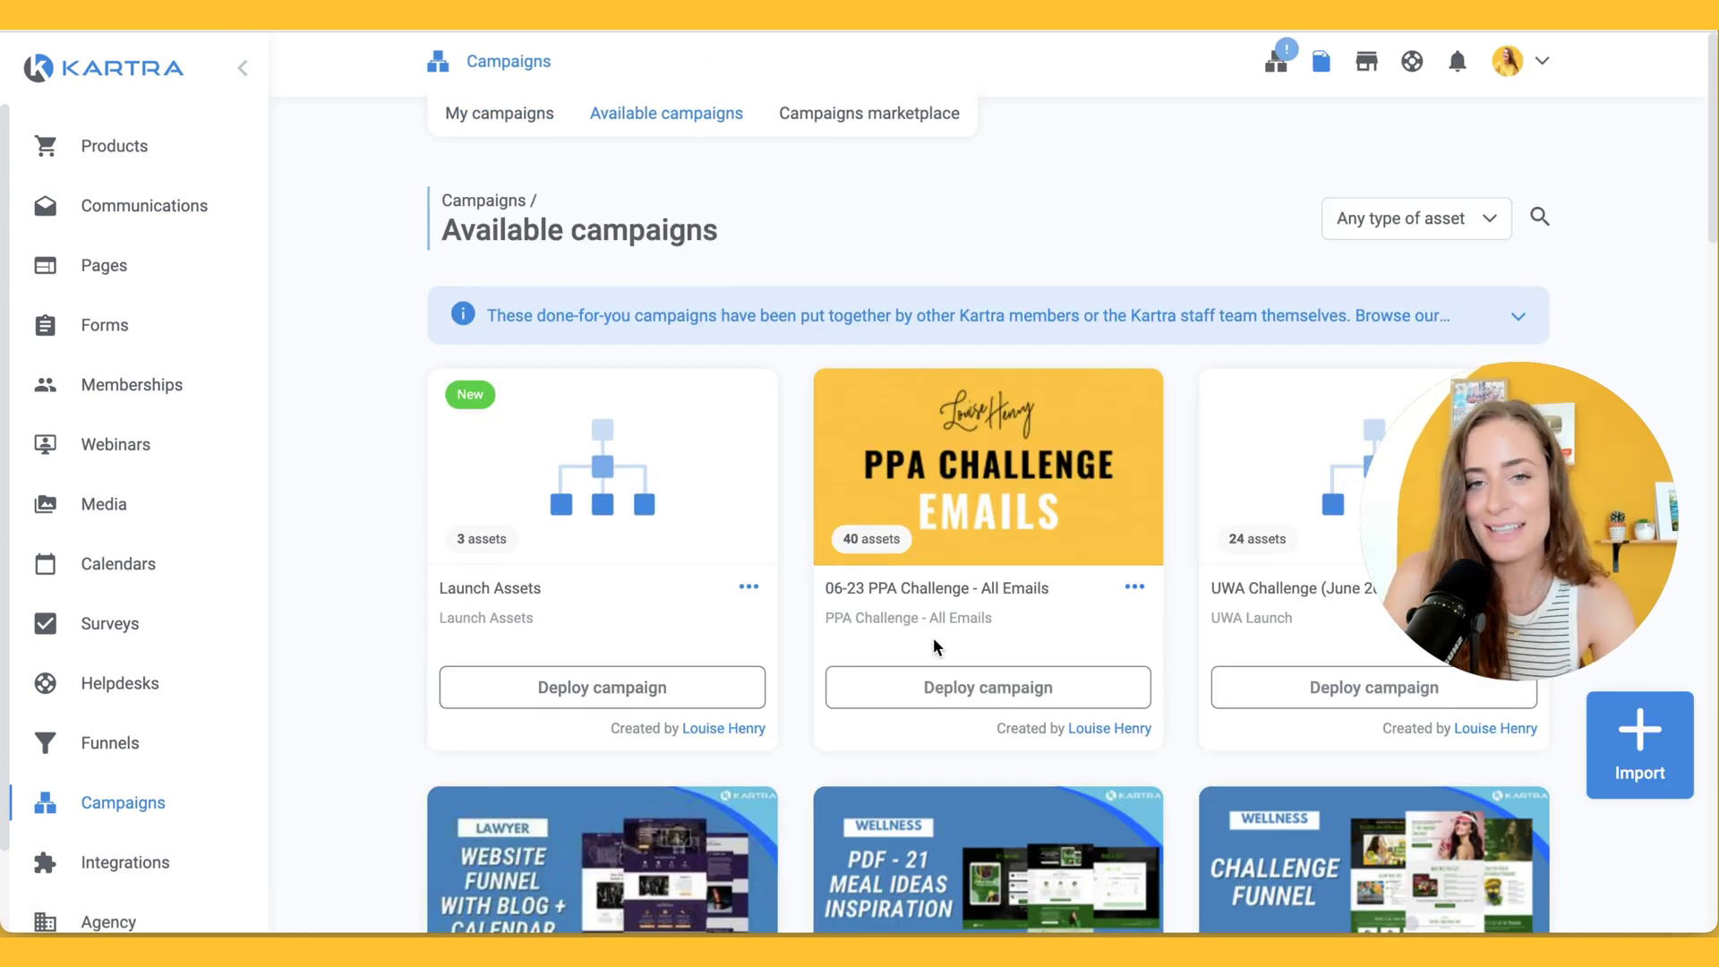